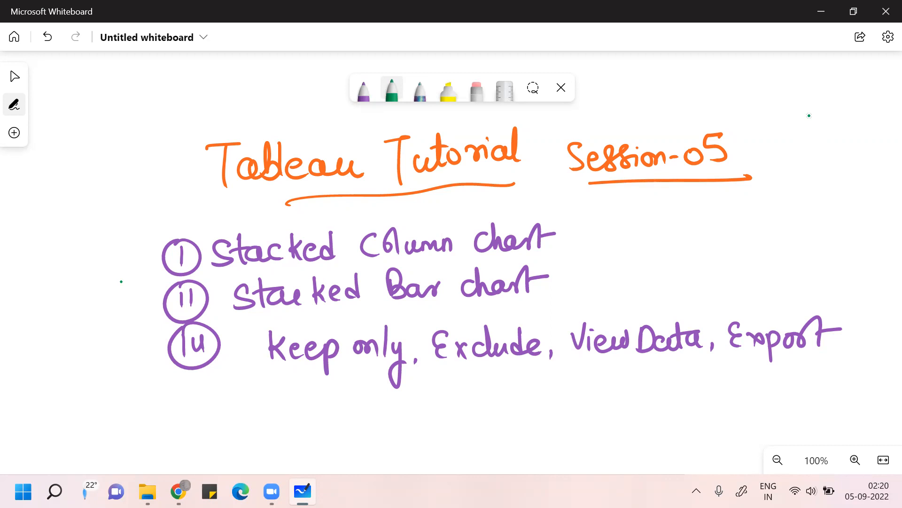
Step: Launch Tableau 2022.2 from the desktop and continue the product trial to reach its start page
key(super+d)
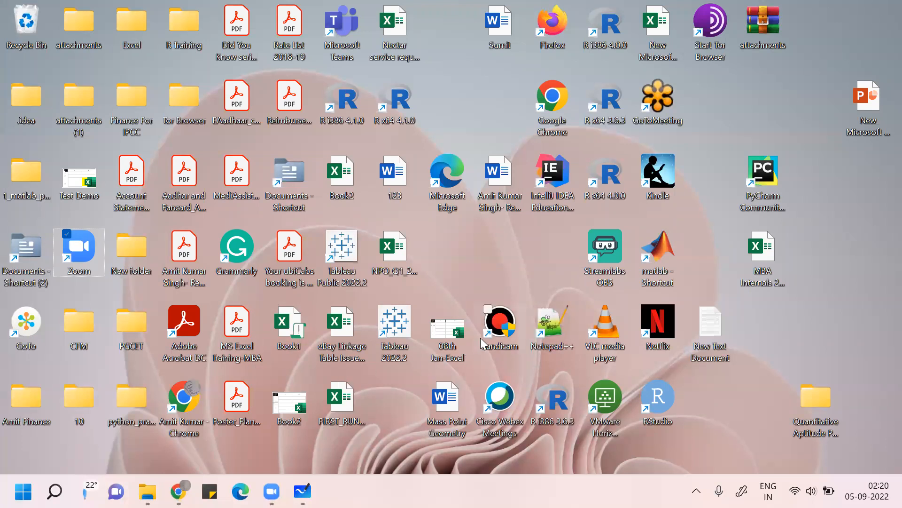
double_click(401, 333)
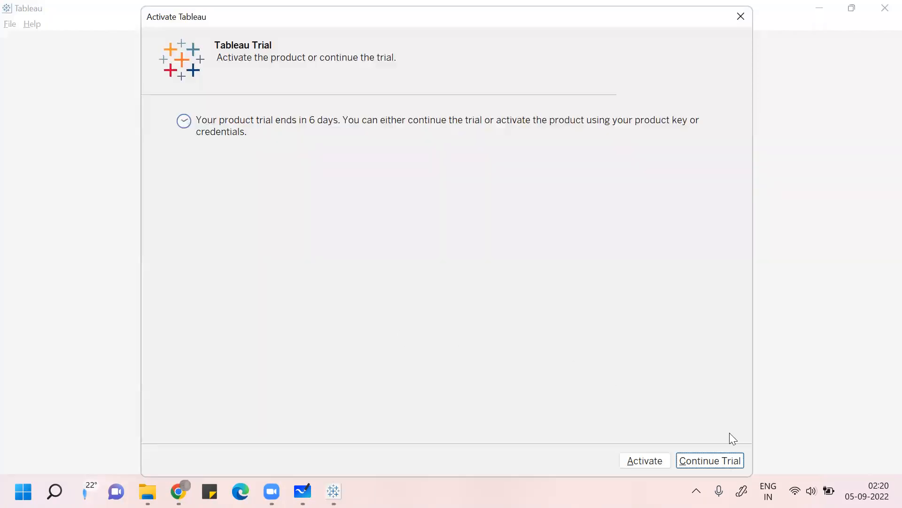
click(713, 465)
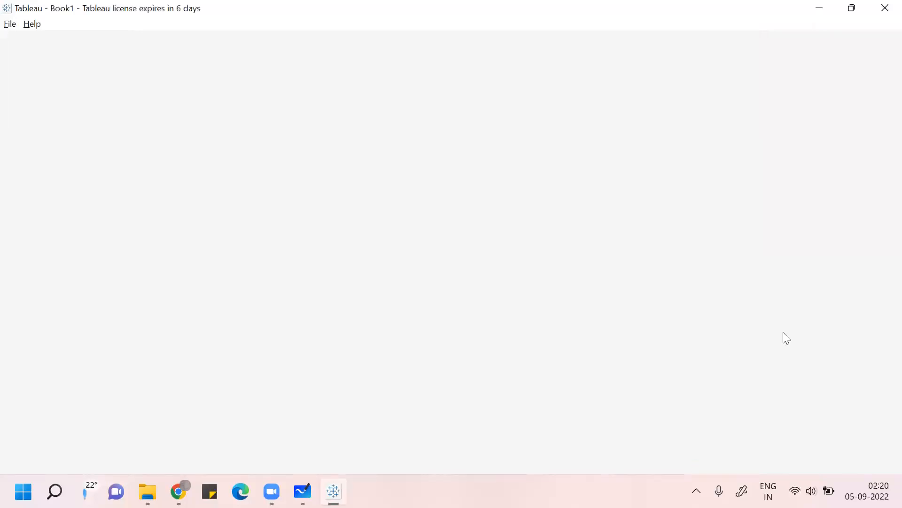
key(super+d)
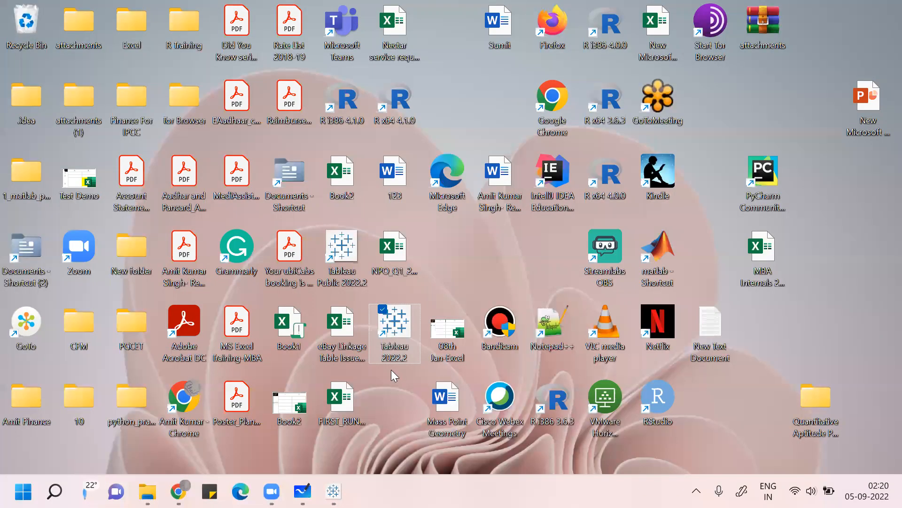
click(333, 491)
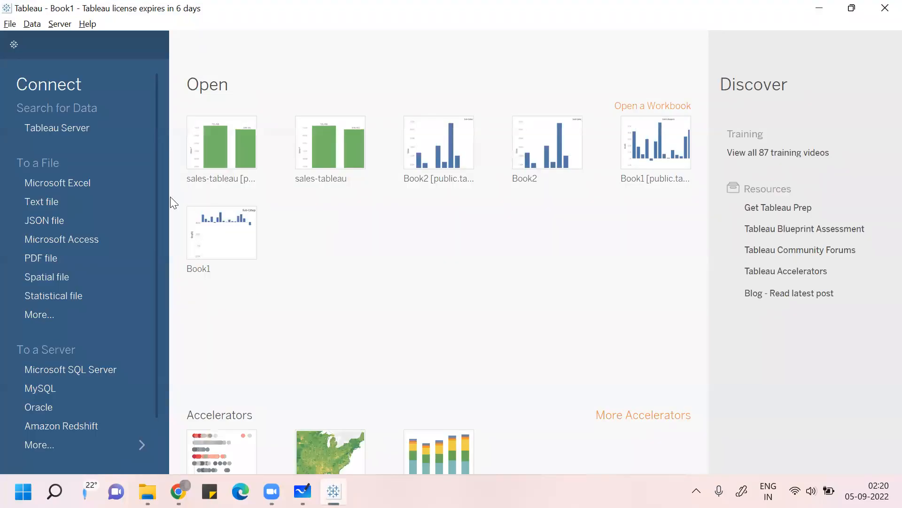
Step: Connect to the Sample - Superstore Excel workbook in Documents > My Tableau Repository > Datasources > 2022.2 > en_US-US
click(68, 183)
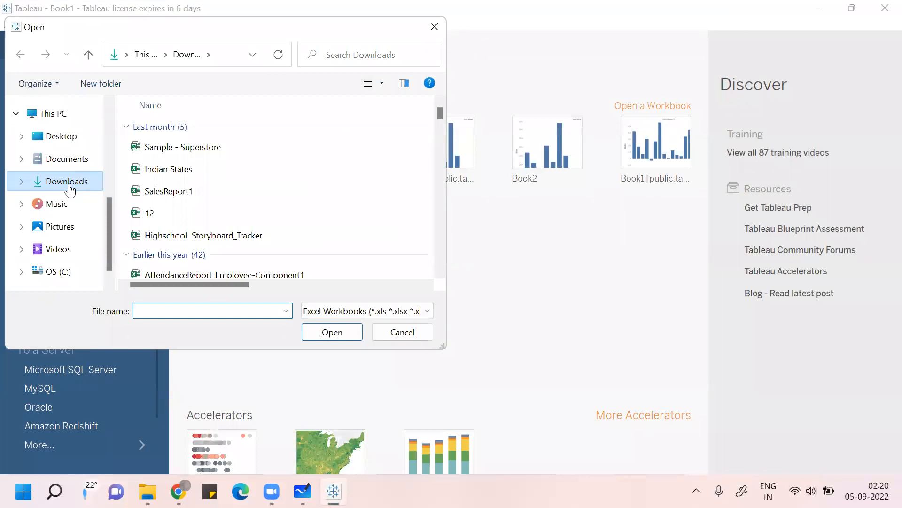
click(82, 165)
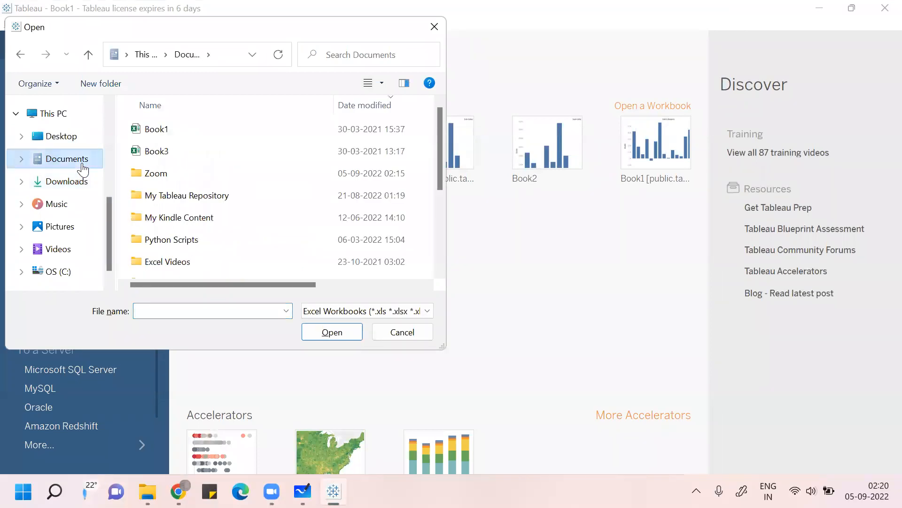
double_click(171, 200)
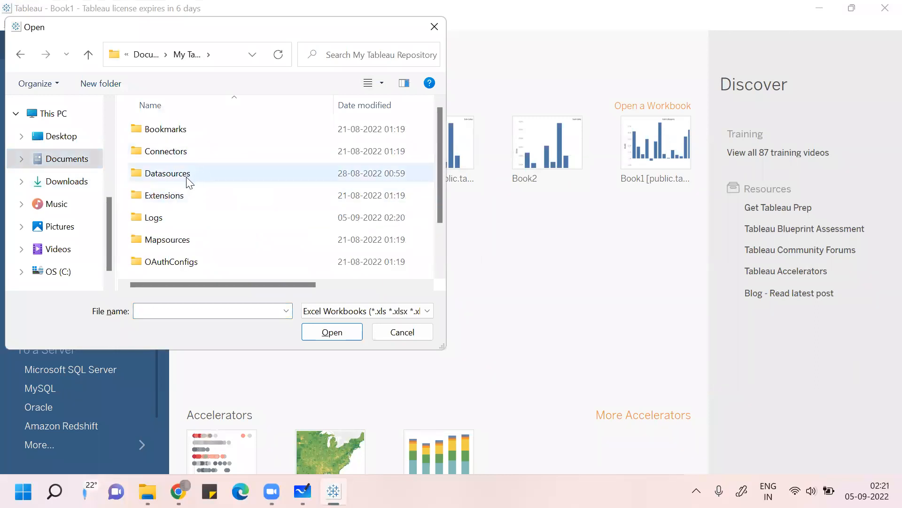
double_click(188, 179)
double_click(167, 138)
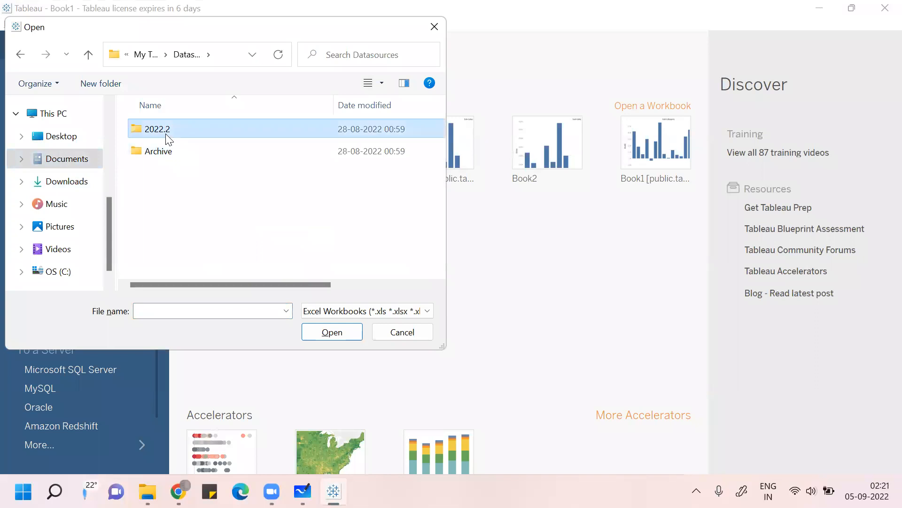
click(175, 140)
double_click(175, 140)
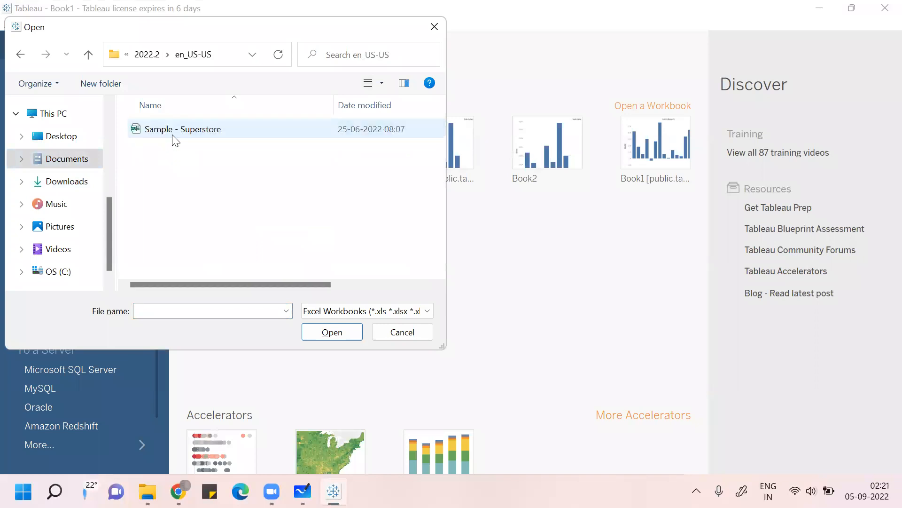
double_click(174, 137)
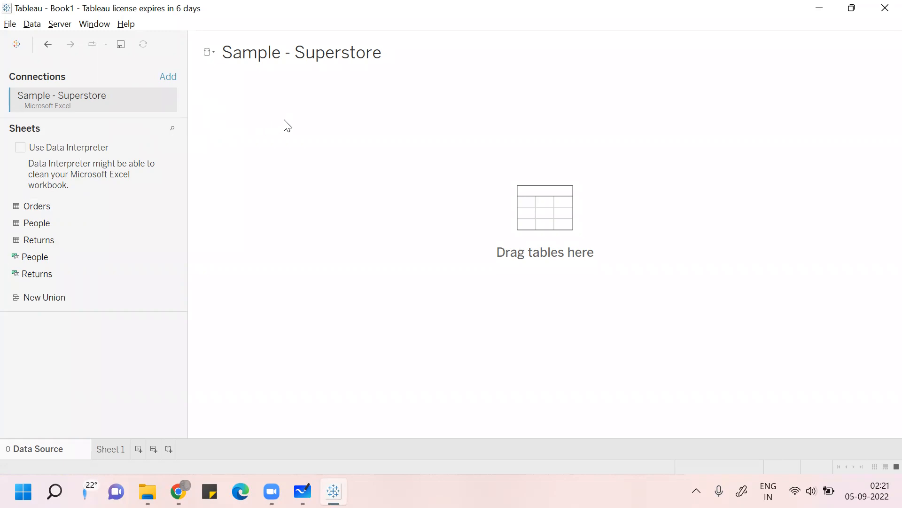
Step: Rename the data source with the presenter's first name and add the Orders table to the canvas
click(336, 49)
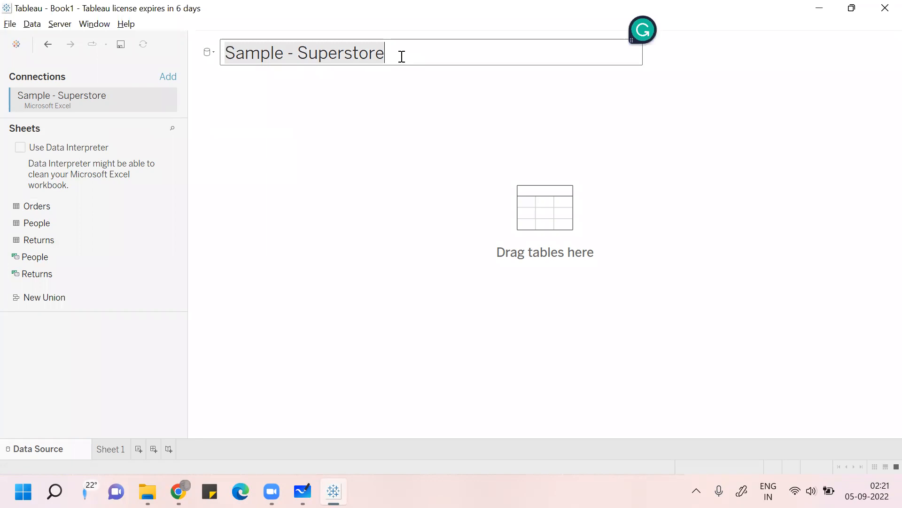
text(amit)
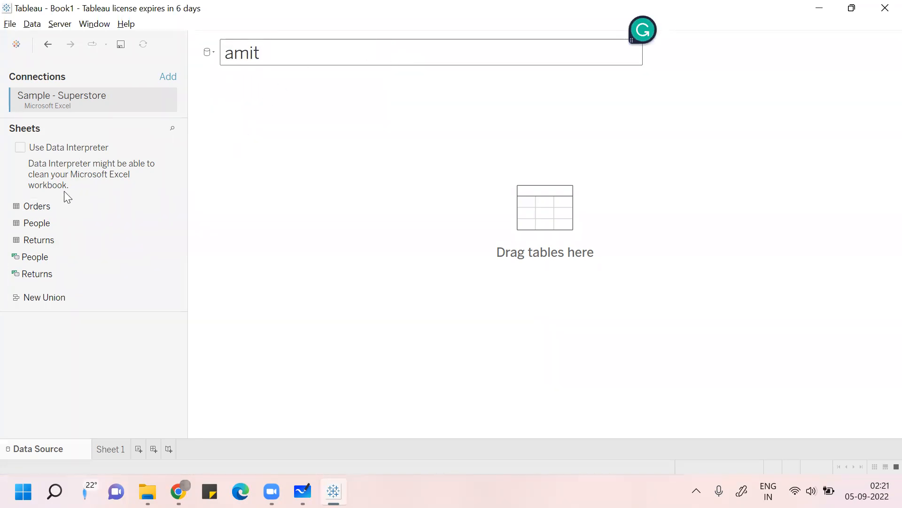
drag(43, 204, 372, 199)
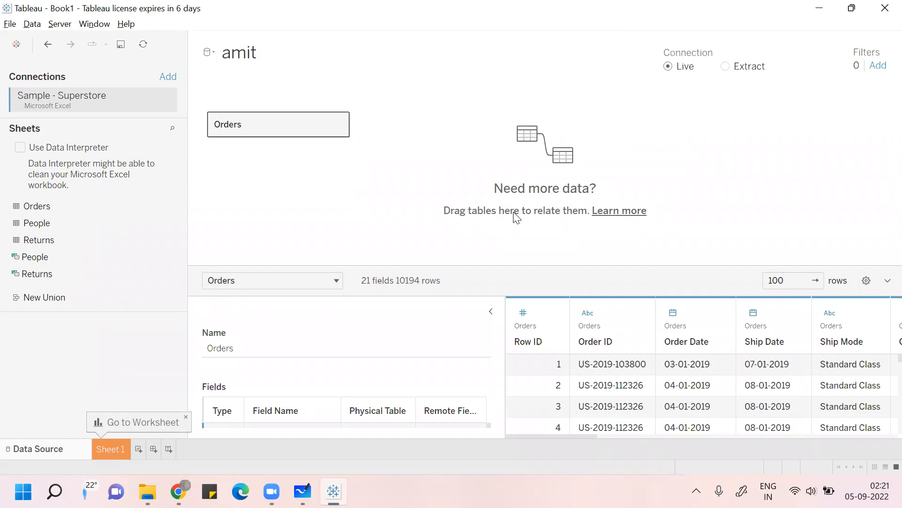
Step: Collapse the table details beside the Orders preview and look over its columns up to Segment
click(490, 311)
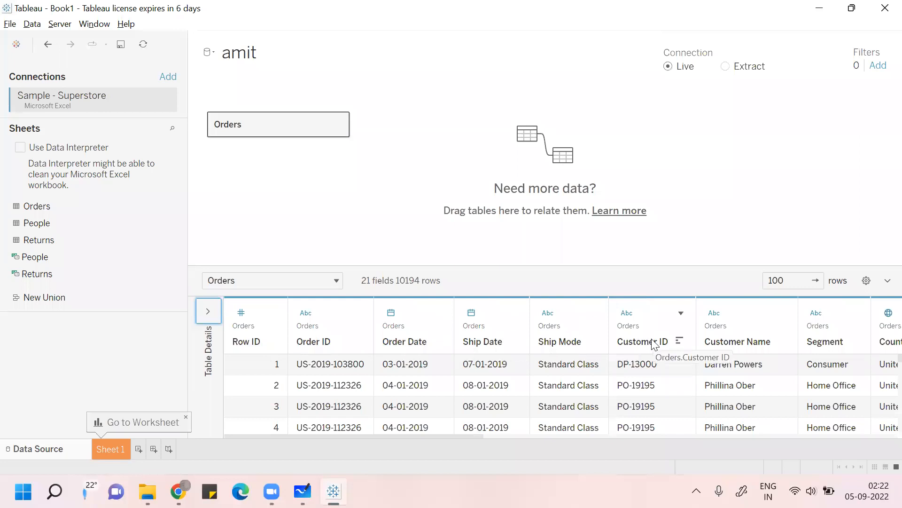
click(814, 341)
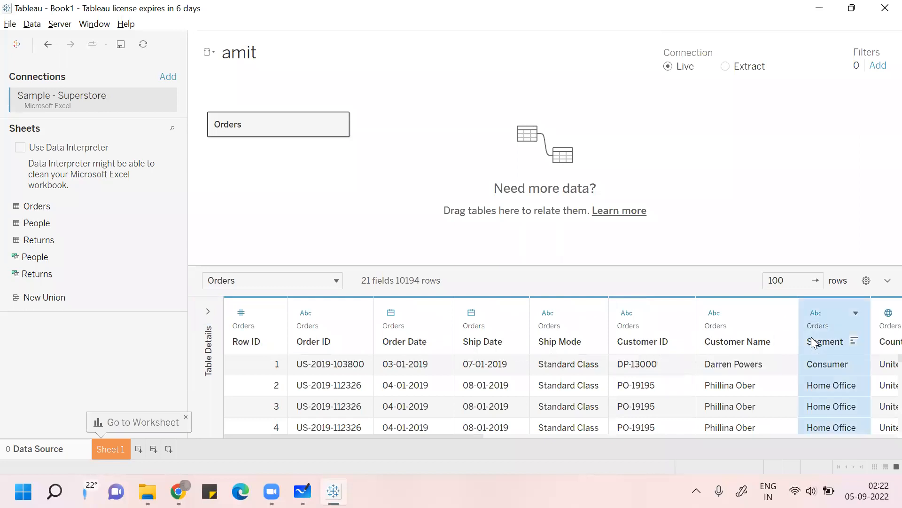
key(Tab)
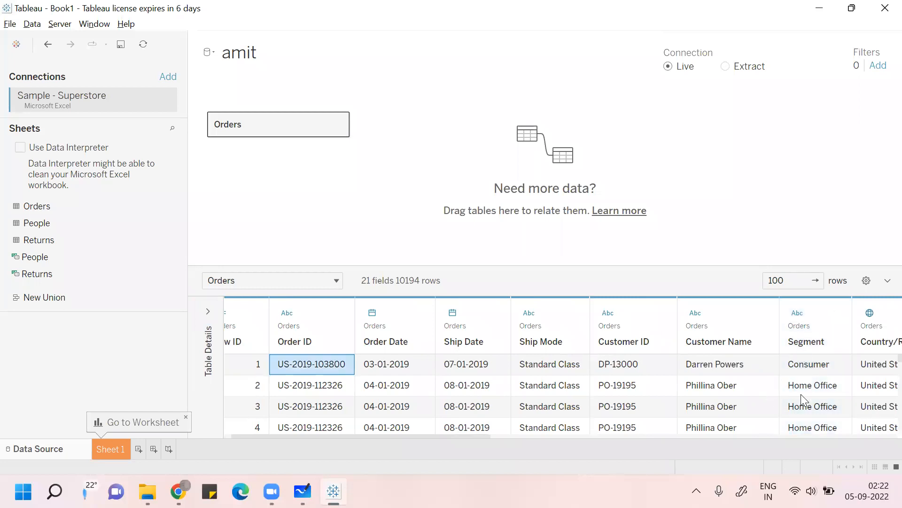
Step: Set the Orders data preview to 10000 rows
click(800, 281)
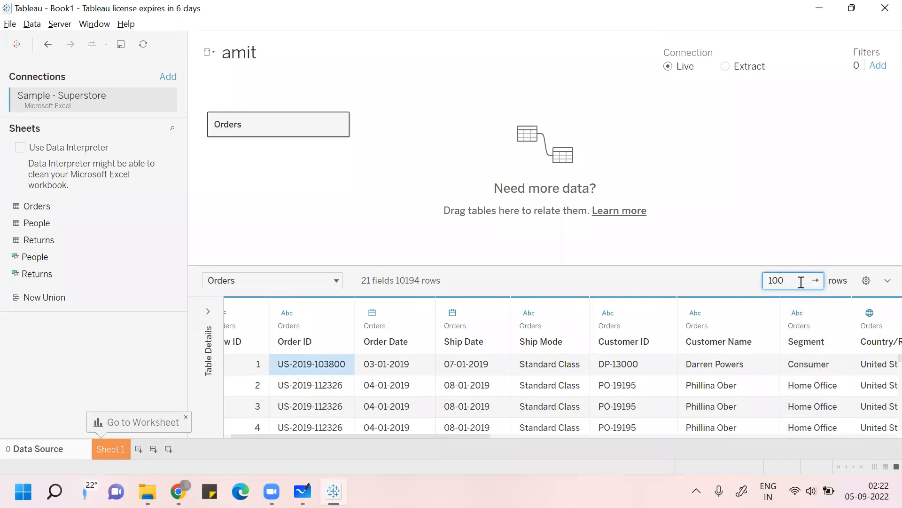
text(00)
key(Return)
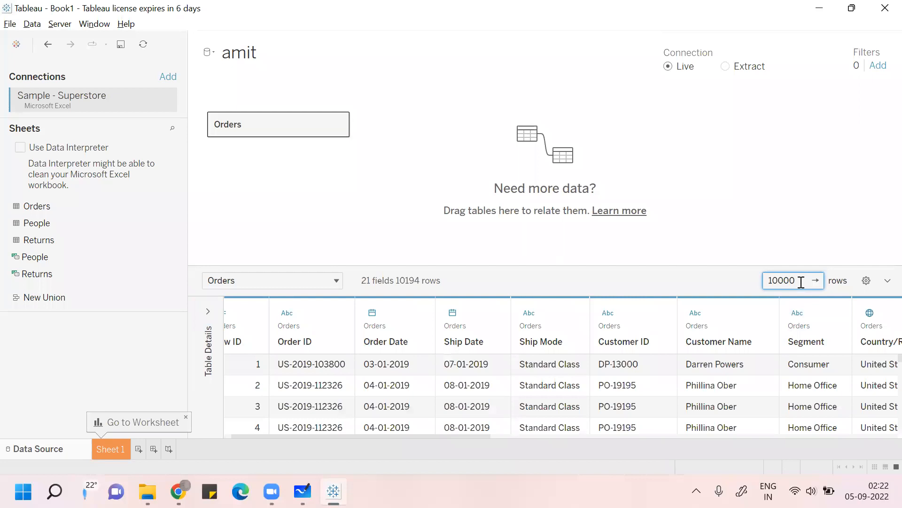
click(394, 367)
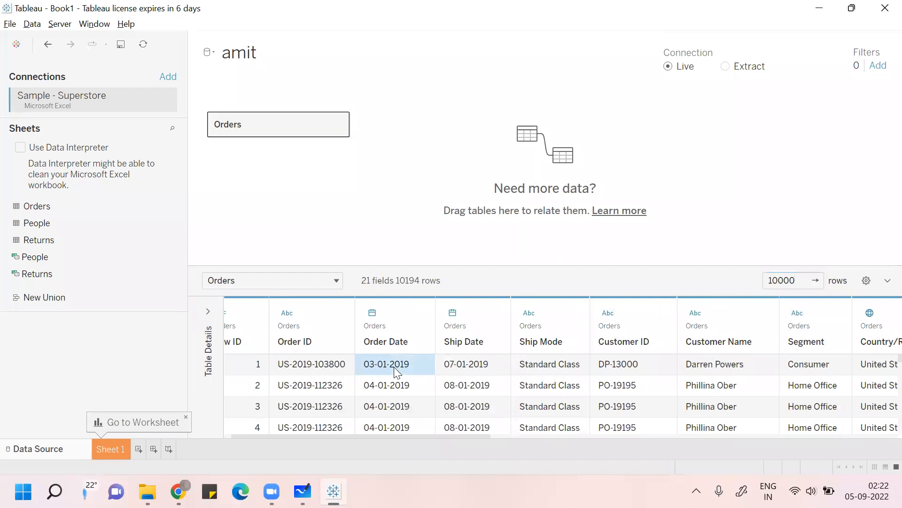
click(320, 389)
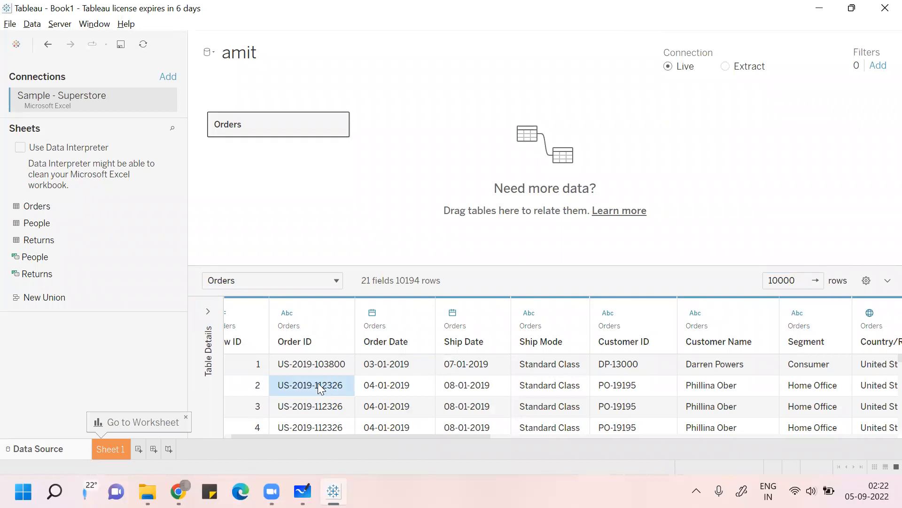
Step: Open the Sample - Superstore Excel workbook from the en_US-US folder under My Tableau Repository in File Explorer
click(147, 491)
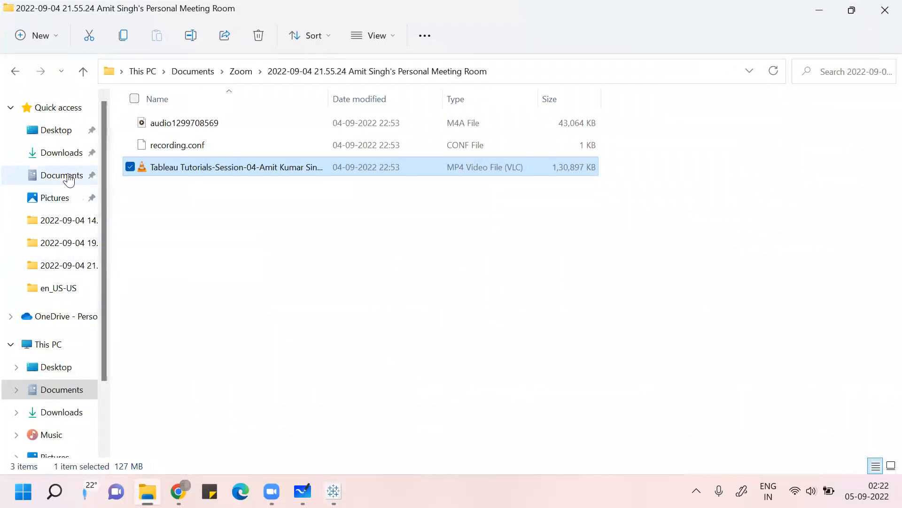
click(78, 135)
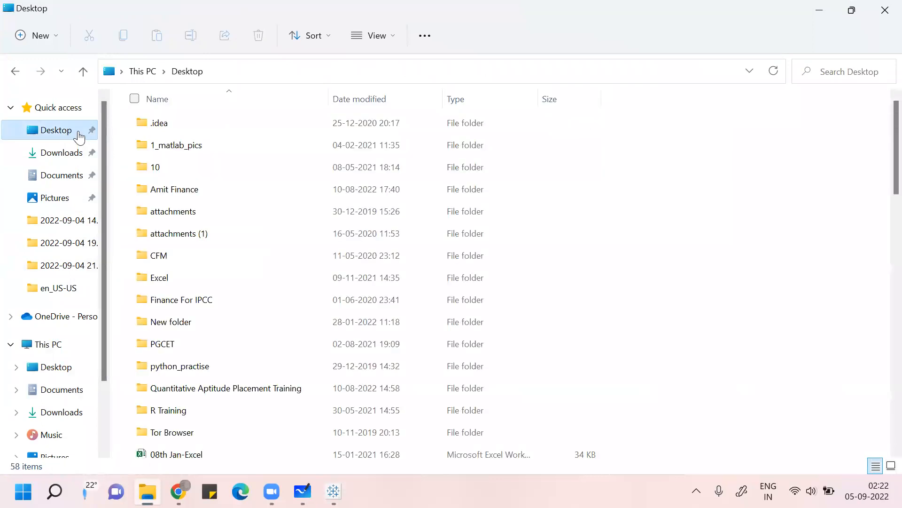
click(59, 155)
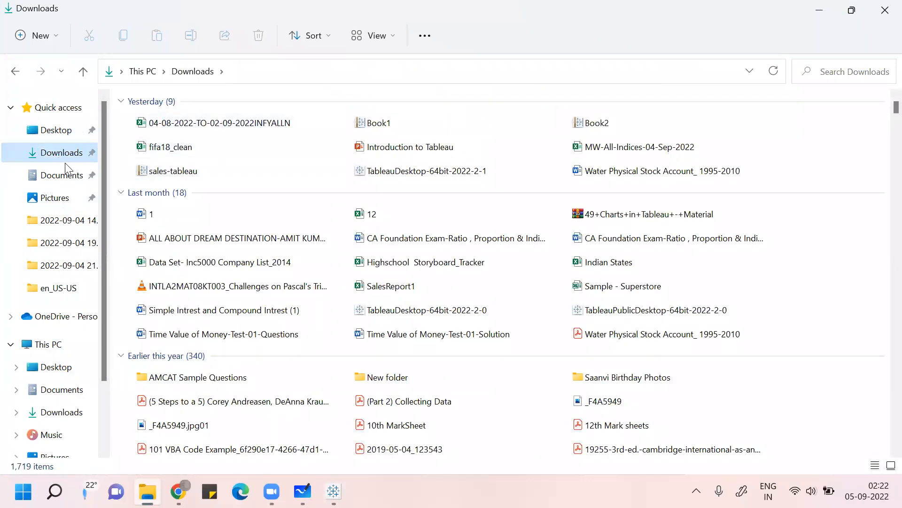
click(59, 182)
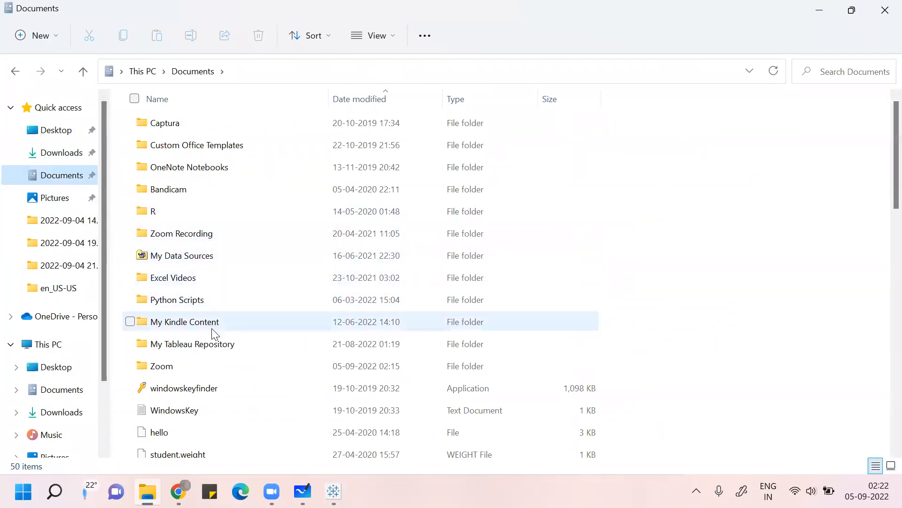
double_click(214, 347)
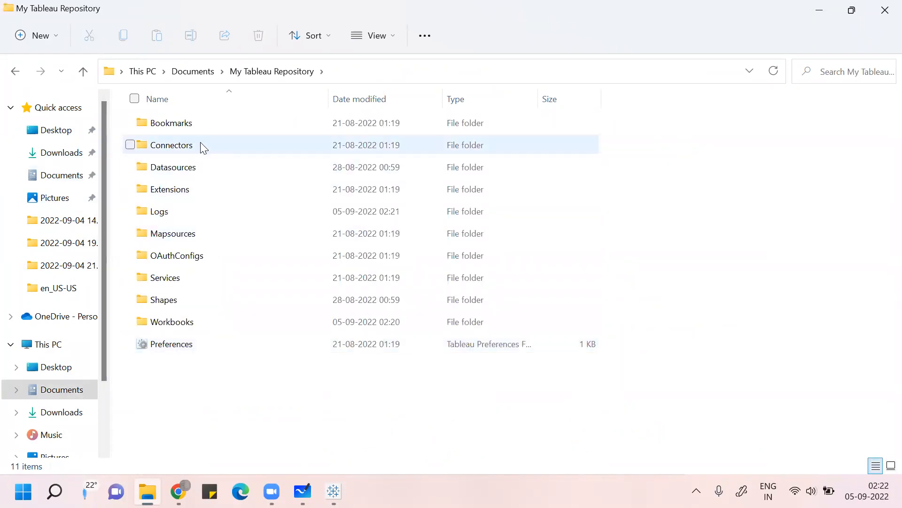
click(197, 173)
double_click(196, 173)
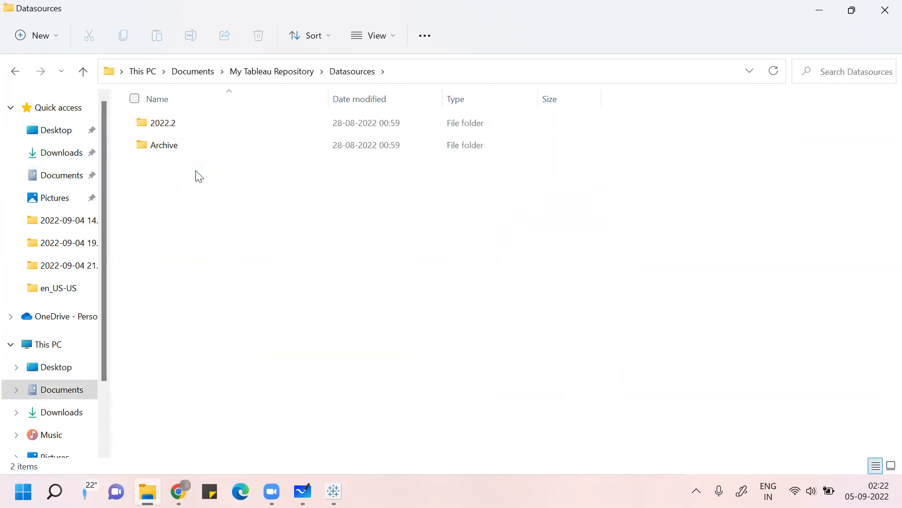
double_click(181, 123)
double_click(181, 123)
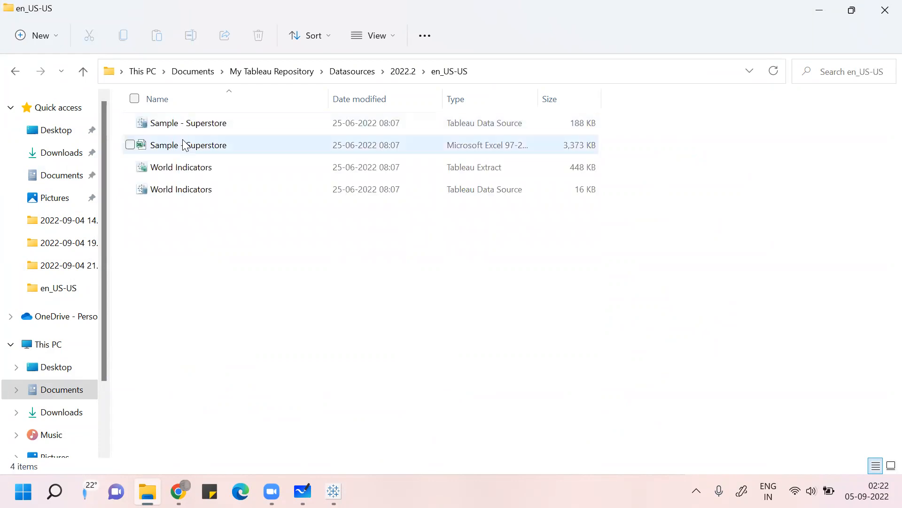
double_click(185, 145)
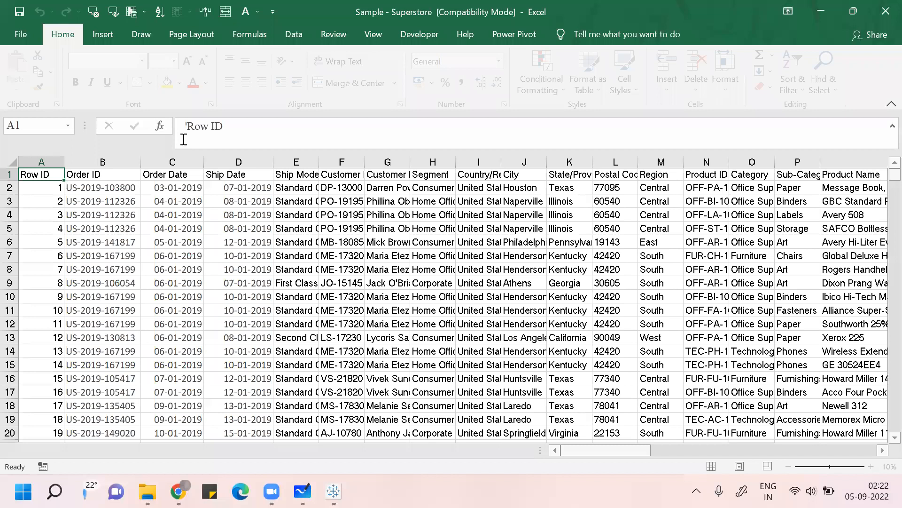
Step: Check the last Row ID entry on the workbook's Orders sheet and switch back to Tableau
click(50, 258)
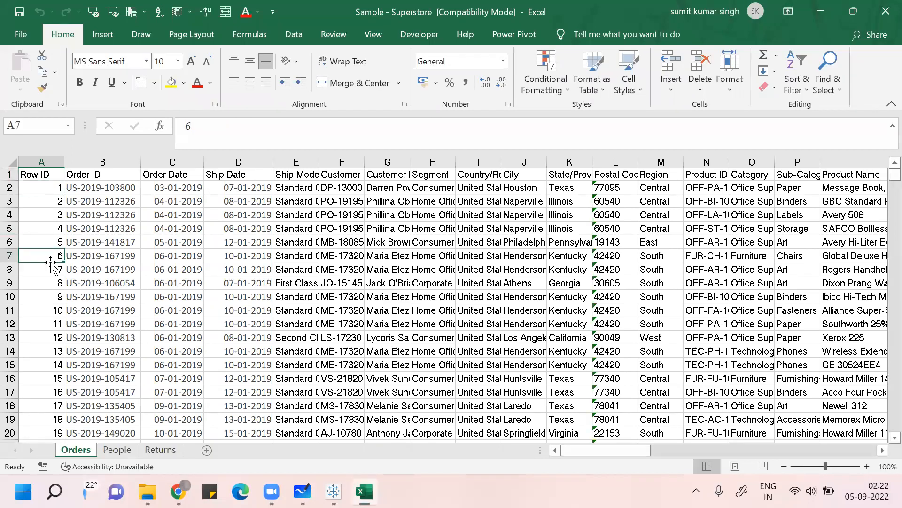
key(ctrl+Down)
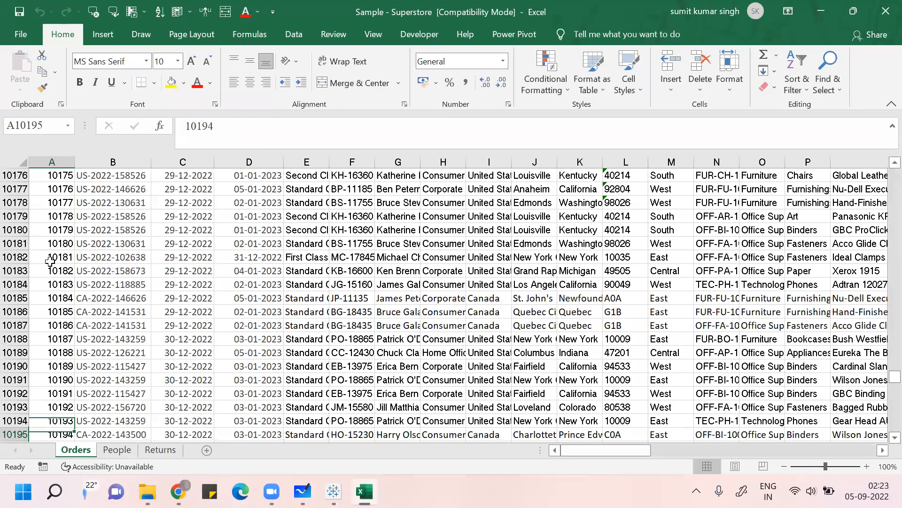
click(333, 490)
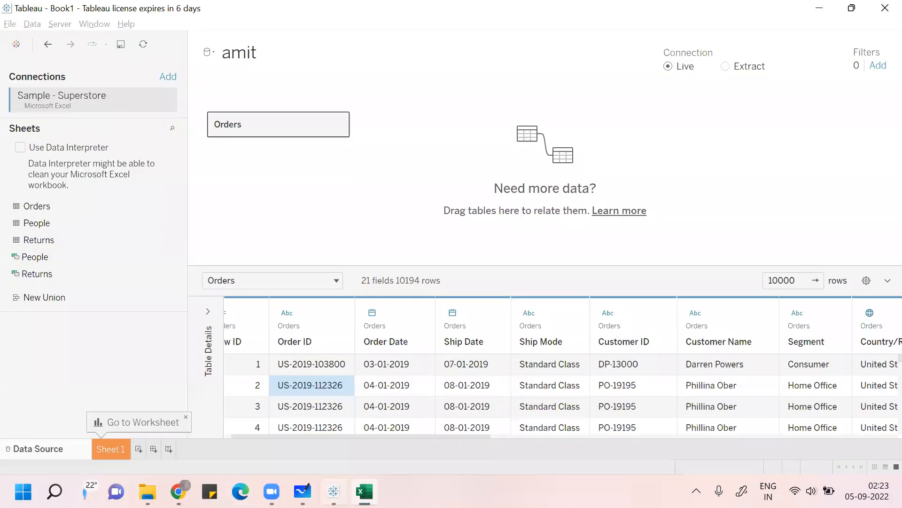
Step: Try to raise the Orders data preview to 10200 rows
click(798, 285)
key(BackSpace)
key(BackSpace)
key(BackSpace)
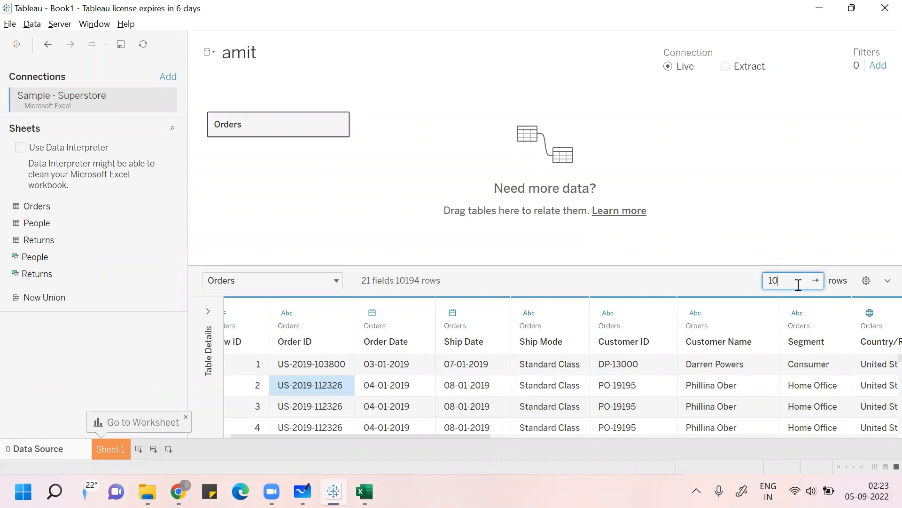
text(200)
key(Return)
key(BackSpace)
key(BackSpace)
key(BackSpace)
key(BackSpace)
key(BackSpace)
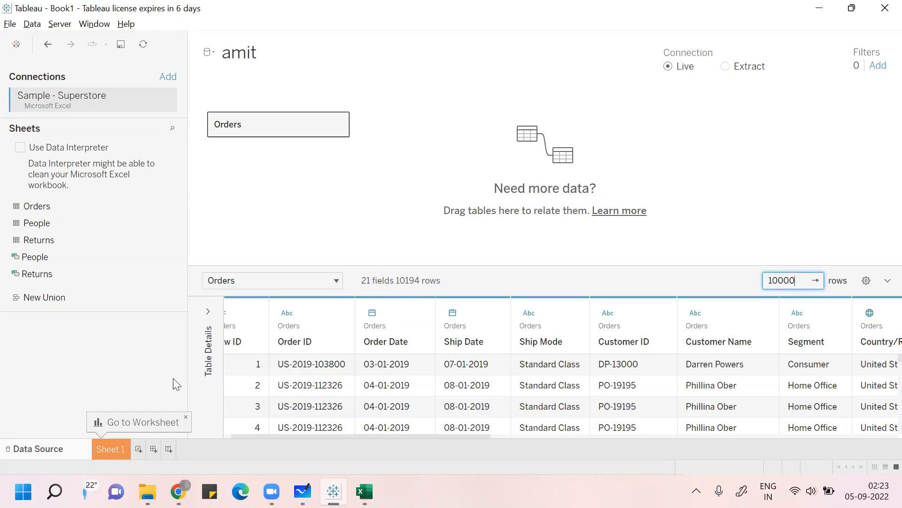
Step: Go to the empty Sheet 1 worksheet
click(122, 447)
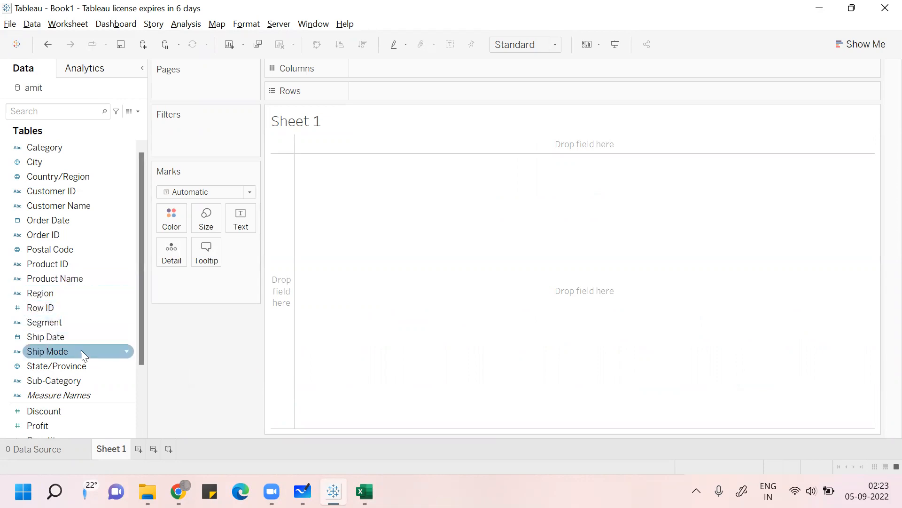
Step: Build a column chart with Sub-Category on Columns and Sales on Rows
click(63, 379)
drag(62, 375, 398, 64)
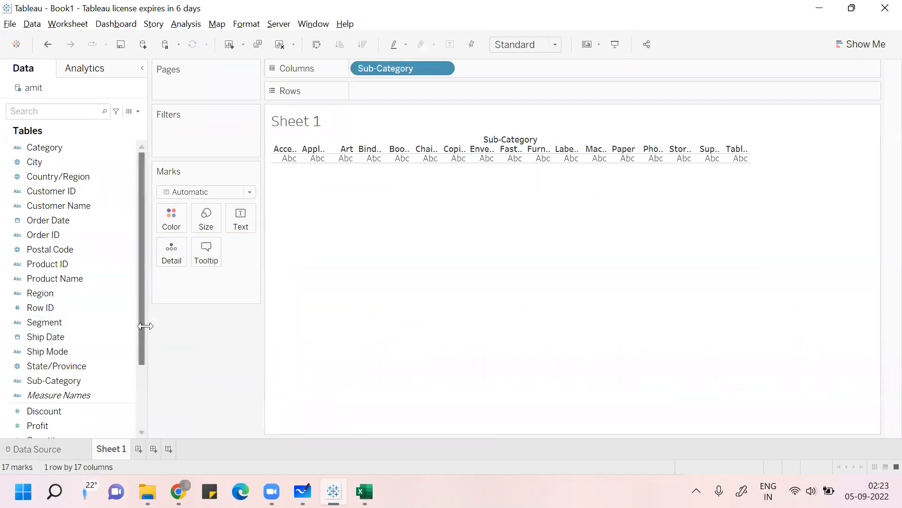
drag(144, 333, 144, 393)
drag(68, 369, 407, 88)
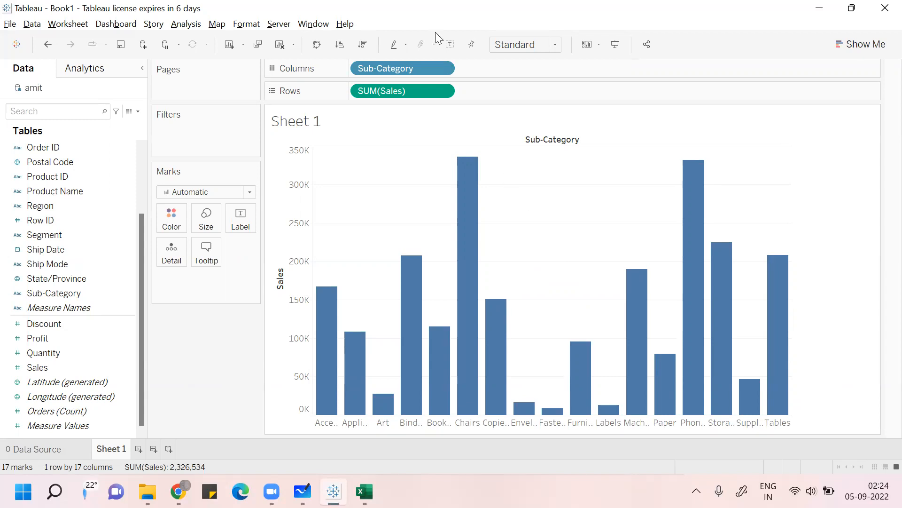
Step: Sort the sub-categories by Sales ascending and descending, and swap rows and columns back and forth
click(339, 42)
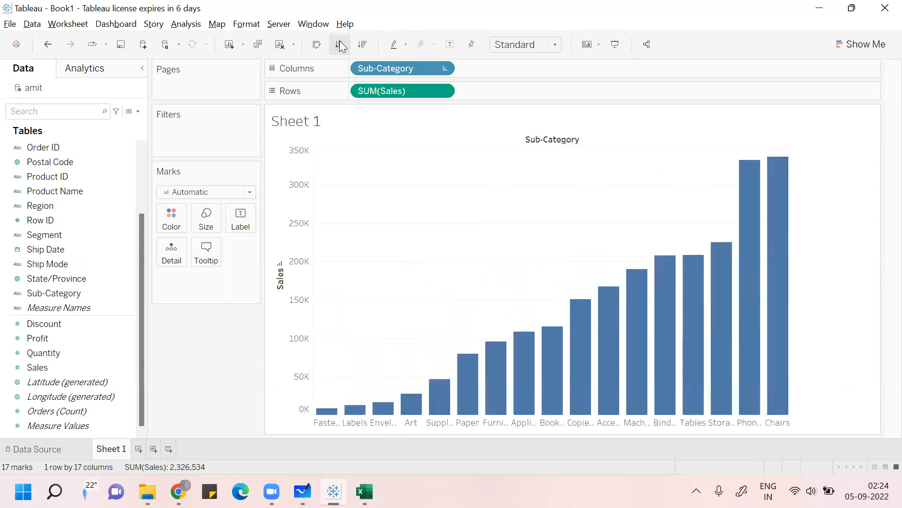
click(363, 46)
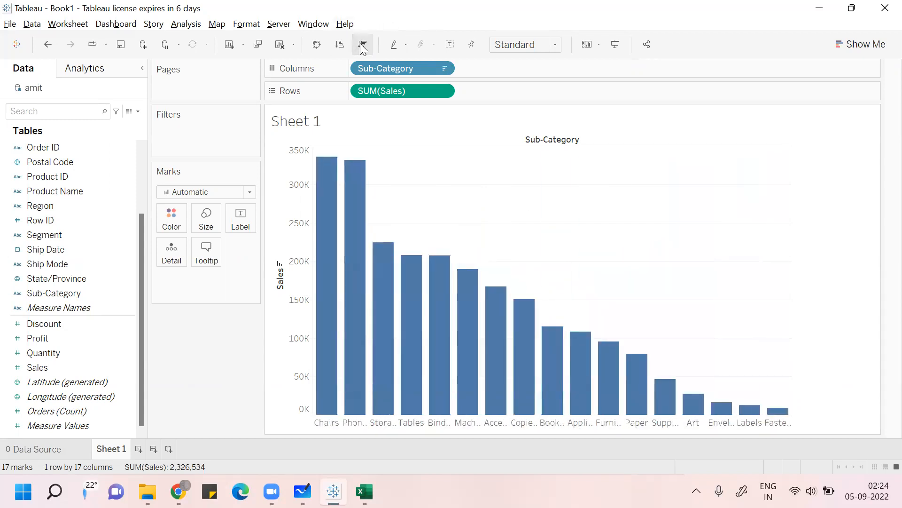
click(318, 45)
click(318, 46)
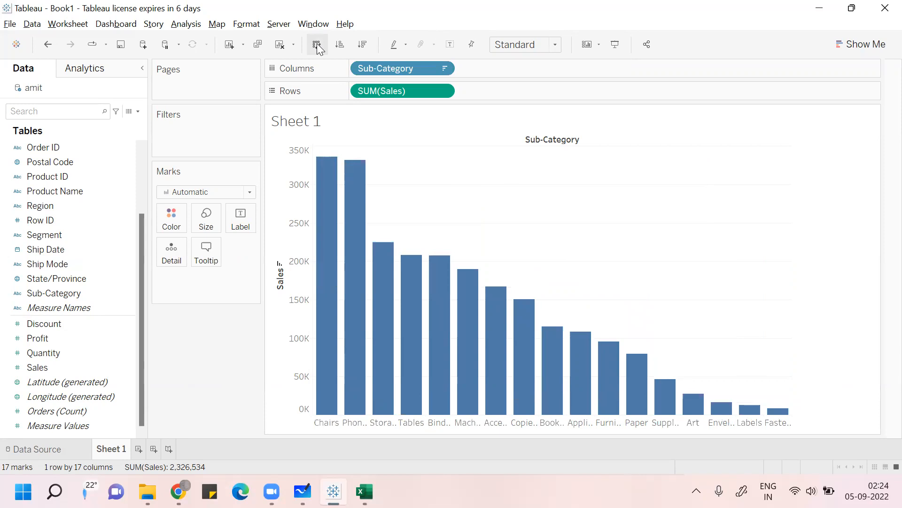
click(318, 46)
click(318, 47)
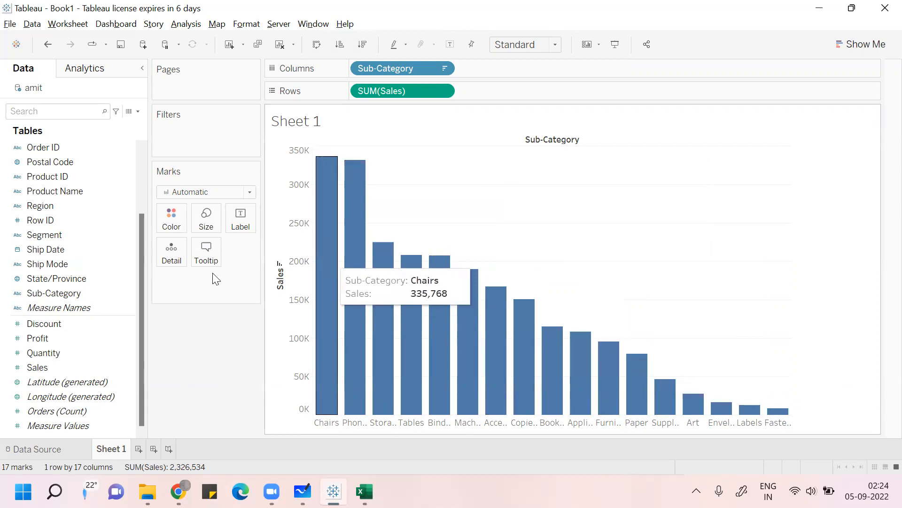
Step: Label the columns with their Sales values and sort the sub-categories in ascending order of Sales
drag(61, 362, 257, 213)
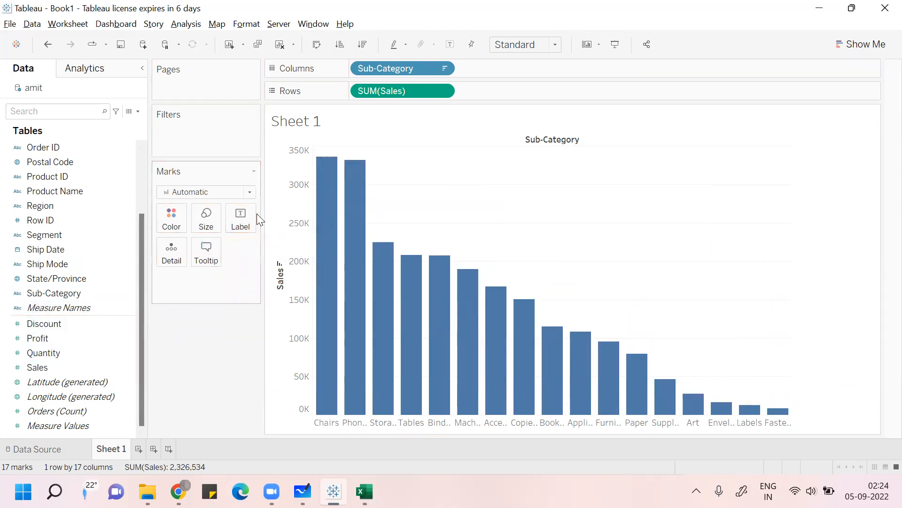
drag(75, 363, 242, 217)
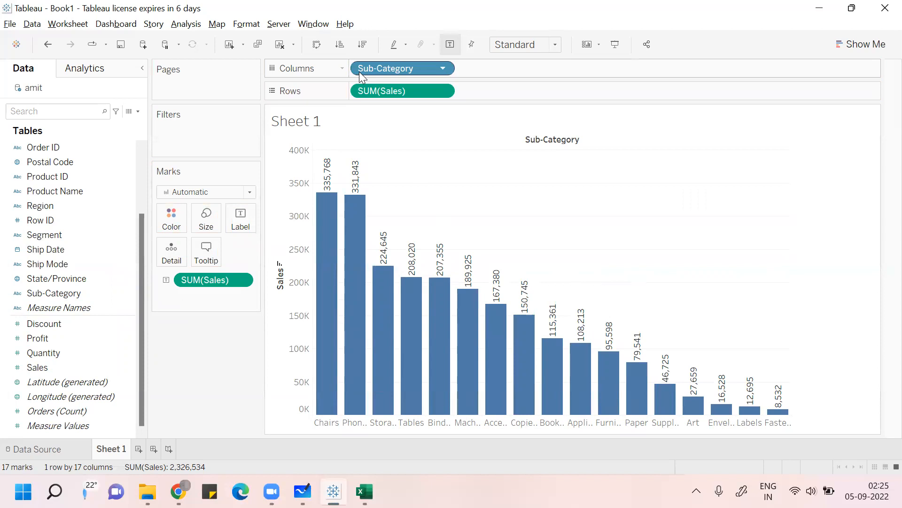
click(356, 44)
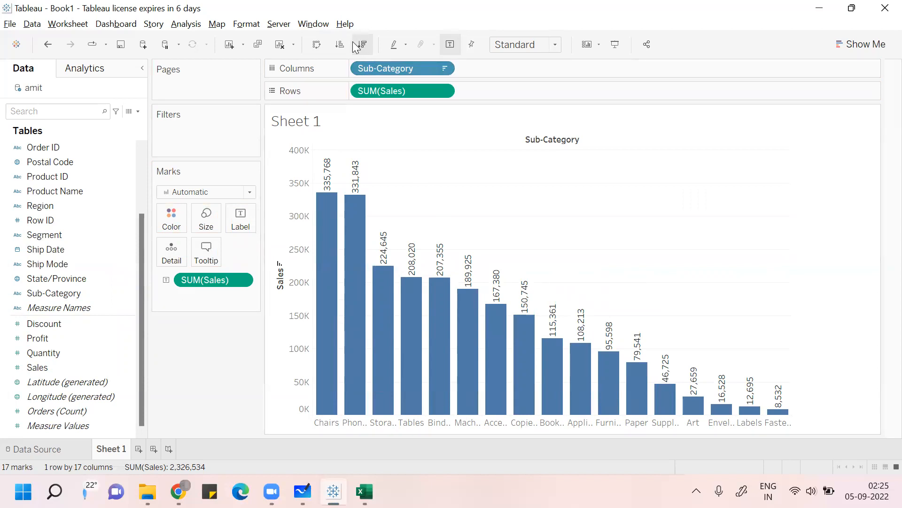
click(340, 45)
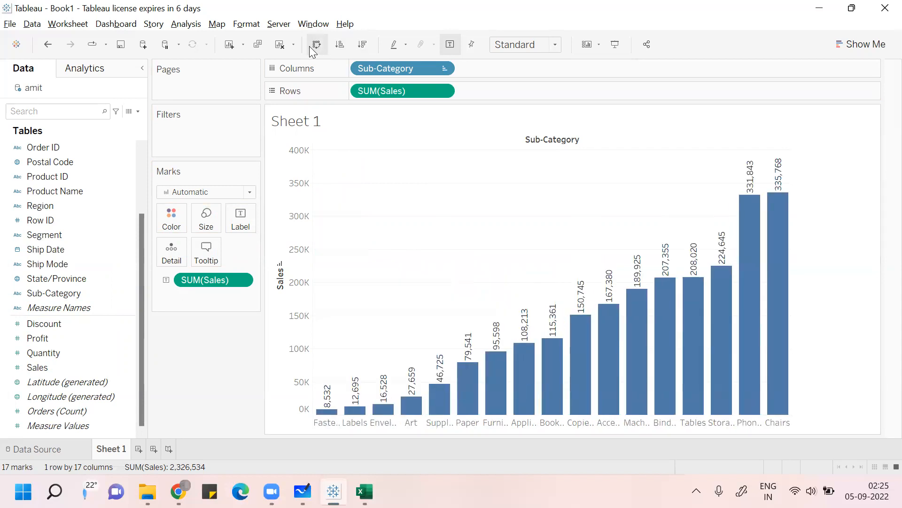
Step: Swap rows and columns back and forth, ending with vertical columns, and fit the chart to Entire View
click(310, 46)
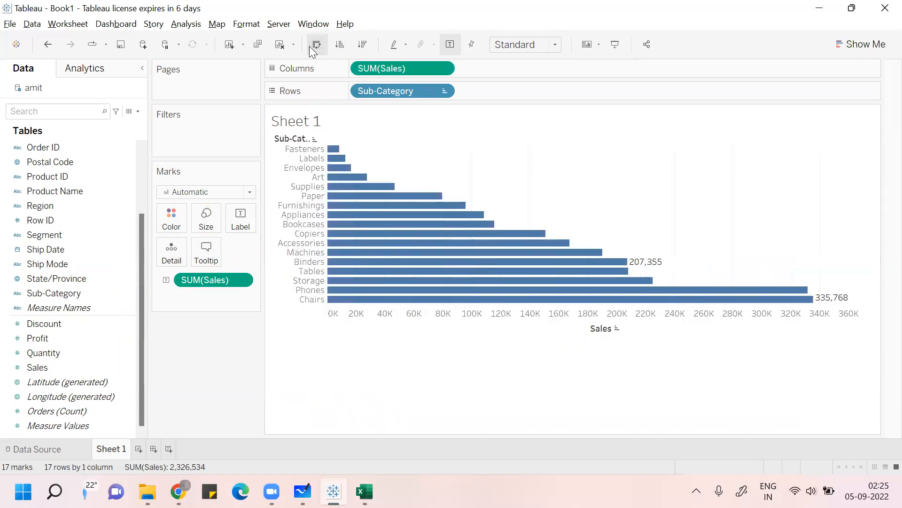
click(310, 45)
click(309, 46)
click(309, 46)
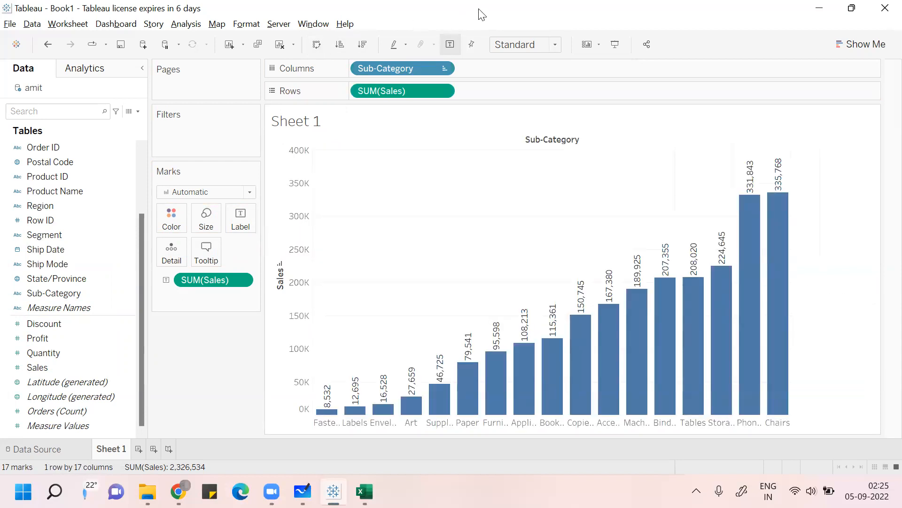
click(556, 45)
click(537, 96)
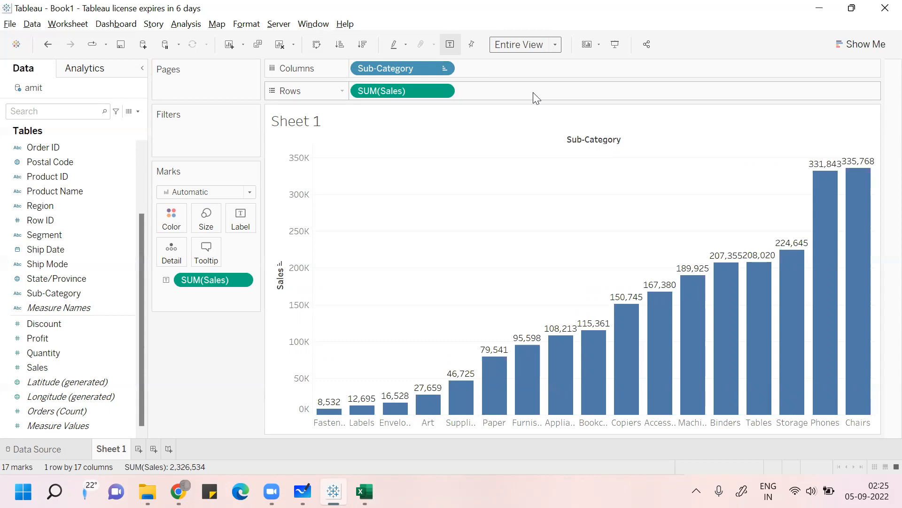
Step: Look at the order rows on the Orders sheet in Excel and switch back to Tableau
key(alt+Tab)
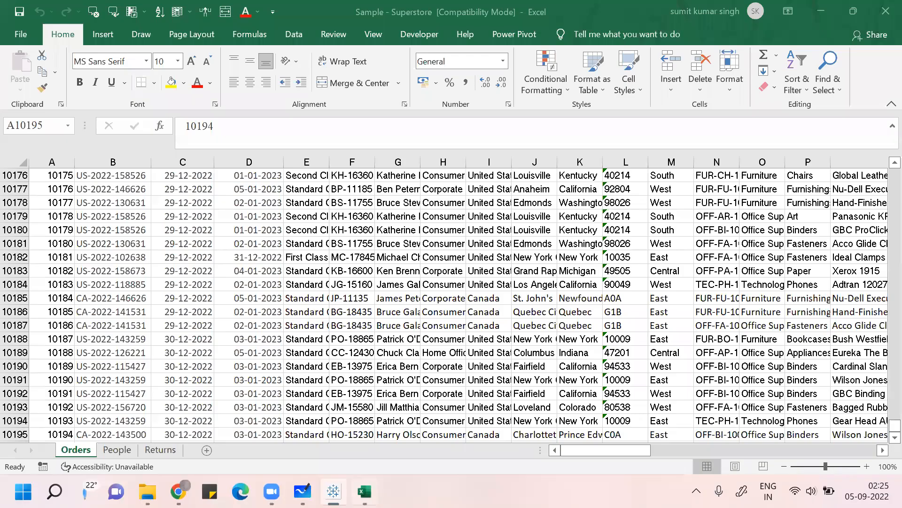
click(148, 287)
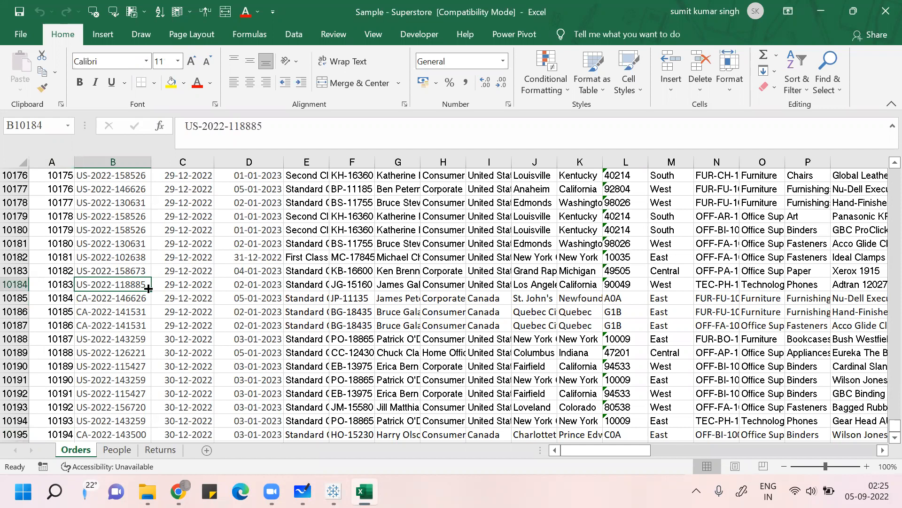
key(alt+Tab)
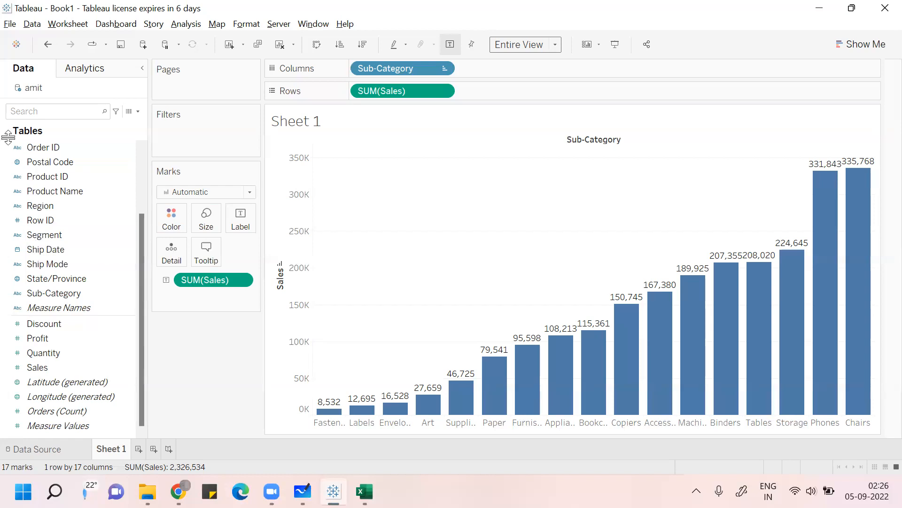
Step: Replace Sales with Profit on Rows and sort the sub-categories in ascending order of Profit
drag(404, 92, 69, 398)
drag(46, 338, 387, 86)
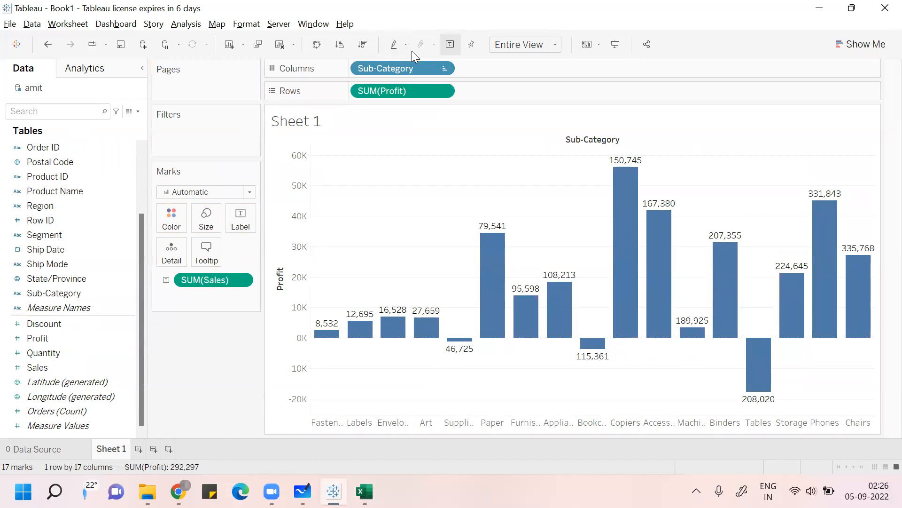
click(338, 48)
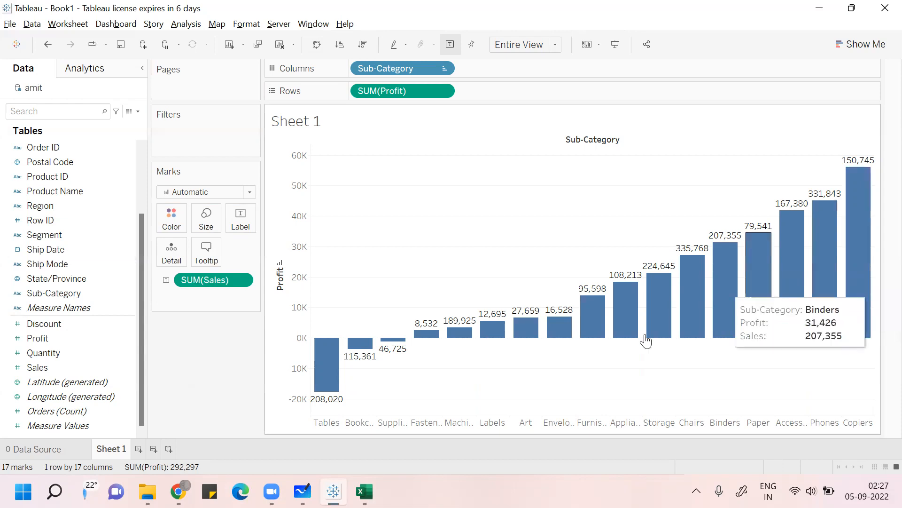
Step: Switch to the Orders sheet in Excel and zoom it to 120%
click(364, 491)
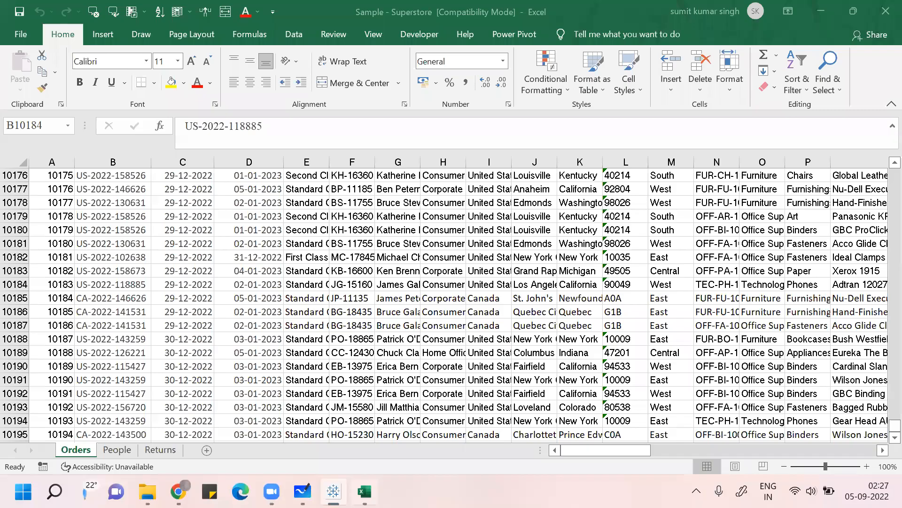
click(305, 353)
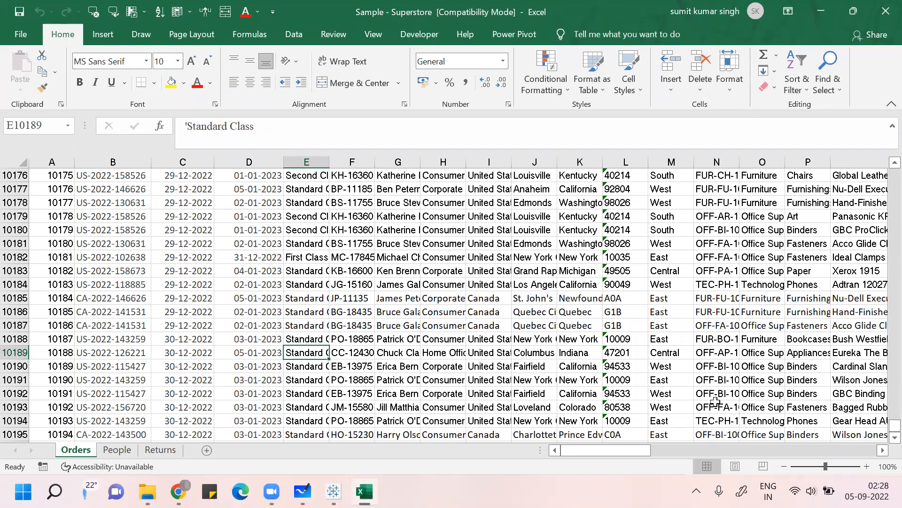
click(867, 466)
click(868, 467)
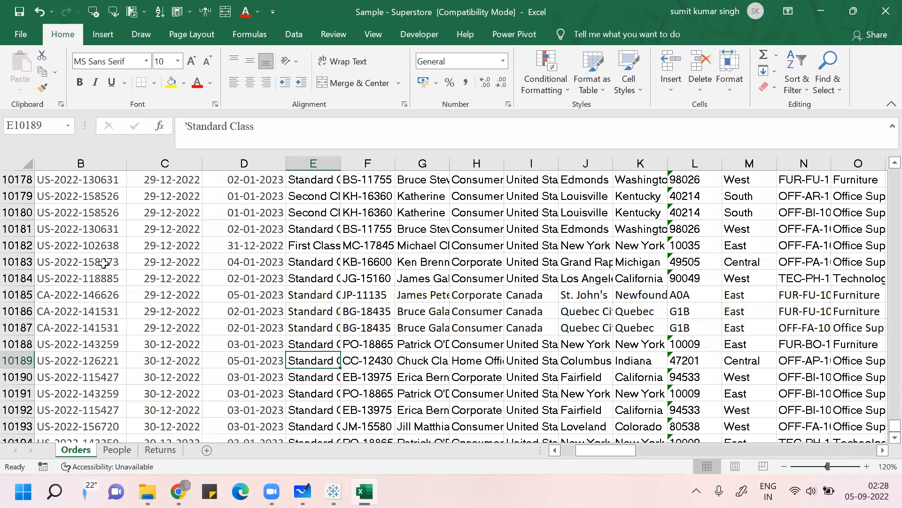
Step: Try to apply borders to the Orders sheet data
click(104, 263)
key(ctrl+a)
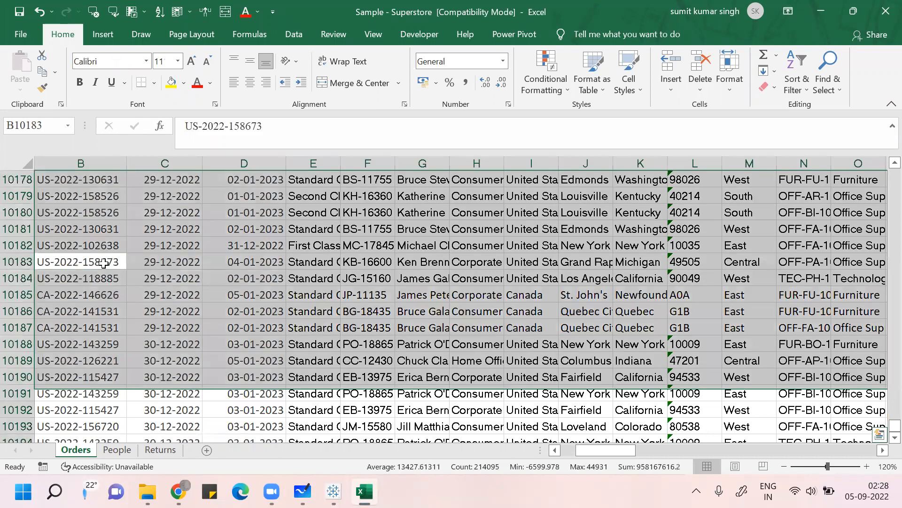
key(alt)
key(h)
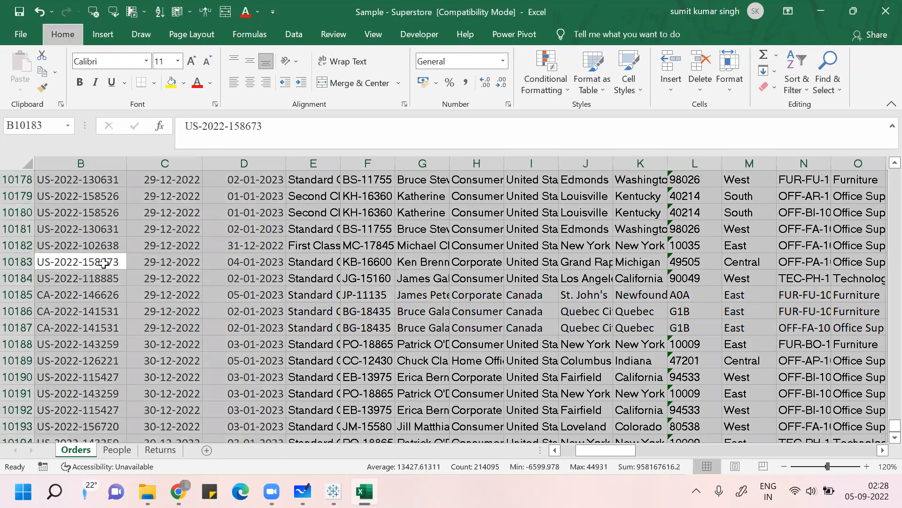
key(b)
key(a)
key(alt)
key(b)
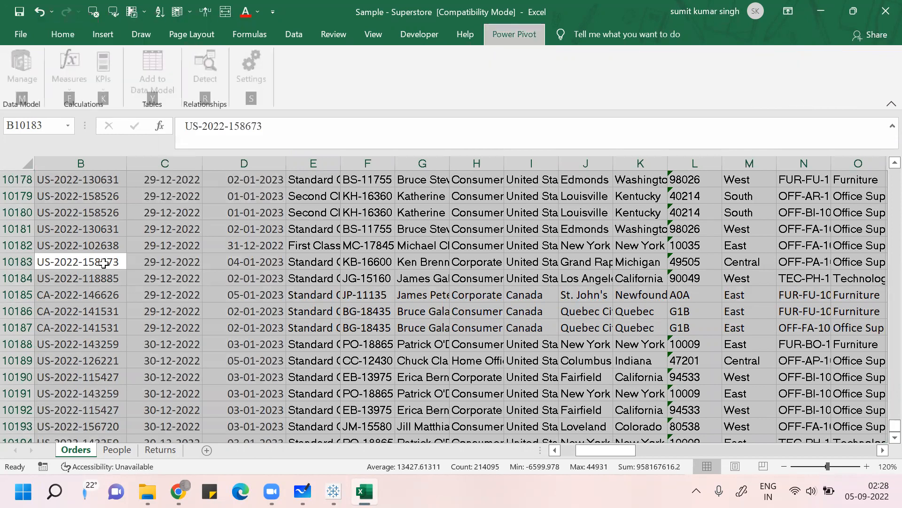
click(271, 298)
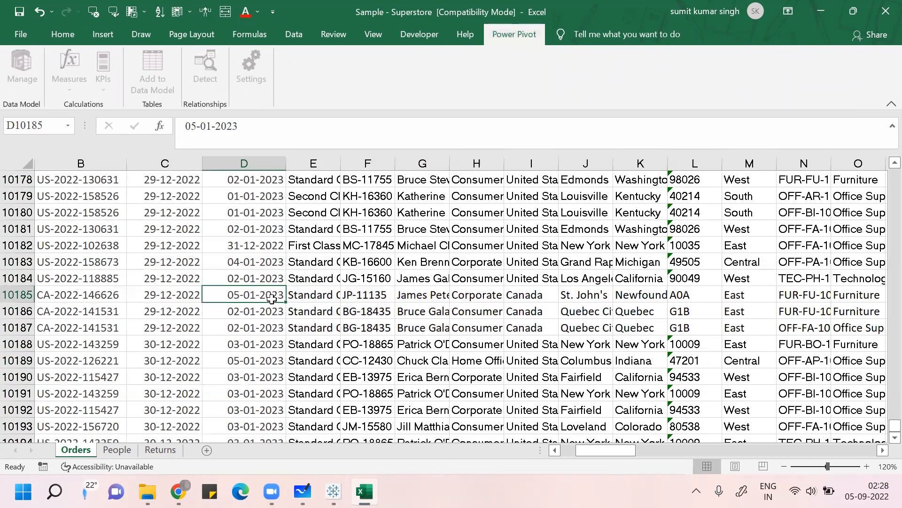
key(alt)
key(h)
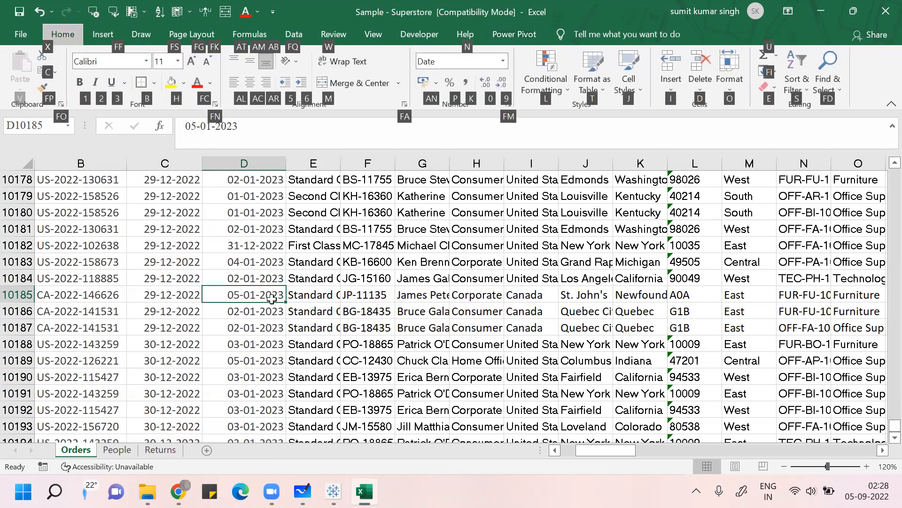
key(b)
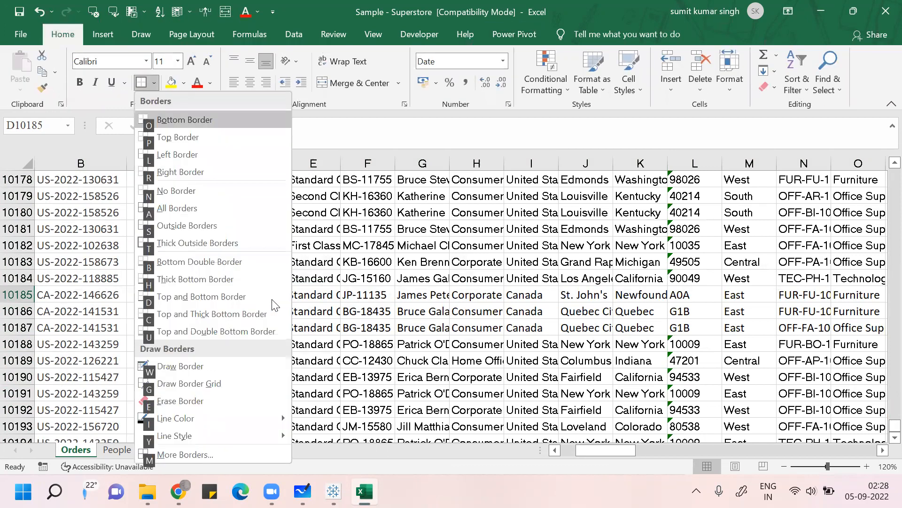
click(272, 298)
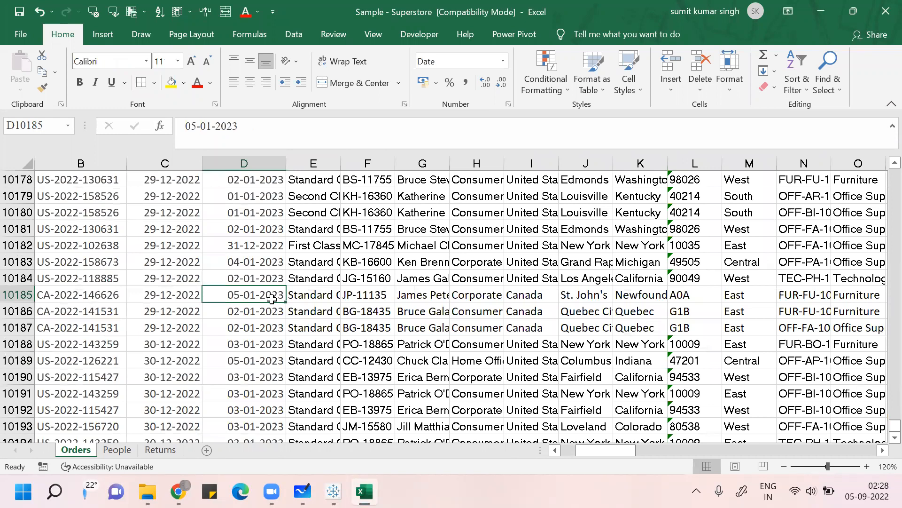
Step: Select all the Orders sheet data, clear its borders with No Border, and apply All Borders
key(ctrl+a)
key(alt)
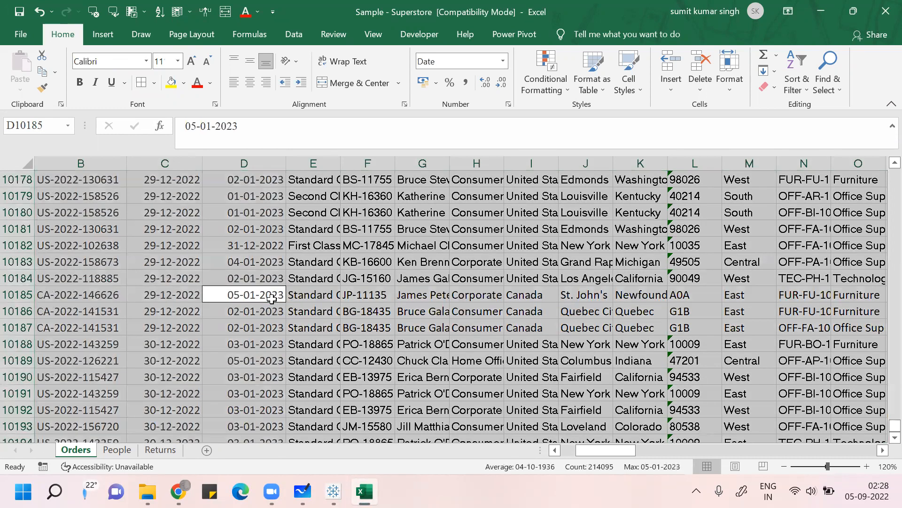
key(h)
key(b)
key(n)
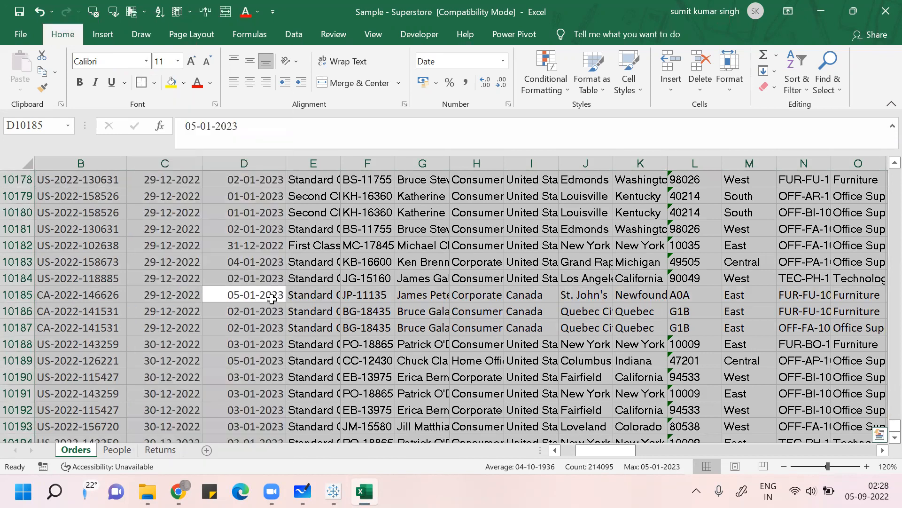
key(alt)
key(h)
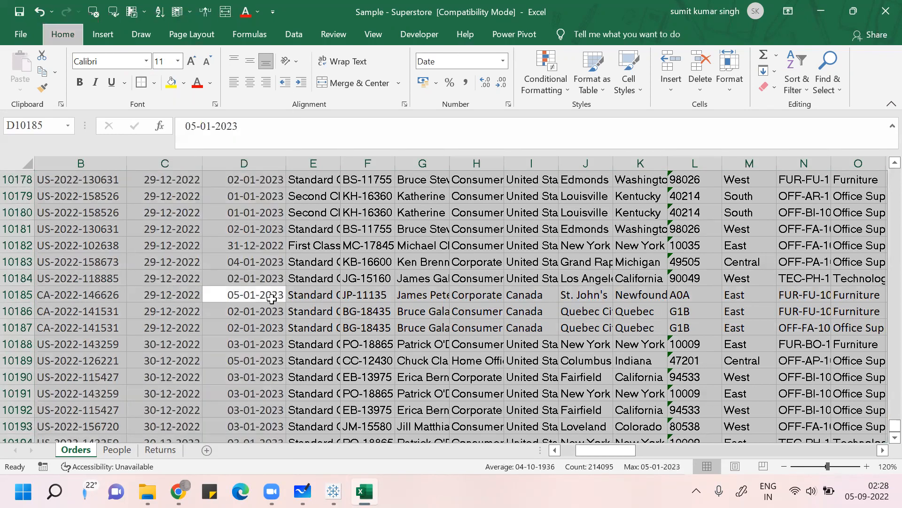
key(b)
key(a)
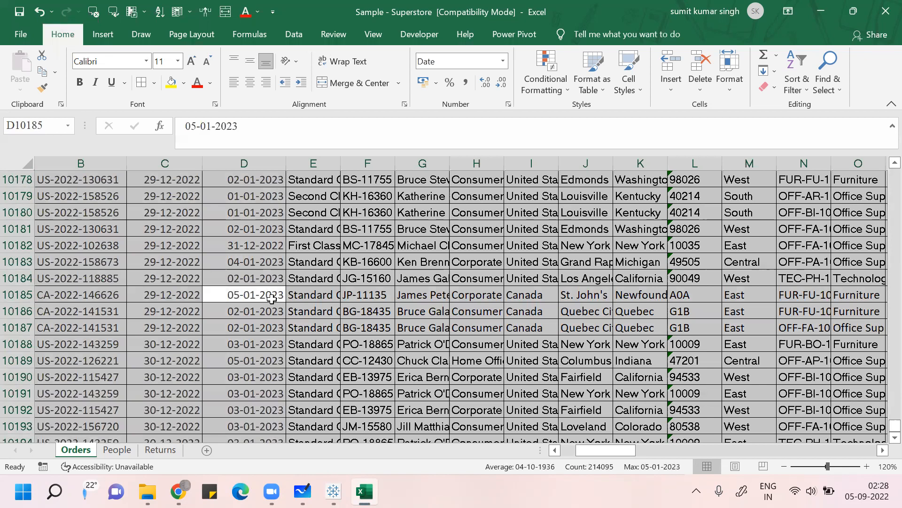
Step: Go to the header row of the Orders sheet and move along it to the Sub-Category column header in P1
key(Up)
key(ctrl+Up)
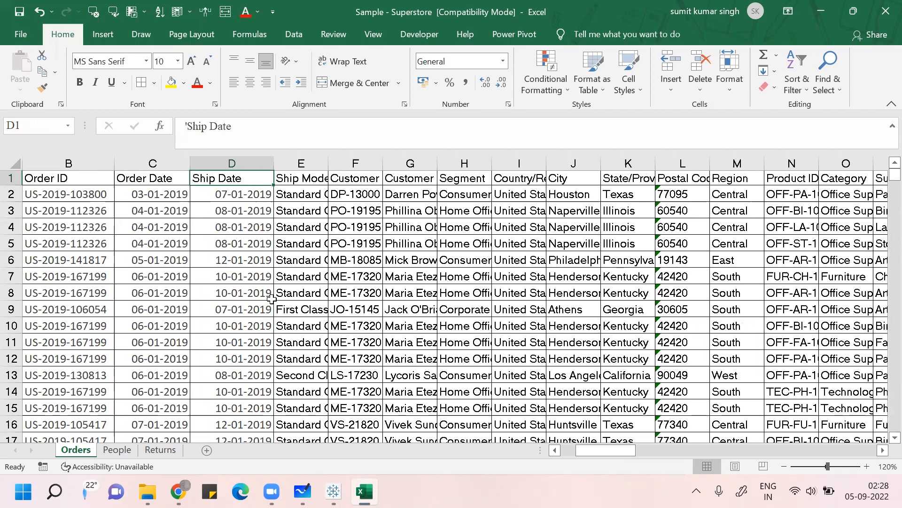
key(Right)
key(Right)
key(Right)
key(Right)
key(Right)
key(Right)
key(Right)
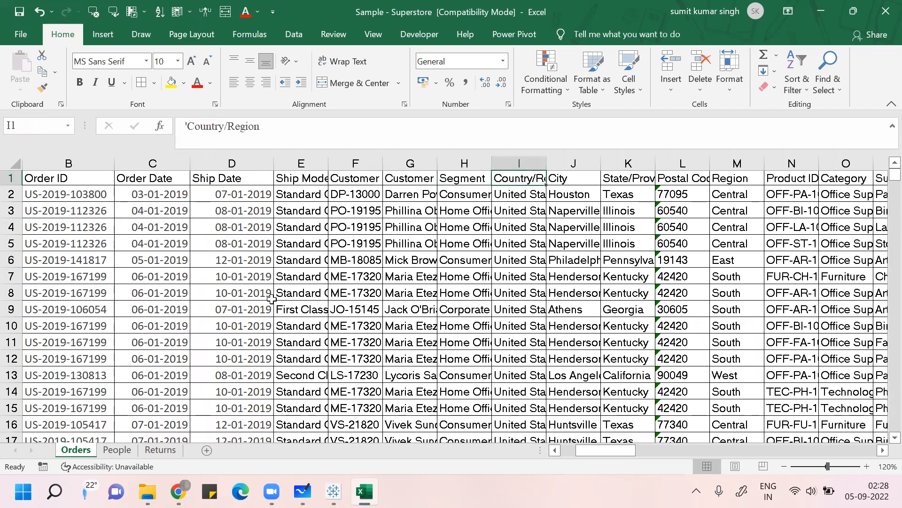
key(Right)
key(Right)
key(Right)
key(Right)
key(Right)
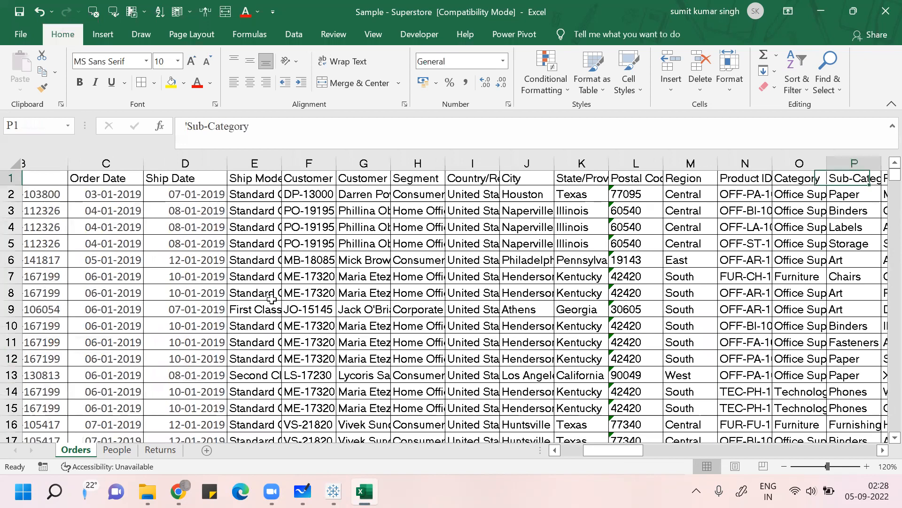
Step: Add filters to the header row of the Orders data and widen the Sub-Category column to fit its header
scroll(272, 299, right, 1)
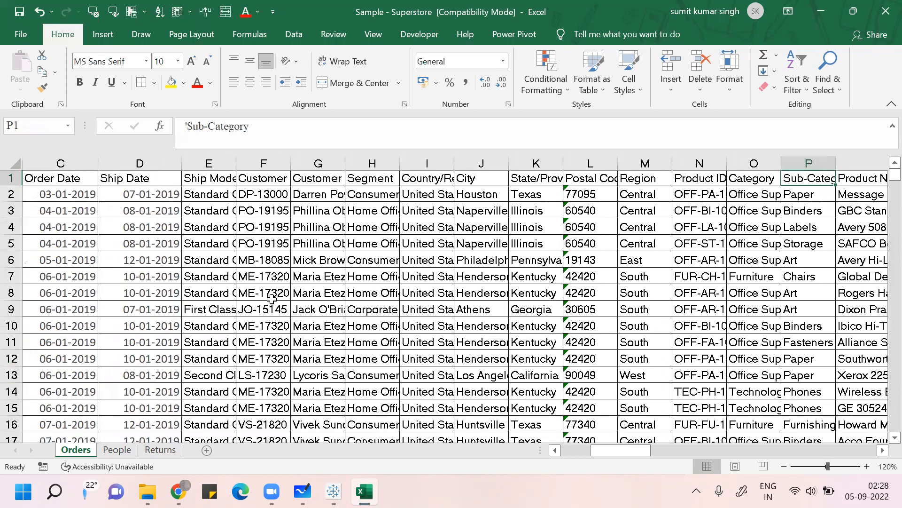
key(alt+d)
key(f)
key(f)
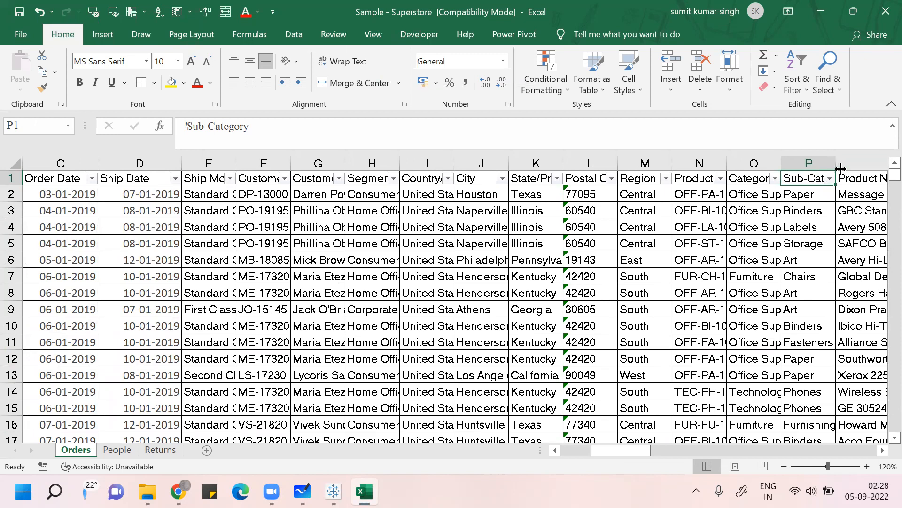
drag(840, 169, 869, 168)
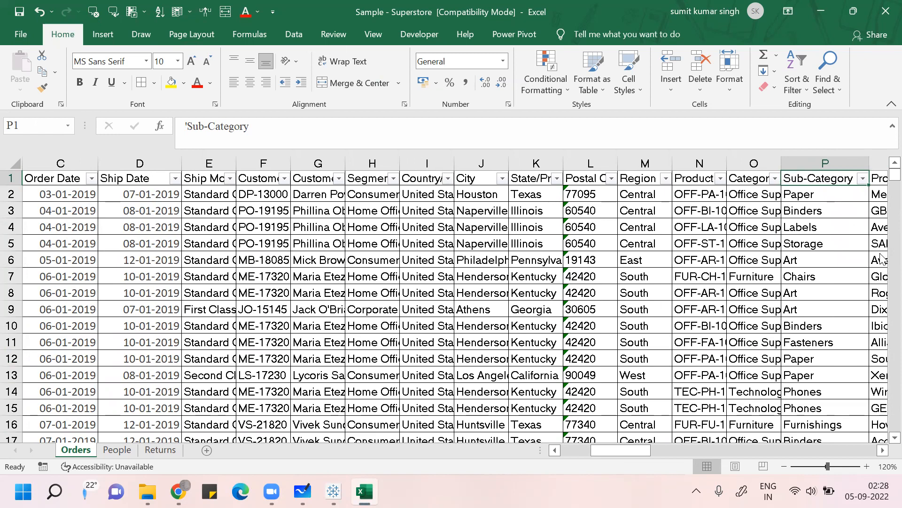
Step: Look over the first Sub-Category entries and the neighbouring Product Name and Sales columns in the Orders data
key(Down)
key(Down)
key(Down)
key(Down)
key(Up)
key(Up)
key(Up)
key(Up)
key(Right)
key(Right)
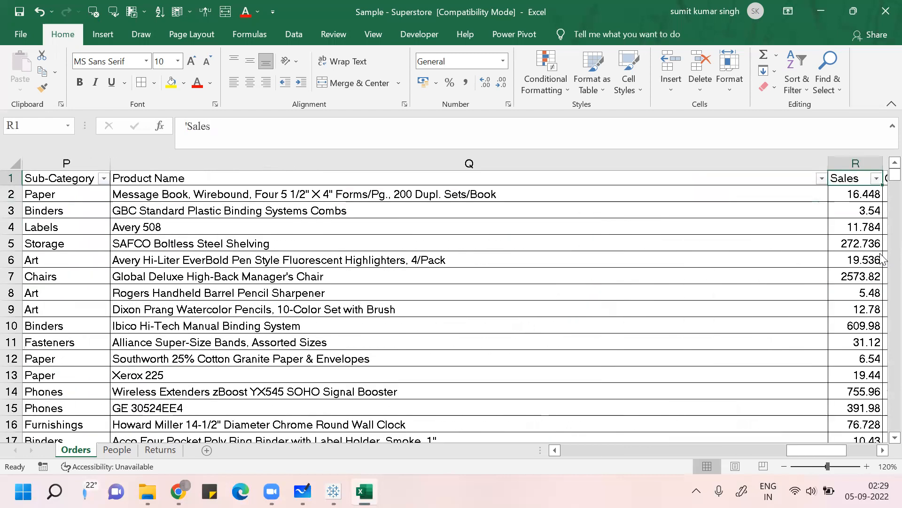
key(Left)
key(Left)
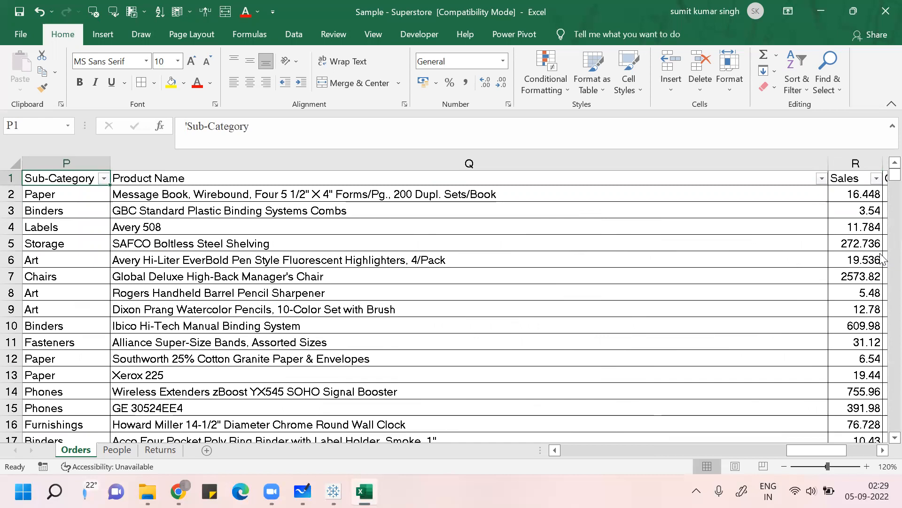
Step: Hide the Product Name, Quantity and Discount columns so that Sub-Category, Sales and Profit sit side by side
click(532, 263)
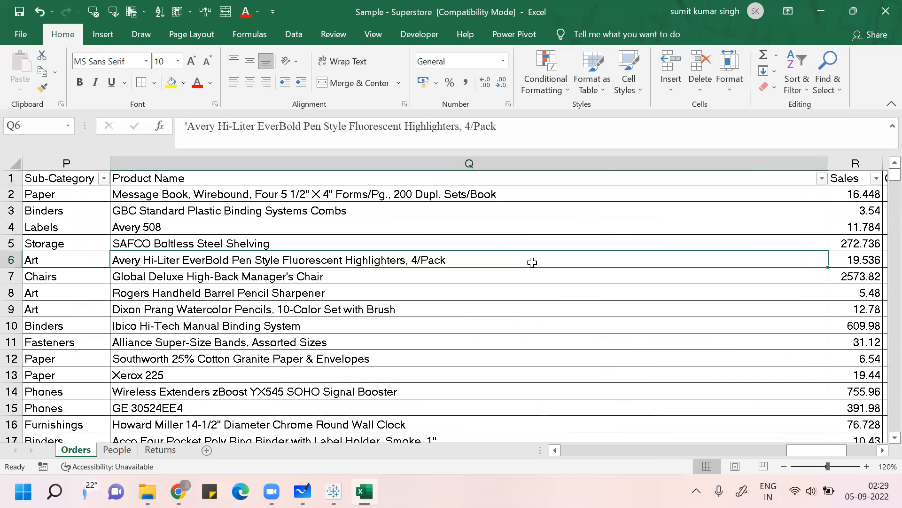
click(329, 165)
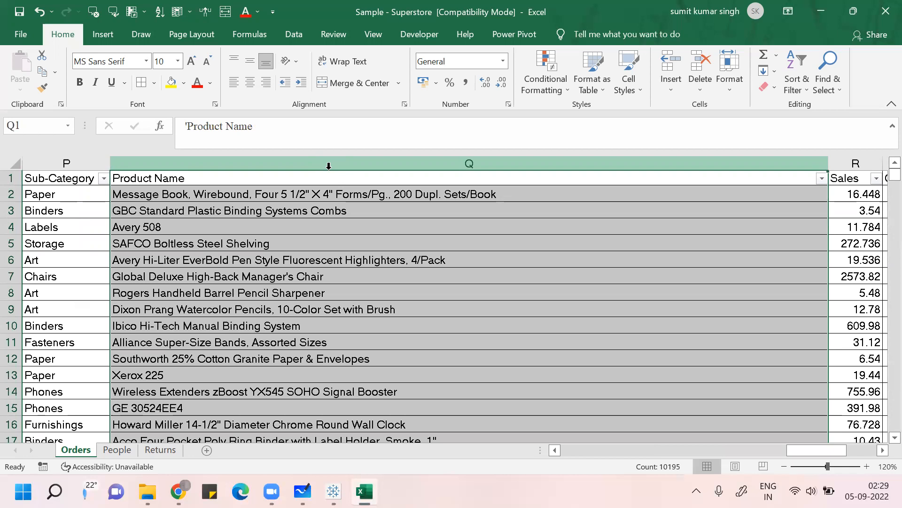
key(ctrl+0)
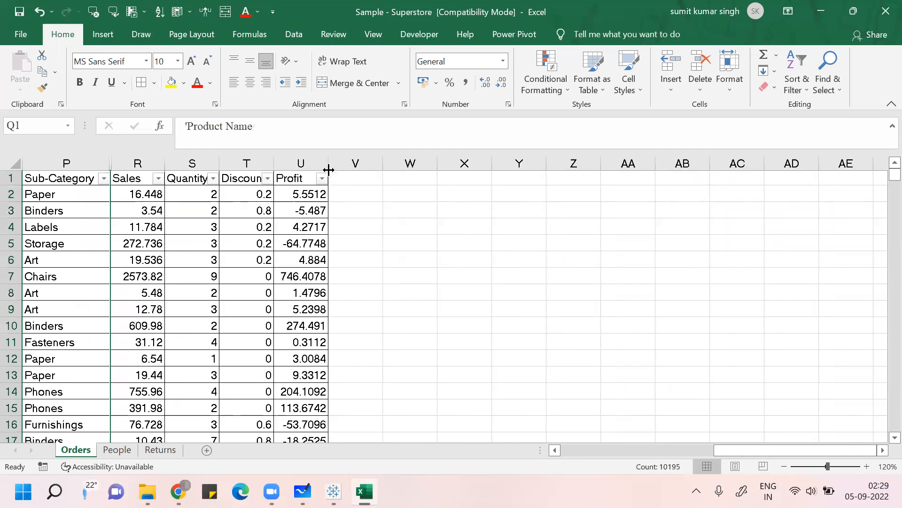
click(192, 163)
key(shift+Right)
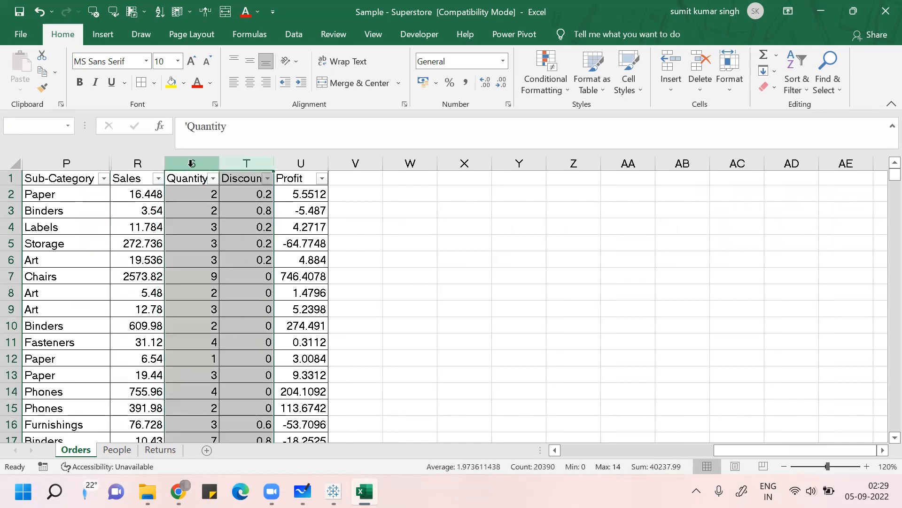
key(ctrl+minus)
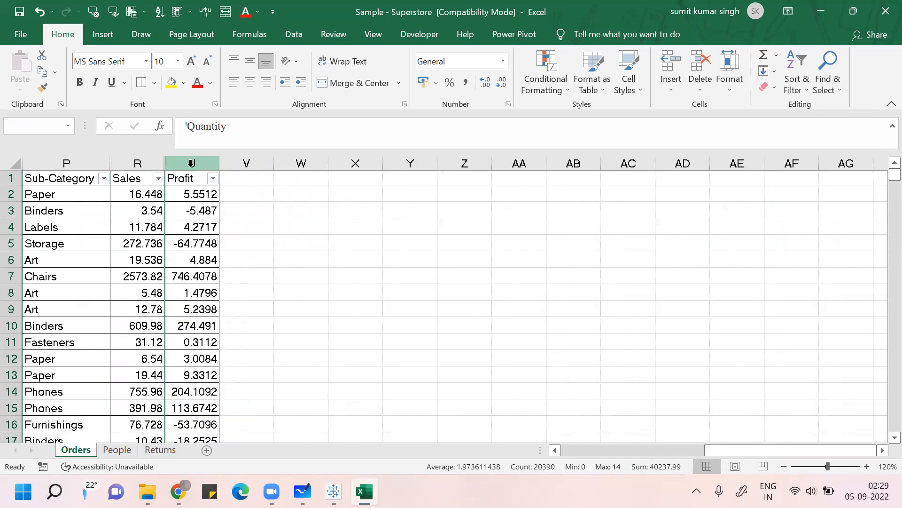
Step: Sort the Orders data by Sales from largest to smallest
click(65, 226)
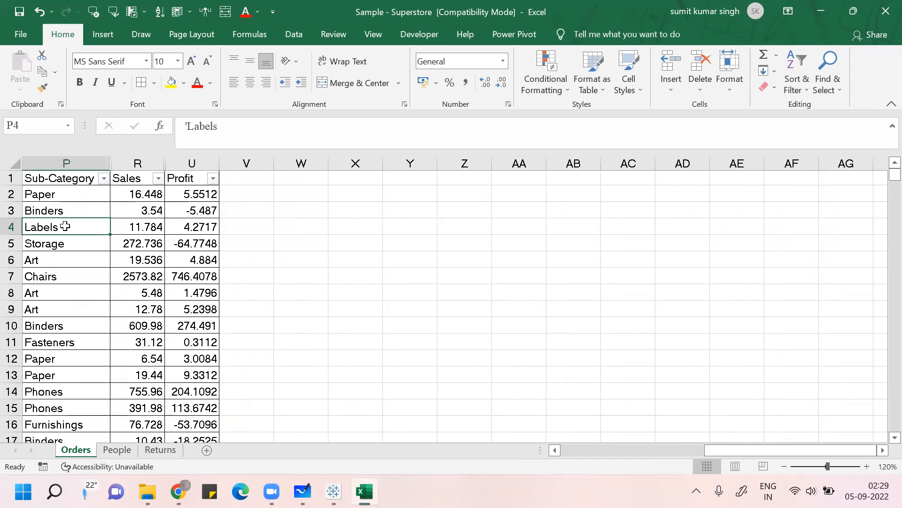
click(158, 178)
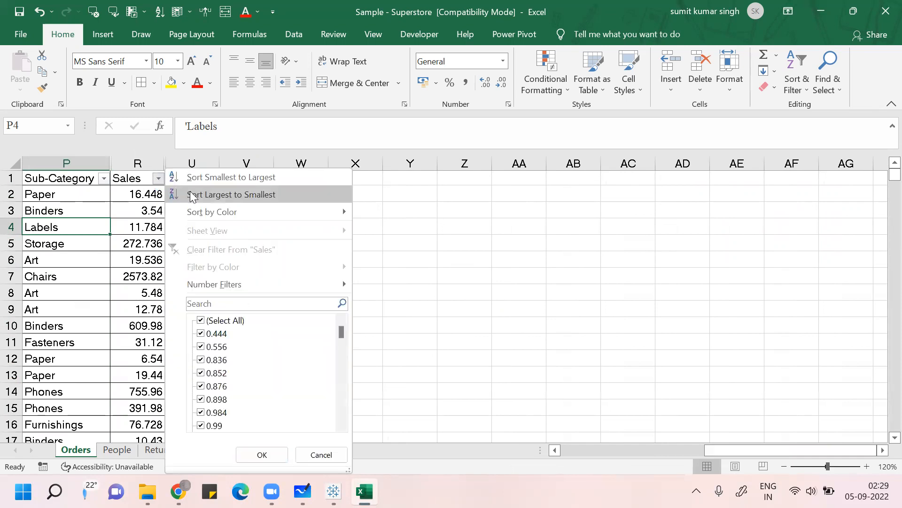
click(206, 195)
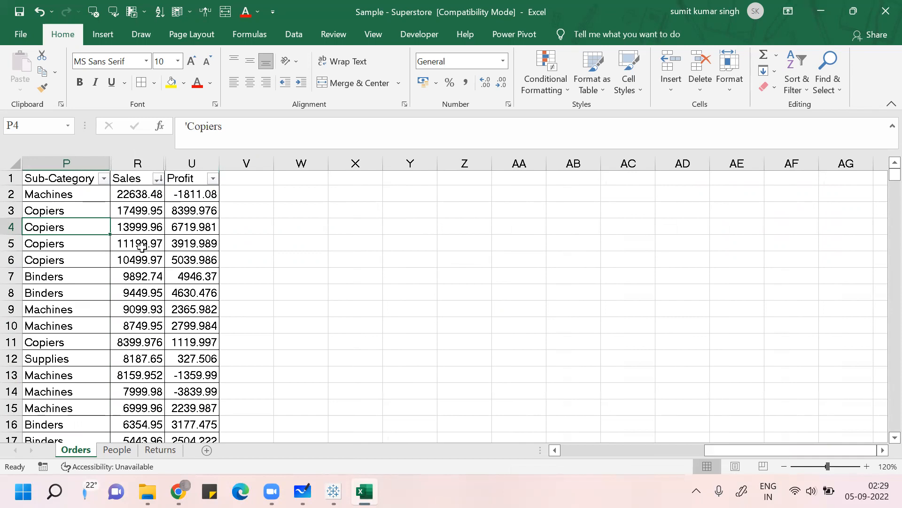
Step: Examine the sub-categories of the sorted orders together with their Sales and Profit values, down past row 100
click(52, 260)
key(Down)
key(Down)
key(Down)
key(Down)
key(Down)
key(Down)
key(Down)
key(Down)
key(Down)
key(Down)
key(Down)
key(Down)
key(Down)
key(Down)
key(Down)
key(Down)
key(Down)
key(Down)
key(Down)
key(Down)
key(Down)
key(Down)
key(Down)
key(Down)
key(Down)
key(Down)
key(Down)
key(Down)
key(Down)
key(Down)
key(Down)
key(Down)
key(Down)
key(Down)
key(Down)
key(Up)
key(Up)
key(Up)
key(Up)
key(Up)
key(Up)
key(Up)
key(Up)
key(Up)
key(Up)
key(Up)
key(Down)
key(Down)
key(Down)
key(Down)
key(Down)
key(Down)
key(Down)
key(Down)
key(Down)
key(Down)
key(Down)
key(Down)
key(Down)
key(Down)
key(Down)
key(Down)
key(Down)
key(Down)
key(Down)
key(Down)
key(Down)
key(Down)
key(Down)
key(Down)
key(Down)
key(Down)
key(Down)
key(Down)
key(Down)
key(Down)
key(Down)
key(Down)
key(Down)
key(Down)
key(Down)
key(Down)
key(Down)
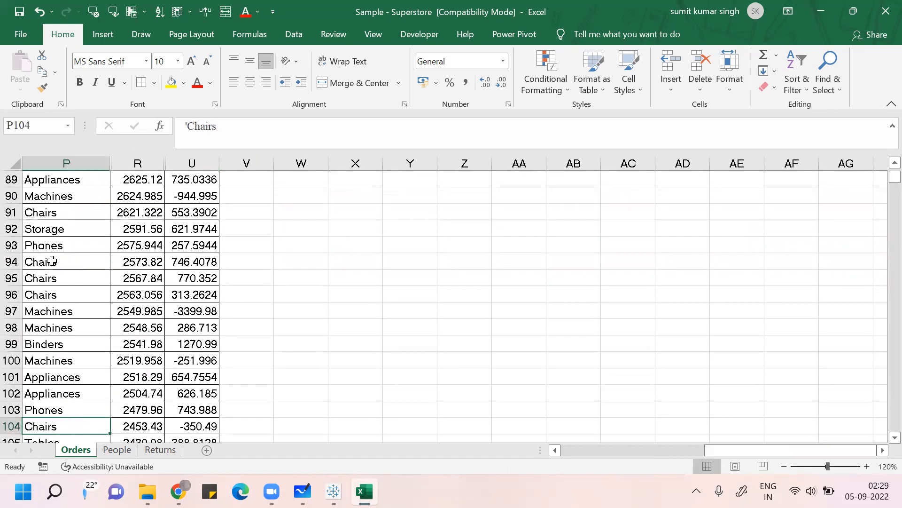
key(Down)
key(Down)
key(Down)
key(Down)
key(Down)
key(Down)
key(Down)
key(Down)
key(Down)
key(Down)
key(Down)
key(Down)
key(Up)
key(Up)
key(Up)
key(Up)
key(Up)
key(Up)
key(Up)
key(Up)
key(Up)
key(Up)
key(Up)
key(Up)
key(Up)
key(Up)
key(Up)
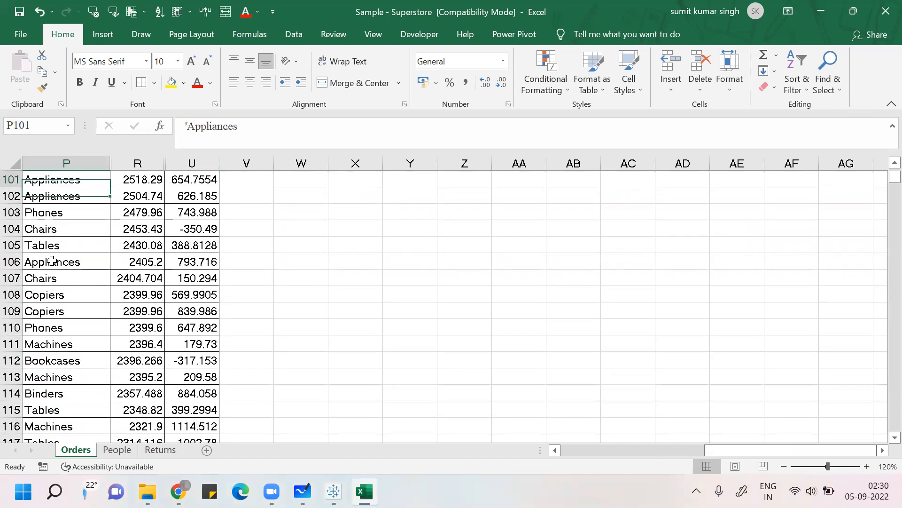
Step: Sort the Orders data by Sub-Category from A to Z
key(Up)
key(Up)
key(Up)
key(Up)
key(Up)
key(Up)
key(Up)
key(Up)
key(Up)
key(Up)
key(Up)
key(Up)
key(Up)
key(Up)
key(Up)
key(Up)
key(Up)
key(Up)
key(Up)
key(Up)
key(Up)
key(Up)
key(Up)
key(Up)
key(Up)
key(Up)
key(Up)
key(Up)
key(Up)
key(Up)
key(Up)
key(Up)
key(Up)
key(Up)
key(Up)
key(Up)
key(Up)
key(Up)
key(Up)
key(Up)
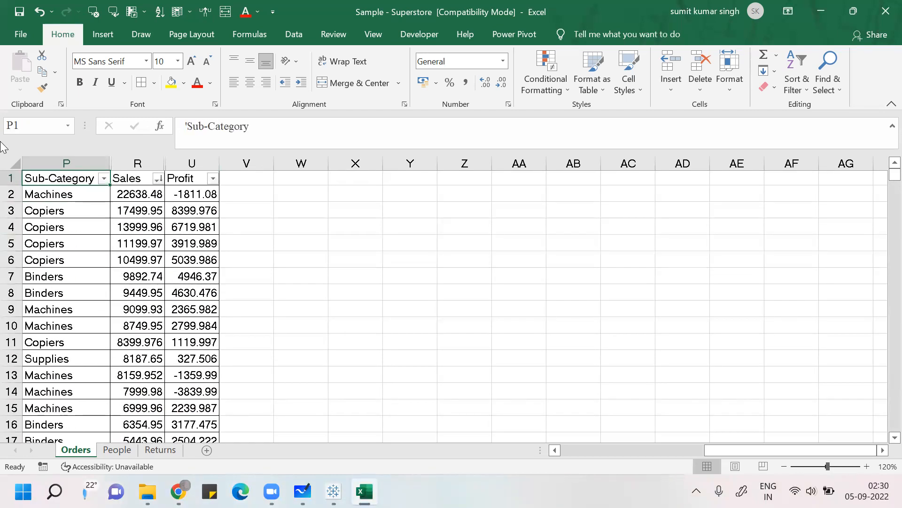
click(104, 180)
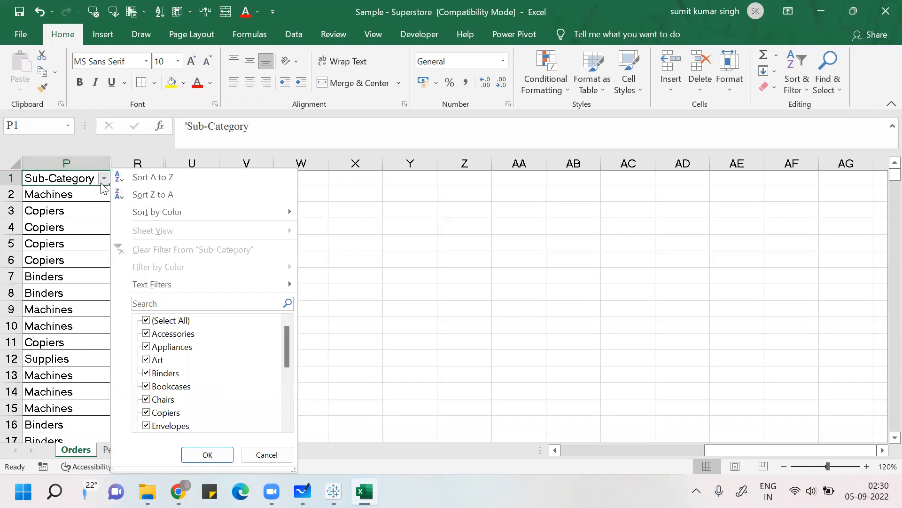
click(155, 185)
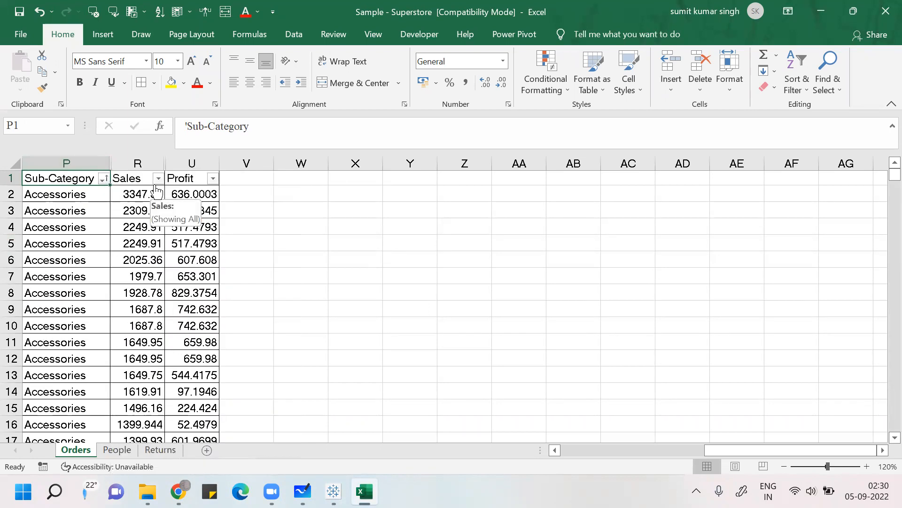
Step: Examine the Sales and Profit values of the Accessories orders down to about row 97, and return to the header row
click(70, 240)
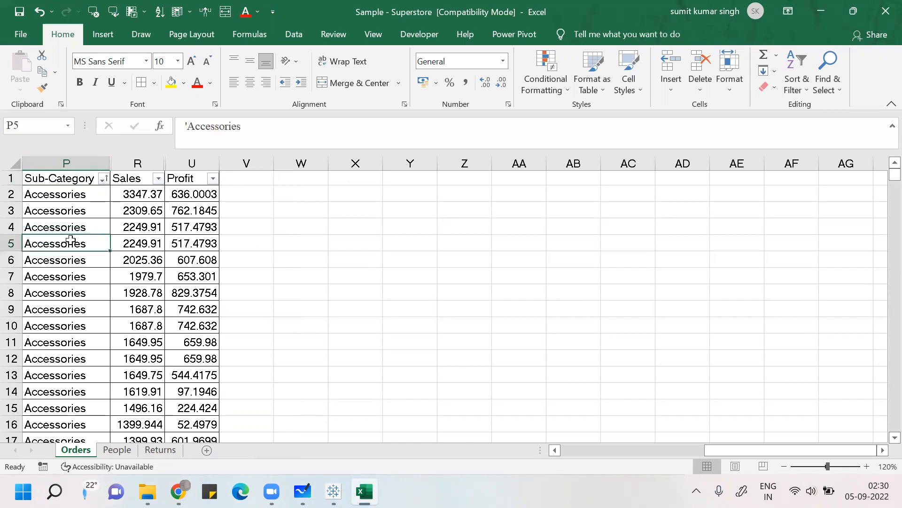
key(Down)
key(Down)
key(Down)
key(Down)
key(Down)
key(Down)
key(Down)
key(Down)
key(Down)
key(Down)
key(Down)
key(Down)
key(Down)
key(Down)
key(Down)
key(Down)
key(Down)
key(Down)
key(Down)
key(Down)
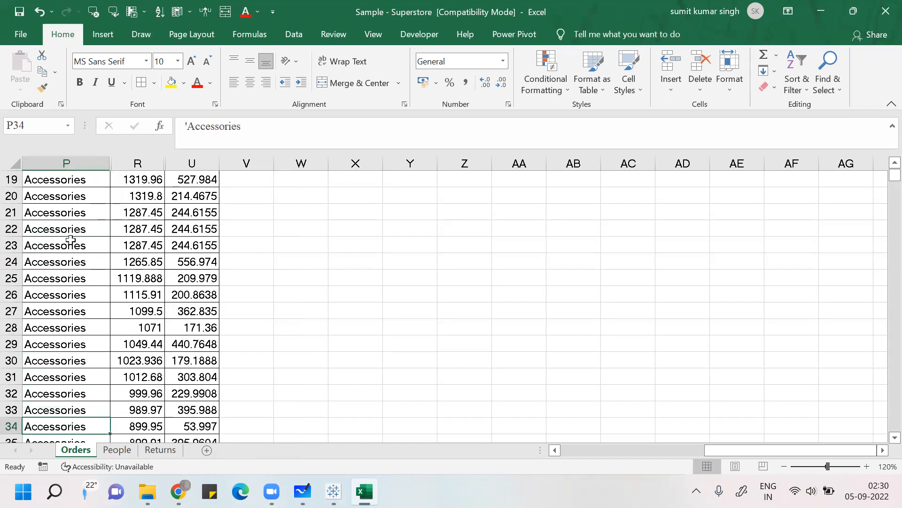
key(Down)
key(Down)
key(Down)
key(Down)
key(Down)
key(Down)
key(Down)
key(Down)
key(Down)
key(Down)
key(Down)
key(Down)
key(Down)
key(Down)
key(Down)
key(Down)
key(Down)
key(Down)
key(Down)
key(Down)
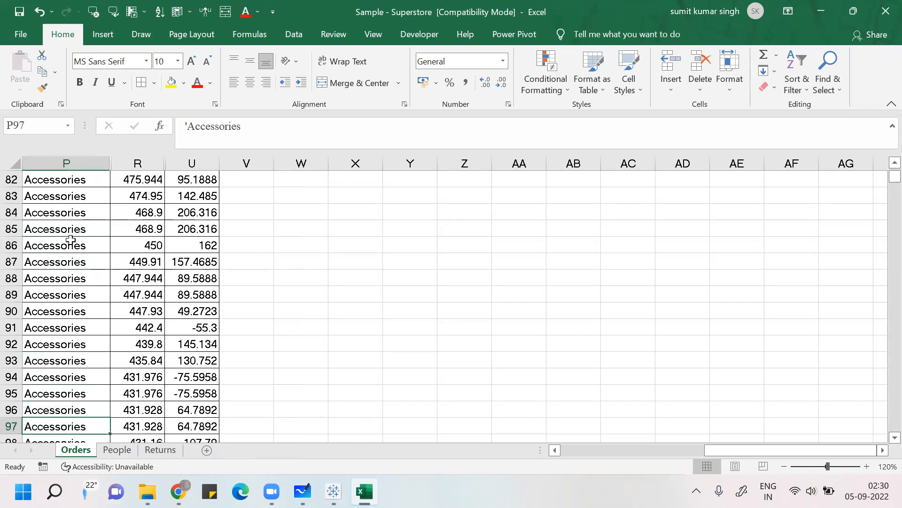
key(Up)
key(Up)
key(Up)
key(Up)
key(Up)
key(Up)
key(Up)
key(Up)
key(Up)
key(Up)
key(Up)
key(Up)
key(Up)
key(Up)
key(Up)
key(Up)
key(Up)
key(Up)
key(Up)
key(Up)
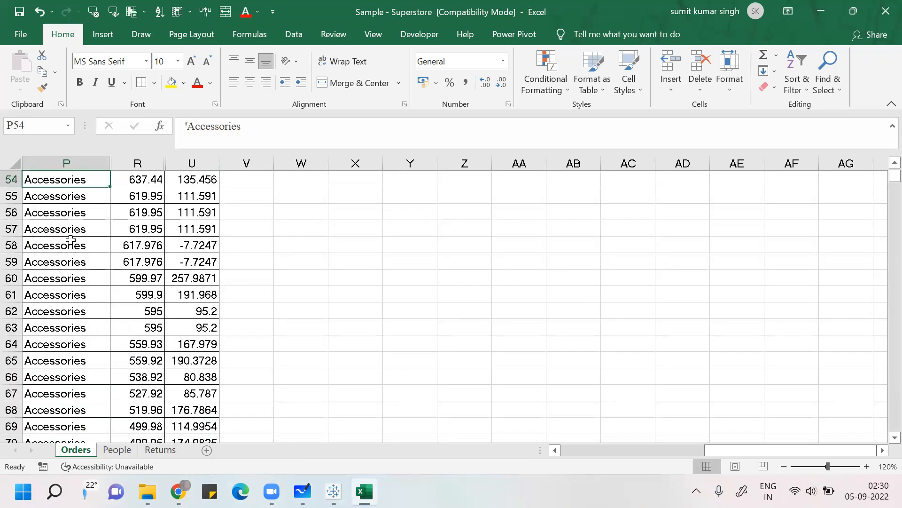
key(Up)
key(Up)
key(Up)
key(Up)
key(Up)
key(Up)
key(Up)
key(Up)
key(Up)
key(Up)
key(Up)
key(Up)
key(Up)
key(Up)
key(Up)
key(Up)
key(Up)
key(Up)
key(Up)
key(Up)
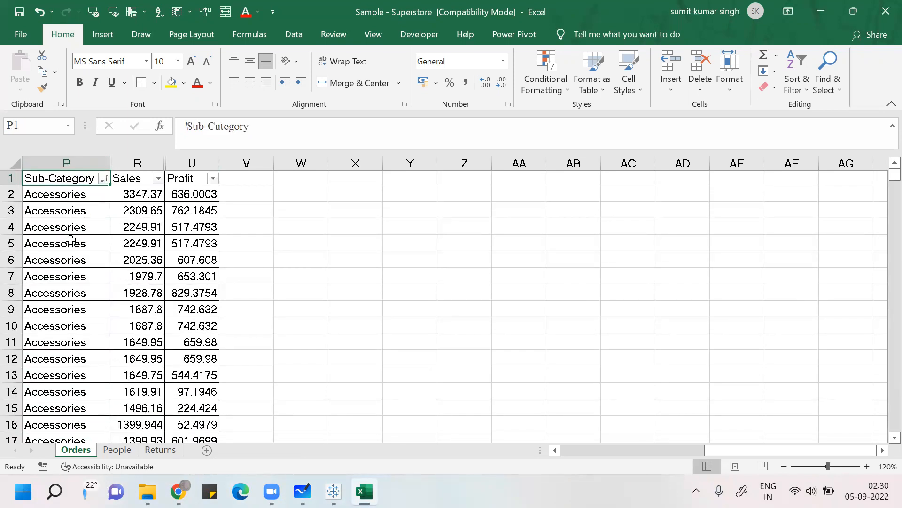
Step: Filter the Sub-Category column to show only Chairs and Copiers
click(103, 179)
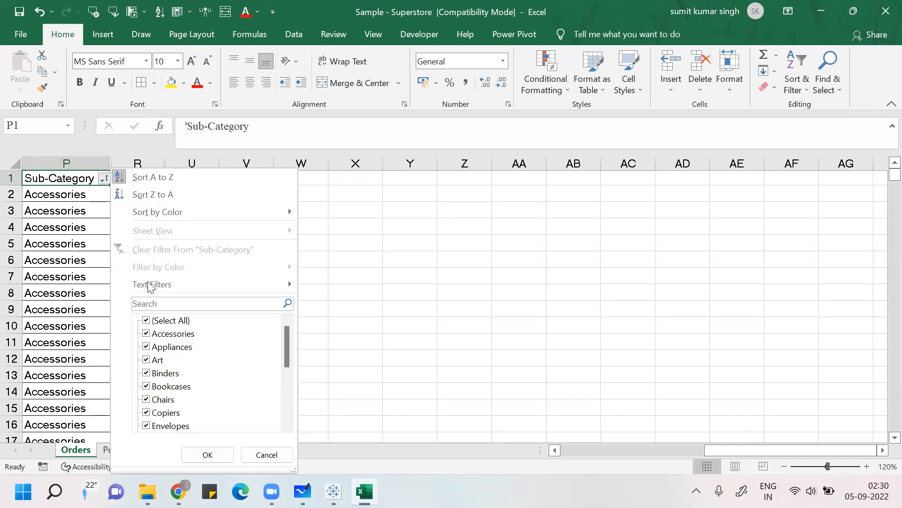
click(151, 321)
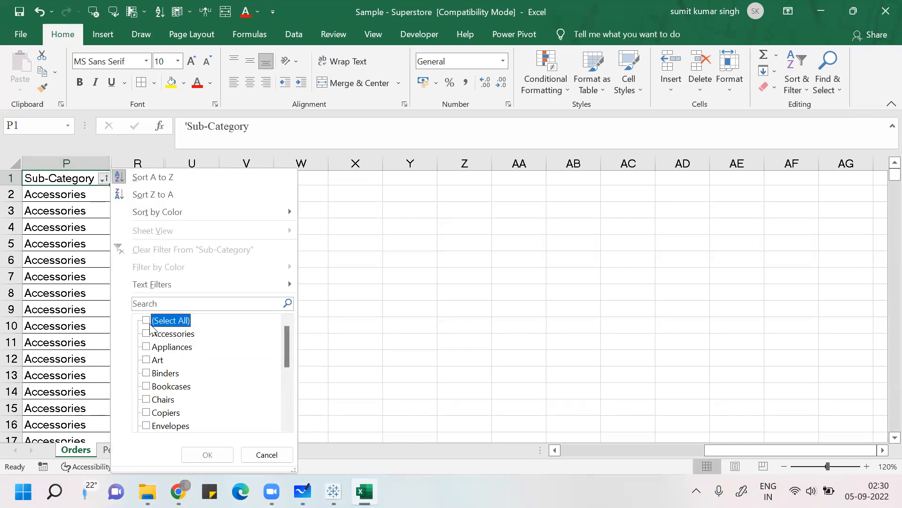
click(164, 401)
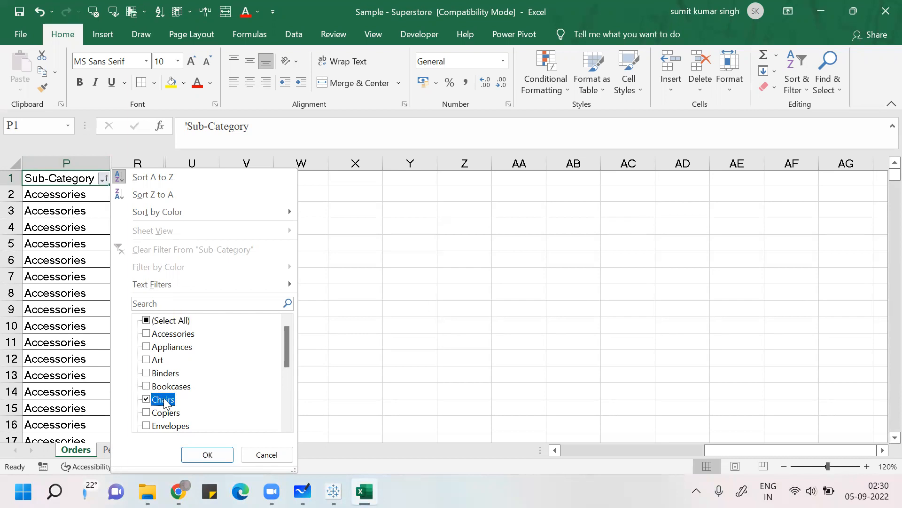
click(164, 413)
click(206, 454)
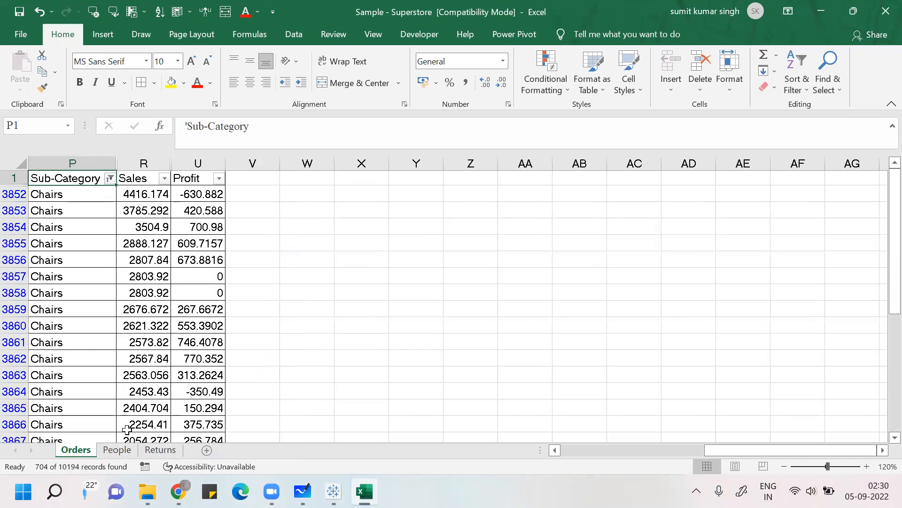
Step: Examine the Sales and Profit values of the filtered Chairs orders down to about row 3991, and return to the header row
click(99, 371)
key(Down)
key(Down)
key(Down)
key(Down)
key(Down)
key(Down)
key(Down)
key(Down)
key(Down)
key(Down)
key(Down)
key(Down)
key(Down)
key(Down)
key(Down)
key(Down)
key(Down)
key(Down)
key(Down)
key(Down)
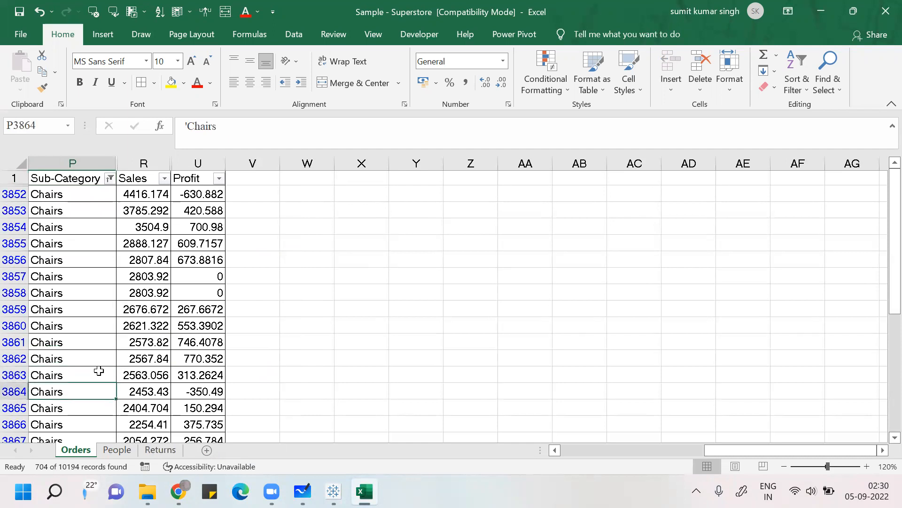
key(Down)
key(Down)
key(Down)
key(Down)
key(Down)
key(Down)
key(Down)
key(Down)
key(Down)
key(Down)
key(Down)
key(Down)
key(Down)
key(Down)
key(Down)
key(Down)
key(Down)
key(Down)
key(Down)
key(Down)
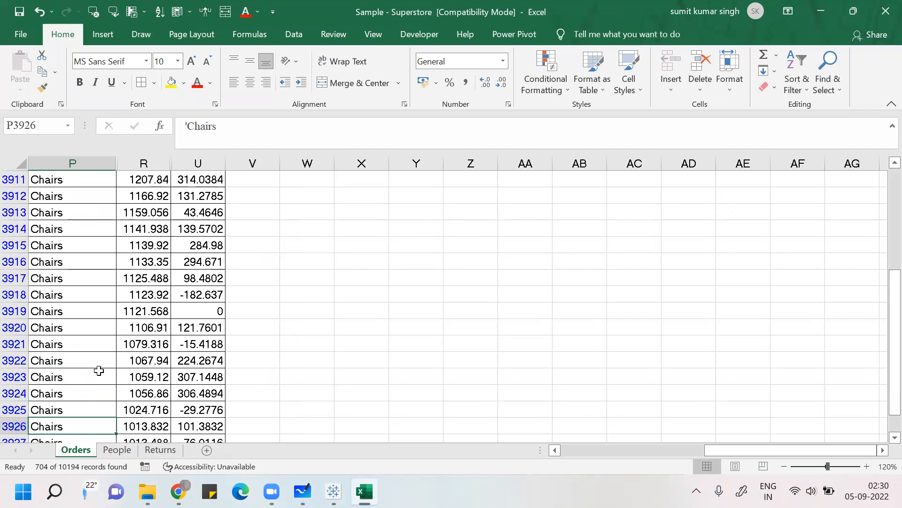
key(Down)
key(Down)
key(Down)
key(Down)
key(Down)
key(Down)
key(Down)
key(Down)
key(Down)
key(Down)
key(Down)
key(Down)
key(Down)
key(Down)
key(Down)
key(Down)
key(Down)
key(Down)
key(Down)
key(Down)
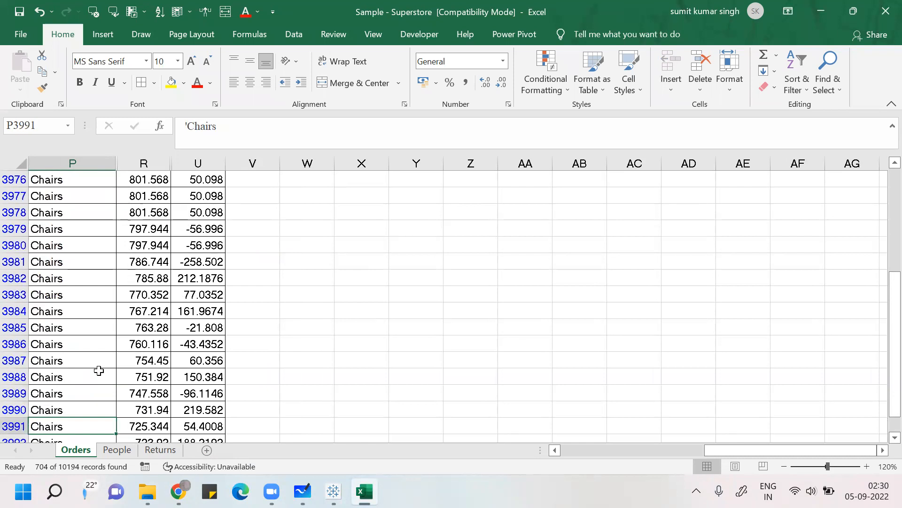
key(ctrl+Up)
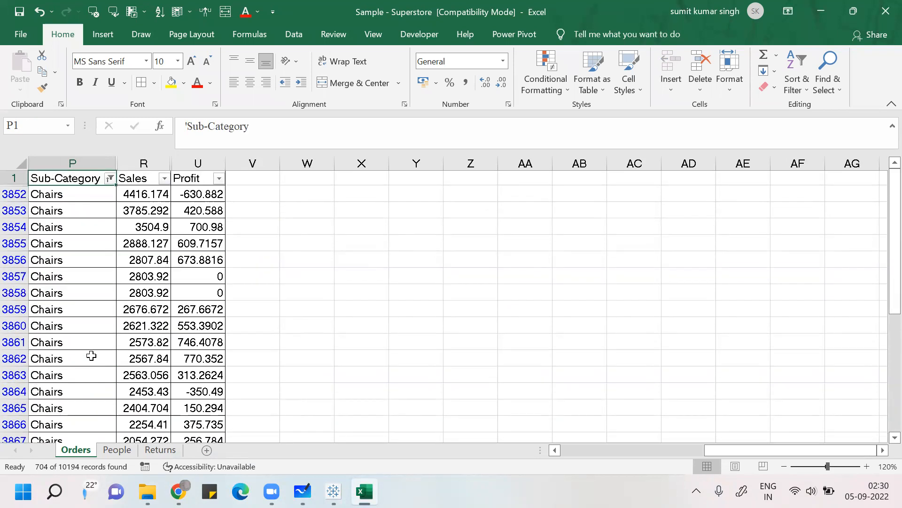
Step: Add subtotals to the Orders data at each change in Sub-Category, using the Sum function for Sales and Profit
click(297, 40)
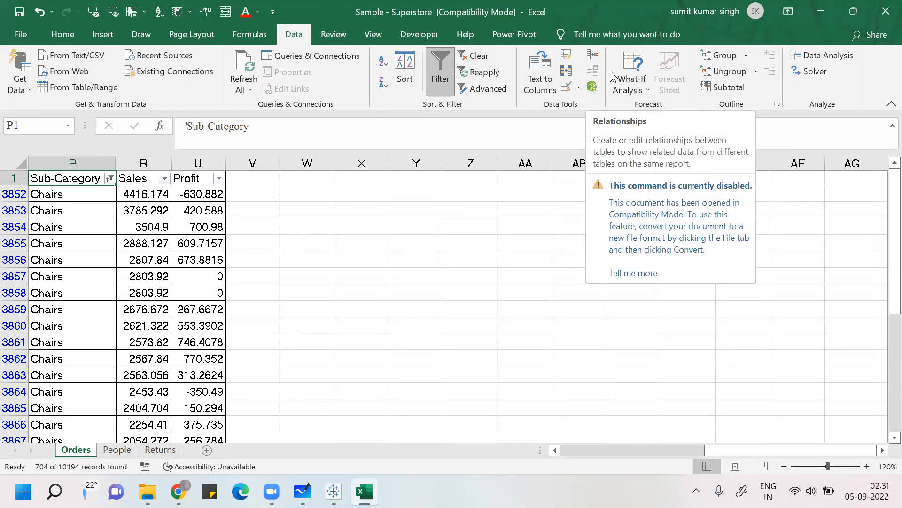
click(630, 75)
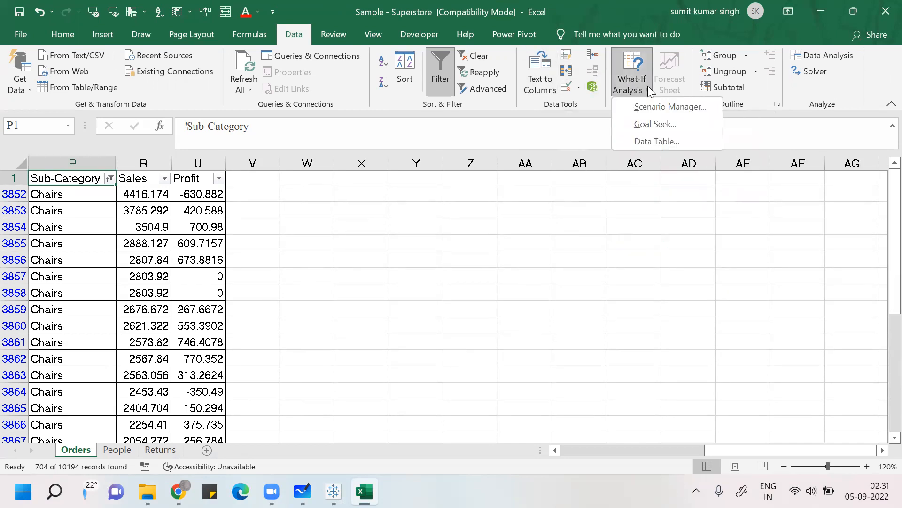
click(726, 87)
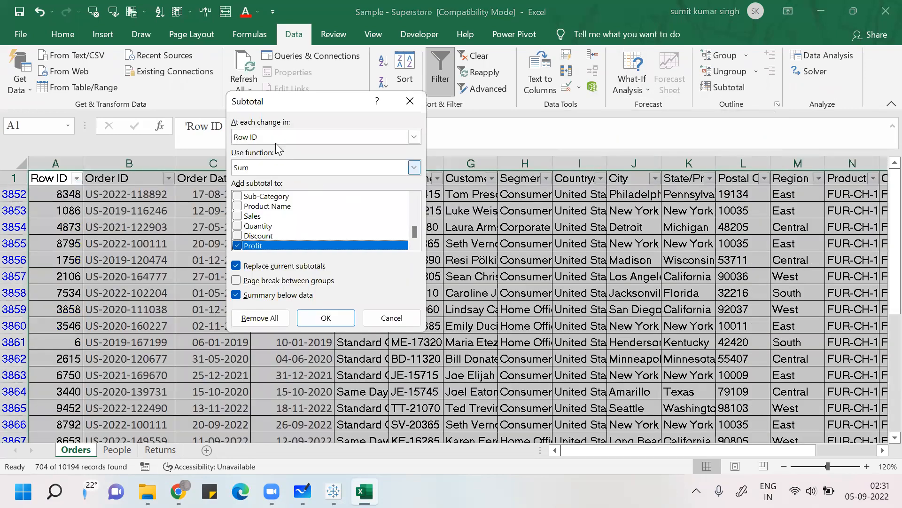
click(269, 136)
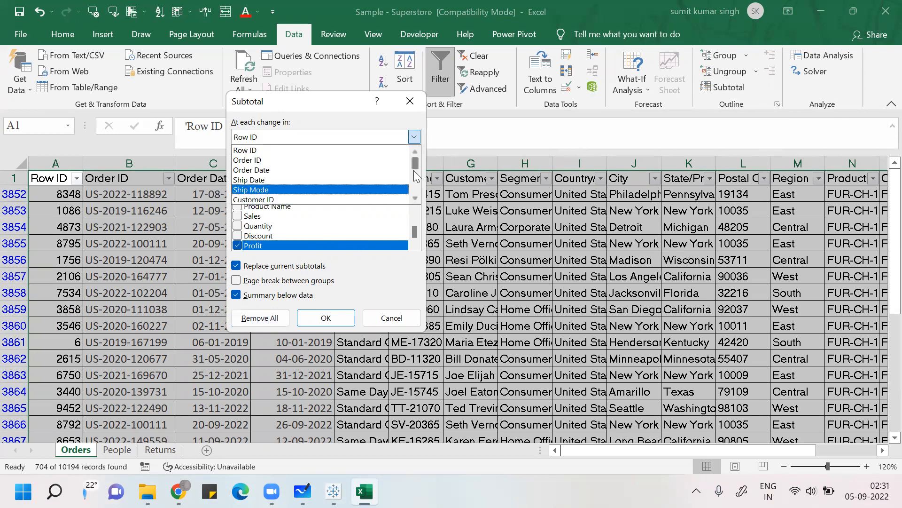
drag(412, 165, 416, 187)
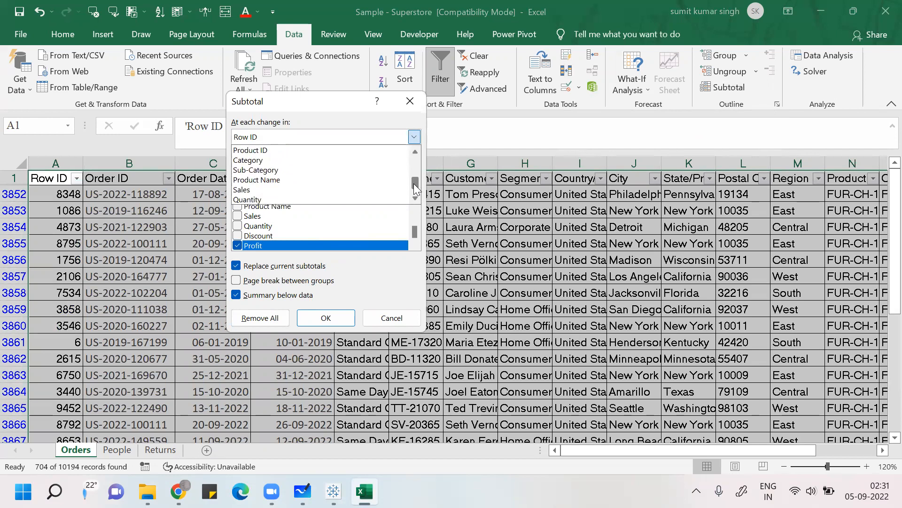
click(272, 170)
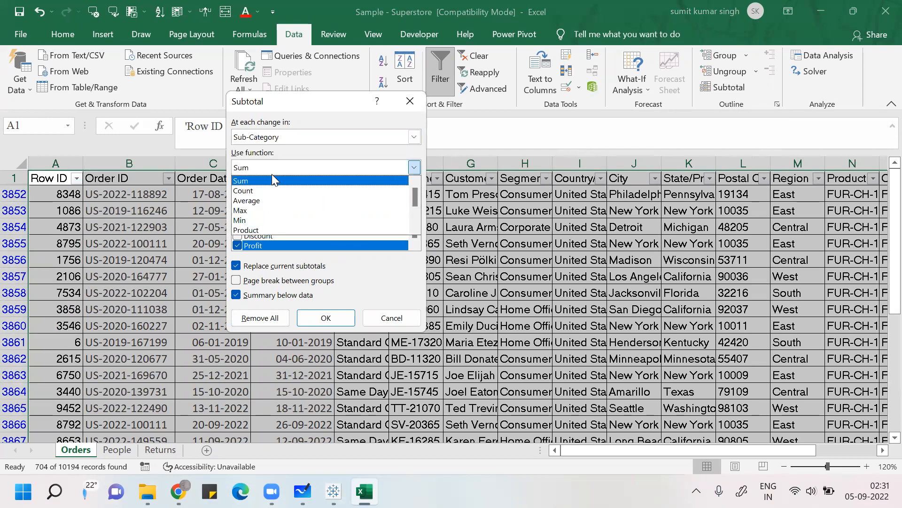
click(238, 171)
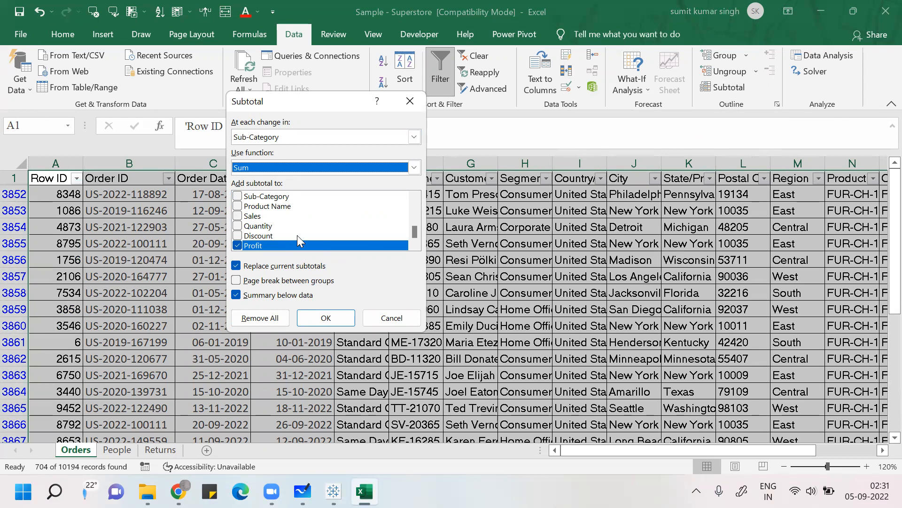
click(237, 216)
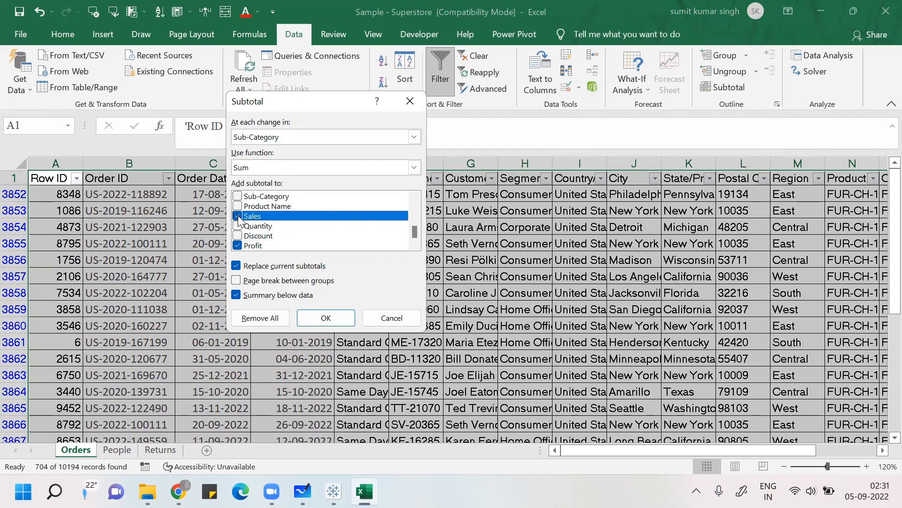
click(327, 318)
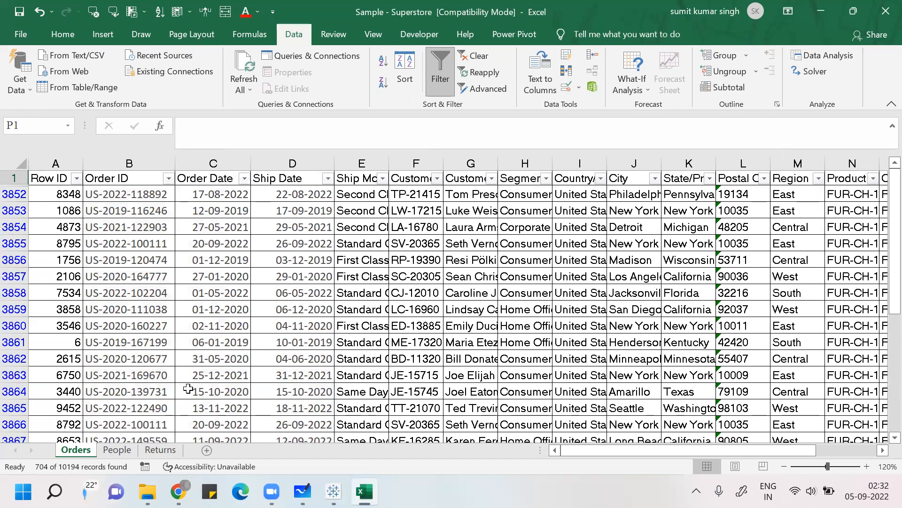
Step: Look across the columns of the filtered orders, from Order ID past the Sub-Category, Sales and Profit columns and back
click(147, 294)
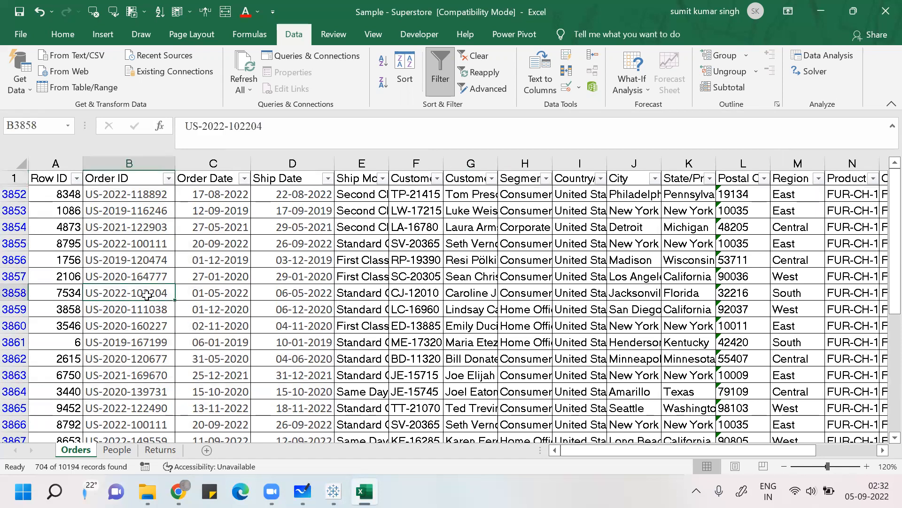
key(Right)
key(Right)
key(Right)
key(Right)
key(Right)
key(Right)
key(Right)
key(Right)
key(Right)
key(Right)
key(Right)
key(Right)
key(Right)
key(Right)
key(Right)
key(Right)
key(Right)
key(Right)
key(Right)
key(Right)
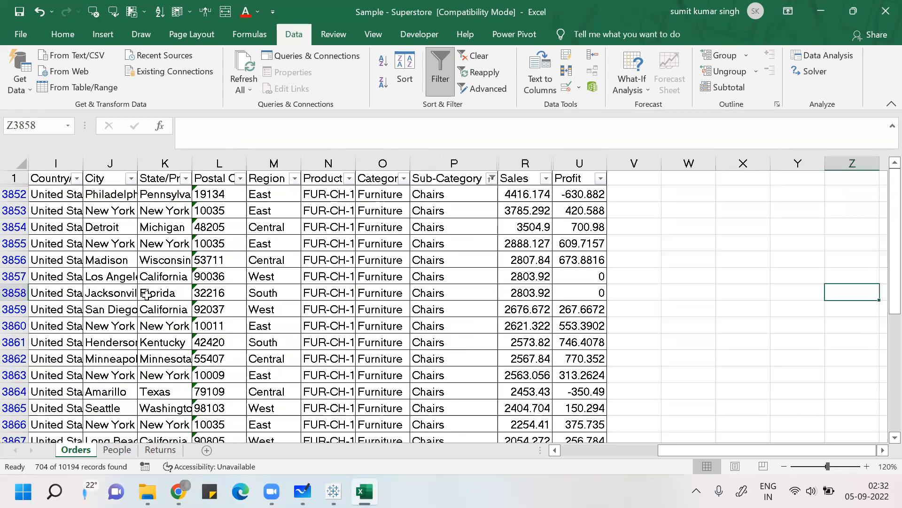
key(Left)
key(Left)
key(Left)
key(Left)
key(Left)
key(Left)
key(Left)
key(Left)
key(Left)
key(Left)
key(Left)
key(Left)
key(Left)
key(Left)
key(Left)
key(Left)
key(Left)
key(Left)
key(Left)
key(Left)
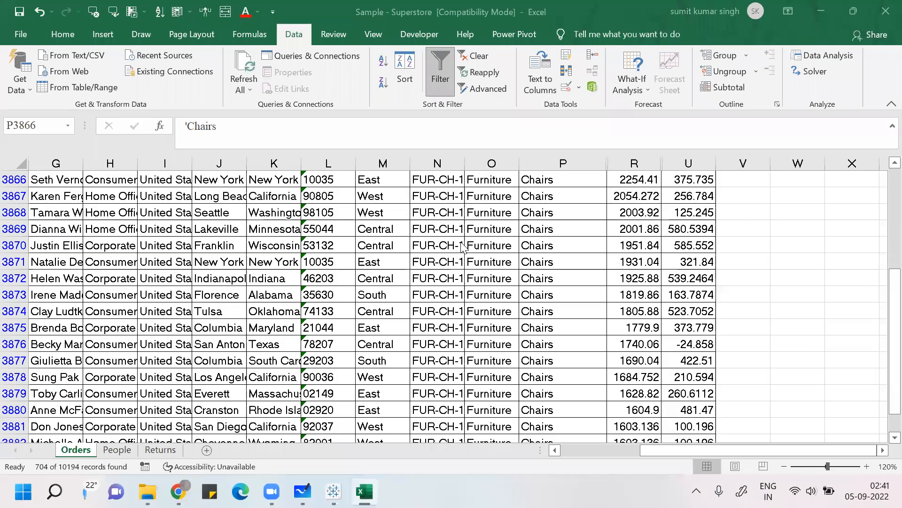
Step: Examine the Sales and Profit values of the filtered Chairs orders from the header row down to about row 4169
key(Up)
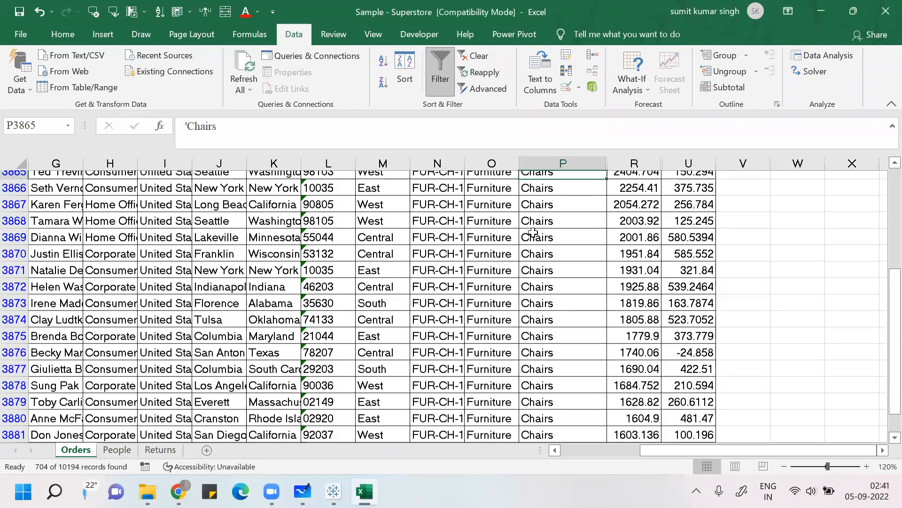
key(ctrl+Up)
key(Down)
key(Down)
key(Down)
key(Down)
key(Down)
key(Down)
key(Down)
key(Down)
key(Down)
key(Down)
key(Down)
key(Down)
key(Down)
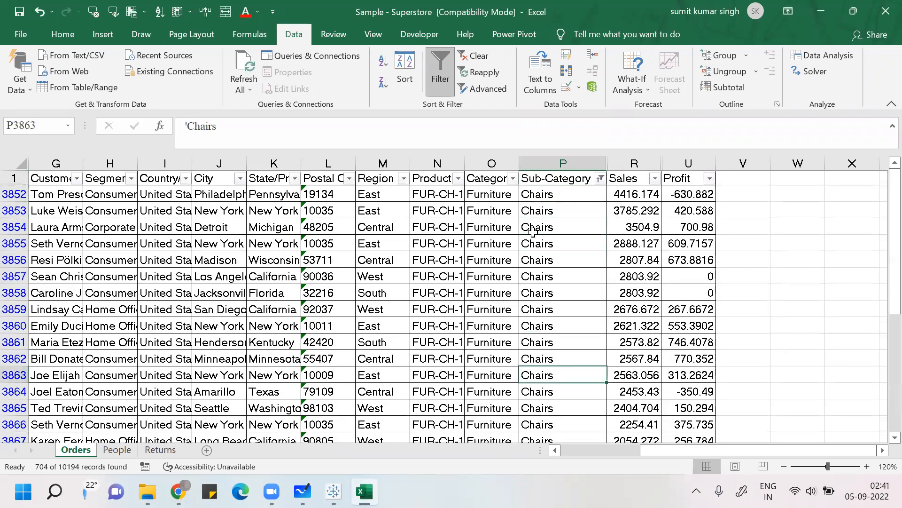
key(Down)
key(Down)
key(Down)
key(Down)
key(Down)
key(Down)
key(Down)
key(Down)
key(Down)
key(Down)
key(Down)
key(Down)
key(Down)
key(Down)
key(Down)
key(Down)
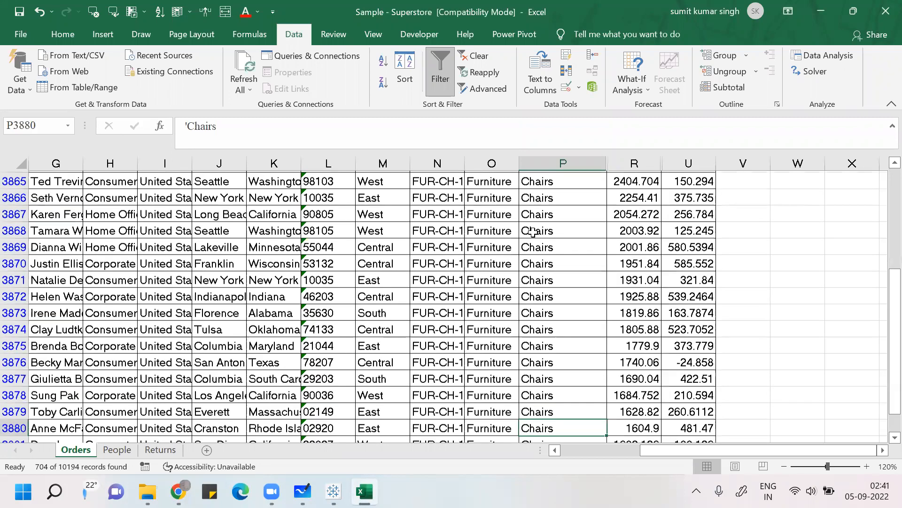
key(Down)
key(Down)
key(Down)
key(Down)
key(Down)
key(Down)
key(Down)
key(Down)
key(Down)
key(Down)
key(Down)
key(Down)
key(Down)
key(Down)
key(Down)
key(Down)
key(Down)
key(Down)
key(Down)
key(Down)
key(Down)
key(Down)
key(Down)
key(Down)
key(Down)
key(Down)
key(Down)
key(Down)
key(Down)
key(Down)
key(Down)
key(Down)
key(Down)
key(Down)
key(Down)
key(Down)
key(Down)
key(Down)
key(Down)
key(Down)
key(Down)
key(Down)
key(Down)
key(Down)
key(Down)
key(Down)
key(Down)
key(Down)
key(Down)
key(Down)
key(Down)
key(Down)
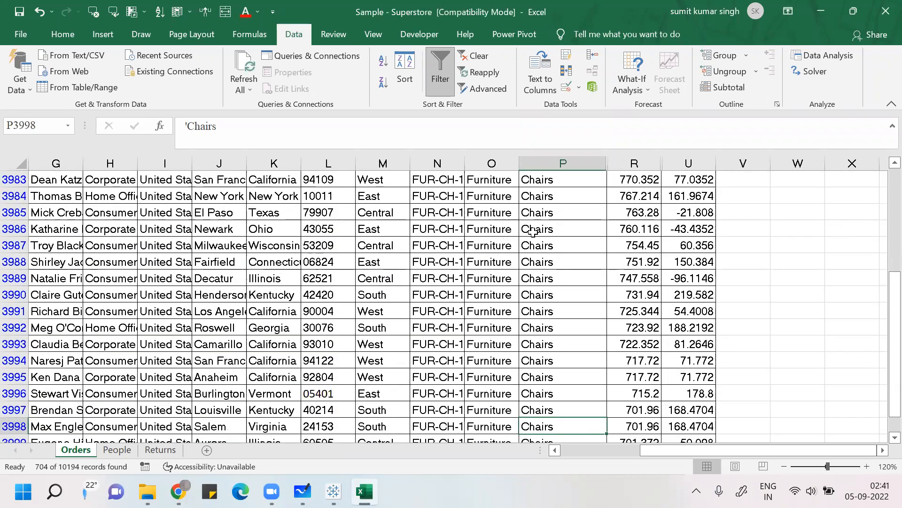
key(Down)
key(Down)
key(Down)
key(Down)
key(Down)
key(Down)
key(Down)
key(Down)
key(Down)
key(Down)
key(Down)
key(Down)
key(Down)
key(Down)
key(Down)
key(Down)
key(Down)
key(Down)
key(Down)
key(Down)
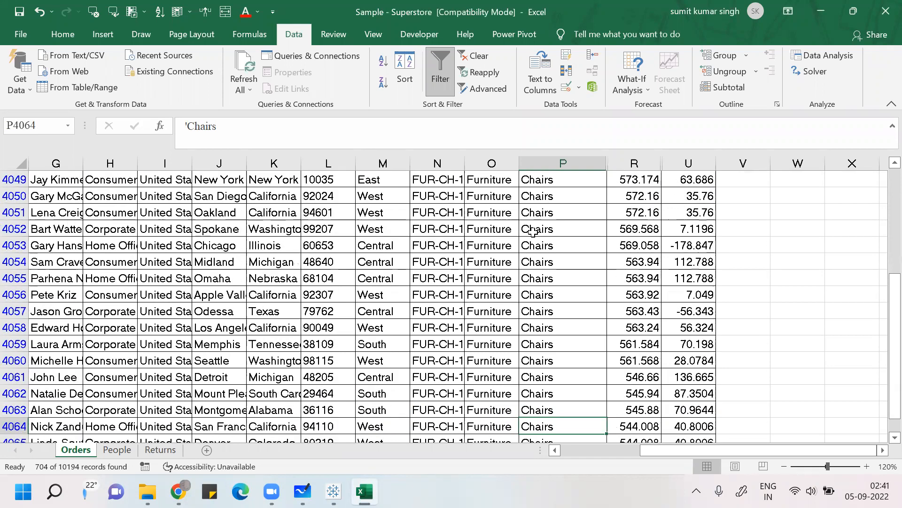
key(Down)
key(Down)
key(Down)
key(Down)
key(Down)
key(Down)
key(Down)
key(Down)
key(Down)
key(Down)
key(Down)
key(Down)
key(Down)
key(Down)
key(Down)
key(Down)
key(Down)
key(Down)
key(Down)
key(Down)
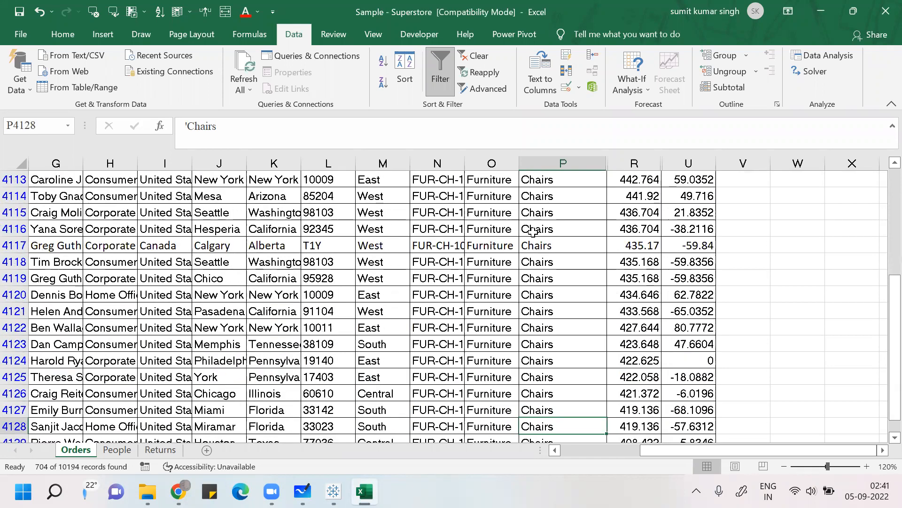
key(Down)
key(Down)
key(Down)
key(Down)
key(Down)
key(Down)
key(Down)
key(Down)
key(Down)
key(Down)
key(Down)
key(Down)
key(Down)
key(Down)
key(Down)
key(Down)
key(Down)
key(Down)
key(Down)
key(Down)
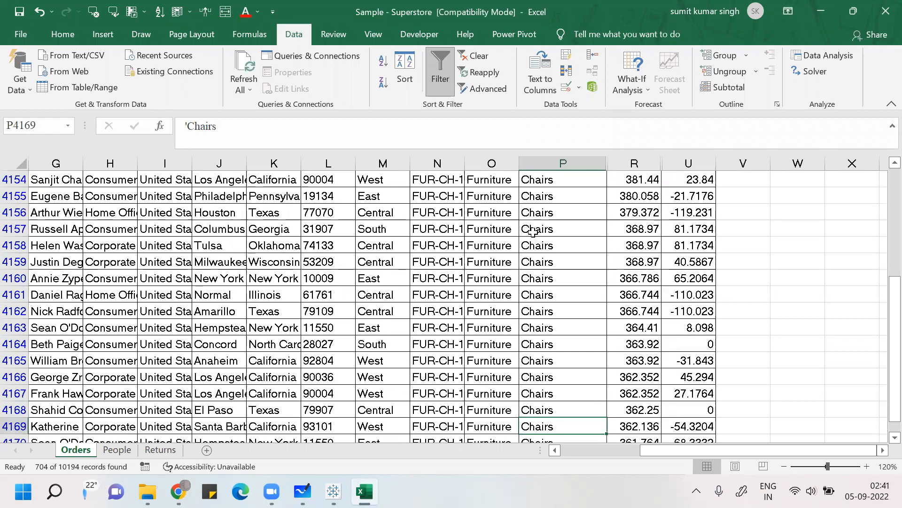
Step: Check the Copiers Total and Grand Total rows at the end of the data, and return to the first Chairs orders
key(ctrl+Down)
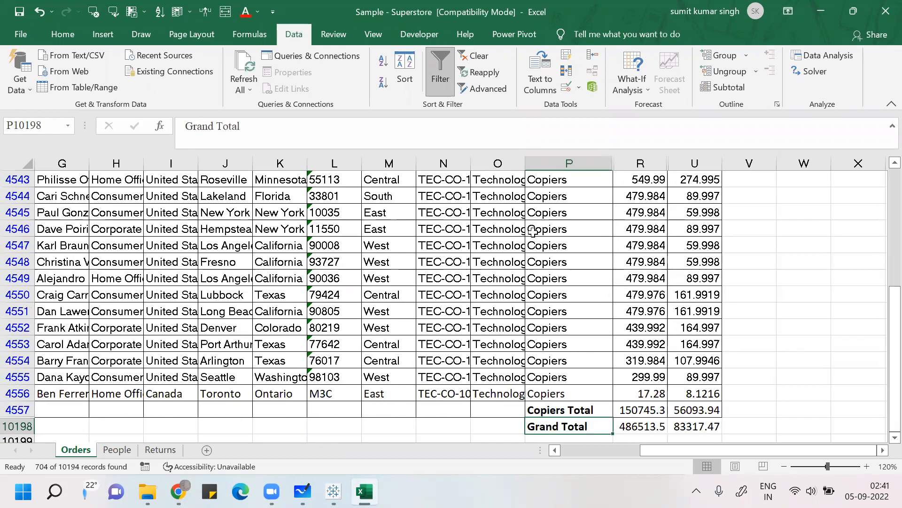
key(ctrl+Up)
key(Down)
key(Down)
key(Down)
key(Down)
key(Down)
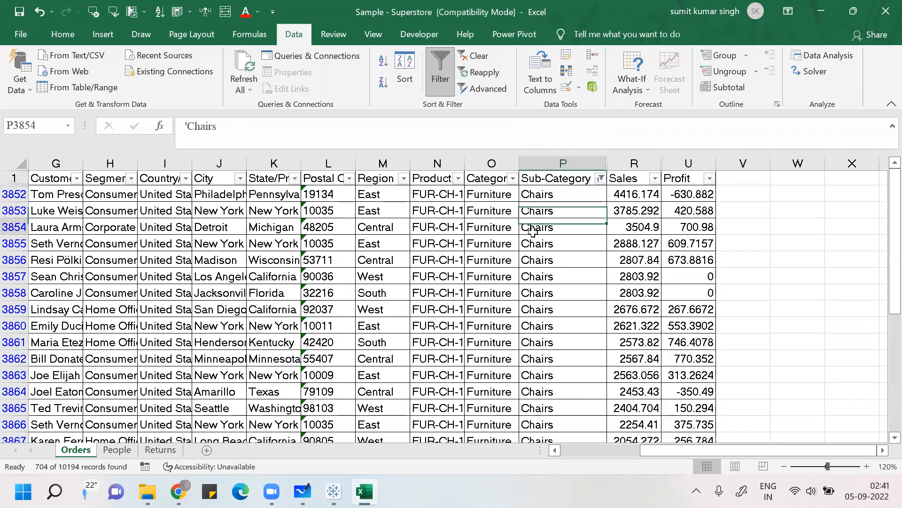
click(603, 180)
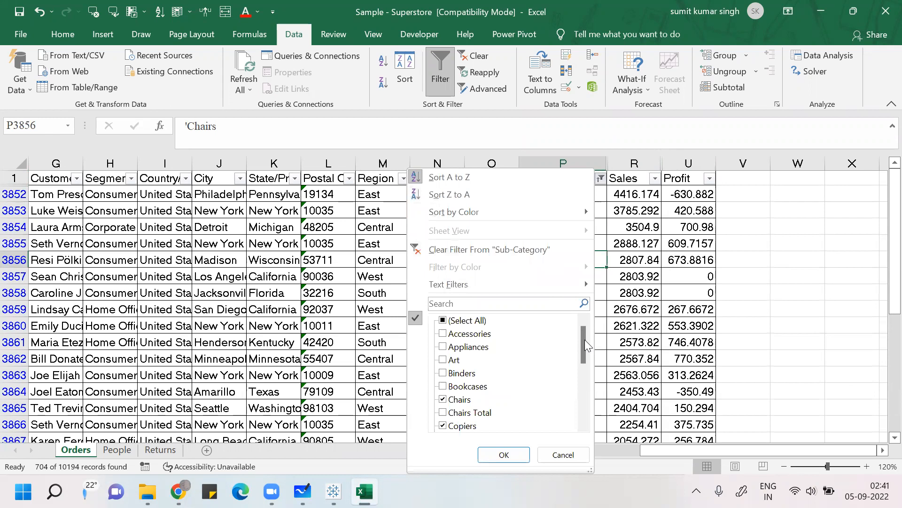
drag(585, 340, 585, 342)
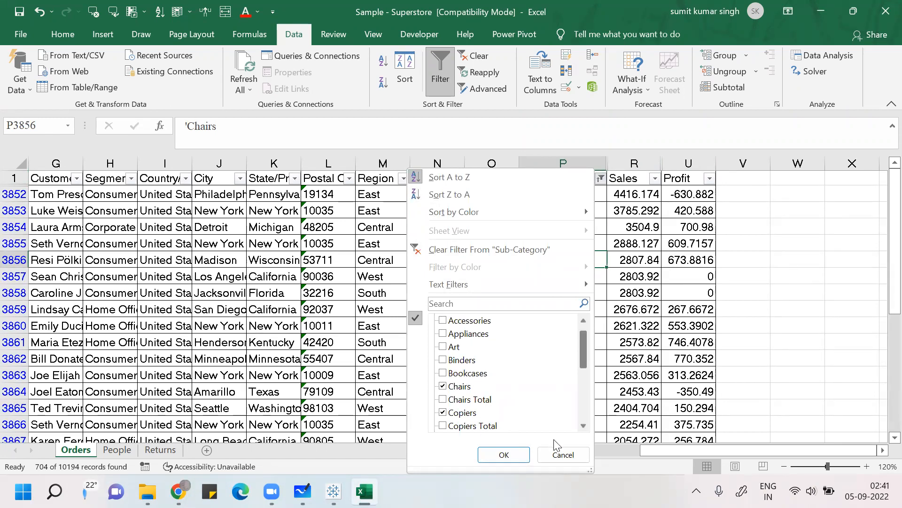
click(559, 454)
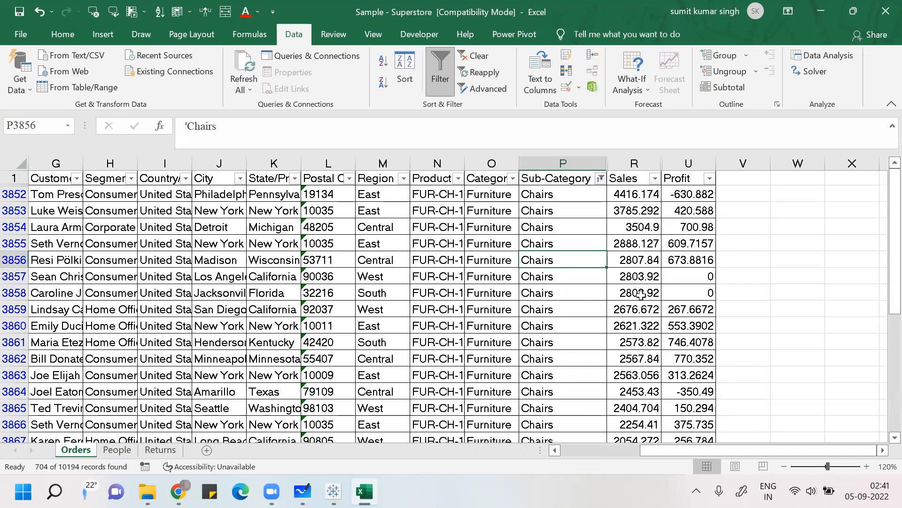
Step: Change the Sub-Category filter to also include Chairs Total and Copiers Total, and exclude Copiers
click(600, 178)
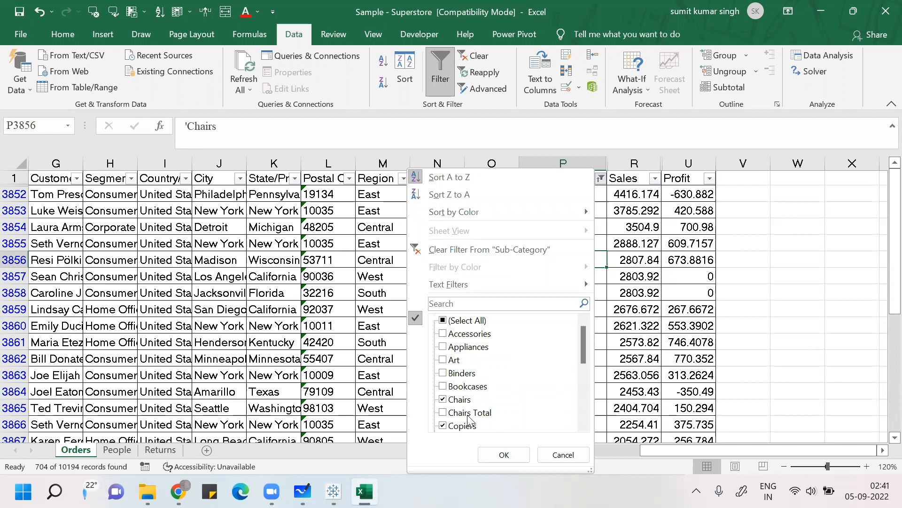
click(446, 414)
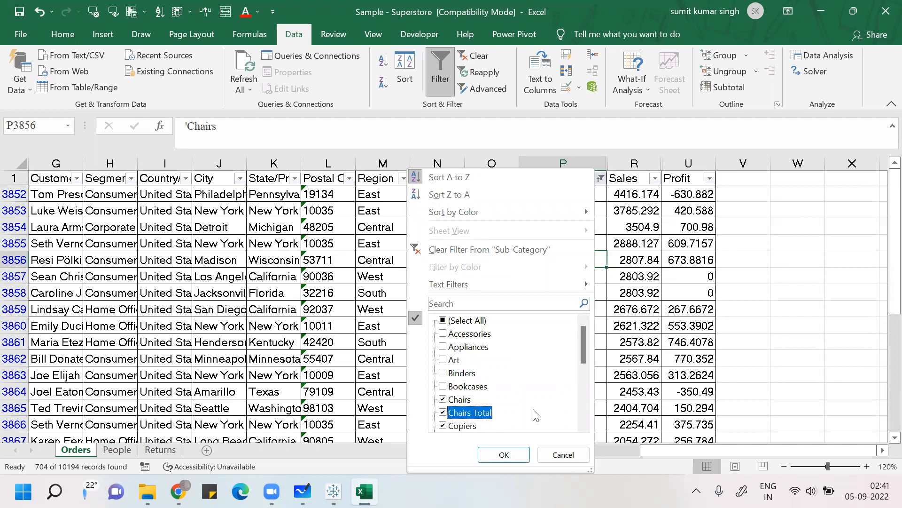
drag(580, 354, 582, 373)
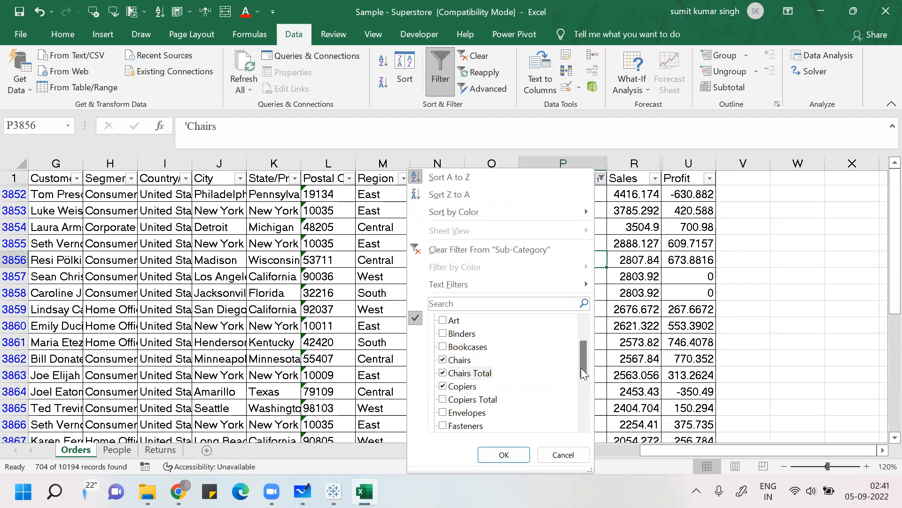
click(442, 387)
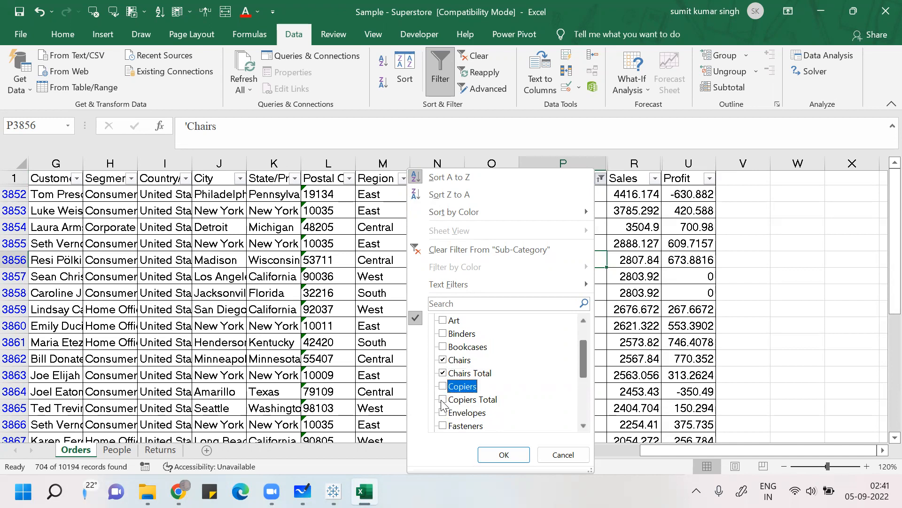
click(443, 400)
click(489, 454)
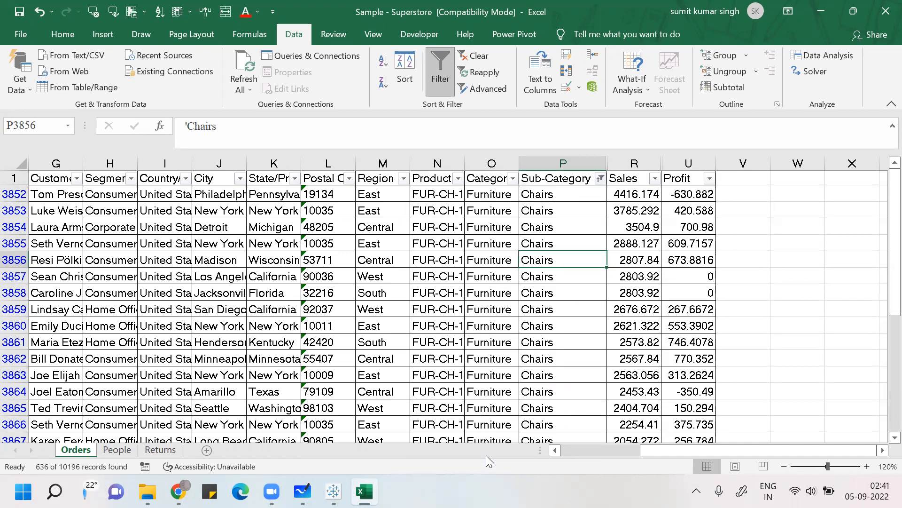
Step: Examine the Sales values of the filtered Chairs orders from about row 3866 down to row 3977
click(635, 292)
key(Down)
key(Down)
key(Down)
key(Down)
key(Down)
key(Down)
key(Down)
key(Down)
key(Down)
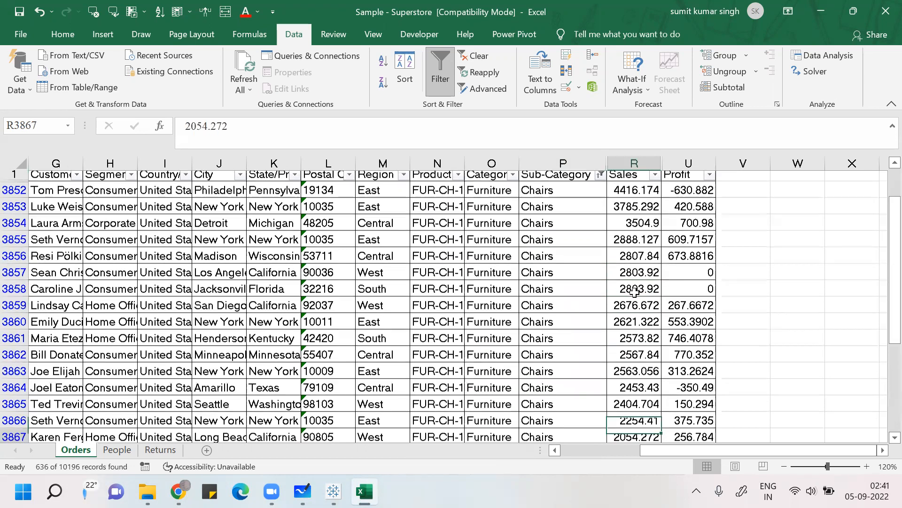
key(Down)
key(Down)
key(Down)
key(Down)
key(Down)
key(Down)
key(Down)
key(Down)
key(Down)
key(Down)
key(Down)
key(Down)
key(Down)
key(Down)
key(Down)
key(Down)
key(Down)
key(Down)
key(Down)
key(Down)
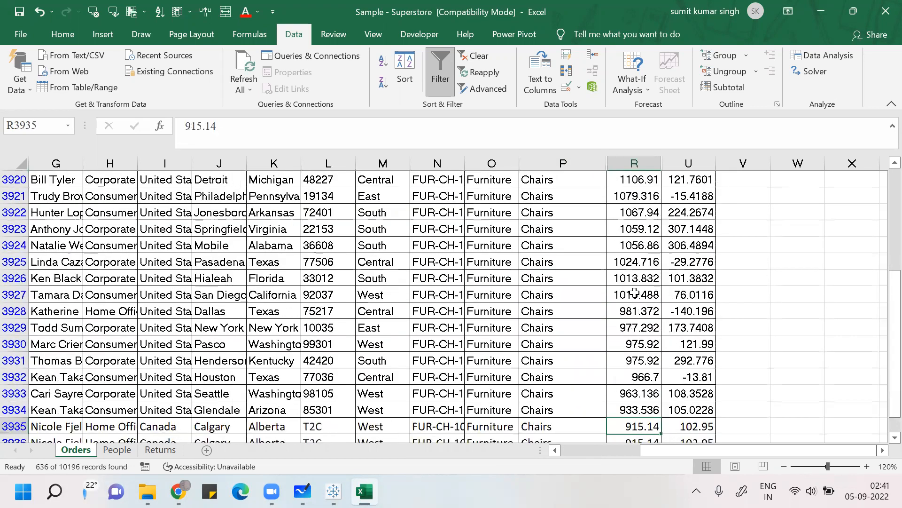
key(Down)
key(Down)
key(Down)
key(Down)
key(Down)
key(Down)
key(Down)
key(Down)
key(Down)
key(Down)
key(Down)
key(Down)
key(Down)
key(Down)
key(Down)
key(Down)
key(Down)
key(Down)
key(Down)
key(Down)
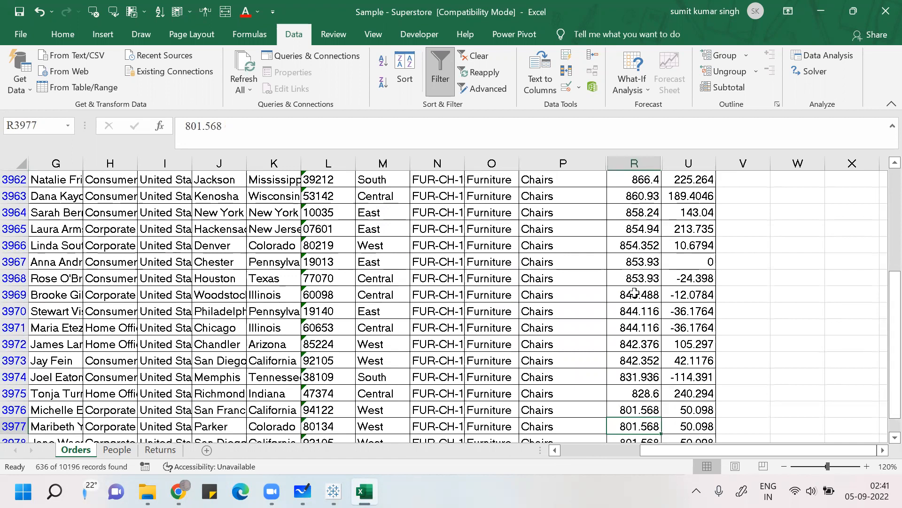
Step: Check the Sales and Profit subtotals in the Chairs Total, Copiers Total and Grand Total rows at the end of the data
key(ctrl+Down)
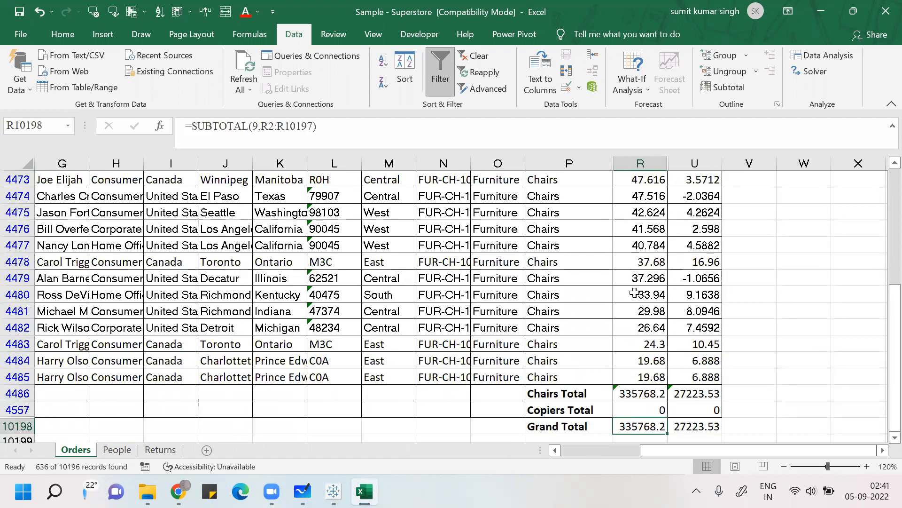
key(Up)
key(Up)
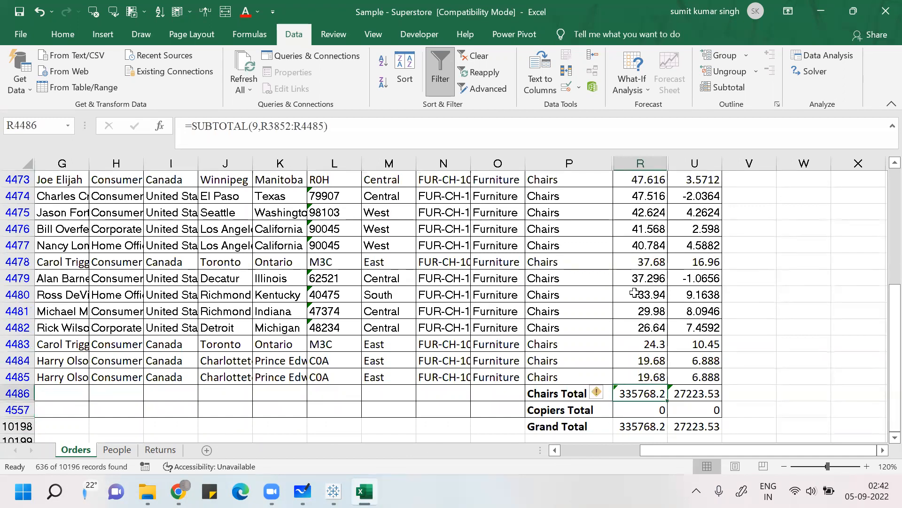
key(Right)
key(Down)
key(Down)
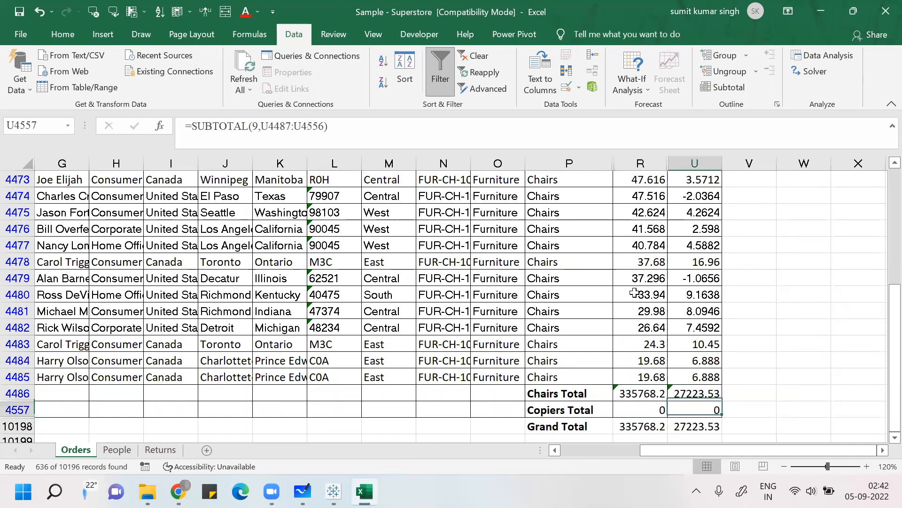
key(Up)
key(Left)
Step: Look back up the Sub-Category column through the filtered Chairs orders, from the Chairs Total row to row 4325
key(Left)
key(Up)
key(Up)
key(Up)
key(Up)
key(Up)
key(Up)
key(Up)
key(Up)
key(Up)
key(Up)
key(Up)
key(Up)
key(Up)
key(Up)
key(Up)
key(Up)
key(Up)
key(Up)
key(Up)
key(Up)
key(Up)
key(Up)
key(Up)
key(Up)
key(Up)
key(Up)
key(Up)
key(Up)
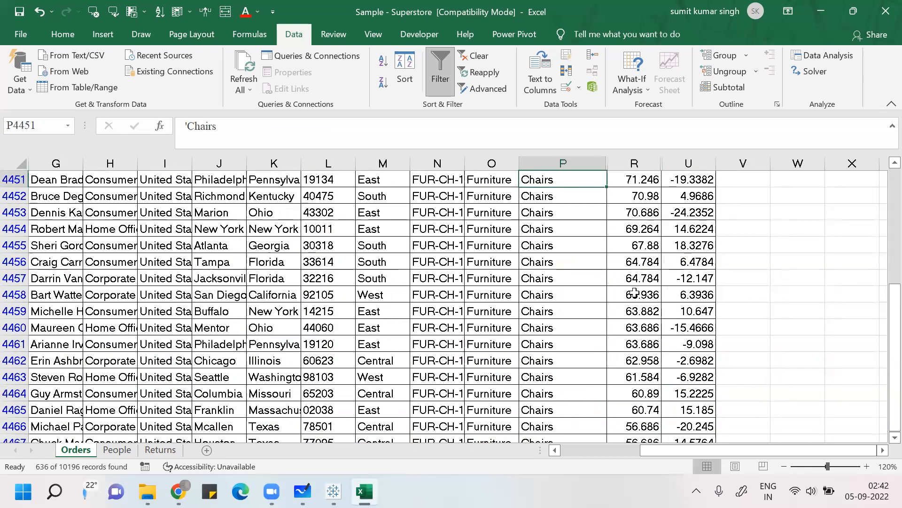
key(Up)
key(Up)
key(Up)
key(Up)
key(Up)
key(Up)
key(Up)
key(Up)
key(Up)
key(Up)
key(Up)
key(Up)
key(Up)
key(Up)
key(Up)
key(Up)
key(Up)
key(Up)
key(Up)
key(Up)
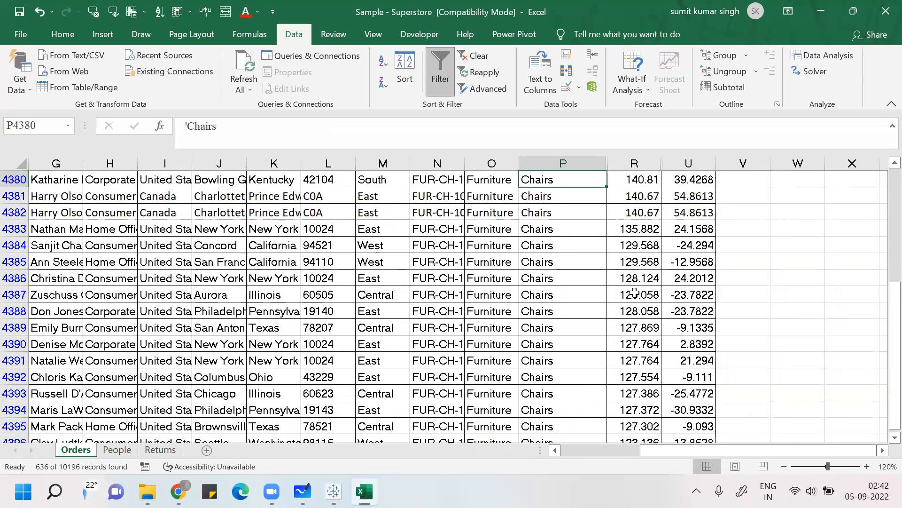
key(Up)
key(Up)
key(Up)
key(Up)
key(Up)
key(Up)
key(Up)
key(Up)
key(Up)
key(Up)
key(Up)
key(Up)
key(Up)
key(Up)
key(Up)
key(Up)
key(Up)
key(Up)
key(Up)
key(Up)
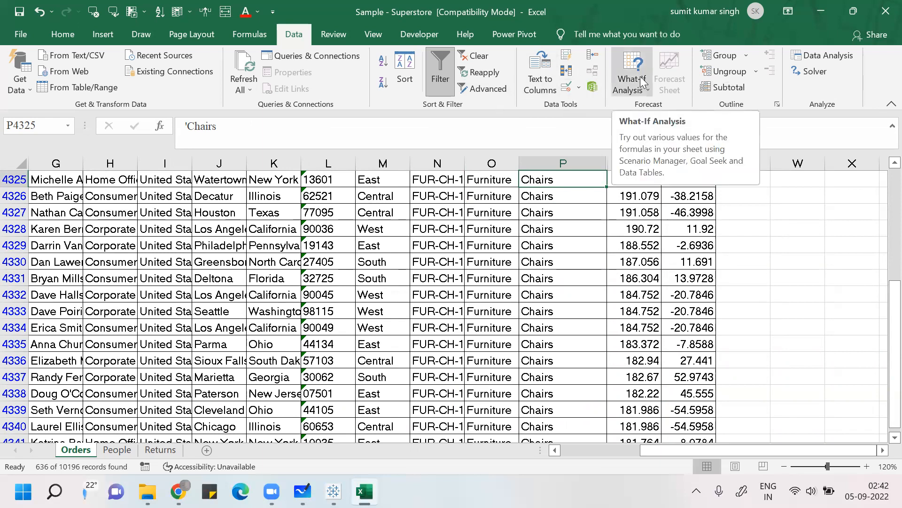
Step: Remove the filter from the Orders data so that all sub-categories are shown
click(471, 266)
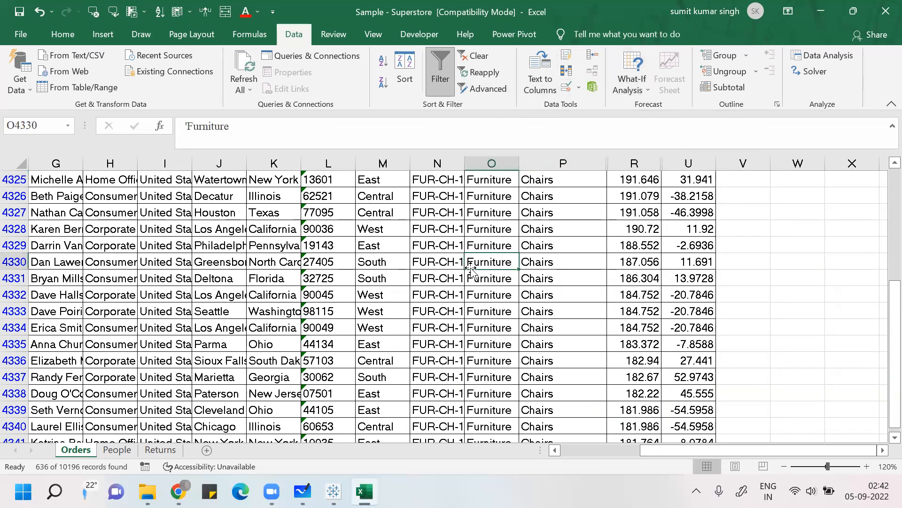
key(ctrl+shift+l)
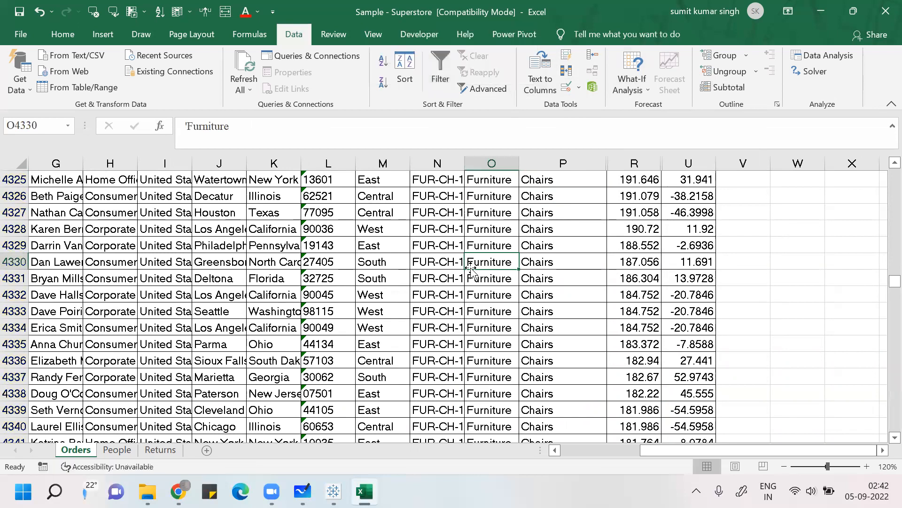
Step: Return to the start of the Sub-Category column and look down the first Accessories orders
click(568, 263)
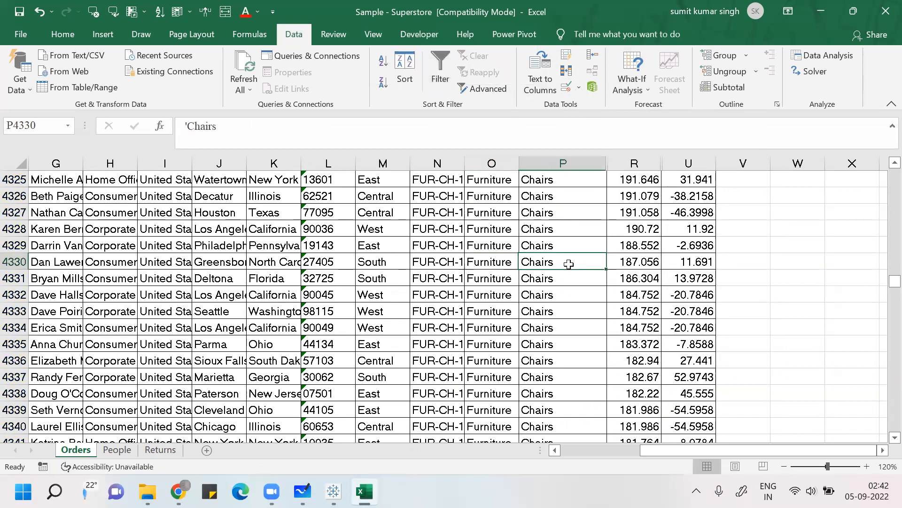
key(ctrl+Up)
key(Down)
key(Down)
key(Down)
key(Down)
key(Down)
key(Down)
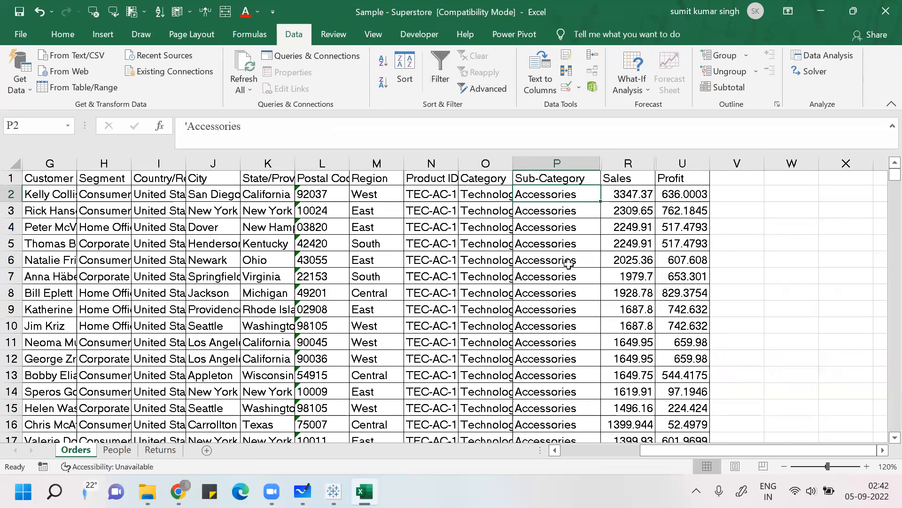
key(Down)
key(Down)
key(Down)
key(Down)
key(Down)
key(Down)
key(Down)
key(Down)
key(Down)
key(Down)
key(Down)
key(Down)
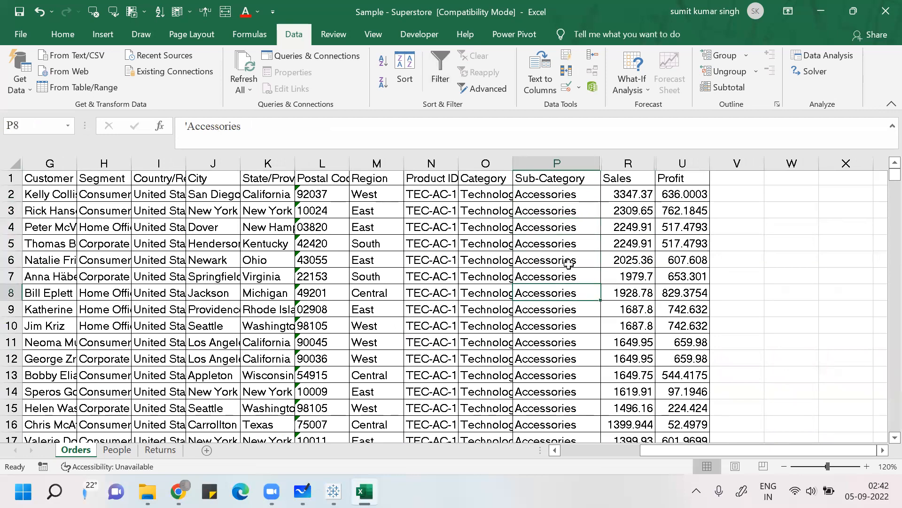
Step: Look further down the Sub-Category column through the Accessories orders to row 153
key(Down)
key(Down)
key(Down)
key(Down)
key(Down)
key(Down)
key(Down)
key(Down)
key(Down)
key(Down)
key(Down)
key(Down)
key(Down)
key(Down)
key(Down)
key(Down)
key(Down)
key(Down)
key(Down)
key(Down)
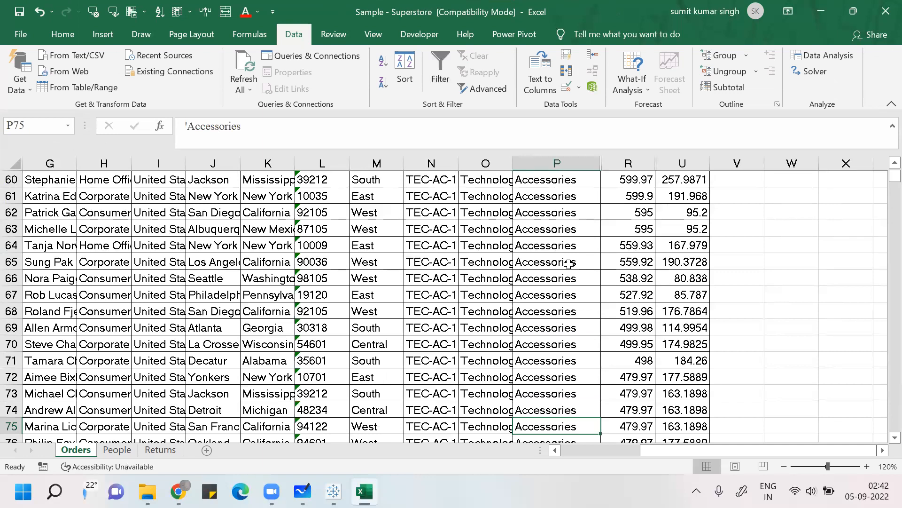
key(Down)
key(Down)
key(Down)
key(Down)
key(Down)
key(Down)
key(Down)
key(Down)
key(Down)
key(Down)
key(Down)
key(Down)
key(Down)
key(Down)
key(Down)
key(Down)
key(Down)
key(Down)
key(Down)
key(Down)
key(Down)
key(Down)
key(Down)
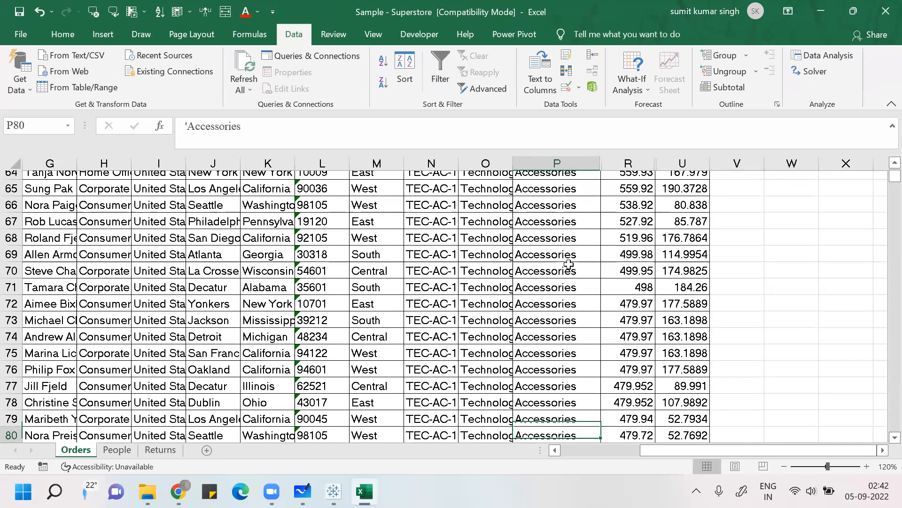
key(Down)
key(Down)
key(Down)
key(Down)
key(Down)
key(Down)
key(Down)
key(Down)
key(Down)
key(Down)
key(Down)
key(Down)
key(Down)
key(Down)
key(Down)
key(Down)
key(Down)
key(Down)
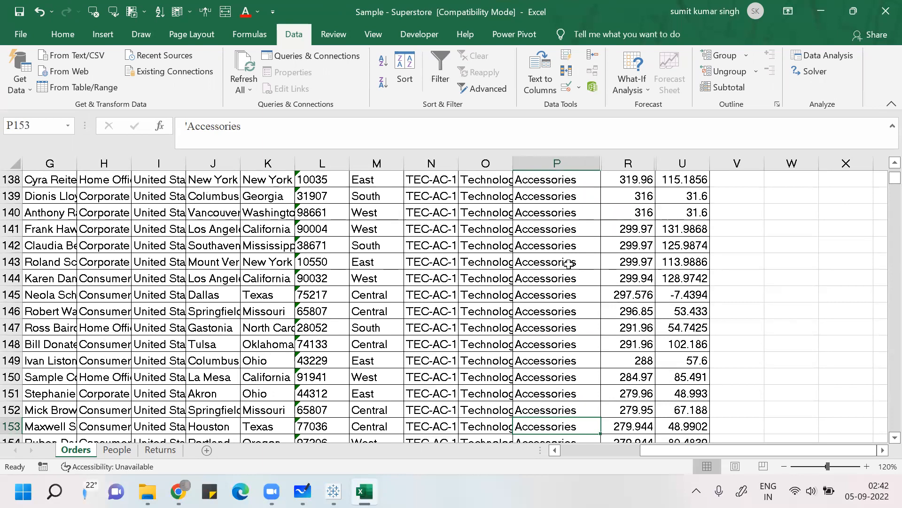
Step: Convert the Orders range $A$1:$U$10197 into a table with headers and summarize it with a PivotTable on a new worksheet
key(ctrl+t)
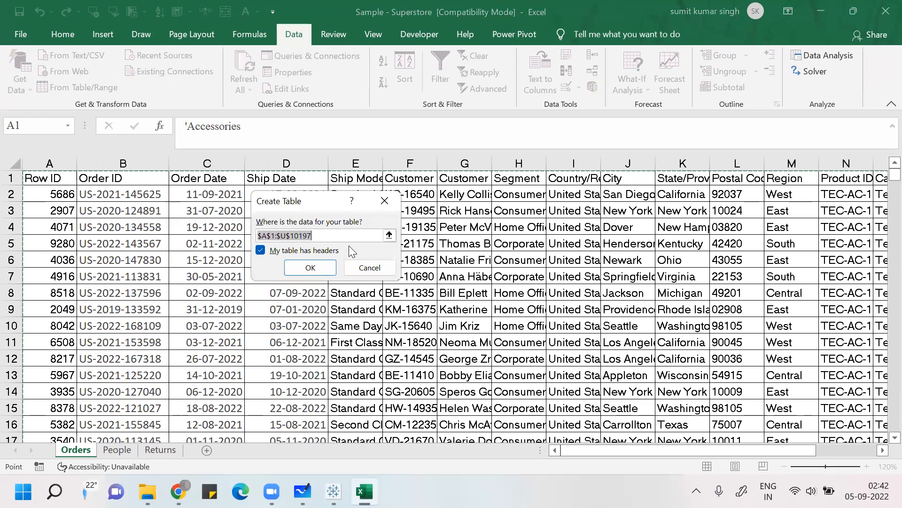
click(313, 268)
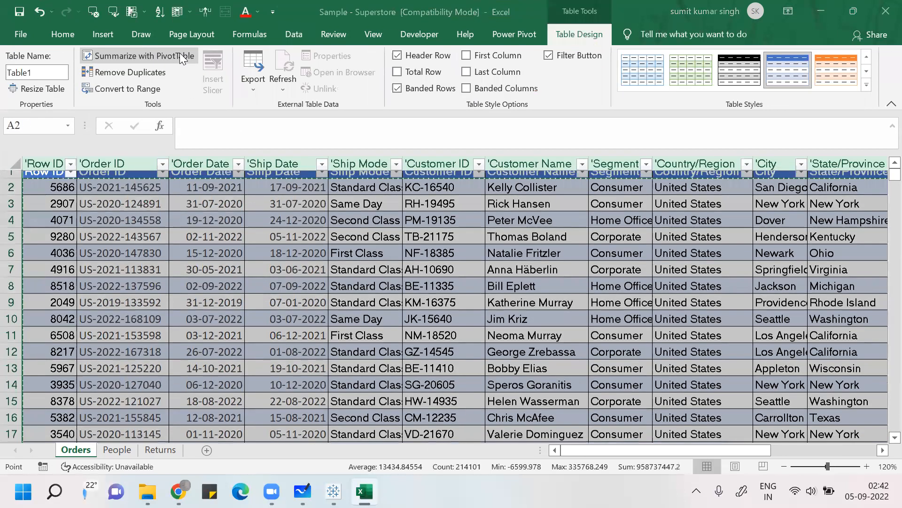
click(182, 56)
click(370, 296)
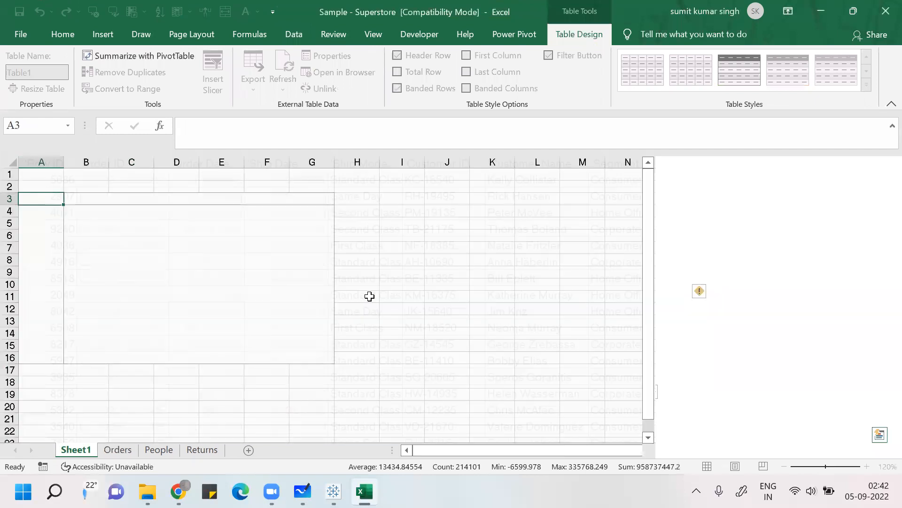
Step: Add Sub-Category as the PivotTable's row field and Sales as a summed value field
drag(884, 260, 886, 279)
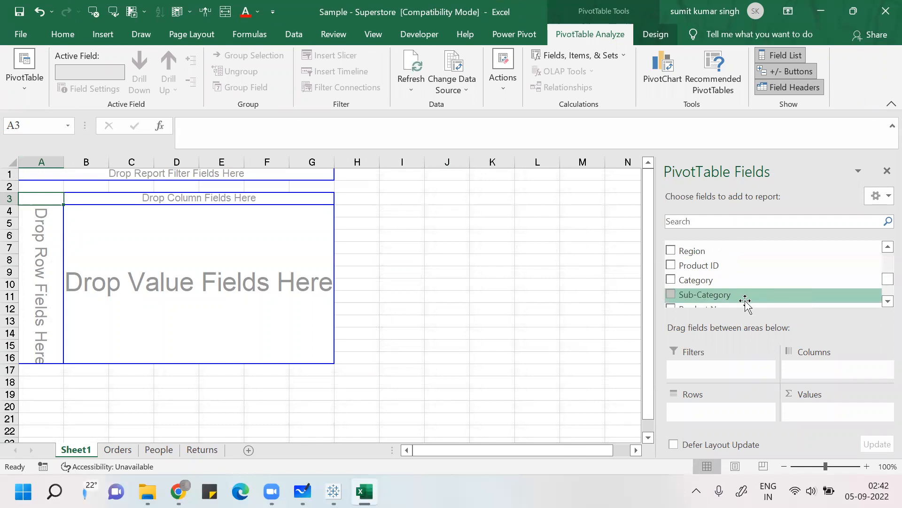
click(672, 293)
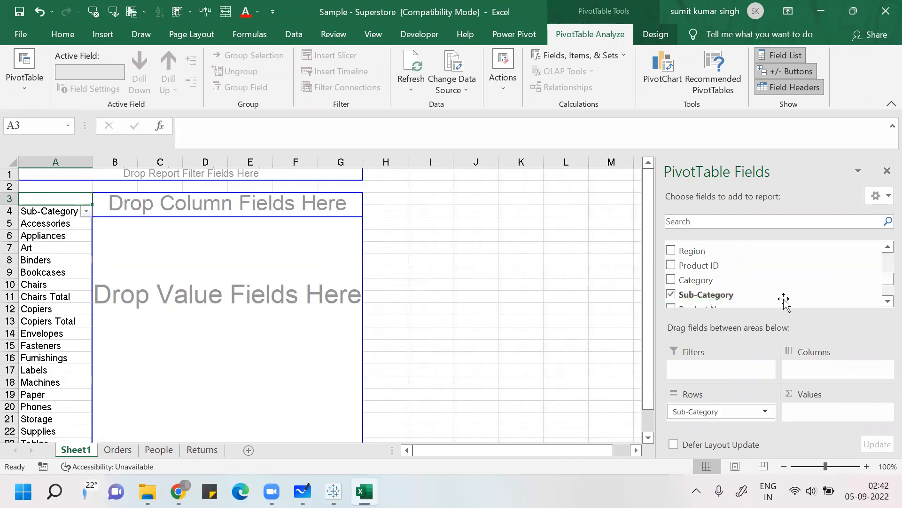
click(886, 301)
click(887, 301)
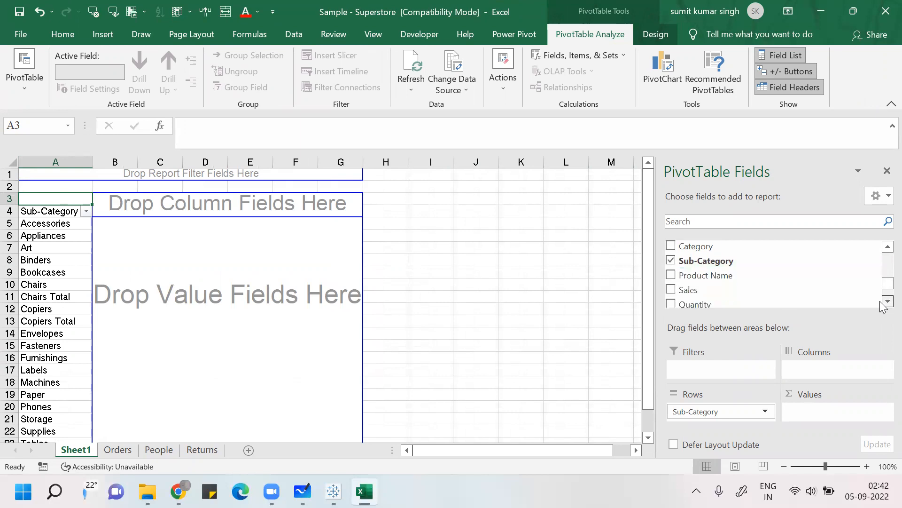
click(886, 301)
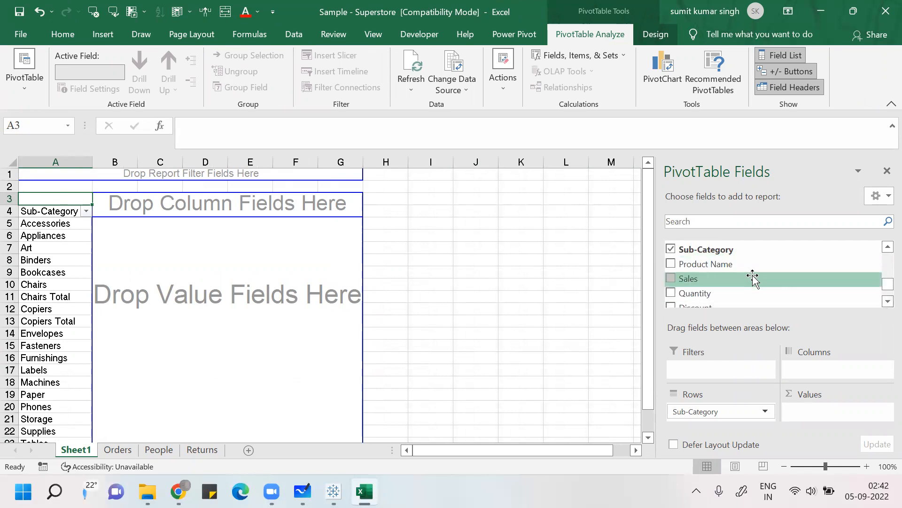
click(670, 278)
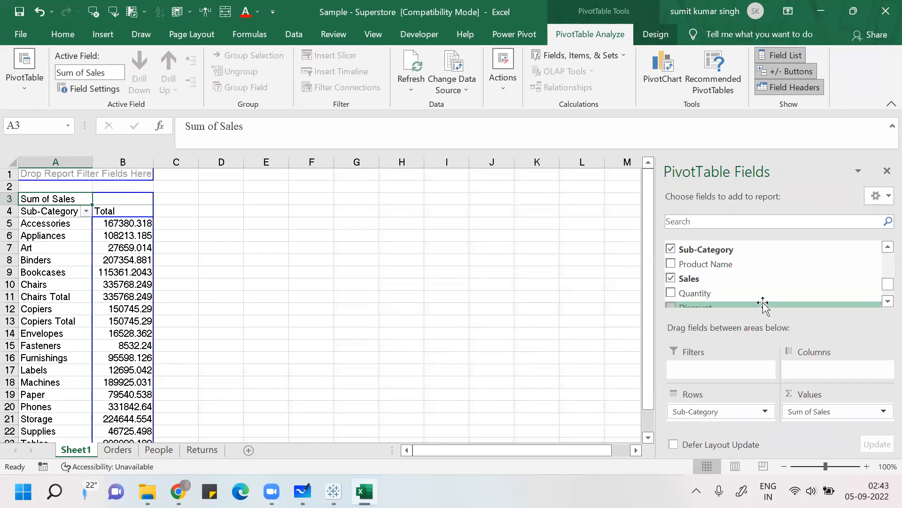
Step: Add Profit to the PivotTable as a second summed value field beside Sales
click(883, 301)
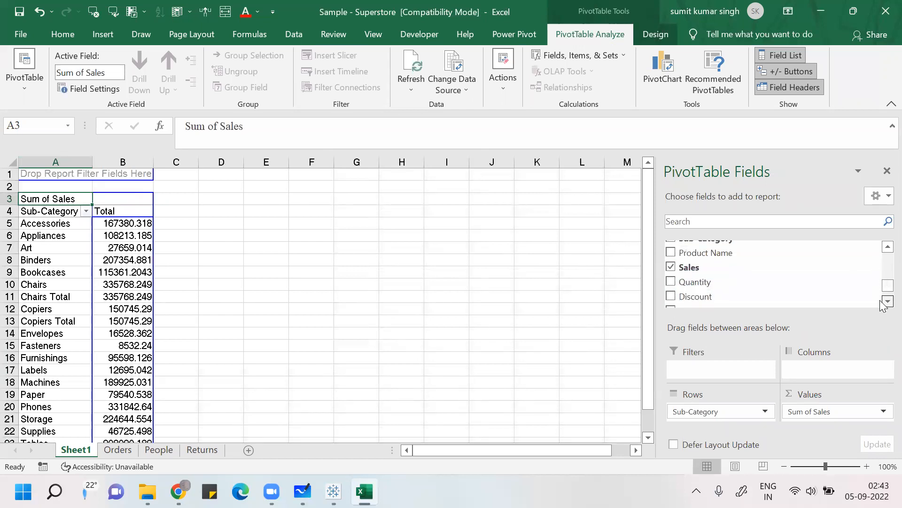
click(884, 249)
click(885, 249)
click(885, 249)
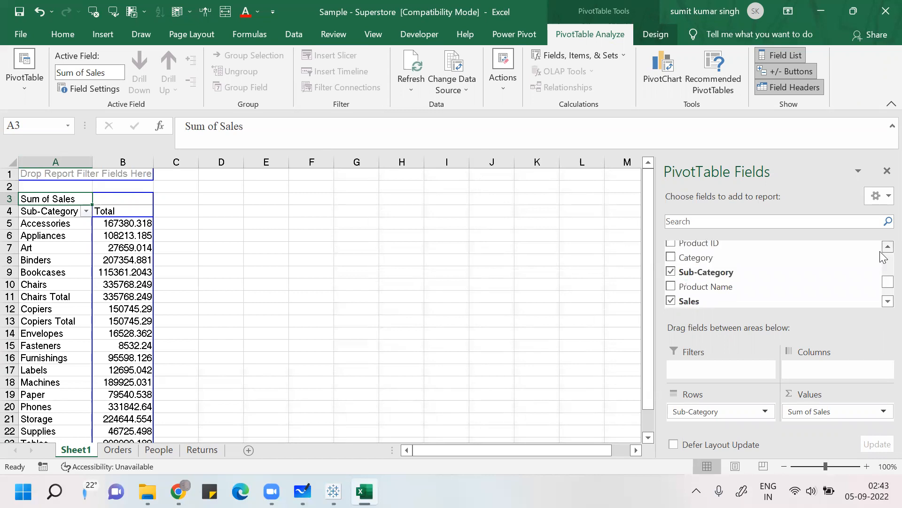
click(883, 303)
click(883, 303)
click(883, 303)
click(882, 303)
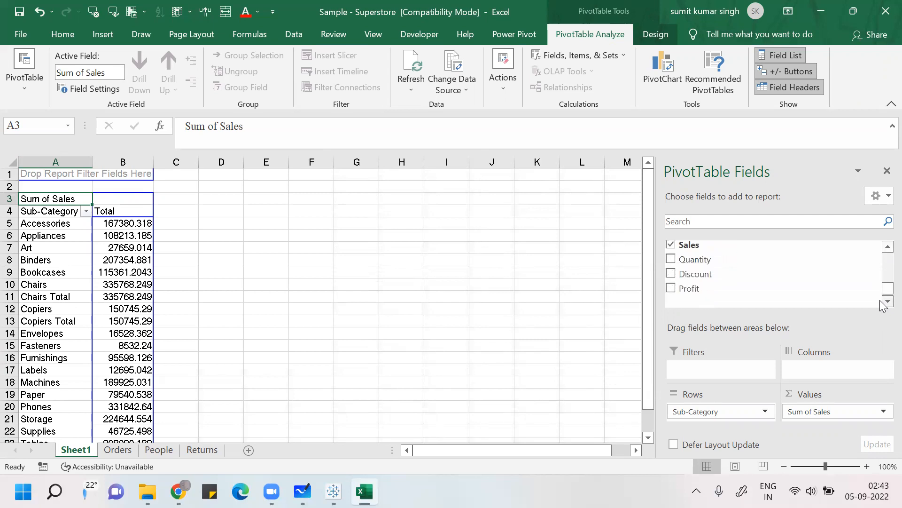
click(671, 288)
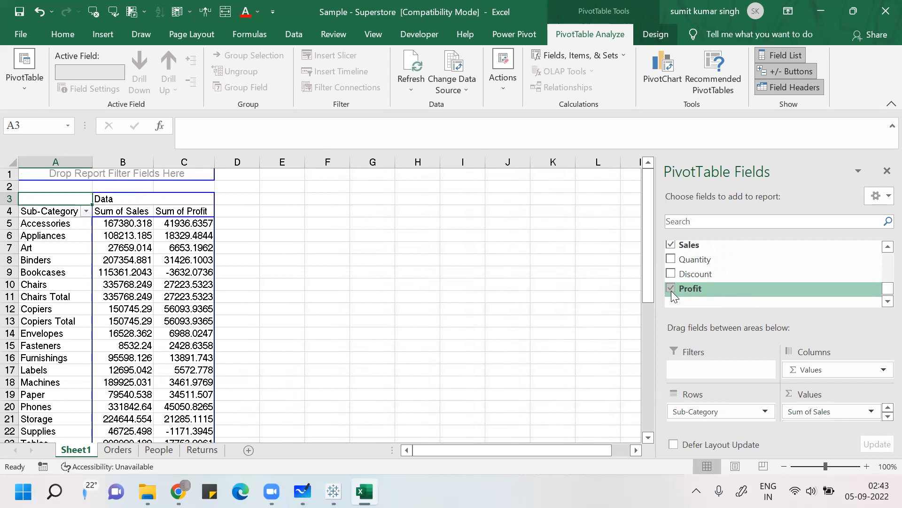
Step: Check the Sum of Sales for Chairs Total in the PivotTable and switch to Tableau's Sub-Category chart
click(191, 288)
click(121, 297)
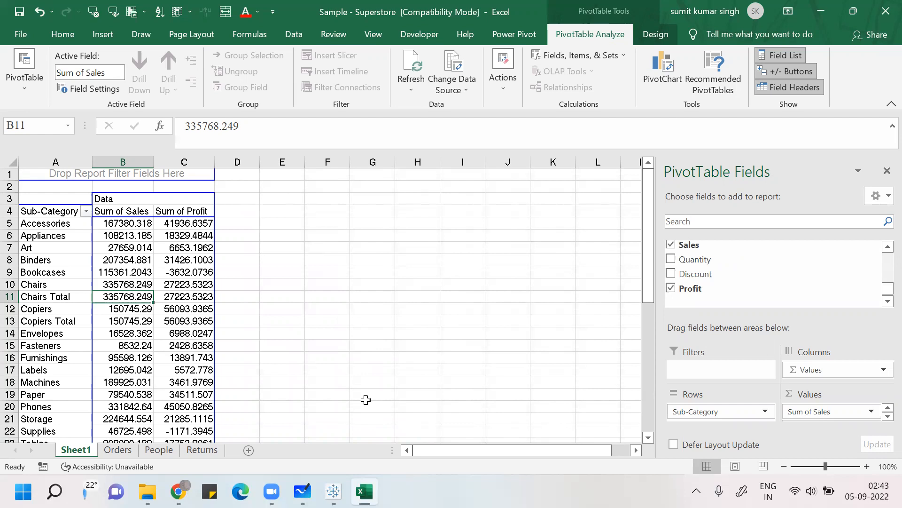
click(333, 490)
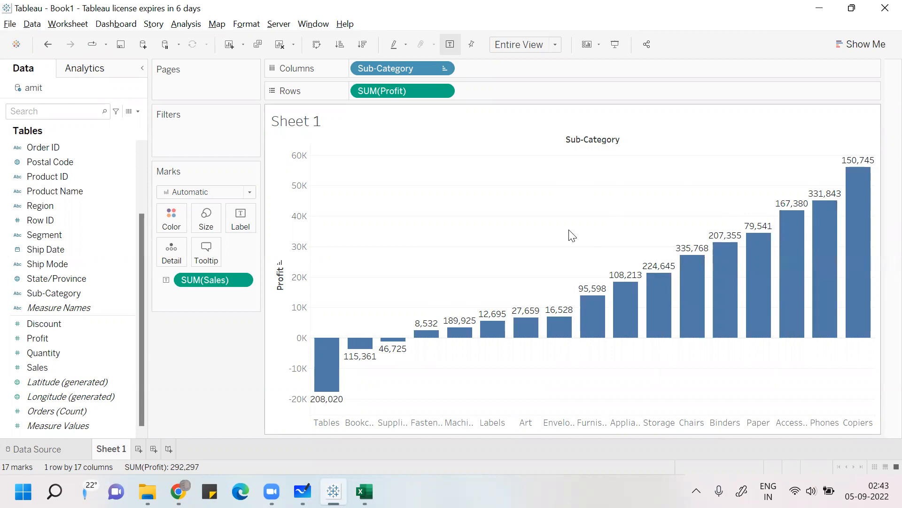
Step: Swap the chart's rows and columns and back, and replace Profit with Sales on the rows
click(316, 45)
click(317, 46)
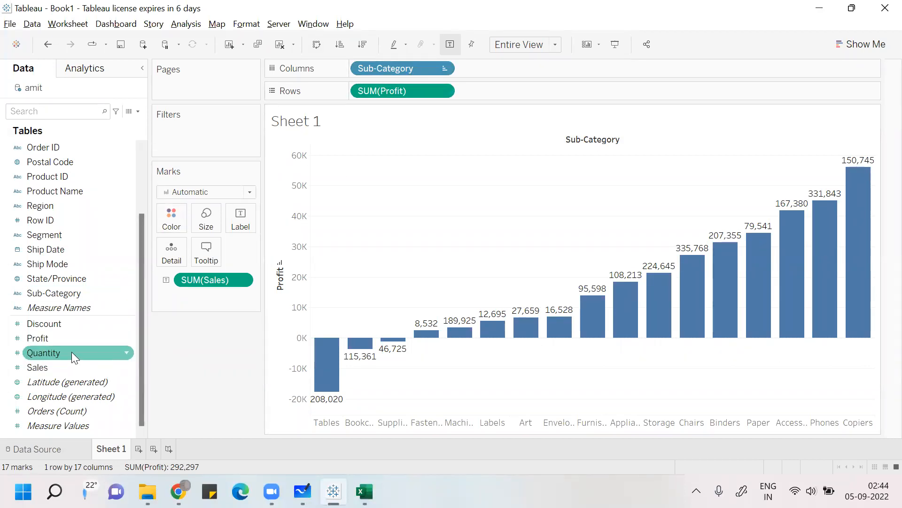
drag(58, 363, 509, 87)
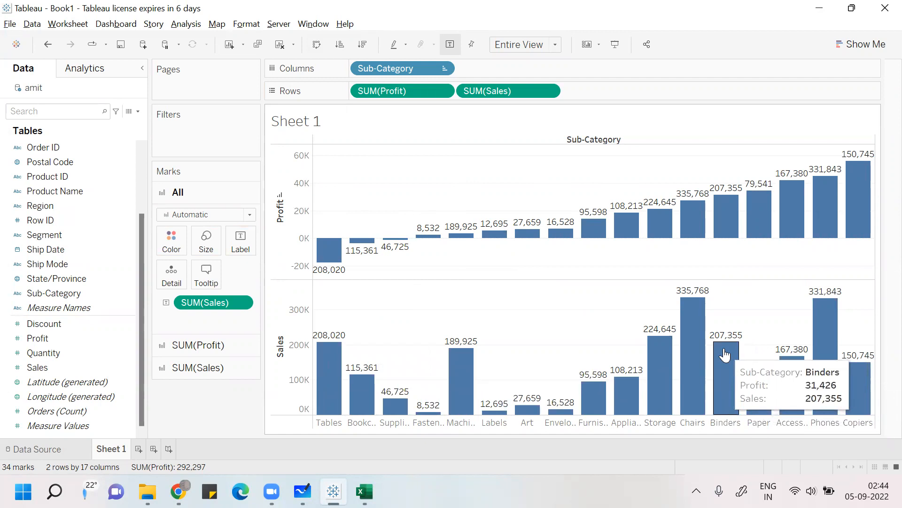
drag(395, 91, 87, 376)
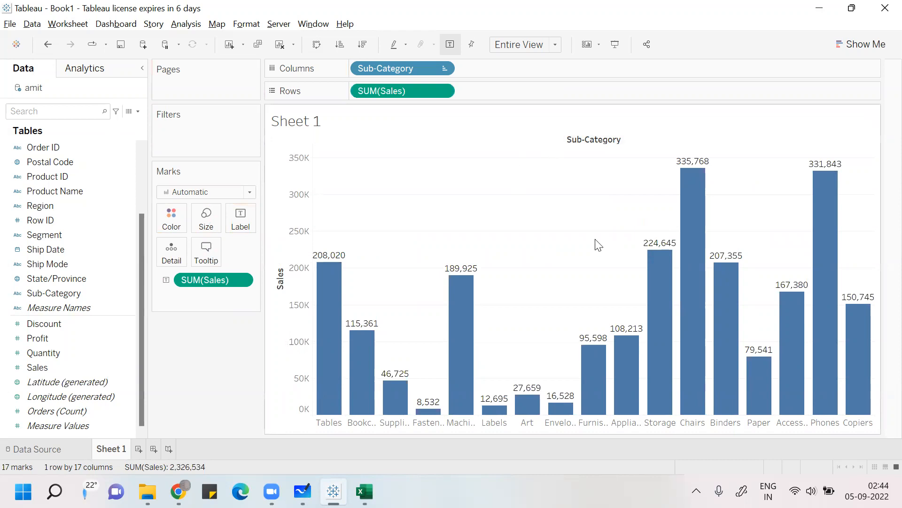
Step: Replace Sub-Category with Category on the columns and colour the Sales bars by Region
drag(399, 69, 99, 289)
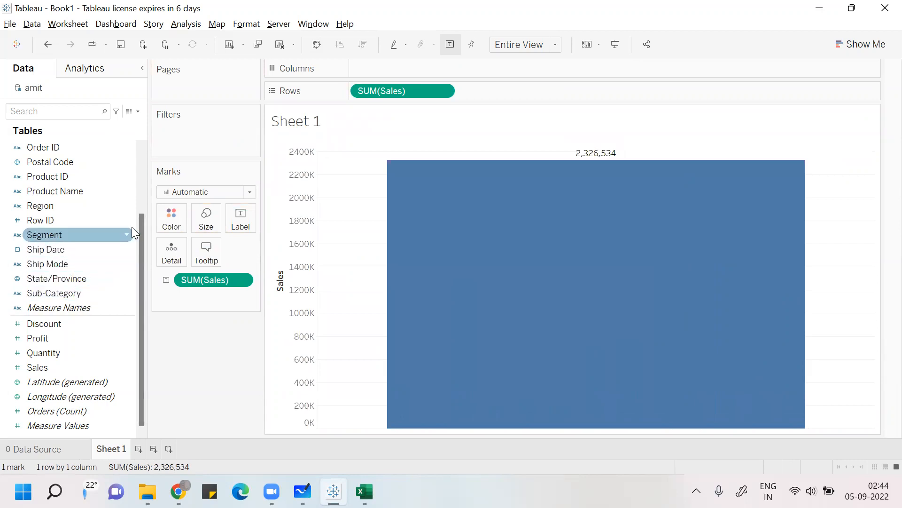
drag(143, 230, 144, 165)
click(67, 149)
drag(67, 150, 393, 76)
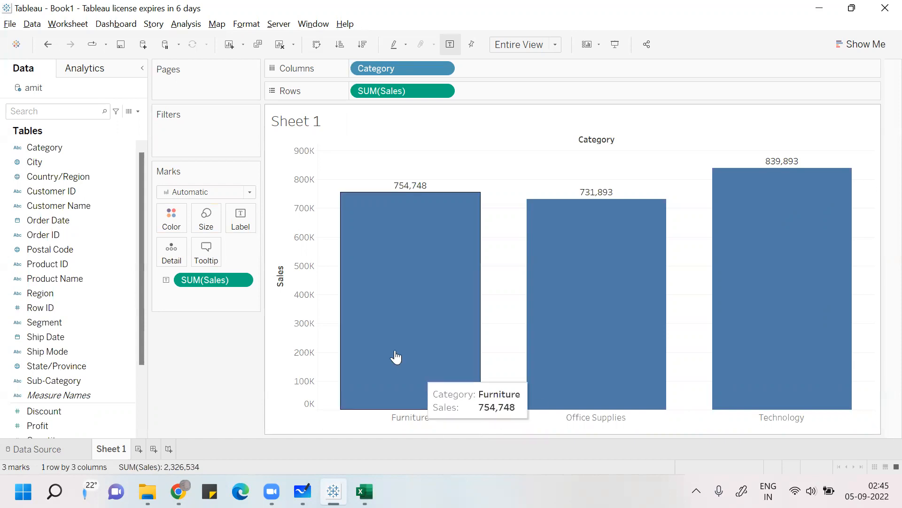
drag(48, 292, 172, 218)
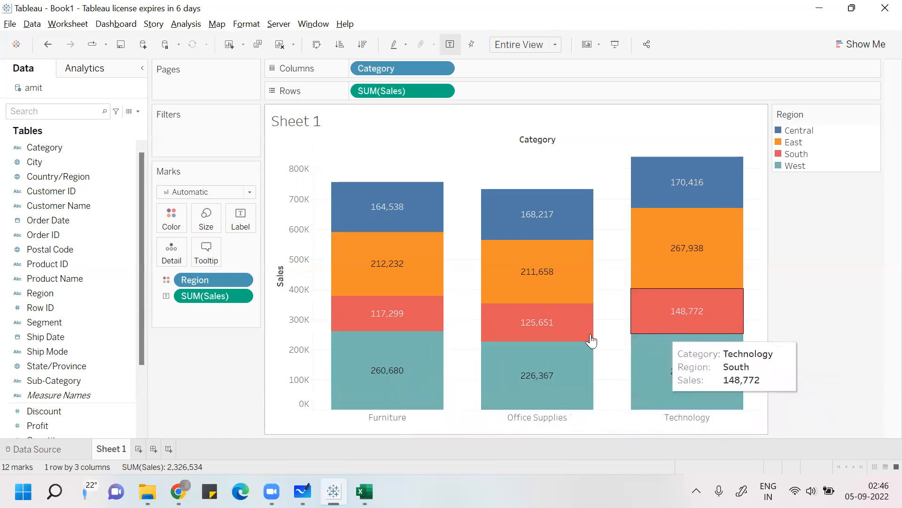
Step: Keep only the West segment of Office Supplies and the East segment of Technology in the chart
click(382, 391)
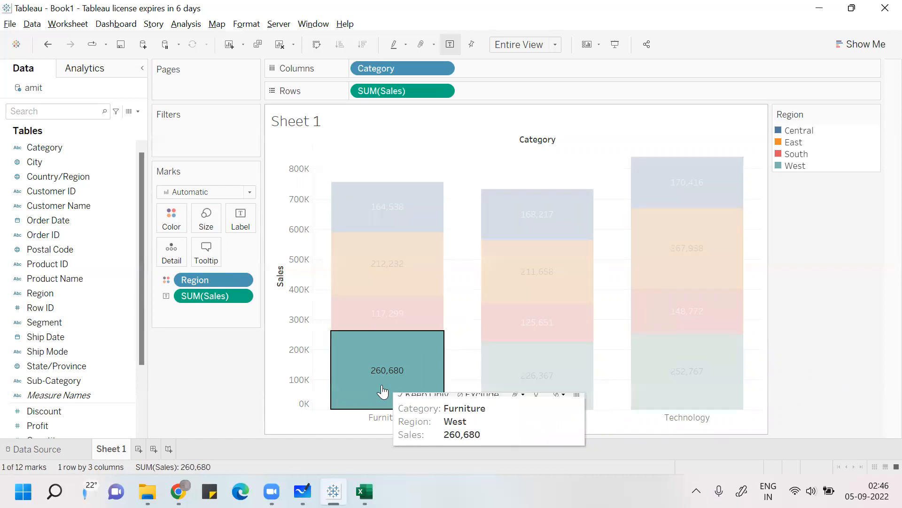
click(677, 241)
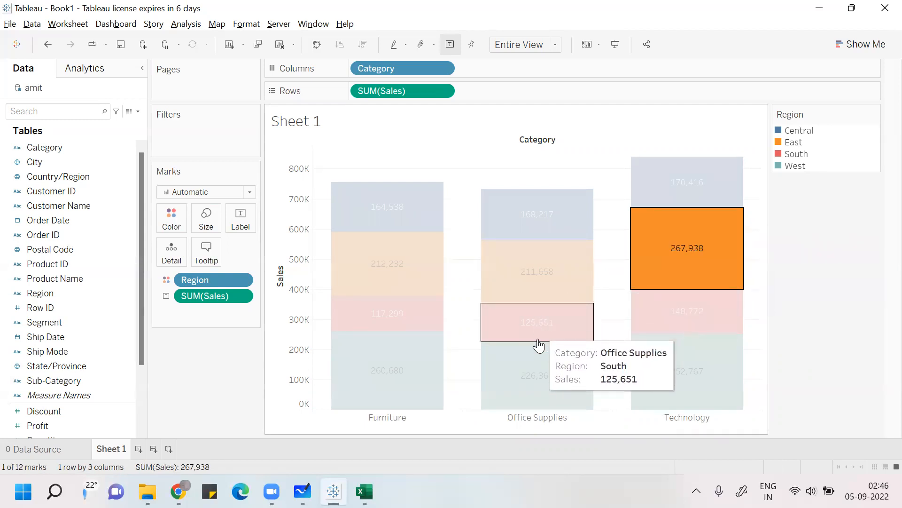
click(531, 375)
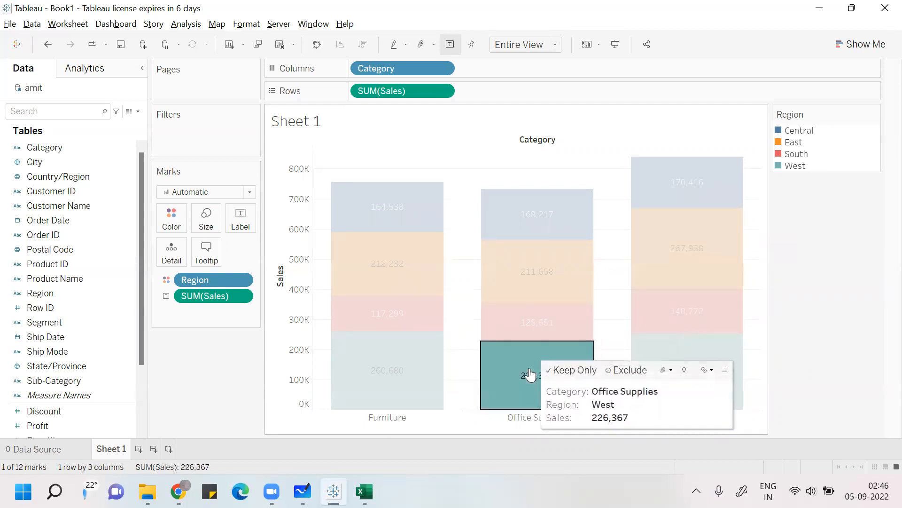
ctrl+click(692, 264)
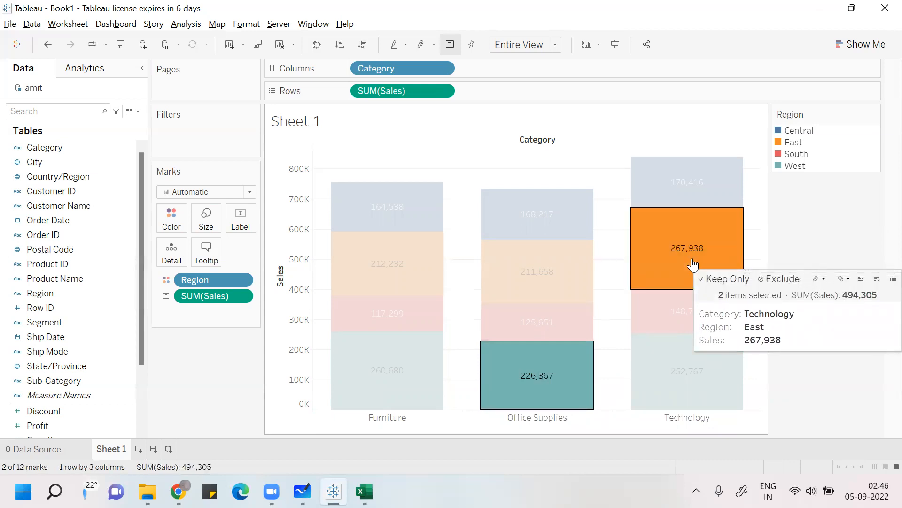
click(725, 278)
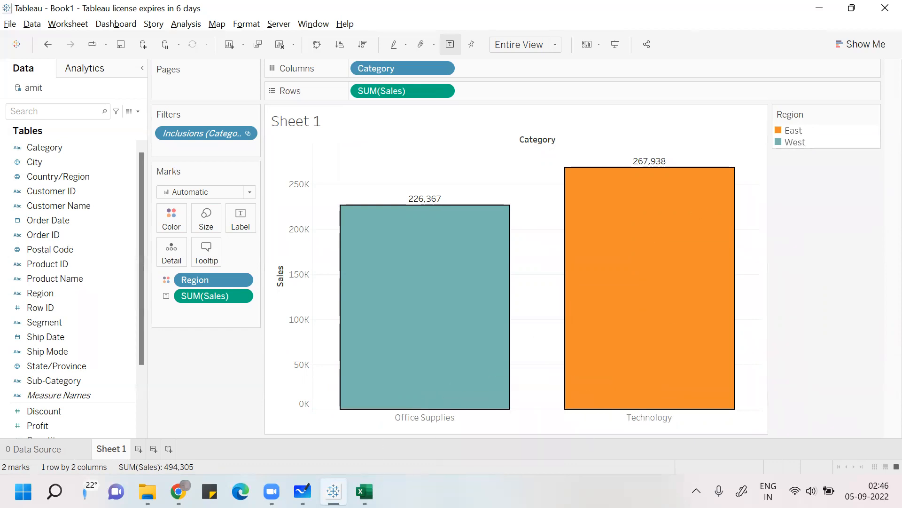
Step: Switch to the Orders sheet in Excel and compare its data with the filtered Category chart in Tableau
click(364, 491)
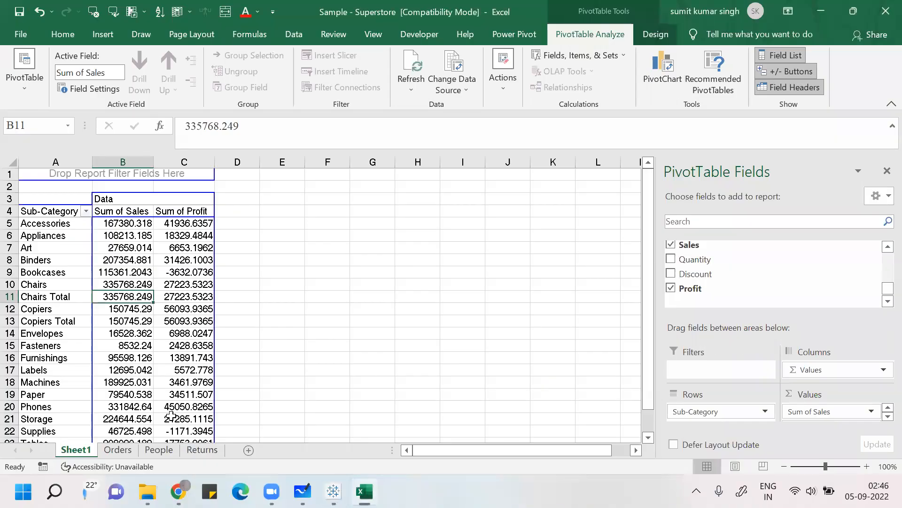
click(118, 449)
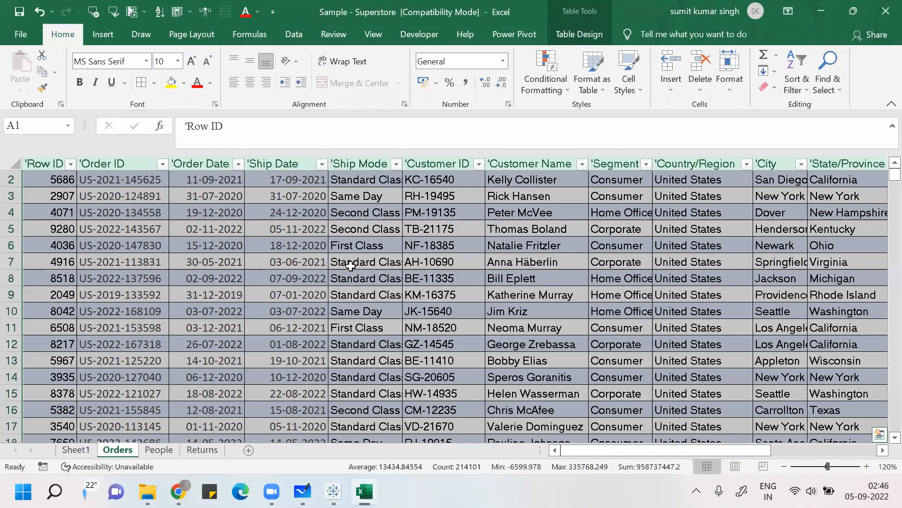
click(350, 266)
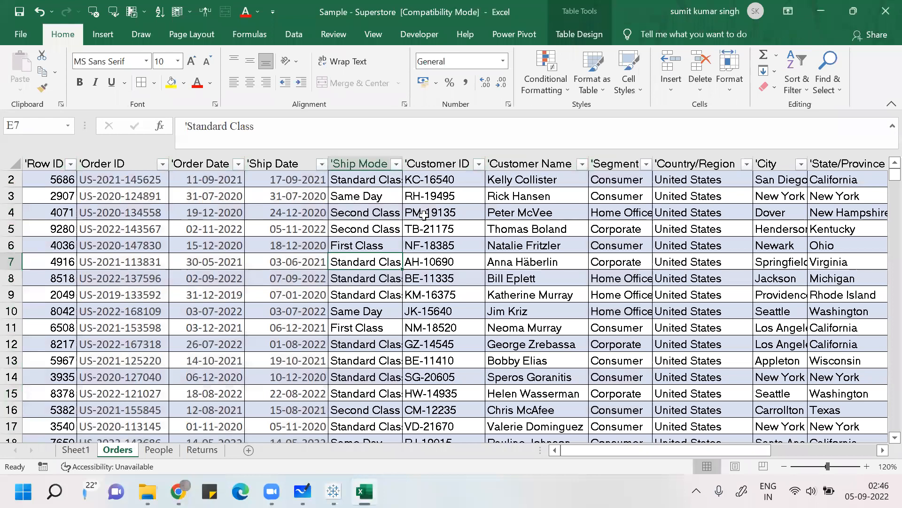
click(406, 225)
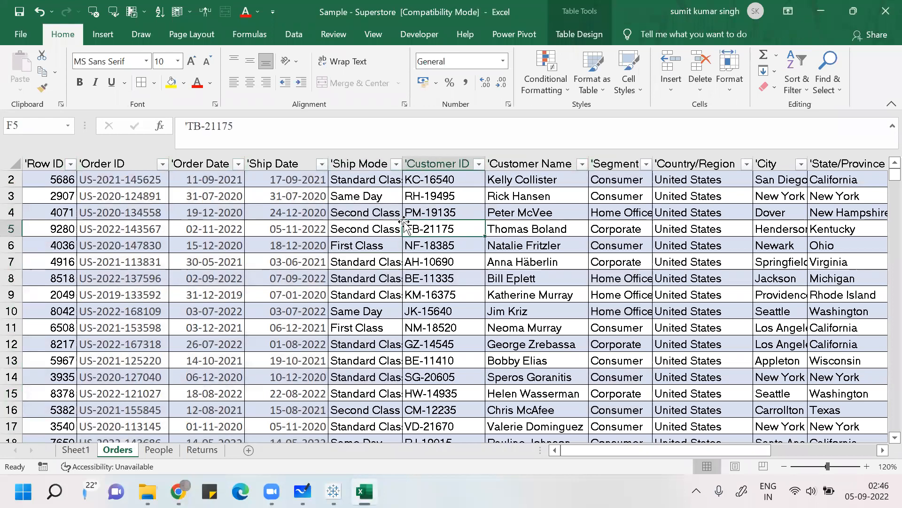
key(alt+Tab)
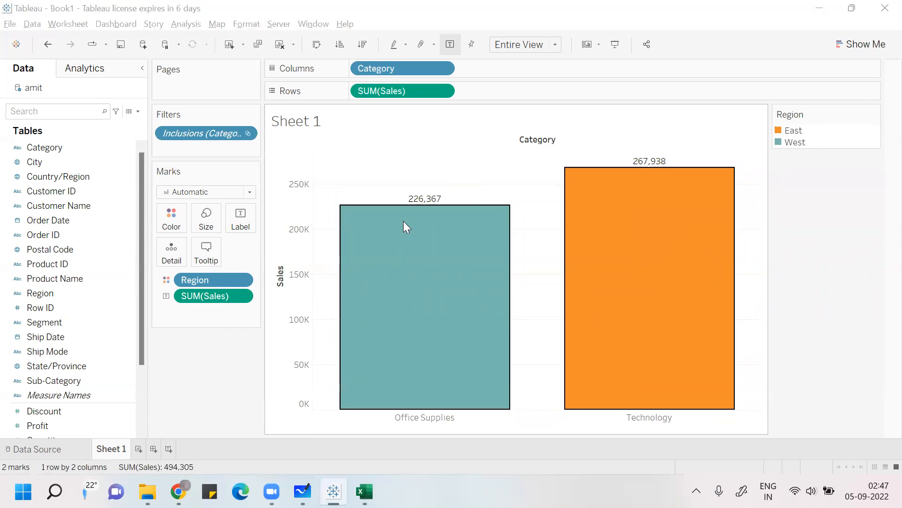
key(alt+Tab)
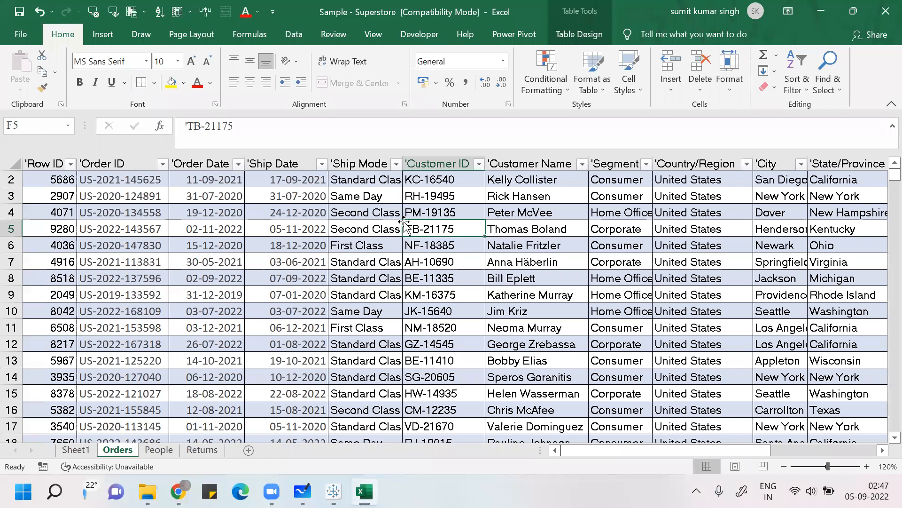
Step: Go to the first Row ID cell, A2, of the Orders table
key(Left)
key(Left)
key(Left)
key(Left)
key(Left)
key(Up)
key(Up)
key(Up)
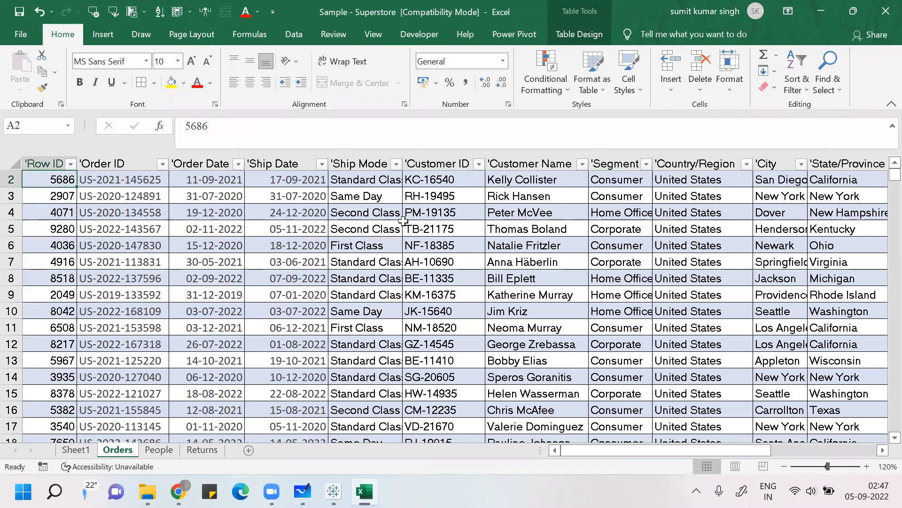
Step: Widen the Category column of the Orders table to fit its contents and filter it to show only Office Supplies
key(Up)
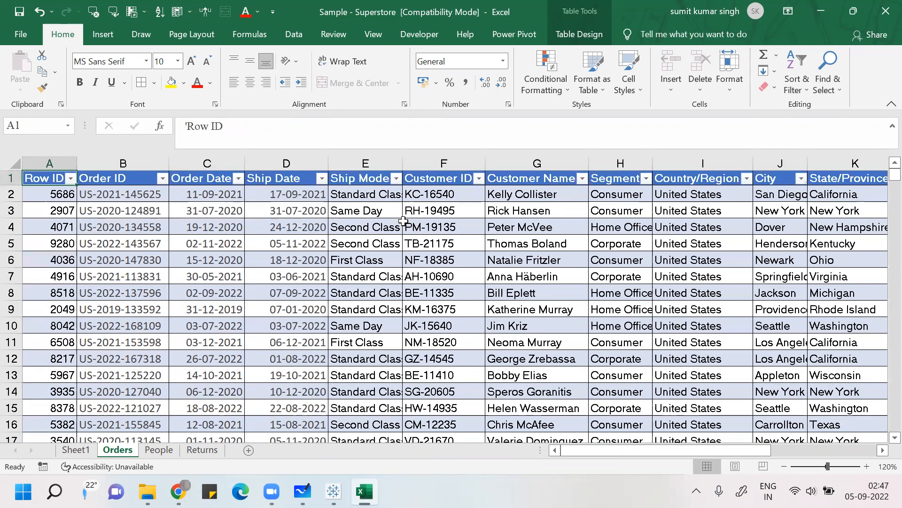
key(Right)
key(Right)
key(Right)
key(Right)
key(Right)
key(Right)
key(Right)
key(Right)
key(Right)
key(Right)
key(Right)
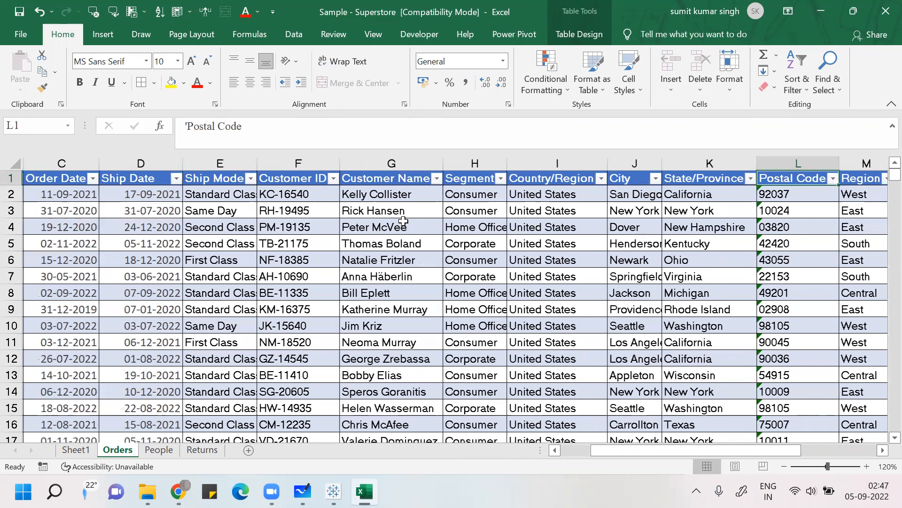
key(Right)
key(Right)
key(Right)
key(Right)
key(Right)
key(Right)
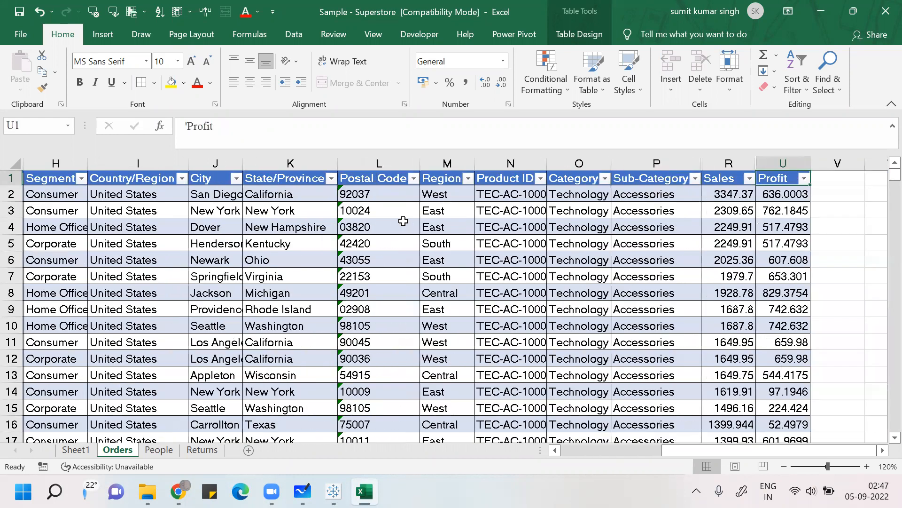
key(Right)
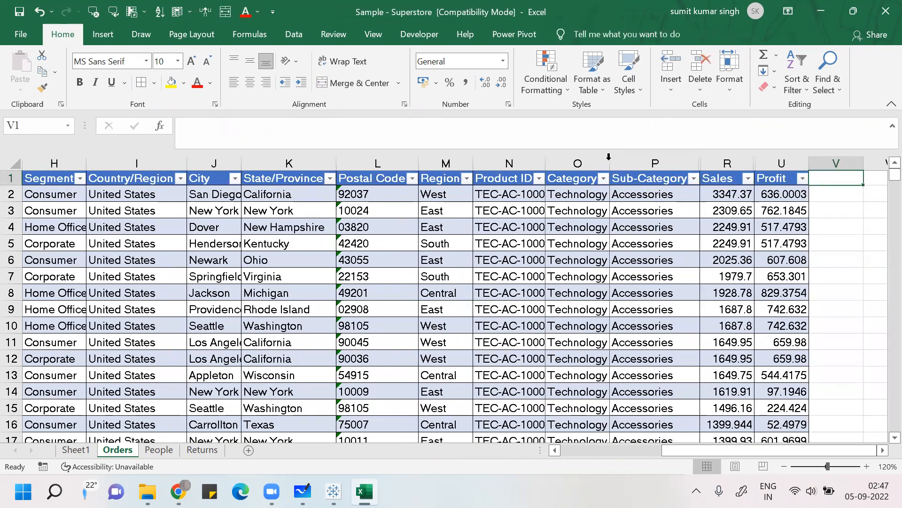
double_click(611, 163)
click(621, 178)
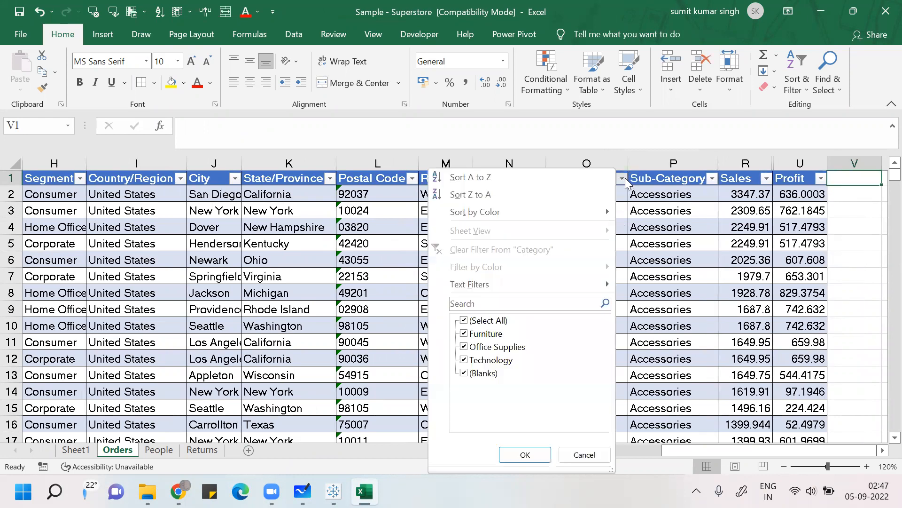
click(493, 322)
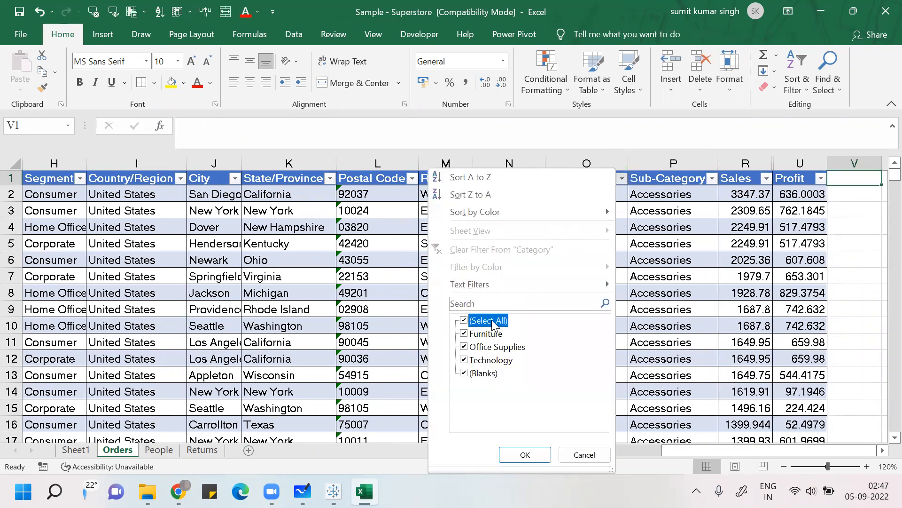
click(497, 348)
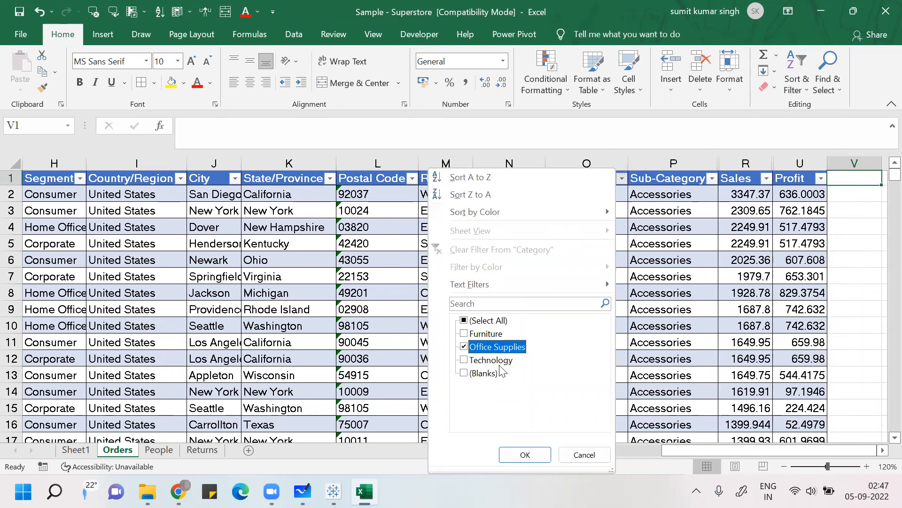
click(532, 454)
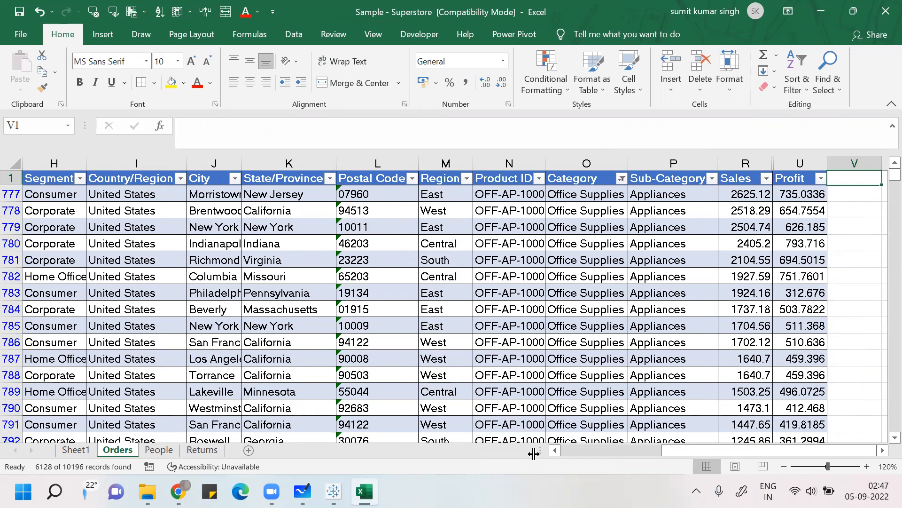
Step: Check the filtered Category chart in Tableau and filter the Region column in Excel to West only
key(alt+Tab)
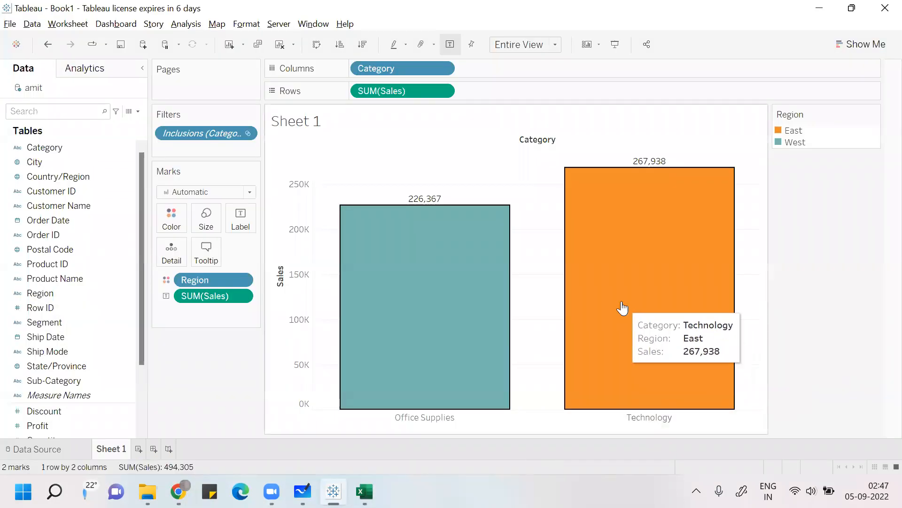
mouse_move(623, 307)
key(alt+Tab)
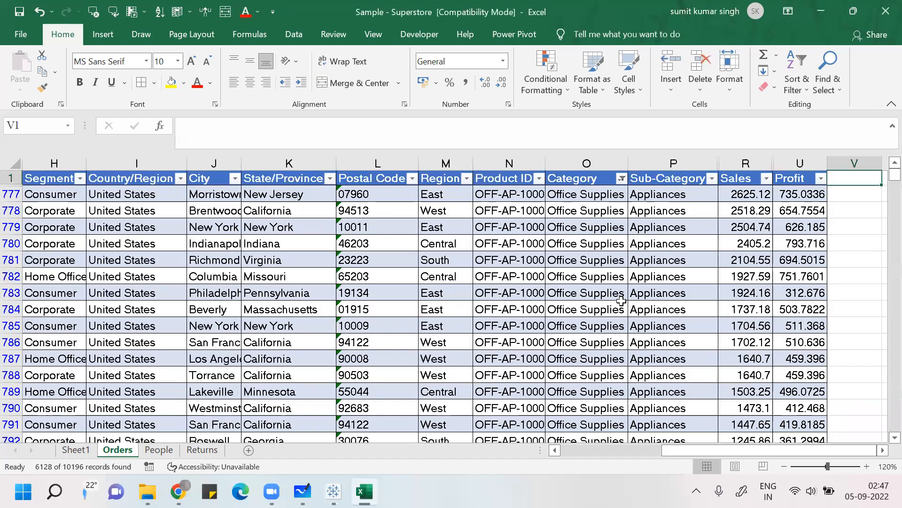
click(467, 178)
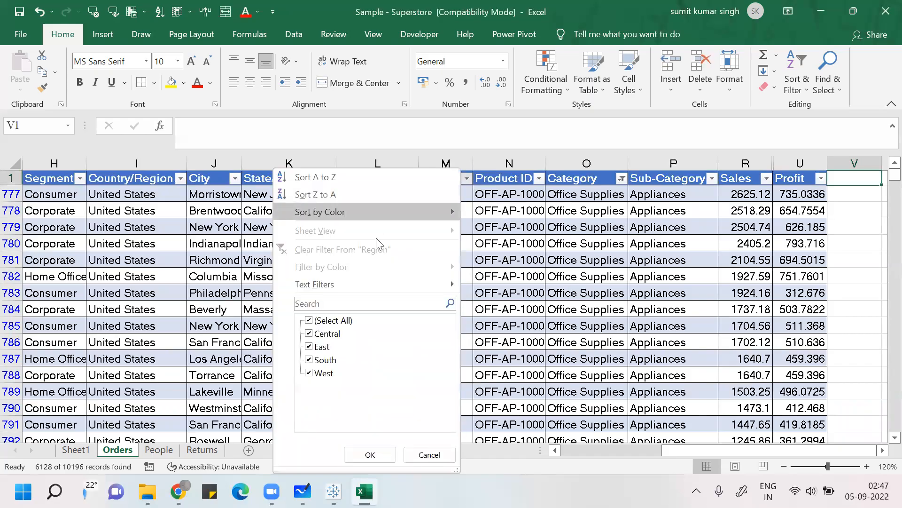
click(346, 320)
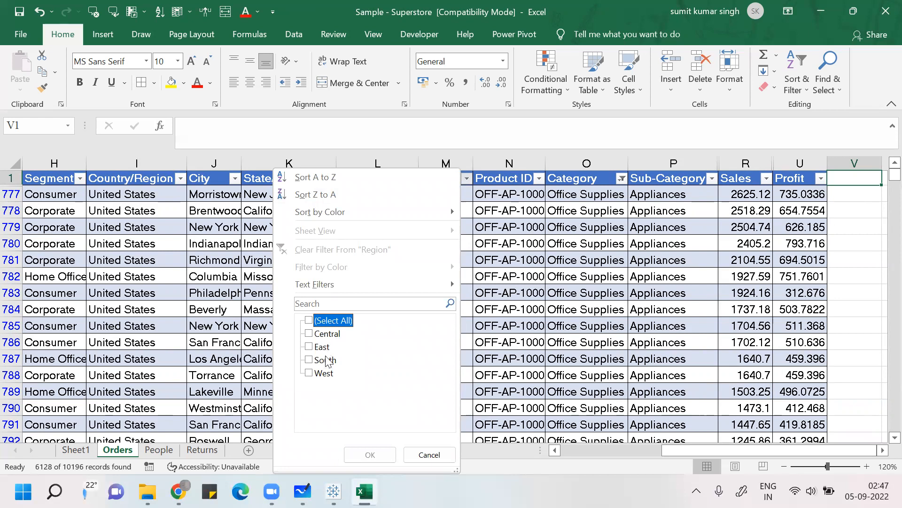
click(325, 374)
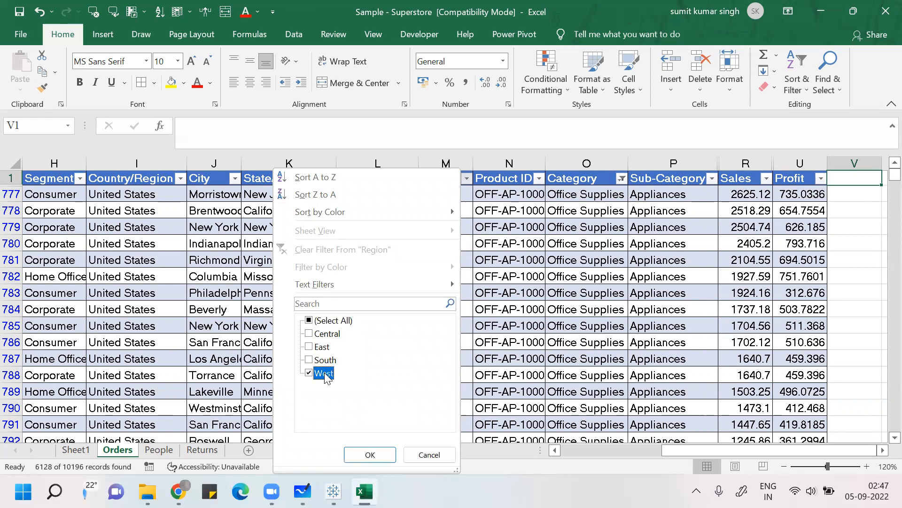
click(370, 454)
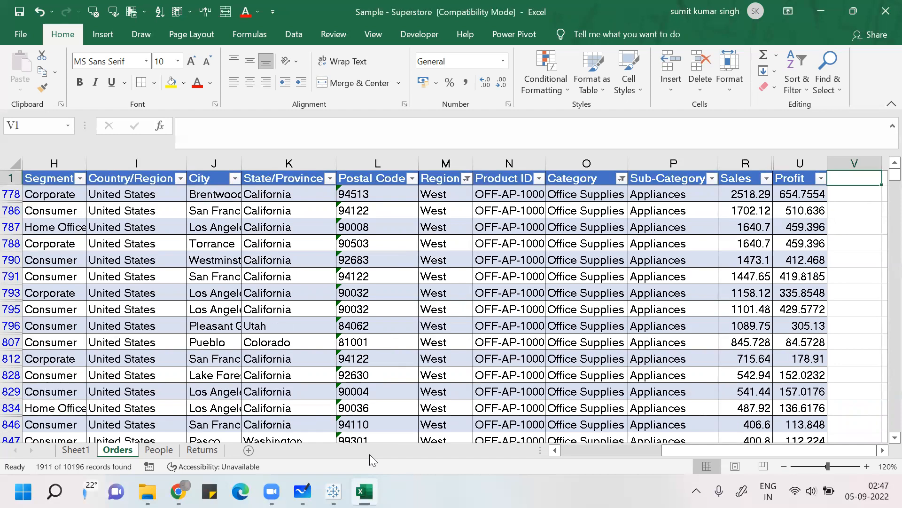
Step: Check the Office Supplies bar in Tableau and select the filtered Sales values in Excel from R778 downwards
key(alt+Tab)
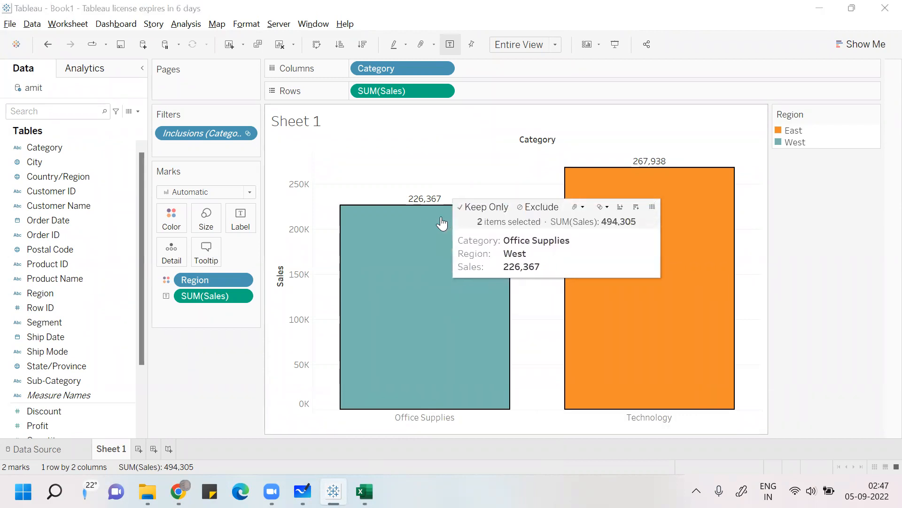
key(alt+Tab)
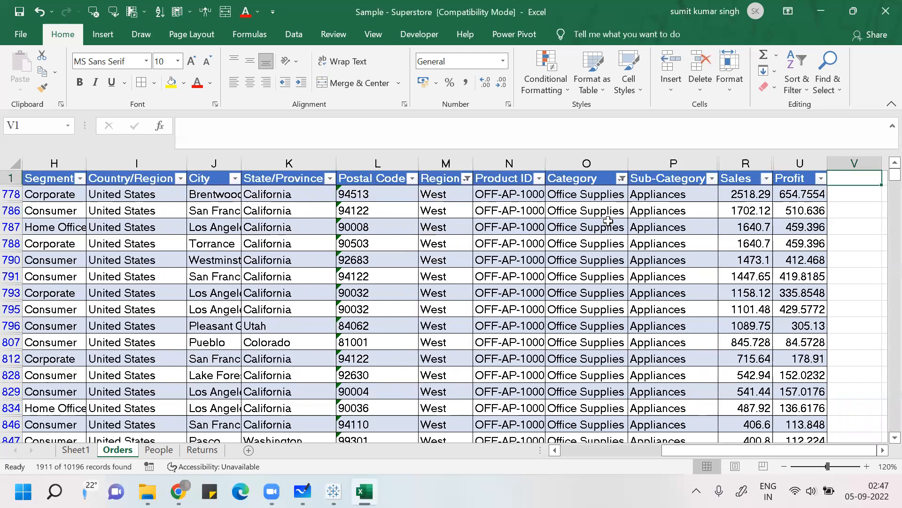
click(745, 193)
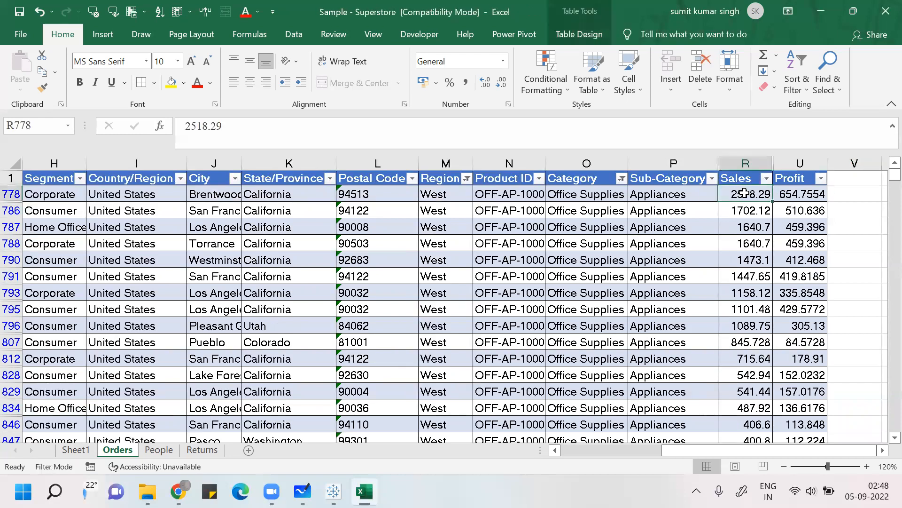
drag(745, 193, 747, 440)
drag(745, 193, 745, 193)
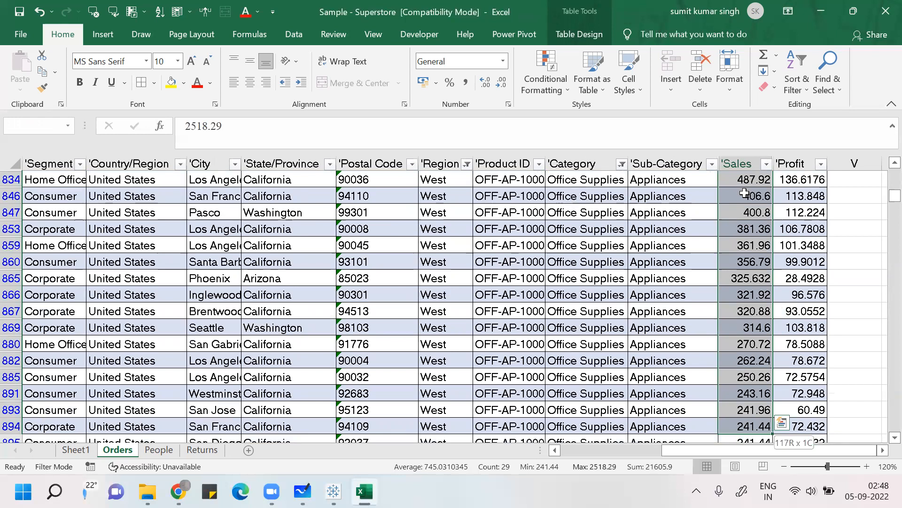
key(shift+Down)
key(shift+Down)
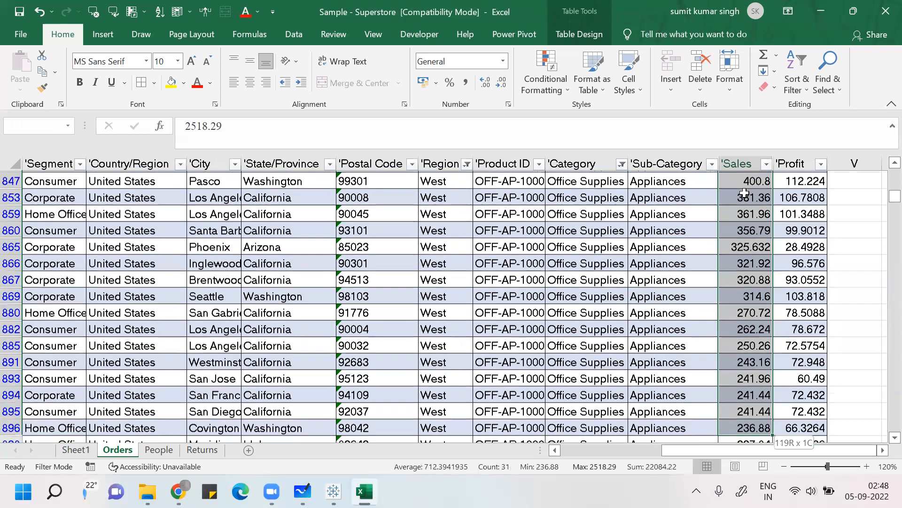
key(shift+Down)
key(shift+Down)
key(shift+Down)
key(shift+Down)
key(shift+Down)
key(shift+Down)
key(shift+Down)
key(shift+Down)
key(shift+Down)
key(shift+Down)
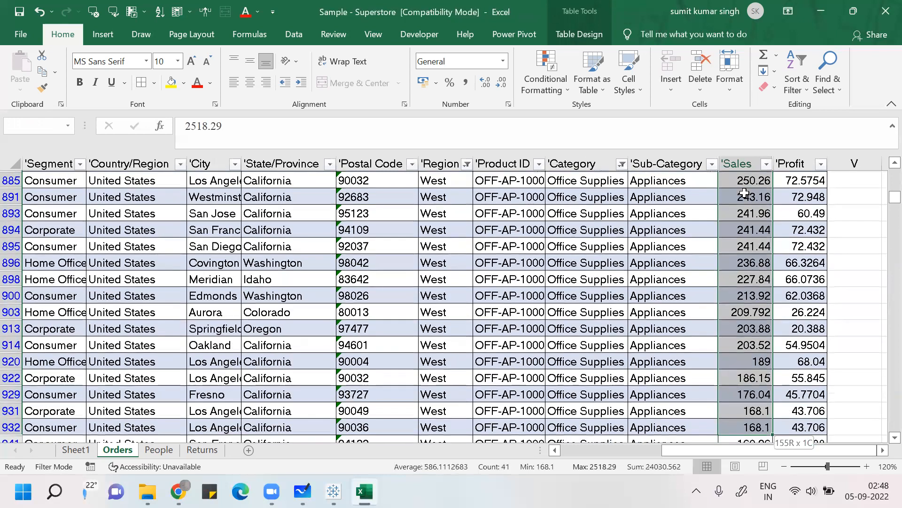
key(shift+Down)
key(shift+Down)
key(shift+Down)
key(shift+Down)
key(shift+Down)
key(shift+Down)
key(shift+Down)
key(shift+Down)
key(shift+Down)
key(shift+Down)
key(shift+Down)
key(shift+Down)
key(shift+Down)
key(shift+Down)
key(shift+Down)
key(shift+Down)
key(shift+Down)
key(shift+Down)
key(shift+Down)
key(shift+Down)
key(shift+Down)
key(shift+Down)
key(shift+Down)
key(shift+Down)
key(shift+Down)
key(shift+Down)
key(shift+Down)
key(shift+Down)
key(shift+Down)
key(shift+Down)
key(shift+Down)
key(shift+Down)
key(shift+Down)
key(shift+Down)
key(shift+Down)
key(shift+Down)
key(shift+Down)
key(shift+Down)
key(shift+Down)
key(shift+Down)
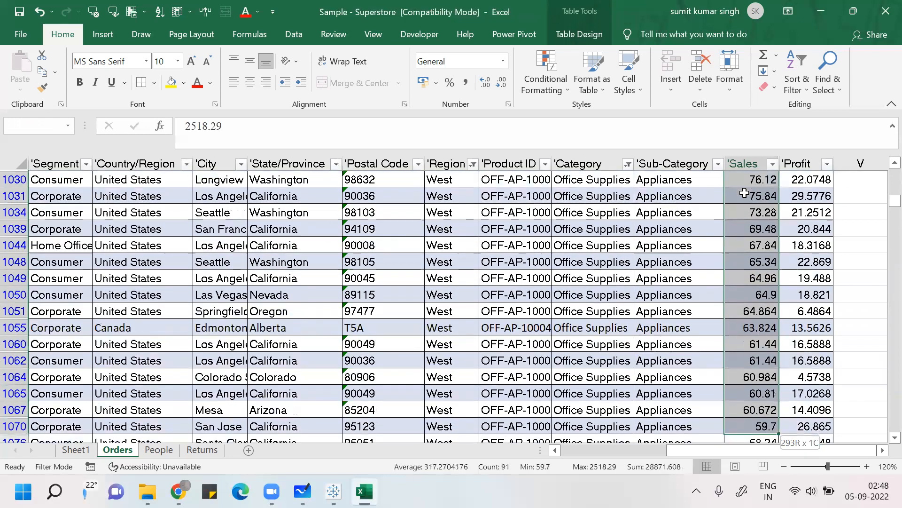
key(shift+Down)
key(shift+Down)
key(shift+Down)
key(shift+Down)
key(shift+Down)
key(shift+Down)
key(shift+Down)
key(shift+Down)
key(shift+Down)
key(shift+Down)
key(shift+Down)
key(shift+Down)
key(shift+Down)
key(shift+Down)
key(shift+Down)
key(shift+Down)
key(shift+Down)
key(shift+Down)
key(shift+Down)
key(shift+Down)
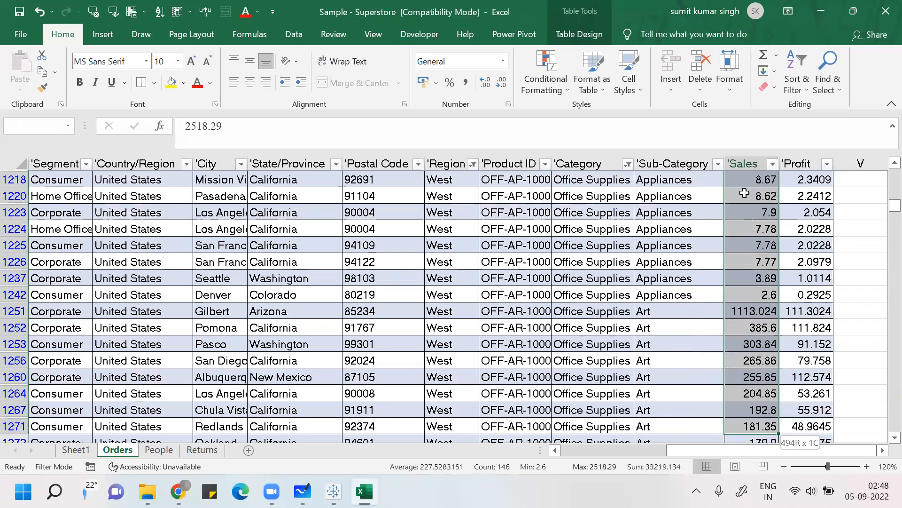
key(shift+Down)
key(shift+Down)
key(shift+Down)
key(shift+Down)
key(shift+Down)
key(shift+Down)
key(shift+Down)
key(shift+Down)
key(shift+Down)
key(shift+Down)
key(shift+Down)
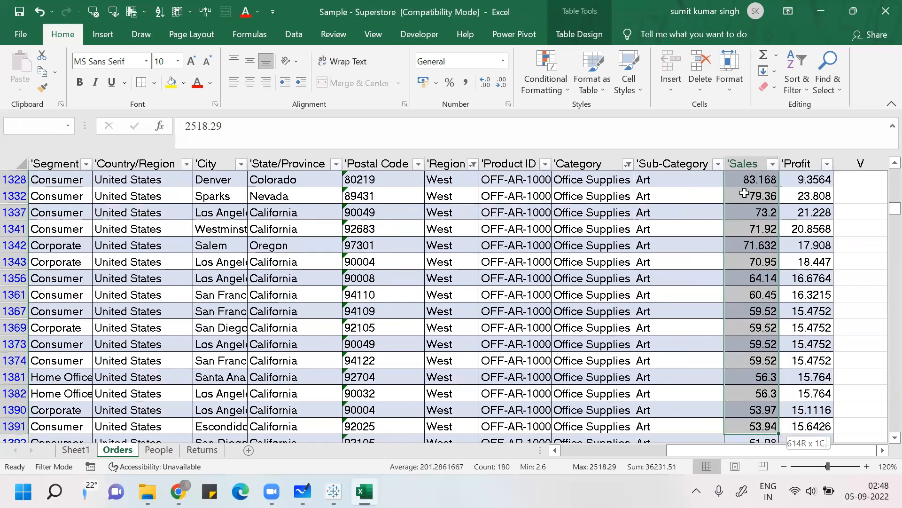
Step: Go to the Sales Grand Total in cell R10198 and apply the Comma Style number format
key(ctrl+shift+Down)
key(Down)
key(Down)
key(Down)
key(Down)
key(ctrl+Down)
key(Down)
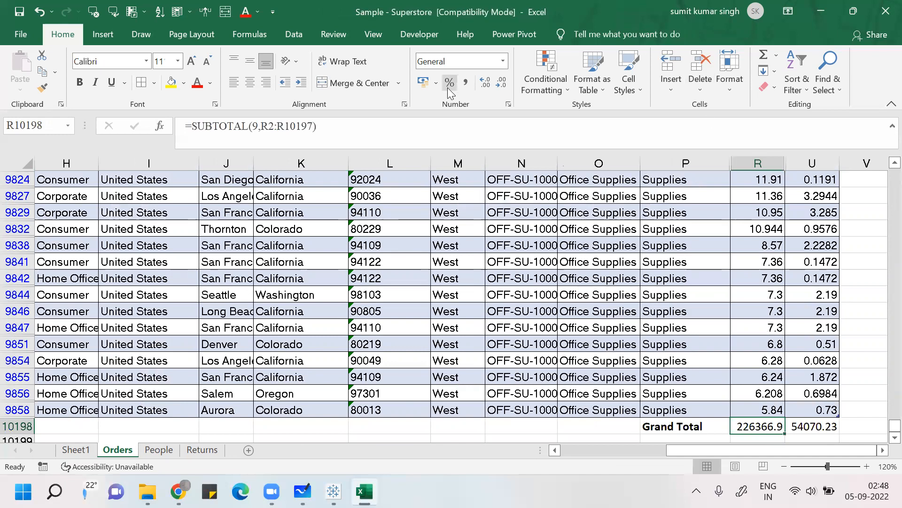
click(462, 87)
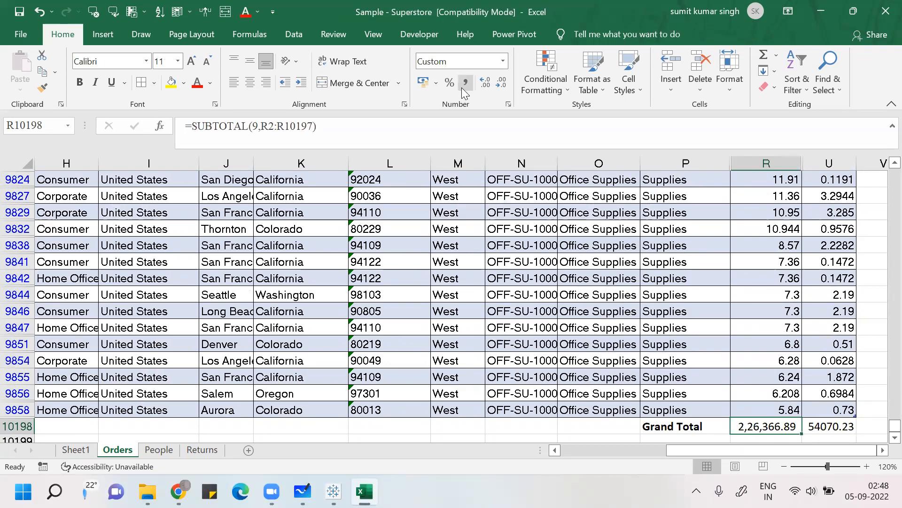
Step: Compare the West Office Supplies bar in Tableau with the Sales Grand Total in Excel
key(alt+Tab)
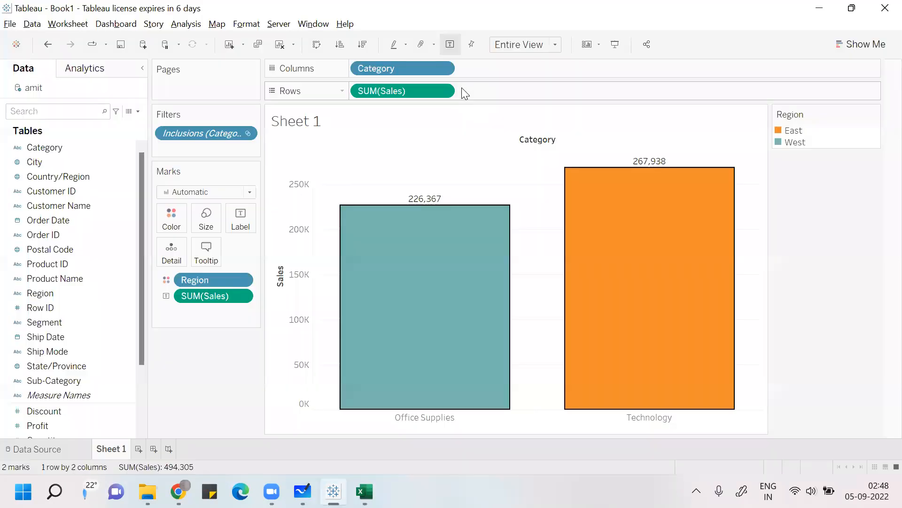
click(449, 207)
key(alt+Tab)
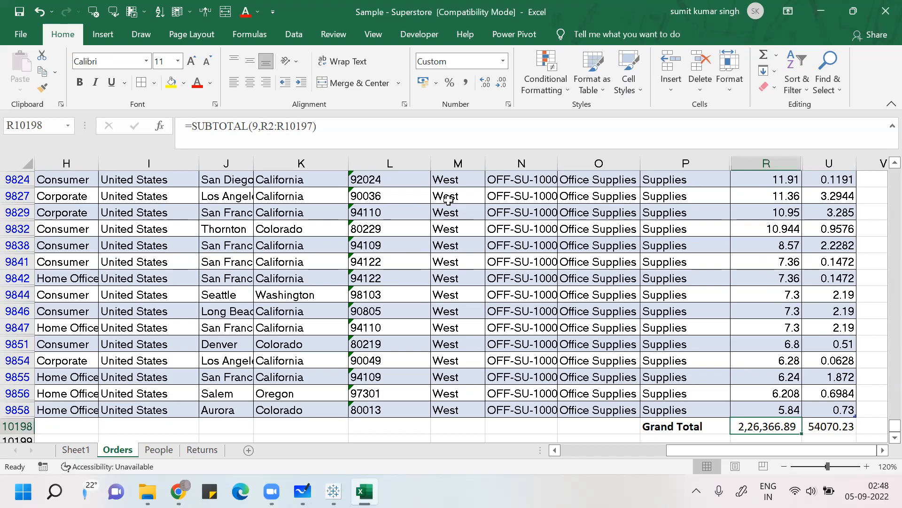
click(514, 272)
text(dff)
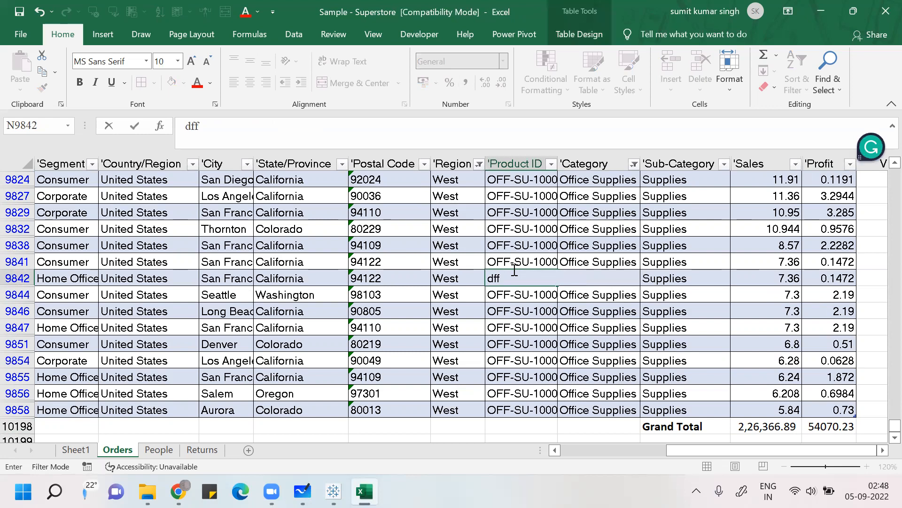
key(ctrl+z)
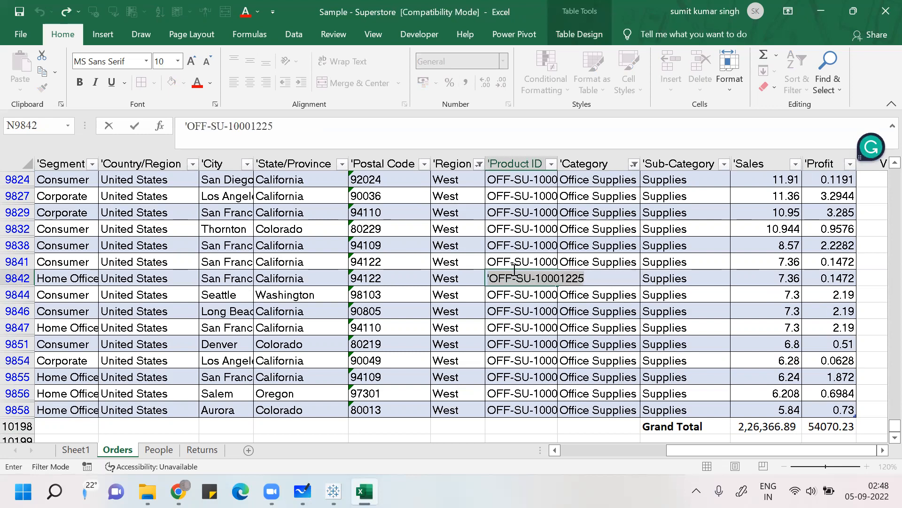
key(Return)
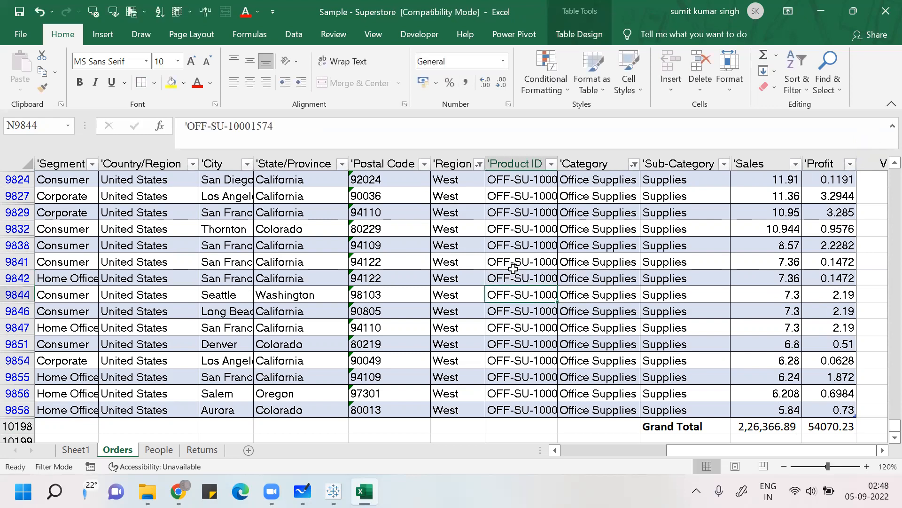
Step: Turn off filtering on the Orders table to show all rows again
key(alt+d)
key(f)
key(f)
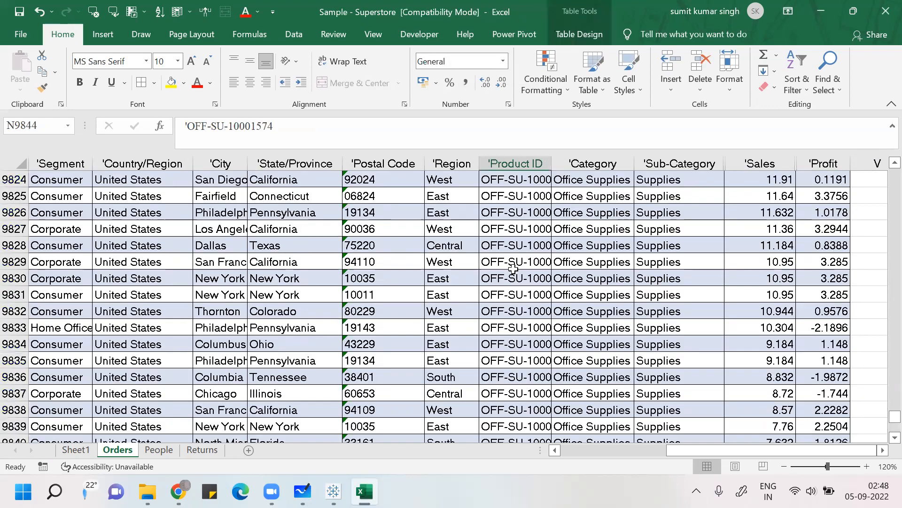
Step: Return to the top of the Orders sheet and go to empty cell W3 beside the table
key(Up)
key(Up)
key(Up)
key(Up)
key(Up)
key(Up)
key(Up)
key(Up)
key(Up)
key(Up)
key(Up)
key(Up)
key(Up)
key(Up)
key(Up)
key(Up)
key(Up)
key(Up)
key(Up)
key(Up)
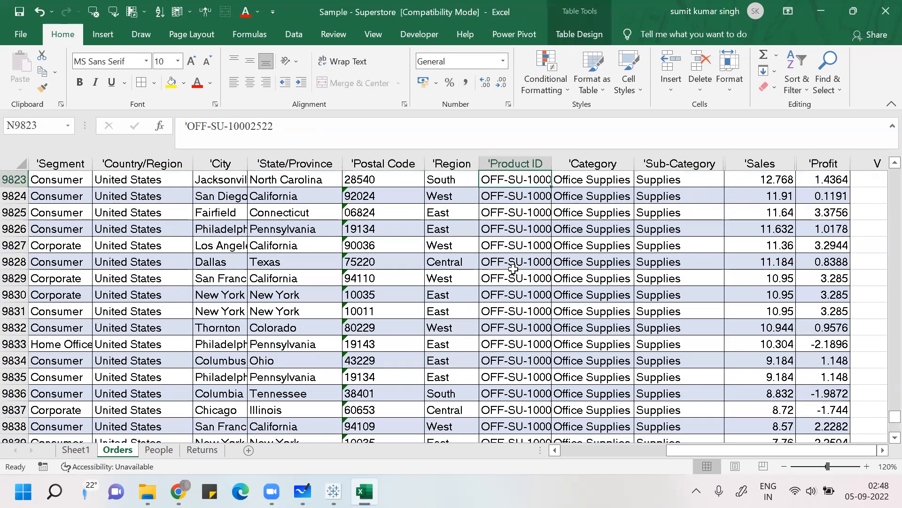
key(Up)
key(Up)
key(Up)
key(Up)
key(Up)
key(Up)
key(Up)
key(Up)
key(Up)
key(Up)
key(Up)
key(Up)
key(Up)
key(Up)
key(Up)
key(Up)
key(Up)
key(Up)
key(Up)
key(Up)
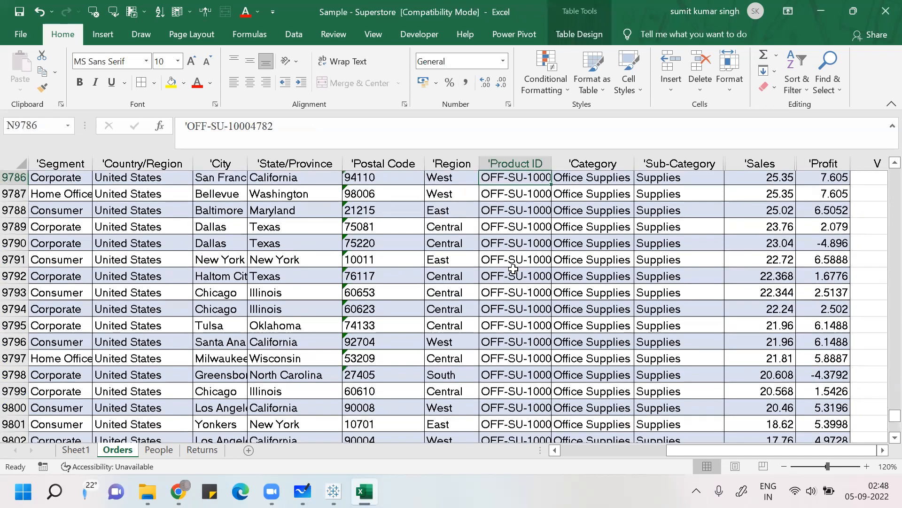
key(Up)
key(Up)
key(Up)
key(Up)
key(Up)
key(Up)
key(Up)
key(Up)
key(Up)
key(Up)
key(Up)
key(Up)
key(Up)
key(Up)
key(Up)
key(Up)
key(Up)
key(Up)
key(Up)
key(Up)
key(ctrl+Up)
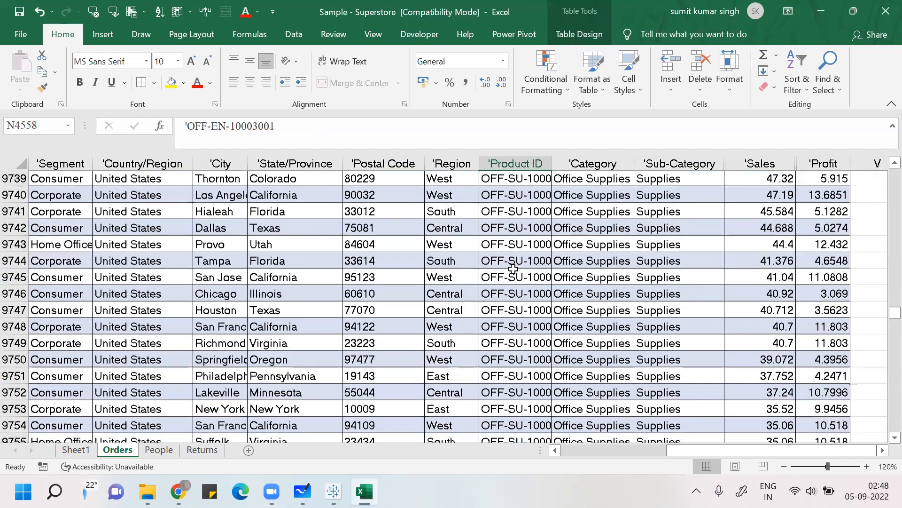
key(Right)
key(Right)
key(Right)
key(Right)
key(Right)
key(Right)
key(Right)
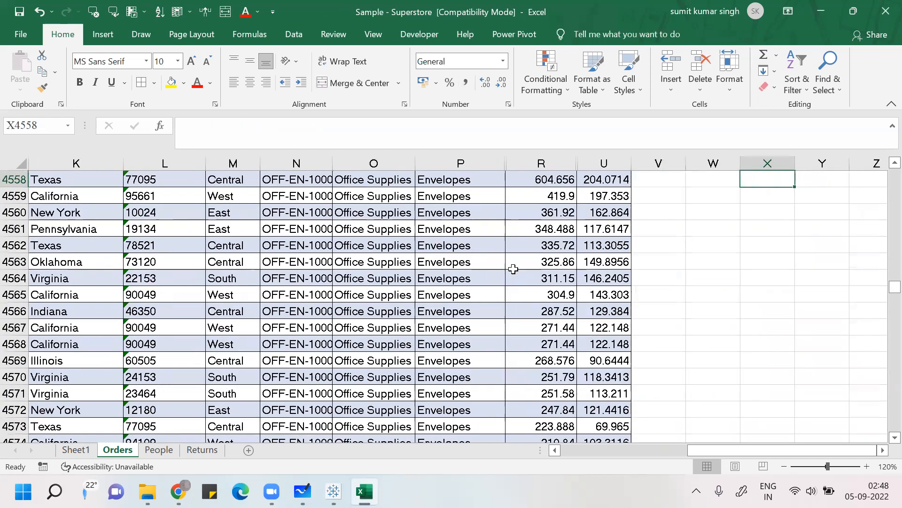
key(Left)
key(Right)
key(Up)
key(Up)
key(Up)
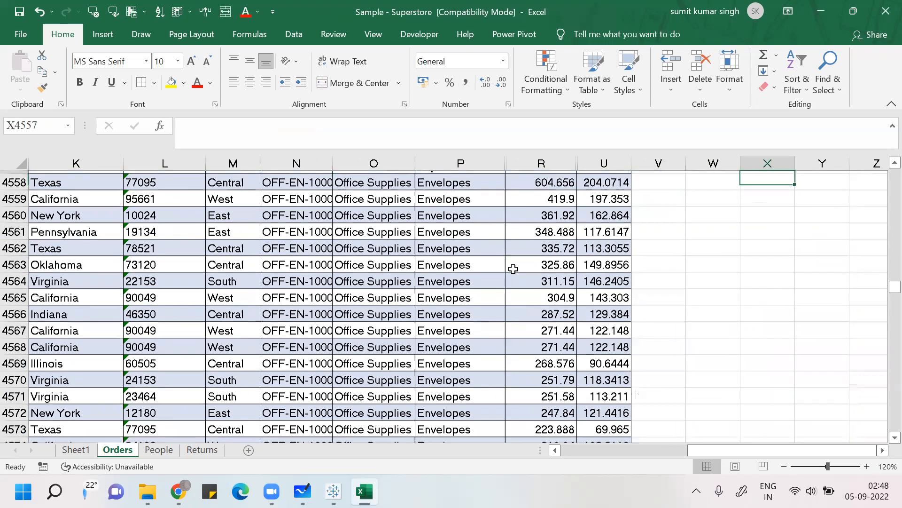
key(Up)
key(Up)
key(Up)
key(Up)
key(Up)
key(Up)
key(Up)
key(Up)
key(Up)
key(Up)
key(Up)
key(Up)
key(Up)
key(Up)
key(Up)
key(Up)
key(Up)
key(Up)
key(Up)
key(Up)
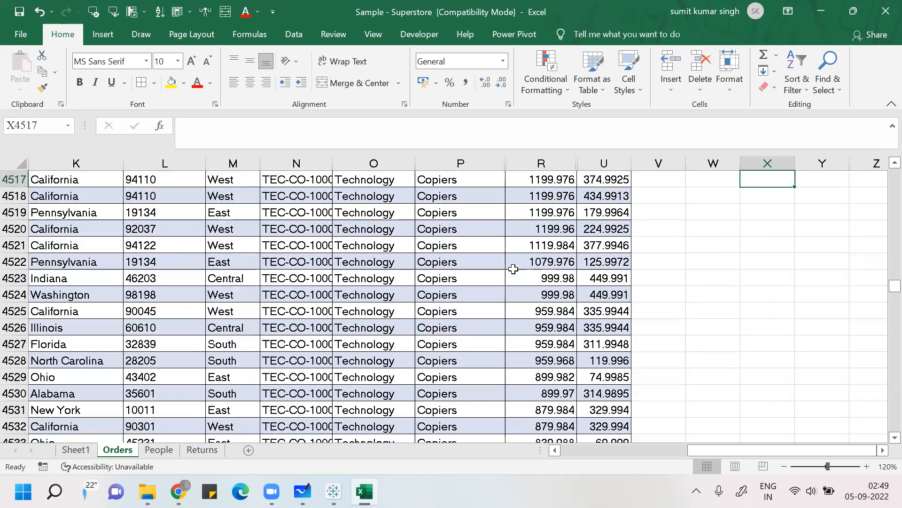
key(ctrl+Up)
key(Down)
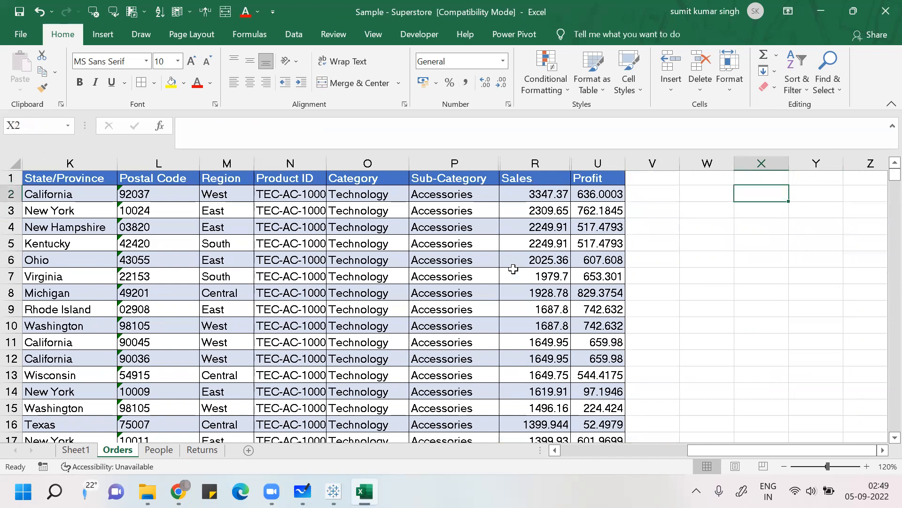
key(Down)
key(Left)
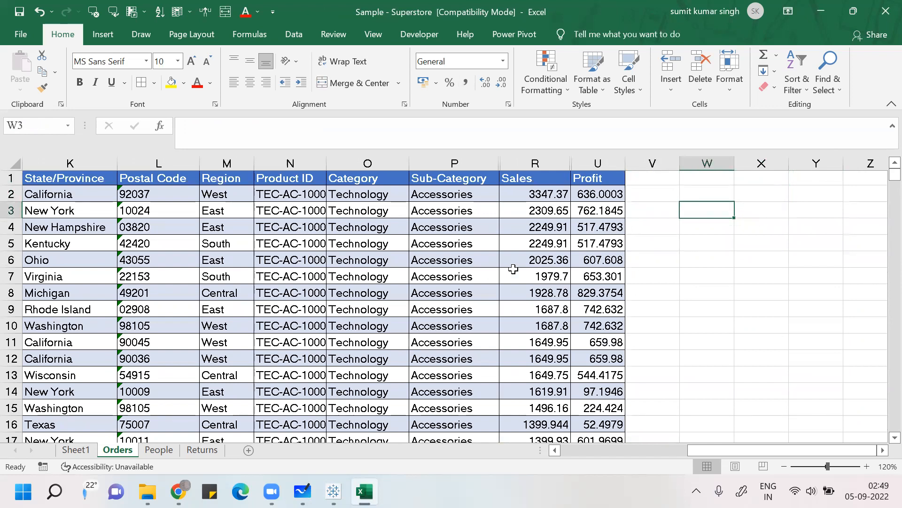
Step: Enter the headers Category, Region and Sales in cells W3 to Y3 and return to cell W4 under Category
text(Cat)
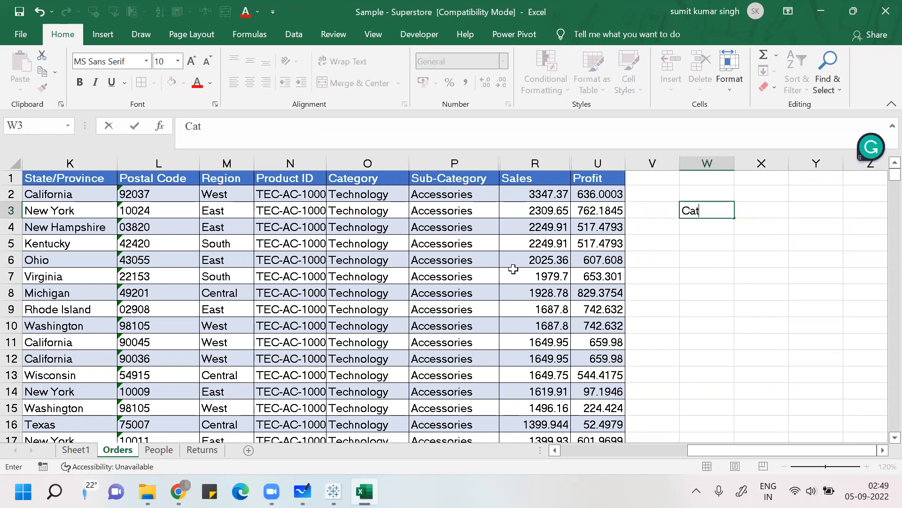
text(egory)
key(Return)
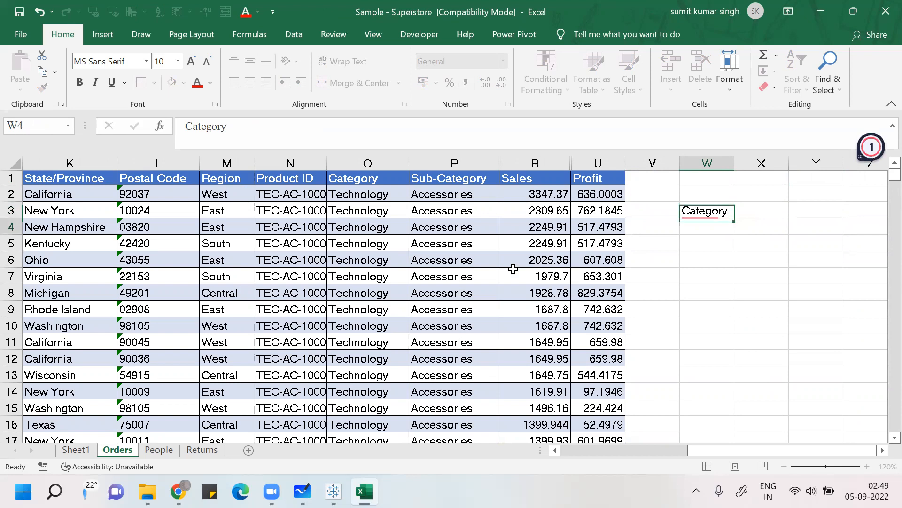
key(Return)
key(Up)
key(Up)
key(Right)
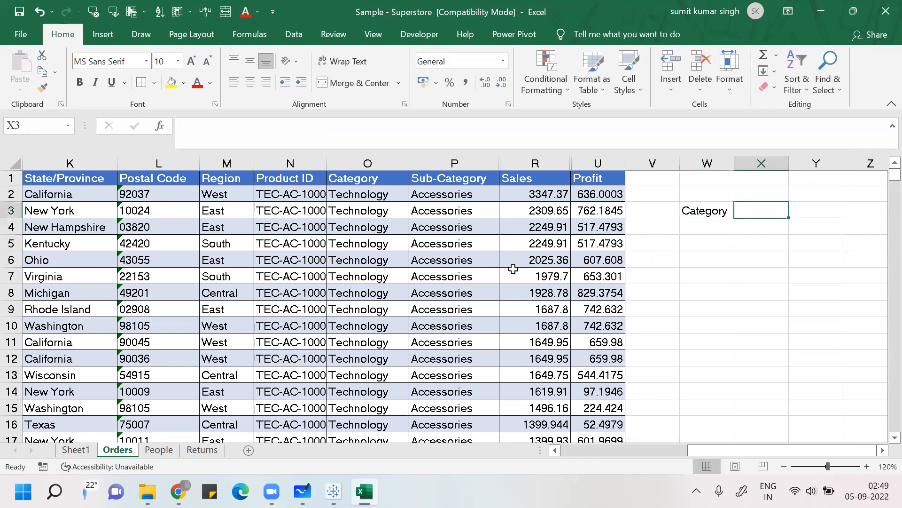
text(Regio)
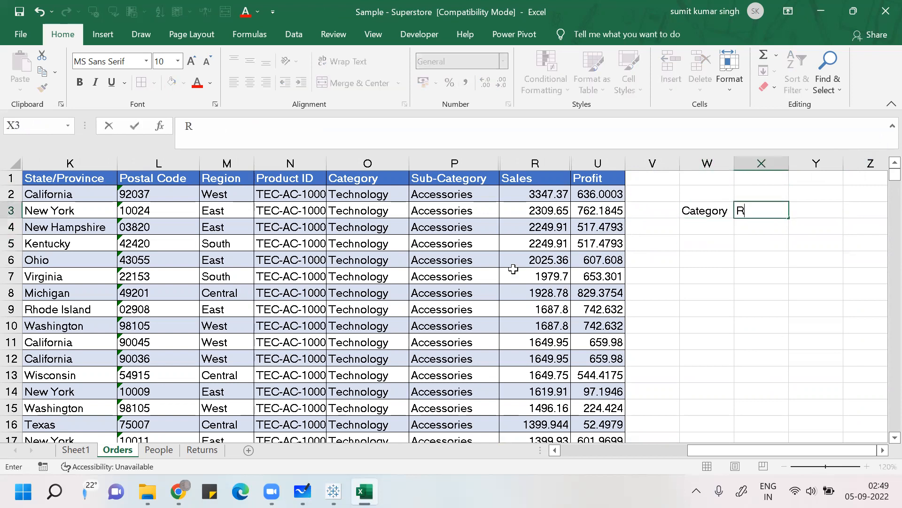
key(Return)
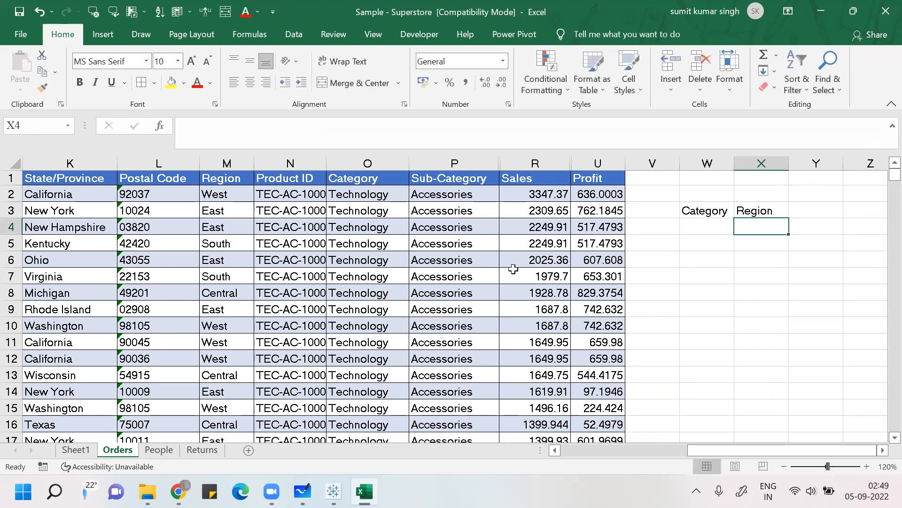
key(Up)
key(Right)
text(Sa)
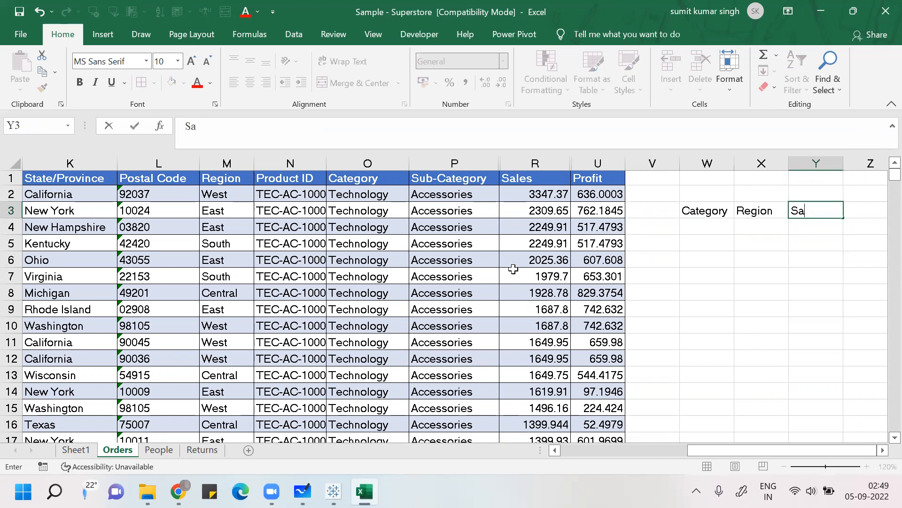
text(les)
key(Return)
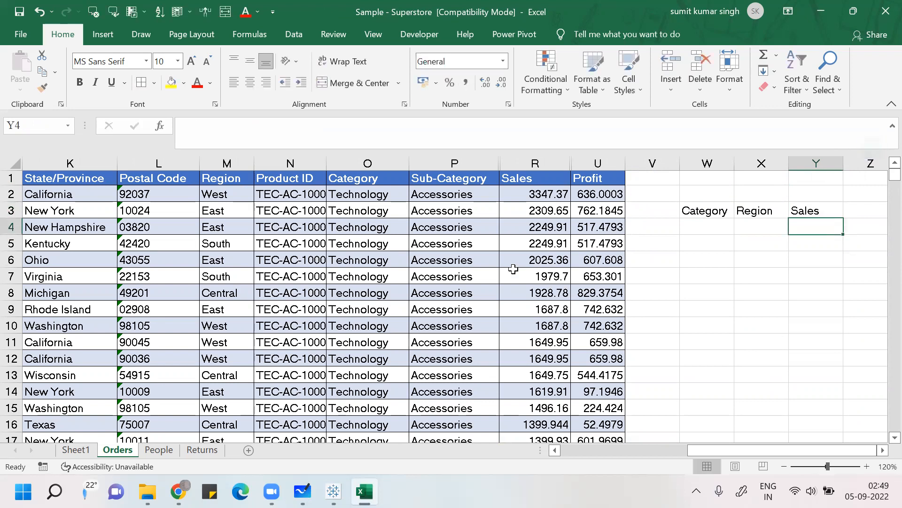
key(Left)
key(Left)
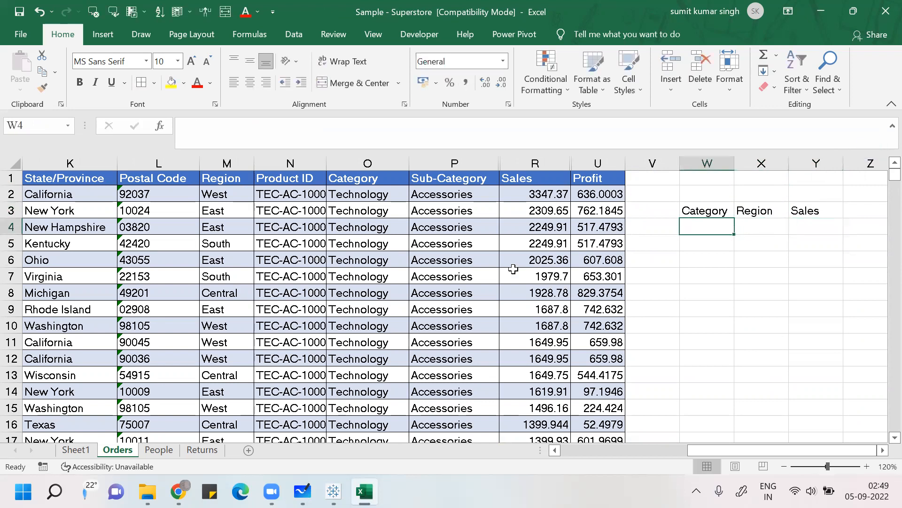
Step: Look through the Category column of the Orders table to check its category values
click(359, 229)
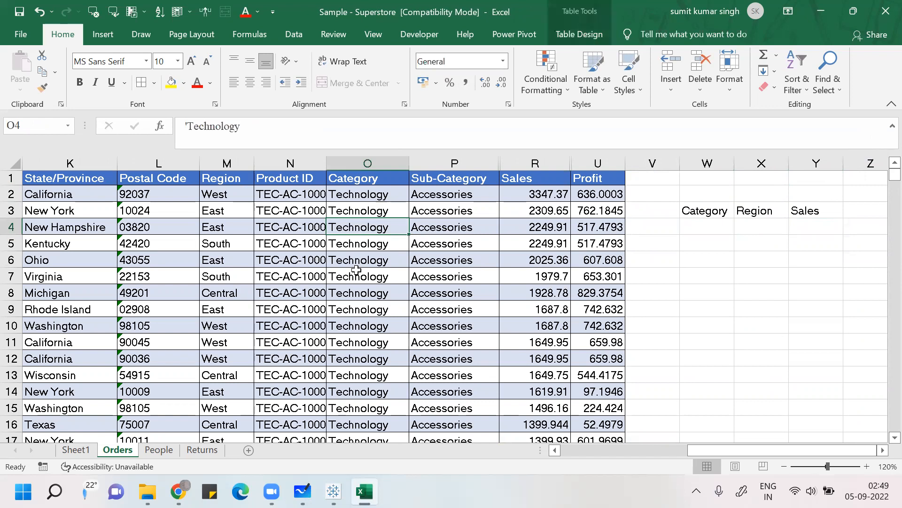
key(ctrl+Down)
key(Up)
key(Up)
key(Up)
key(Up)
key(Up)
key(Up)
key(Up)
key(Up)
key(Up)
key(Up)
key(Up)
key(Up)
key(Up)
key(Up)
key(Up)
key(Up)
key(Up)
key(Up)
key(Up)
key(Up)
key(Up)
key(Up)
key(Up)
key(Up)
key(Up)
key(Up)
key(Up)
key(Up)
key(Up)
key(Up)
key(Up)
key(Up)
key(Up)
key(Up)
key(Up)
key(Up)
key(Up)
key(Up)
key(Up)
key(Up)
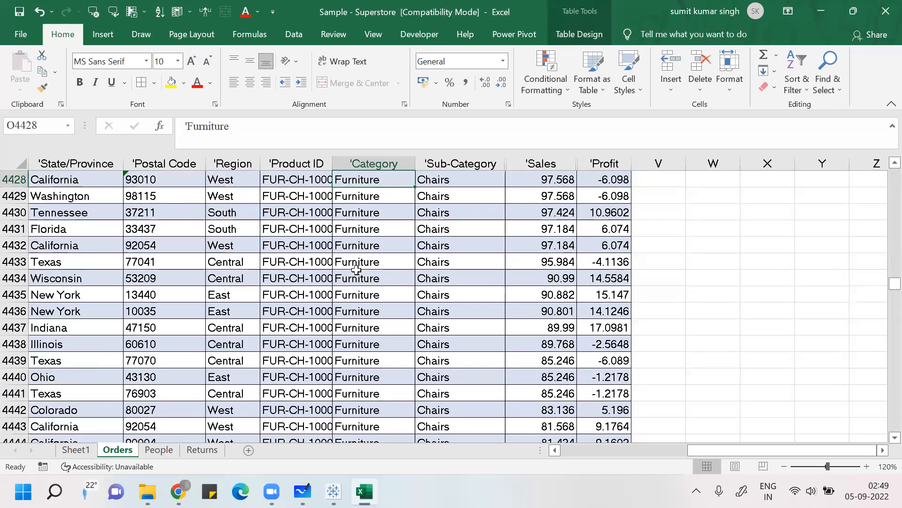
Step: Look upward through the Furniture rows in the Category column of the Orders table
key(Up)
key(Up)
key(Up)
key(Up)
key(Up)
key(Up)
key(Up)
key(Up)
key(Up)
key(Up)
key(Up)
key(Up)
key(Up)
key(Up)
key(Up)
key(Up)
key(Up)
key(Up)
key(Up)
key(Up)
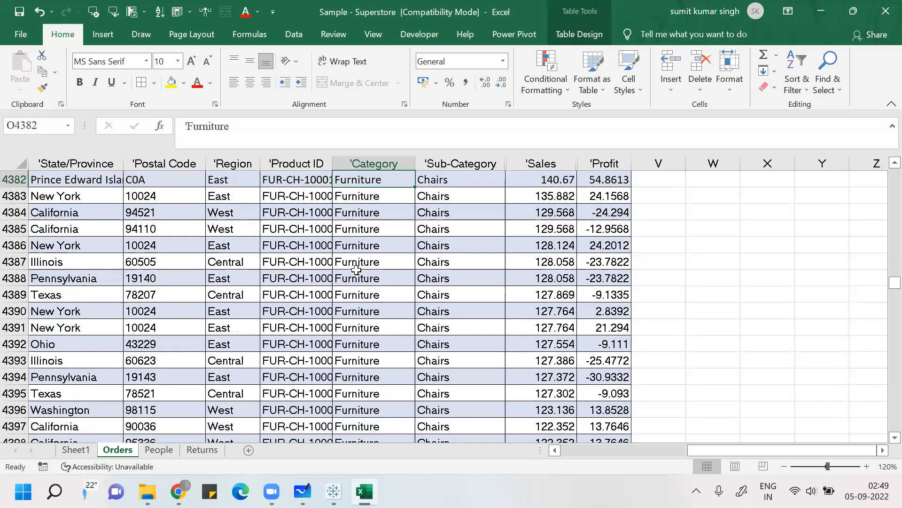
key(Up)
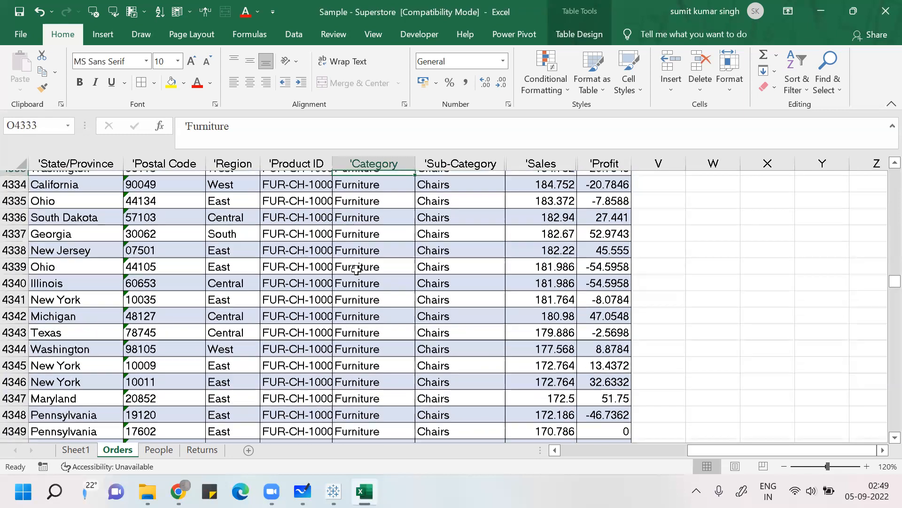
Step: Turn on the Orders table's filter controls and filter the Category column to show only Office Supplies
key(alt)
key(d)
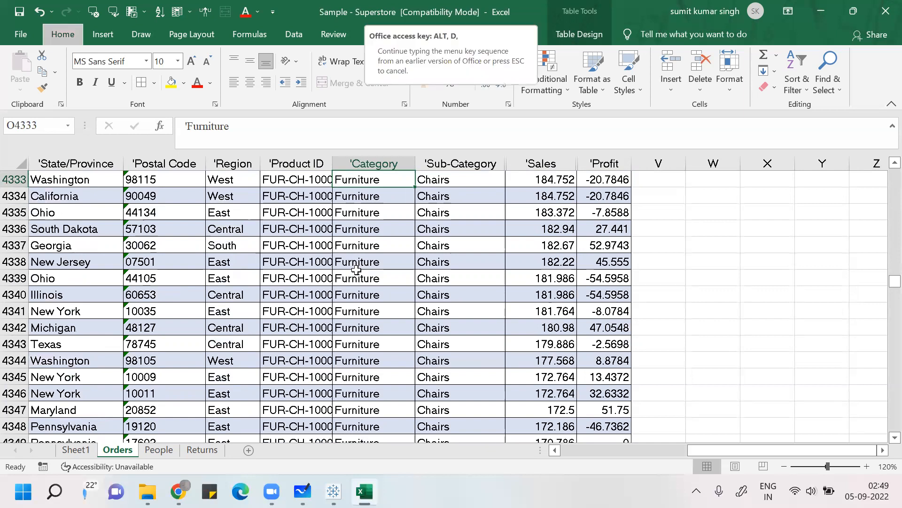
key(f)
key(f)
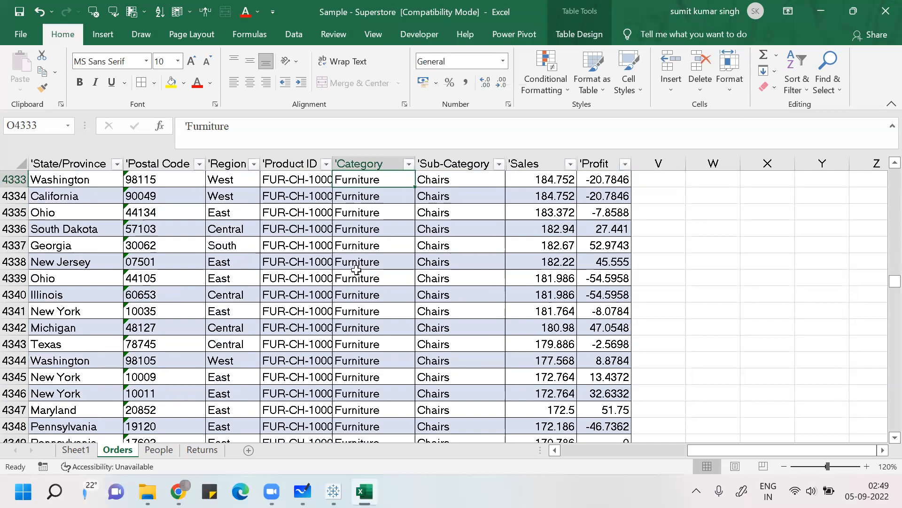
click(409, 164)
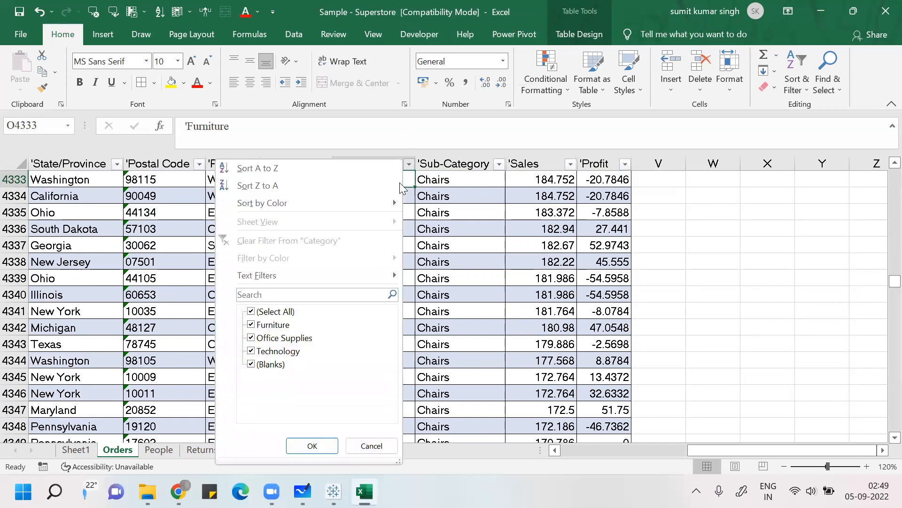
click(282, 312)
click(284, 338)
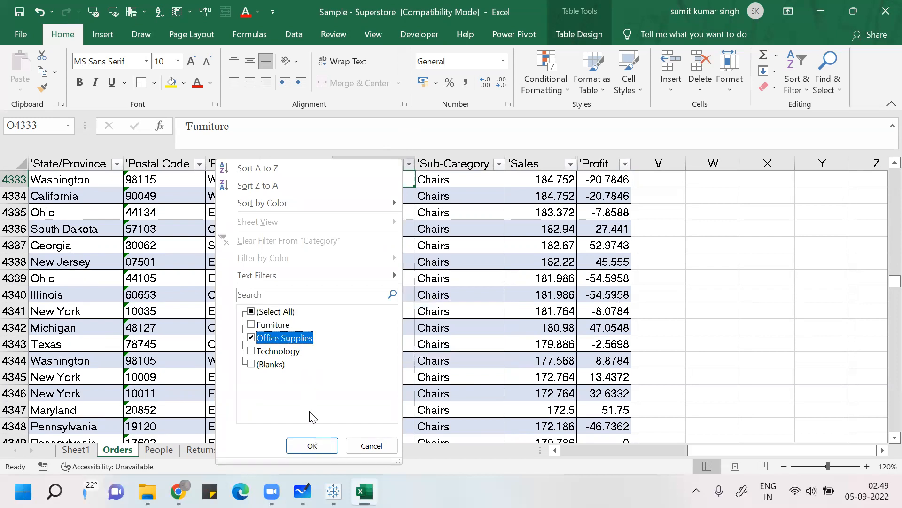
click(312, 445)
Step: Copy the Office Supplies entry in cell O4564 and turn off the Orders table's filter
click(362, 293)
key(ctrl+c)
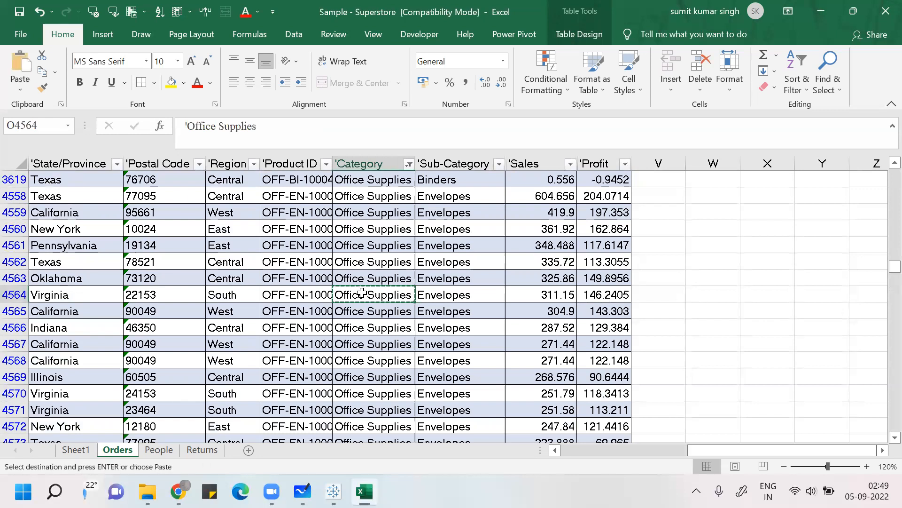
key(alt+d)
key(f)
key(f)
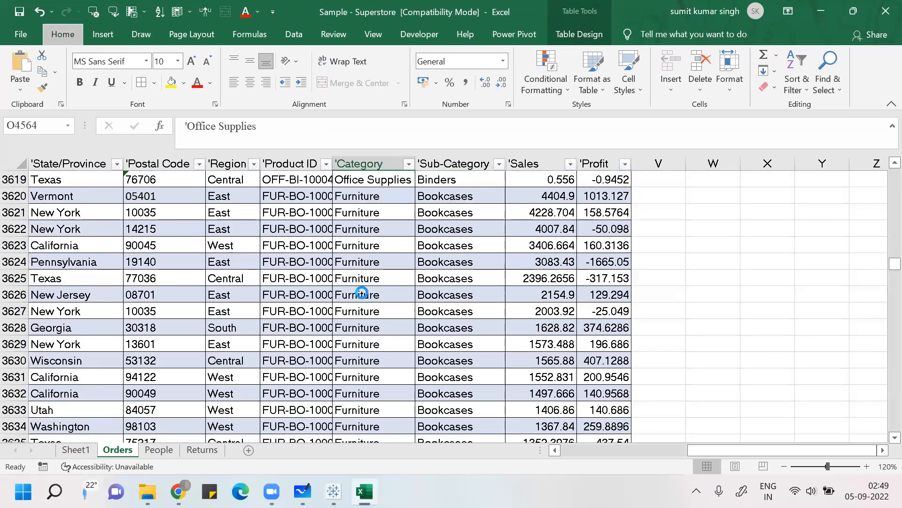
Step: Look upward through the Category and Sub-Category columns, from the Copiers rows to the Chairs rows
key(Up)
key(Up)
key(Up)
key(Up)
key(Up)
key(Up)
key(Up)
key(Up)
key(Up)
key(Up)
key(Up)
key(Up)
key(Up)
key(Up)
key(Up)
key(Up)
key(Up)
key(Up)
key(Up)
key(Up)
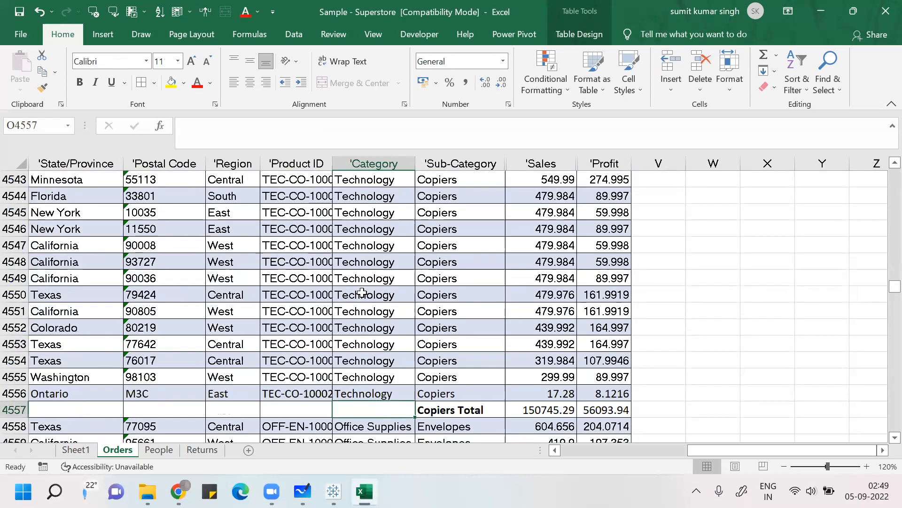
key(Right)
key(Right)
key(Right)
key(Right)
key(Right)
key(Right)
key(Right)
key(Right)
key(Right)
key(Right)
key(Right)
key(Right)
key(Right)
key(Right)
key(Right)
key(Right)
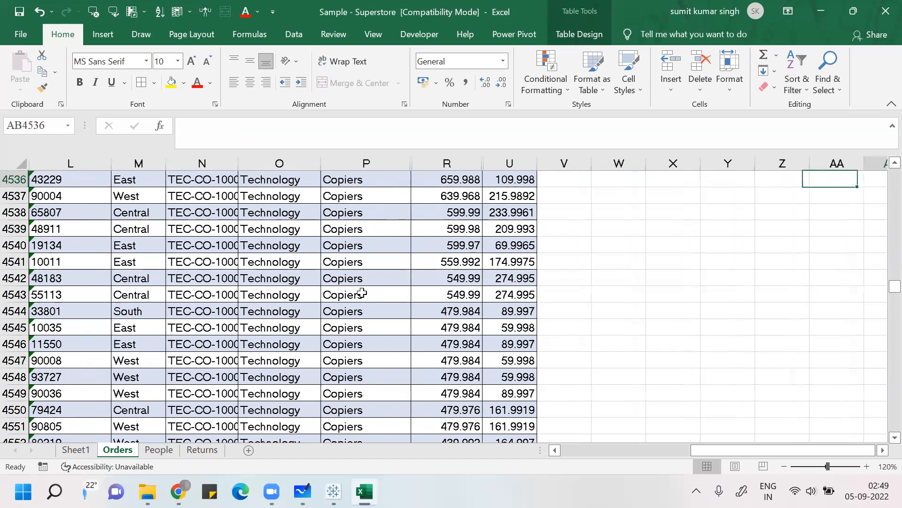
key(Left)
key(Left)
key(Left)
key(Left)
key(Left)
key(Left)
key(Left)
key(Left)
key(Left)
key(Left)
key(Left)
key(Left)
key(Left)
key(Left)
key(Left)
key(Left)
key(Up)
key(Up)
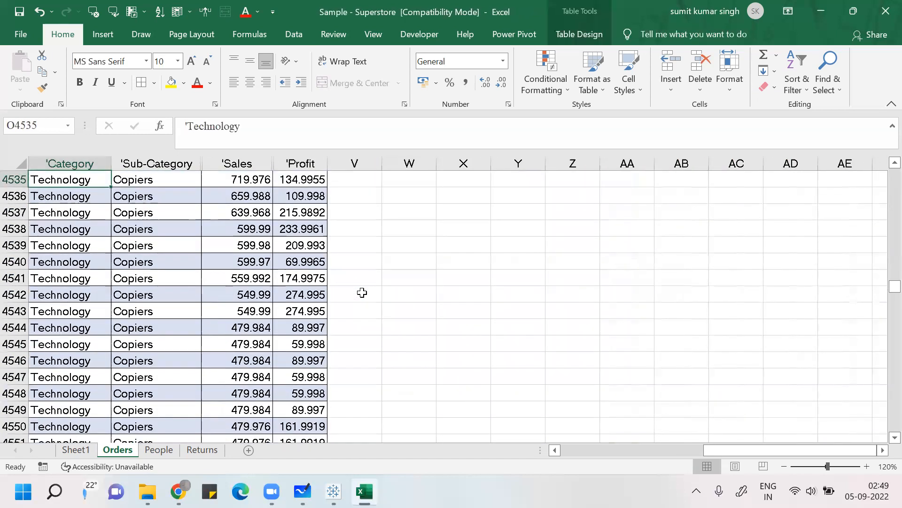
key(Up)
key(Up)
key(Up)
key(Up)
key(Up)
key(Up)
key(Up)
key(Up)
key(Up)
key(Up)
key(Up)
key(Up)
key(Up)
key(Up)
key(Up)
key(Up)
key(Up)
key(Up)
key(Up)
key(Up)
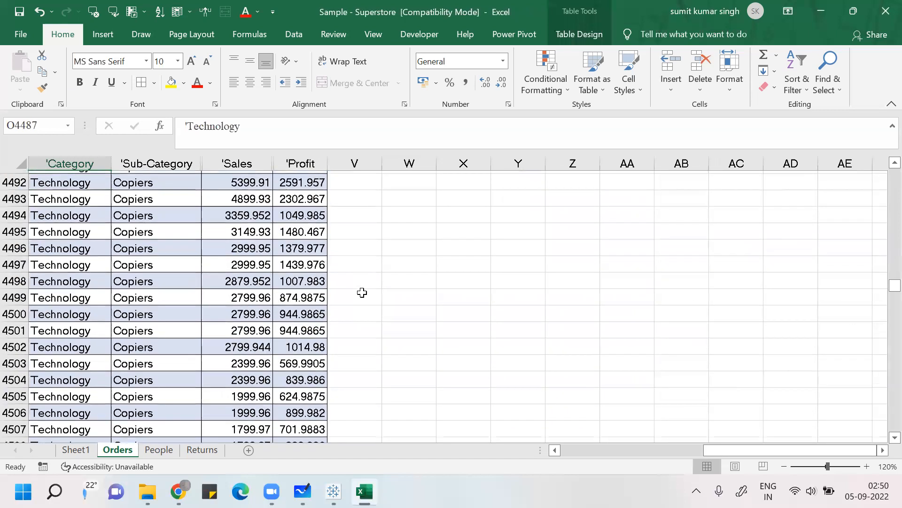
key(Right)
key(Up)
key(Up)
key(Up)
key(Up)
key(Up)
key(Up)
key(Up)
key(Up)
key(Up)
key(Up)
key(Up)
key(Up)
key(Up)
key(Up)
key(Up)
key(Up)
key(Up)
key(Up)
key(Up)
key(Up)
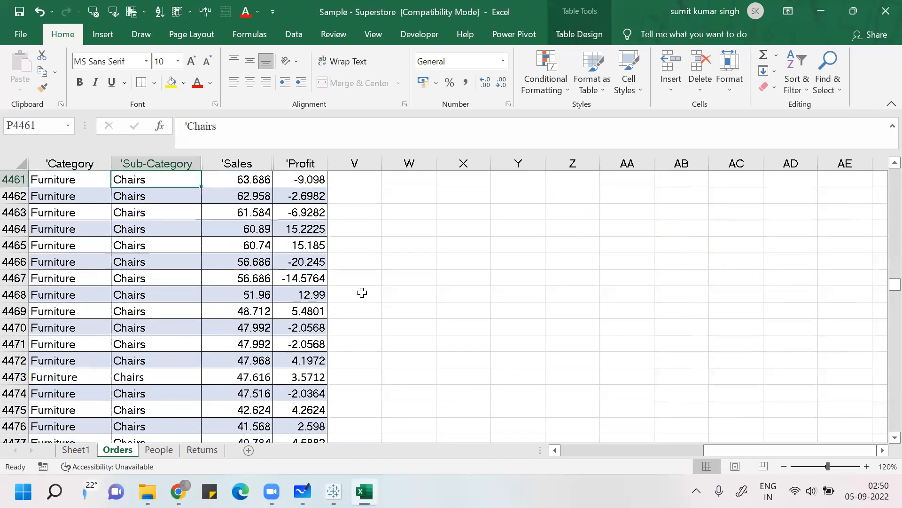
Step: Go back to the top of the Orders sheet and select cell W4 below the side block's Category heading
key(ctrl+Up)
key(Right)
key(Right)
key(Right)
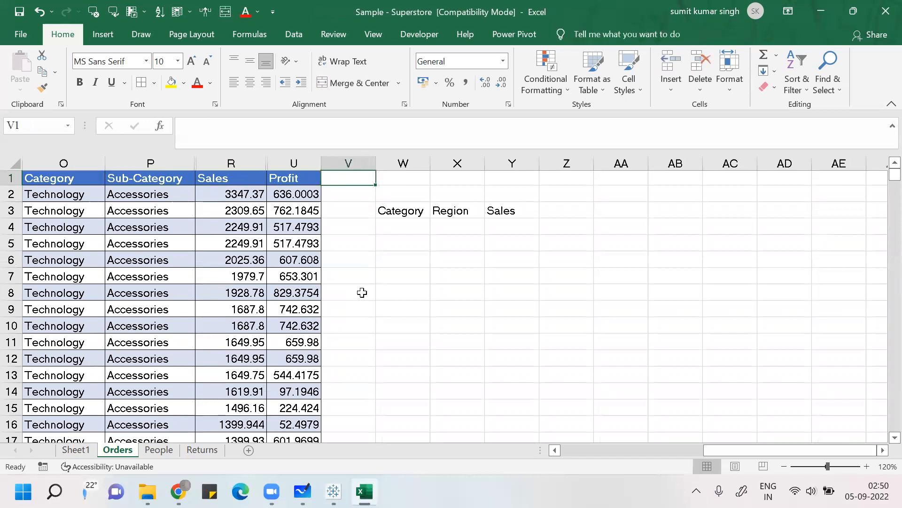
key(Right)
key(Down)
key(Down)
key(Down)
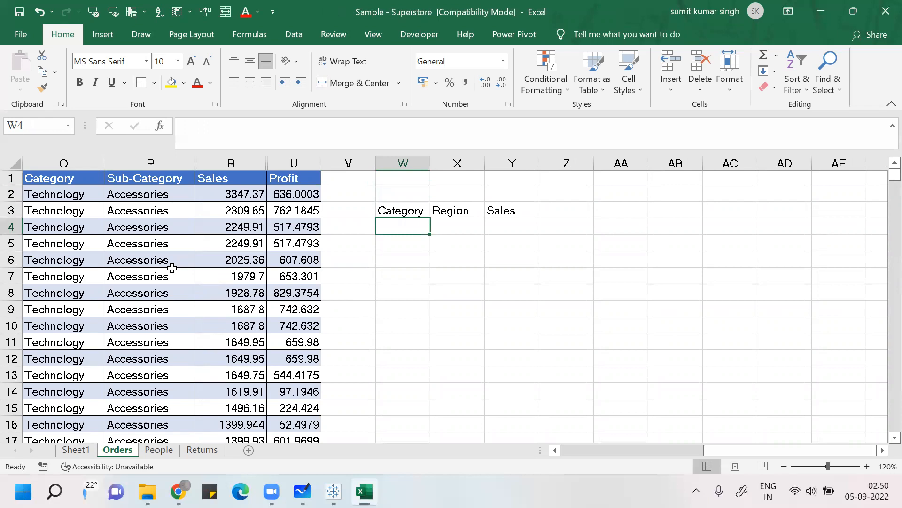
Step: Look downward through the Technology rows in the Category column of the Orders table, starting from cell O5
click(59, 249)
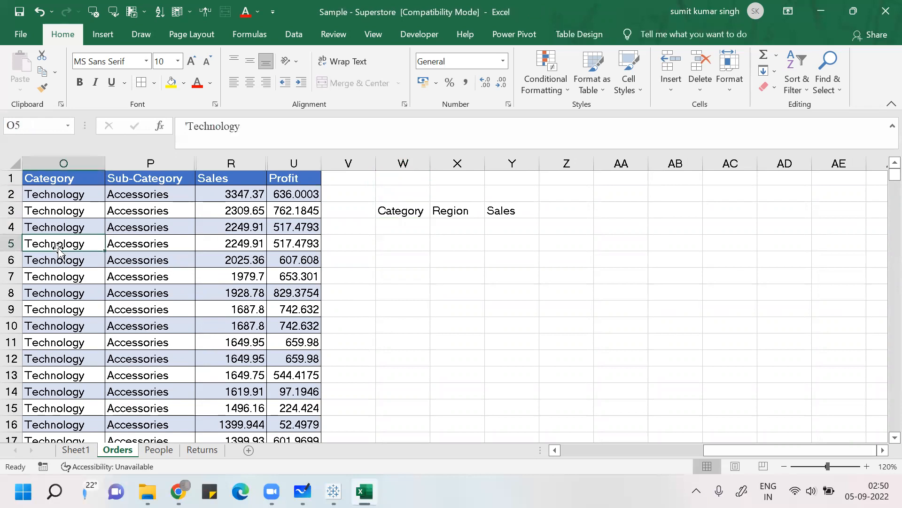
key(Down)
key(Down)
key(Down)
key(Down)
key(Down)
key(Down)
key(Down)
key(Down)
key(Down)
key(Down)
key(Down)
key(Down)
key(Down)
key(Down)
key(Down)
key(Down)
key(Down)
key(Down)
key(Down)
key(Down)
key(Down)
key(Down)
key(Down)
key(Down)
key(Down)
key(Down)
key(Down)
key(Down)
key(Down)
key(Down)
key(Down)
key(Down)
key(Down)
key(Down)
key(Down)
key(Down)
key(Down)
key(Down)
key(Down)
key(Down)
key(Down)
key(Down)
key(Down)
key(Down)
key(Down)
key(Down)
key(Down)
key(Down)
key(Down)
key(Down)
key(Down)
key(Down)
key(Down)
key(Down)
key(ctrl+Down)
key(ctrl+Up)
key(Down)
key(Down)
key(Down)
key(Down)
key(Down)
key(Down)
key(Down)
key(Down)
key(Down)
key(Down)
key(Down)
key(Down)
key(Down)
key(Down)
key(Down)
key(Down)
key(Down)
key(Down)
key(Down)
key(Down)
key(Down)
key(Down)
key(Down)
key(Down)
key(Down)
key(Down)
key(Down)
key(Down)
key(Down)
key(Down)
key(Down)
key(Down)
key(Down)
key(Down)
key(Down)
key(Down)
key(Down)
key(Down)
key(Down)
key(Down)
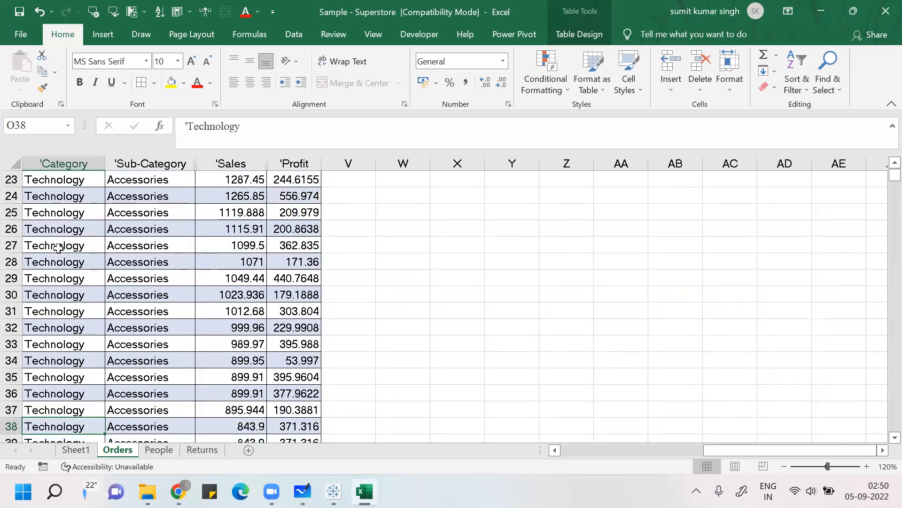
Step: Turn on the Orders table's filter controls from the Category header in O1 and sort the Category column A to Z
key(Up)
key(Up)
key(Up)
key(Up)
key(Up)
key(Up)
key(Up)
key(Up)
key(Up)
key(Up)
key(Up)
key(Up)
key(Up)
key(Up)
key(Up)
key(Up)
key(Up)
key(Up)
key(Up)
key(Up)
key(Up)
key(Up)
key(Up)
key(Up)
key(Up)
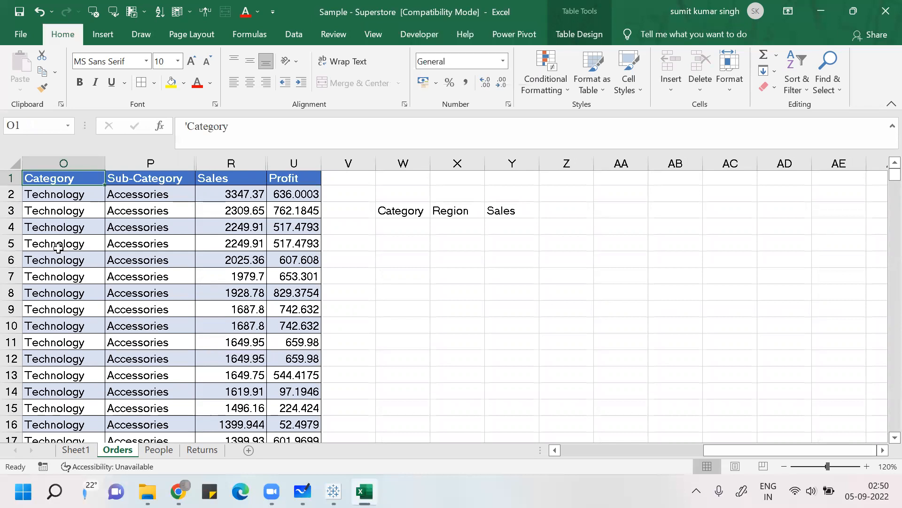
key(ctrl+shift+l)
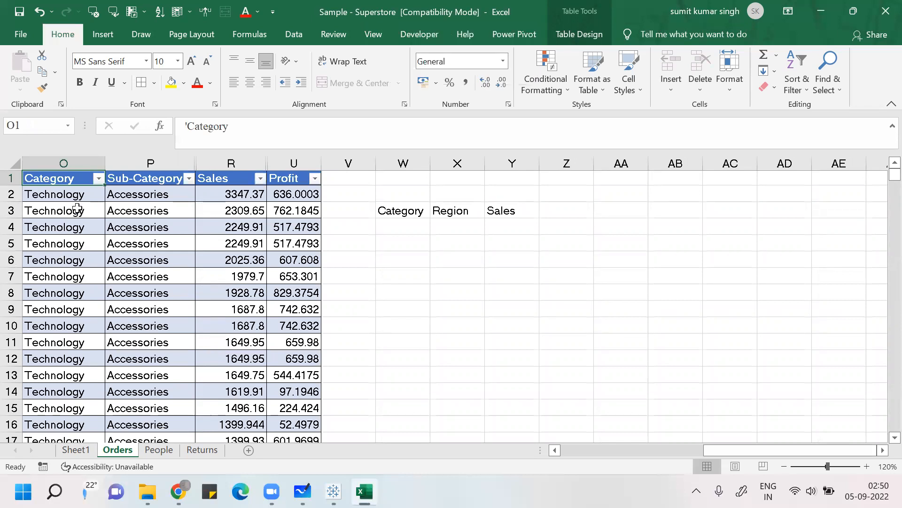
click(99, 184)
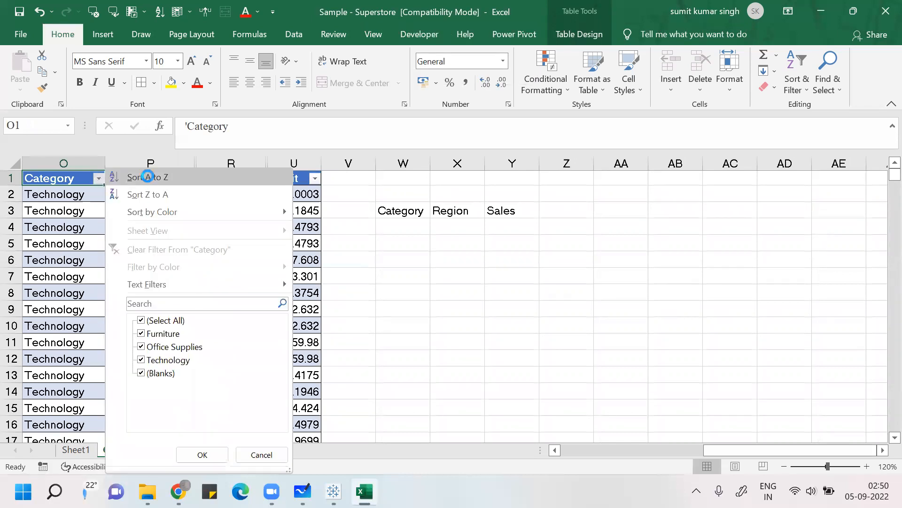
click(147, 176)
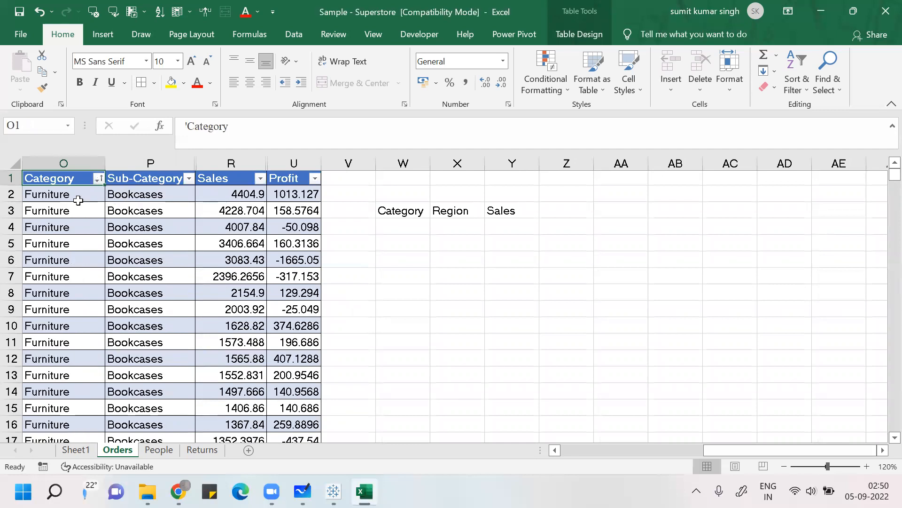
Step: Look downward through the sorted Category column of the Orders table from cell O2, past the Furniture Bookcases rows and into the Chairs rows
click(60, 199)
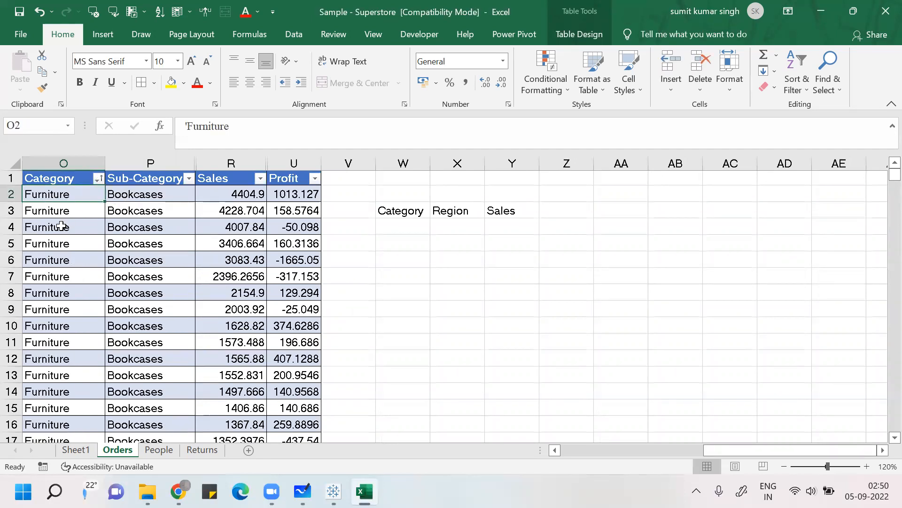
key(Down)
key(Down)
key(Down)
key(Down)
key(Down)
key(Down)
key(Down)
key(Down)
key(Down)
key(Down)
key(Down)
key(Down)
key(Down)
key(Down)
key(Down)
key(Down)
key(Down)
key(Down)
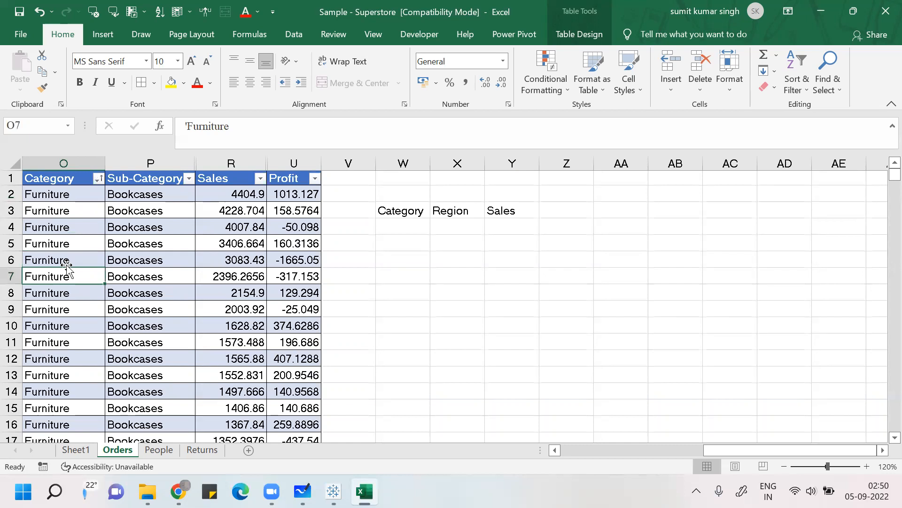
key(Down)
key(Down)
key(Down)
key(Down)
key(Down)
key(Down)
key(Down)
key(Down)
key(Down)
key(Down)
key(Down)
key(Down)
key(Down)
key(Down)
key(Down)
key(Down)
key(Down)
key(Down)
key(Down)
key(Down)
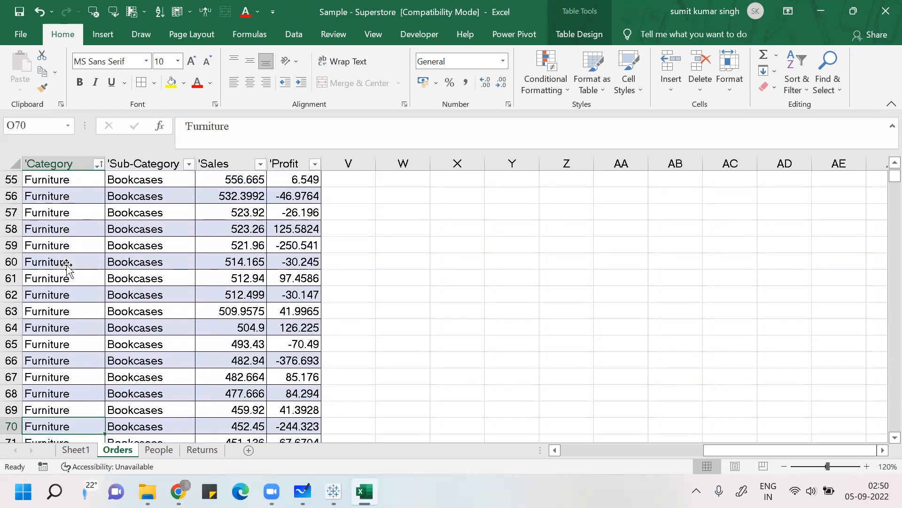
key(Down)
key(Down)
key(Down)
key(Down)
key(Down)
key(Down)
key(Down)
key(Down)
key(Down)
key(Down)
key(Down)
key(Down)
key(Down)
key(Down)
key(Down)
key(Down)
key(Down)
key(Down)
key(Down)
key(Down)
key(Down)
key(Down)
key(Down)
key(Down)
key(Down)
key(Down)
key(Down)
key(Down)
key(Down)
key(Down)
key(Down)
key(Down)
key(Down)
key(Down)
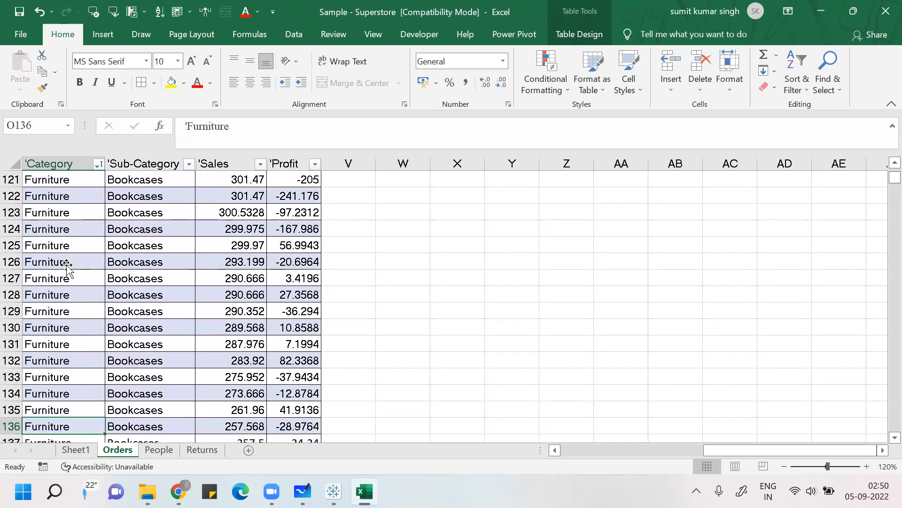
key(Down)
key(Down)
key(Down)
key(Down)
key(Down)
key(Down)
key(Down)
key(Down)
key(Down)
key(Down)
key(Down)
key(Down)
key(Down)
key(Down)
key(Down)
key(Down)
key(Down)
key(Down)
key(Down)
key(Down)
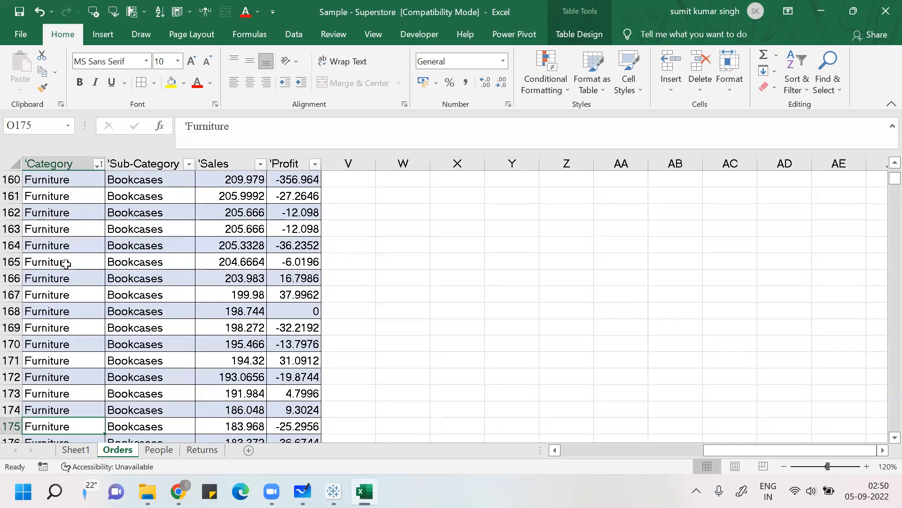
key(Down)
key(Down)
key(Down)
key(Down)
key(Down)
key(Down)
key(Down)
key(Down)
key(Down)
key(Down)
key(Down)
key(Down)
key(Down)
key(Down)
key(Down)
key(Down)
key(Down)
key(Down)
key(Down)
key(Down)
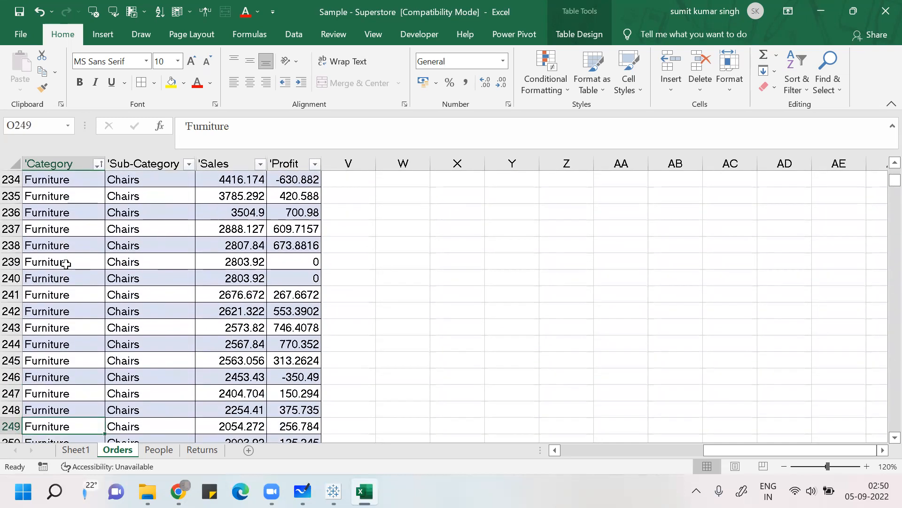
key(Down)
key(Down)
key(Down)
key(Down)
key(Down)
key(Down)
key(Down)
key(Down)
key(Down)
key(Down)
key(Down)
key(Down)
key(Down)
key(Down)
key(Down)
key(Down)
key(Down)
key(Down)
key(Down)
key(Down)
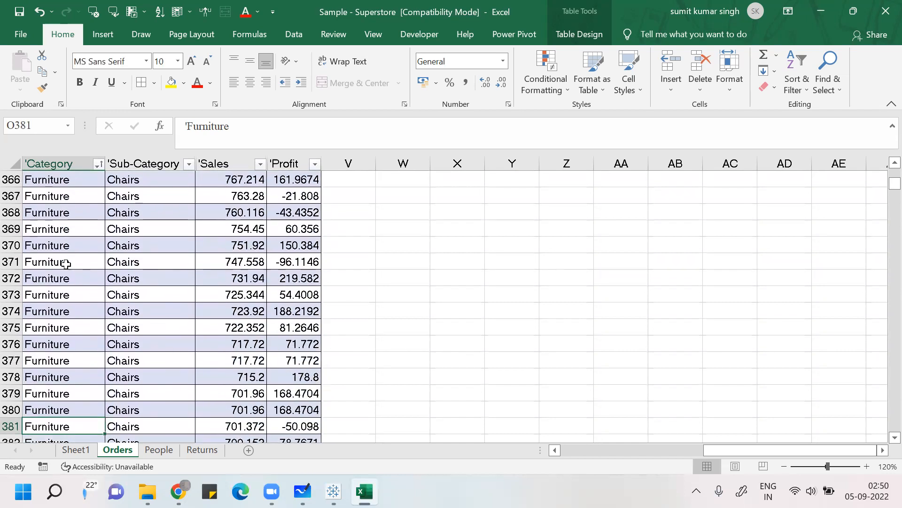
key(Down)
key(Down)
key(Down)
key(Down)
key(Down)
key(Down)
key(Down)
key(Down)
key(Down)
key(Down)
key(Down)
key(Down)
key(Down)
key(Down)
key(Down)
key(Down)
key(Down)
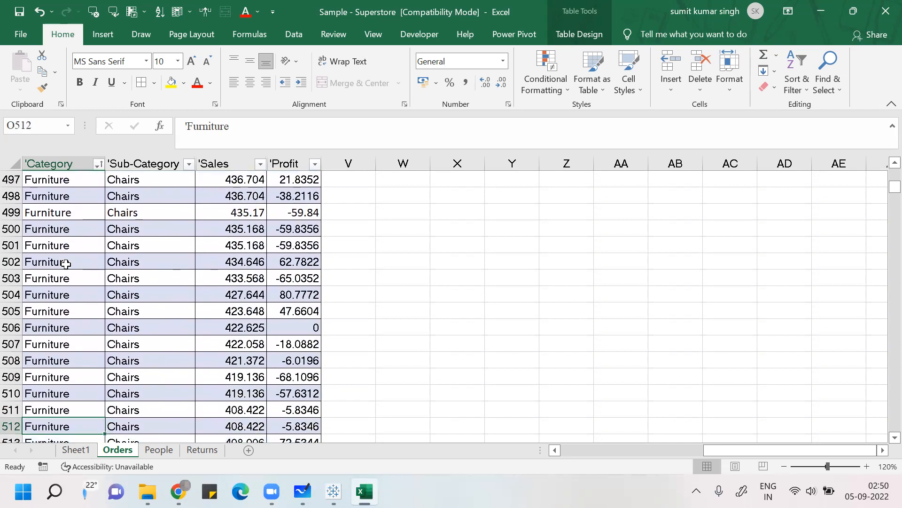
Step: Look further down the sorted Category column of the Orders table through the Furniture Chairs rows, from O512 to about row 816
key(Down)
key(Down)
key(Down)
key(Down)
key(Down)
key(Down)
key(Down)
key(Down)
key(Down)
key(Down)
key(Down)
key(Down)
key(Down)
key(Down)
key(Down)
key(Down)
key(Down)
key(Down)
key(Down)
key(Down)
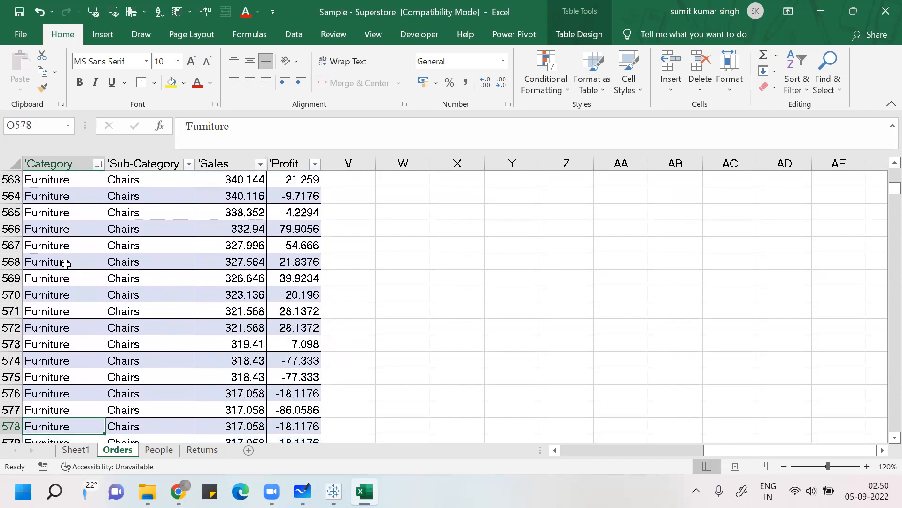
key(Down)
key(Down)
key(Down)
key(Down)
key(Down)
key(Down)
key(Down)
key(Down)
key(Down)
key(Down)
key(Down)
key(Down)
key(Down)
key(Down)
key(Down)
key(Down)
key(Down)
key(Down)
key(Down)
key(Down)
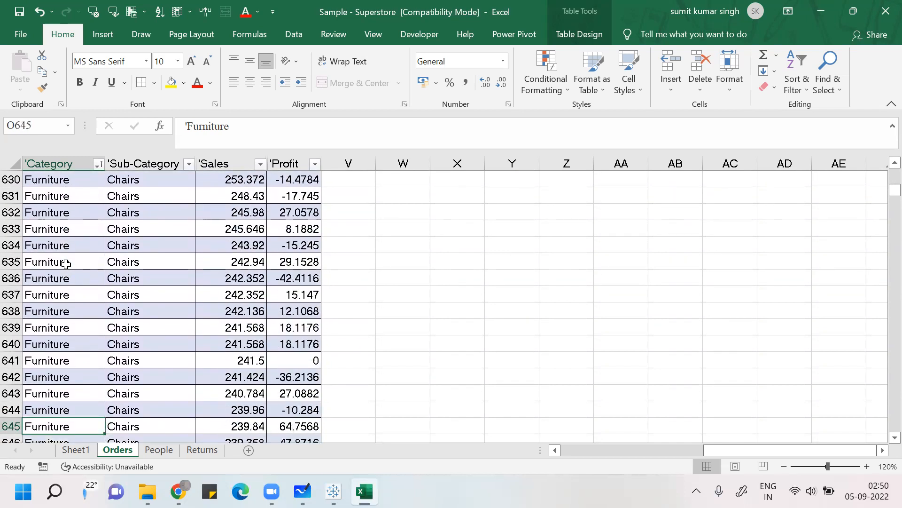
key(Down)
key(Down)
key(Down)
key(Down)
key(Down)
key(Down)
key(Down)
key(Down)
key(Down)
key(Down)
key(Down)
key(Down)
key(Down)
key(Down)
key(Down)
key(Down)
key(Down)
key(Down)
key(Down)
key(Down)
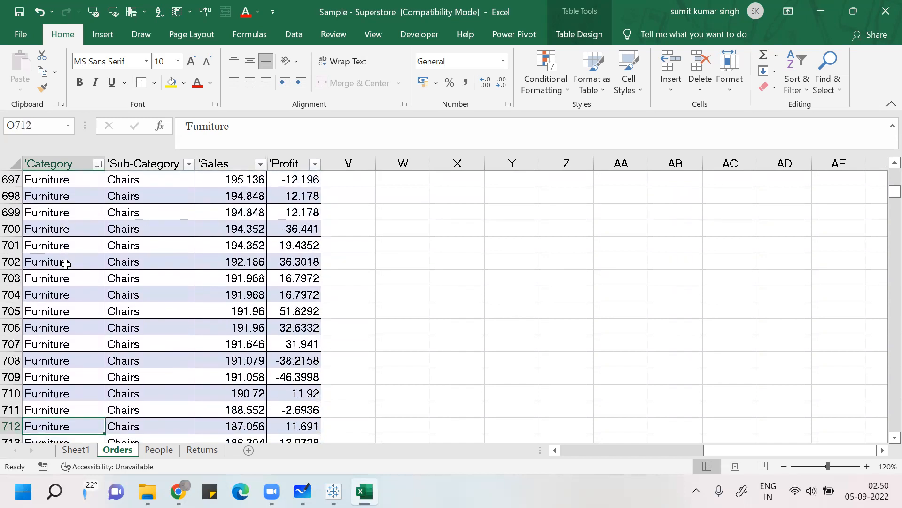
key(Down)
key(Down)
key(Down)
key(Down)
key(Down)
key(Down)
key(Down)
key(Down)
key(Down)
key(Down)
key(Down)
key(Down)
key(Down)
key(Down)
key(Down)
key(Down)
key(Down)
key(Down)
key(Down)
key(Down)
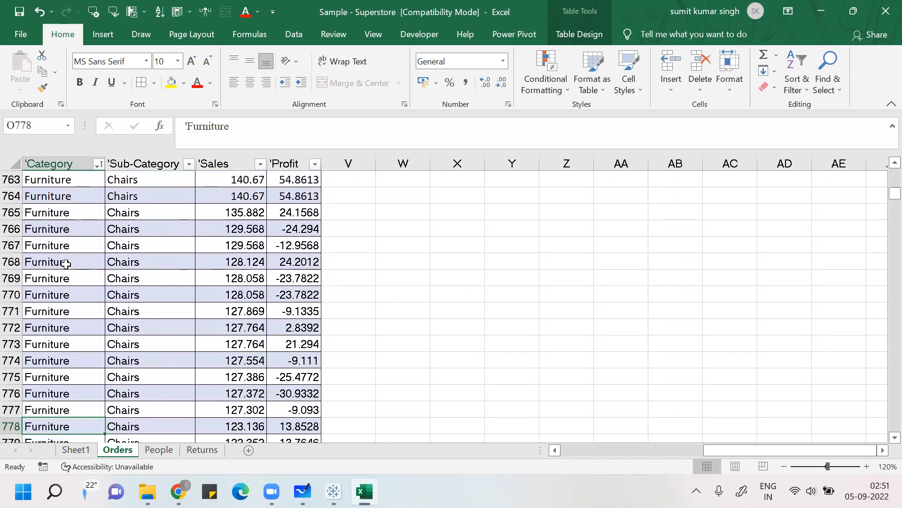
key(Down)
key(Down)
key(Down)
key(Down)
key(Down)
key(Down)
key(Down)
key(Down)
key(Down)
key(Down)
key(Down)
key(Down)
key(Down)
key(Down)
key(Down)
key(Down)
key(Down)
key(Down)
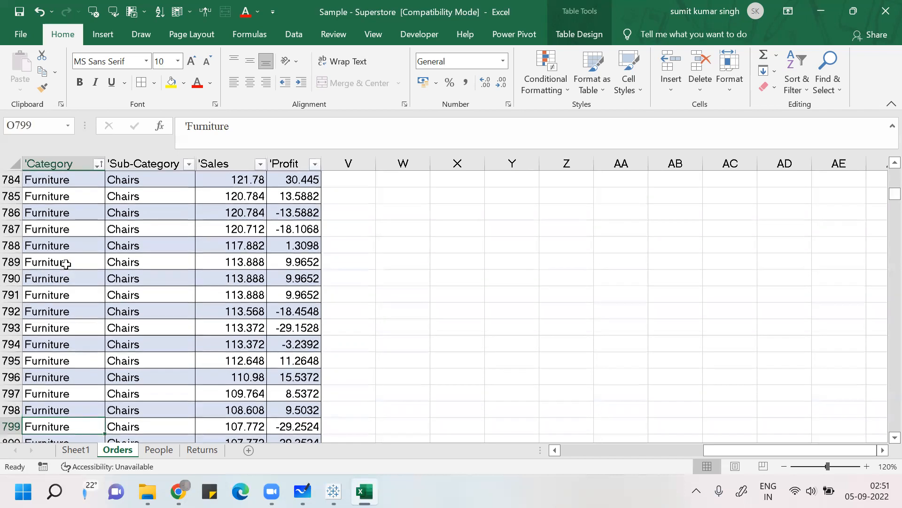
key(Up)
key(Up)
key(Up)
key(Up)
key(Up)
key(Up)
key(Up)
key(Up)
key(Up)
key(Up)
key(Up)
key(Up)
key(Up)
key(Up)
key(Up)
key(Up)
key(Up)
key(Up)
key(Up)
key(Up)
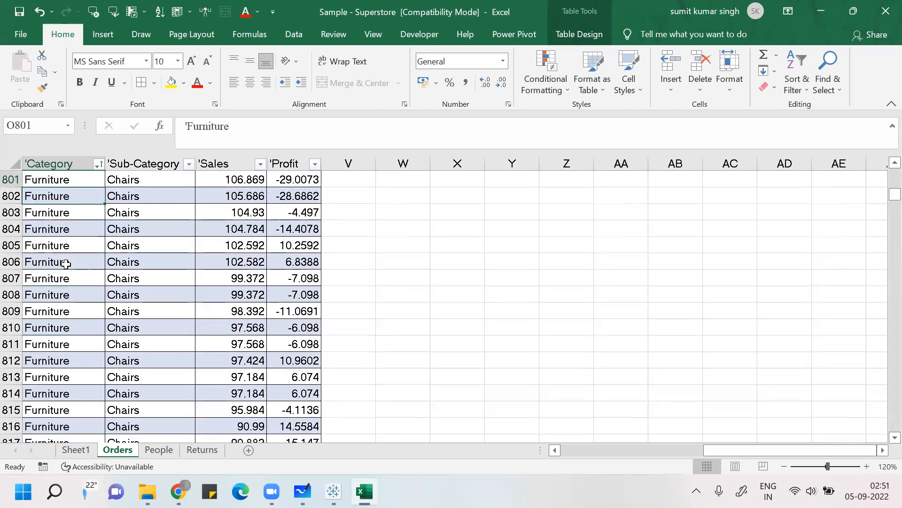
Step: Enter Office Supplies in W4 below the side block's Category heading and widen column W to fit the text
key(ctrl+Up)
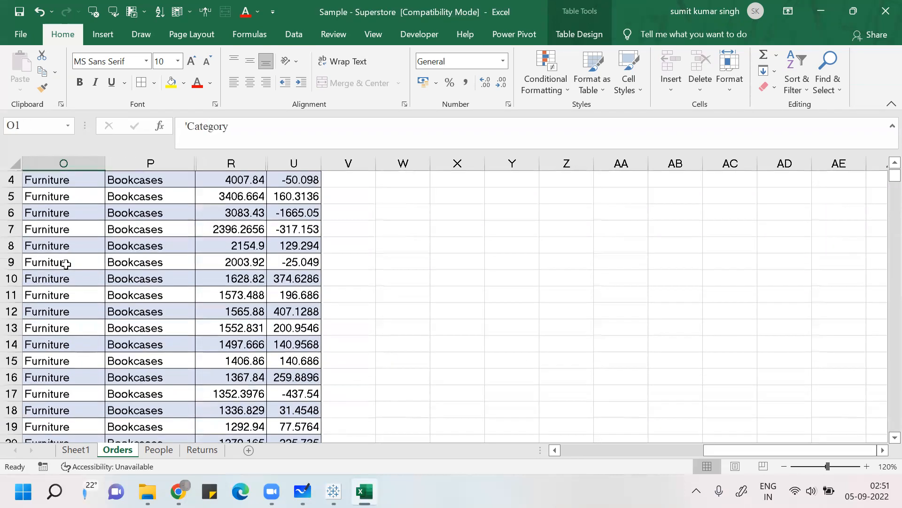
key(Right)
key(Right)
key(Right)
key(Right)
key(Right)
key(Down)
key(Down)
key(Down)
text(O)
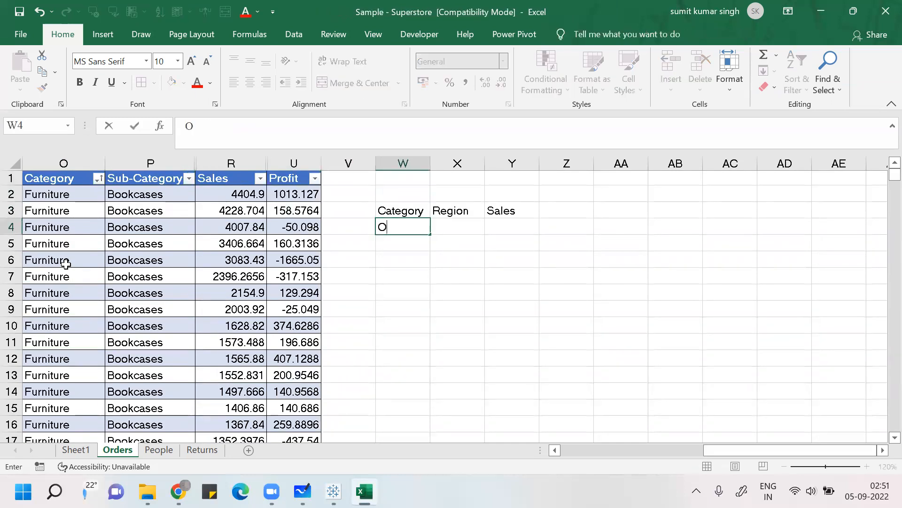
text(ffice Supplie)
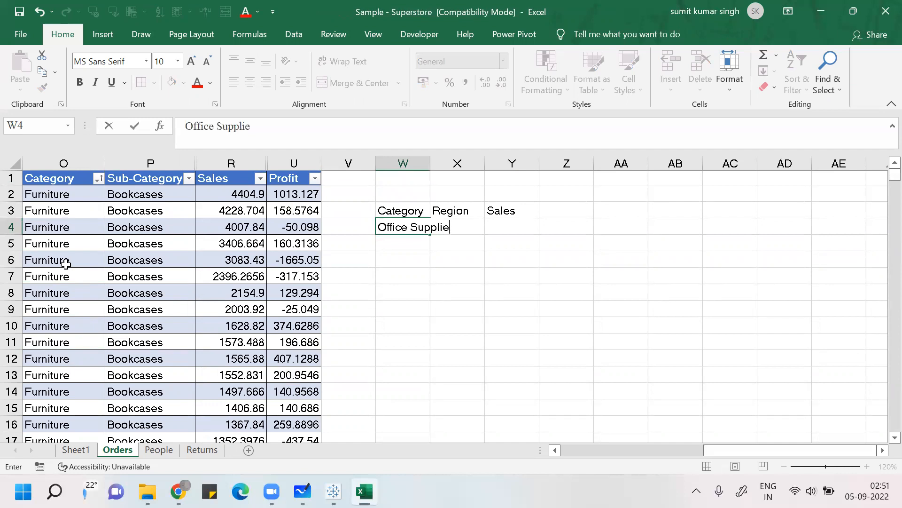
text(s)
key(Return)
drag(428, 164, 458, 165)
Step: Enter West in X4 below the side block's Region heading
key(Right)
key(Up)
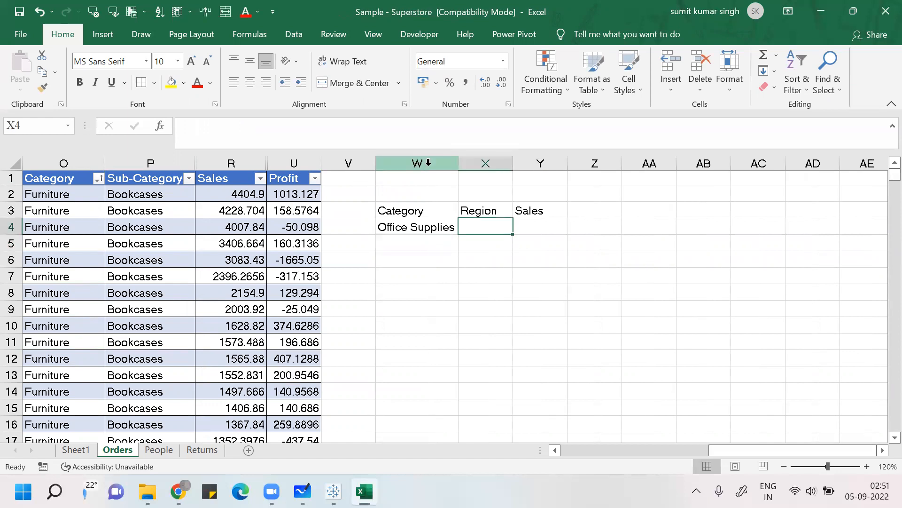
text(West)
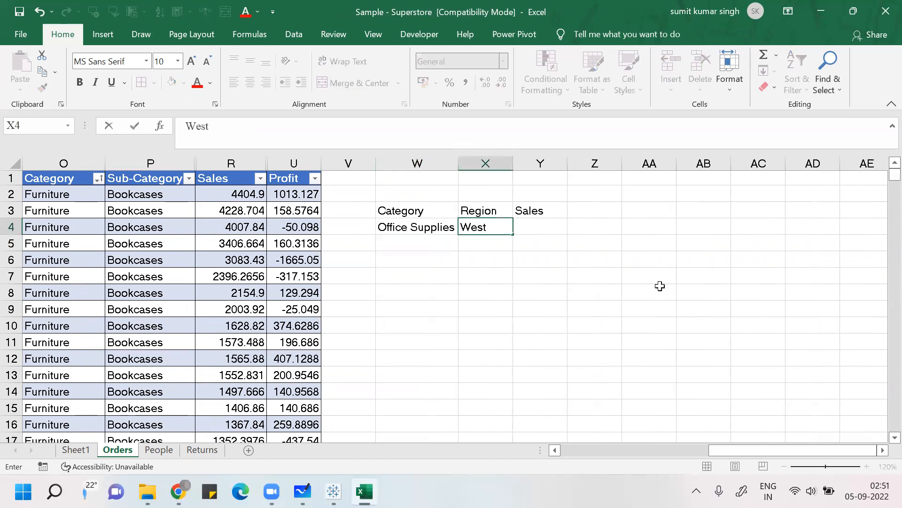
click(557, 291)
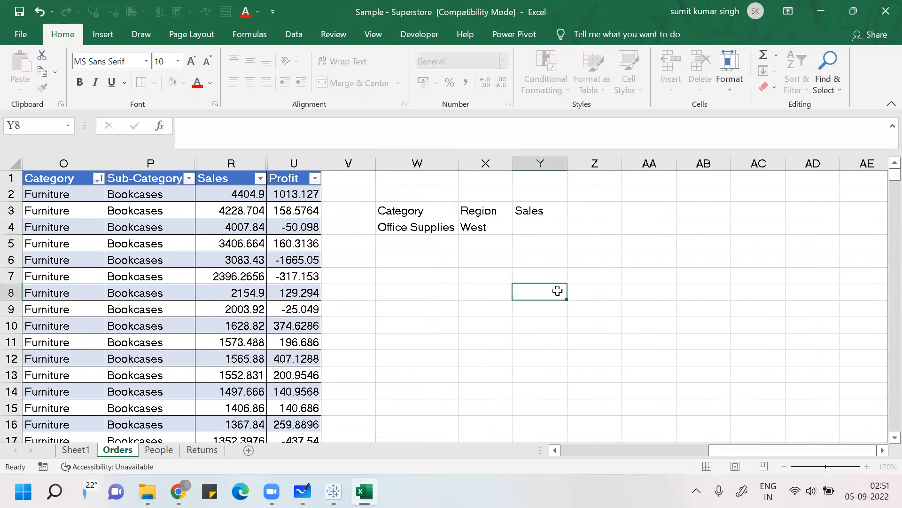
click(881, 67)
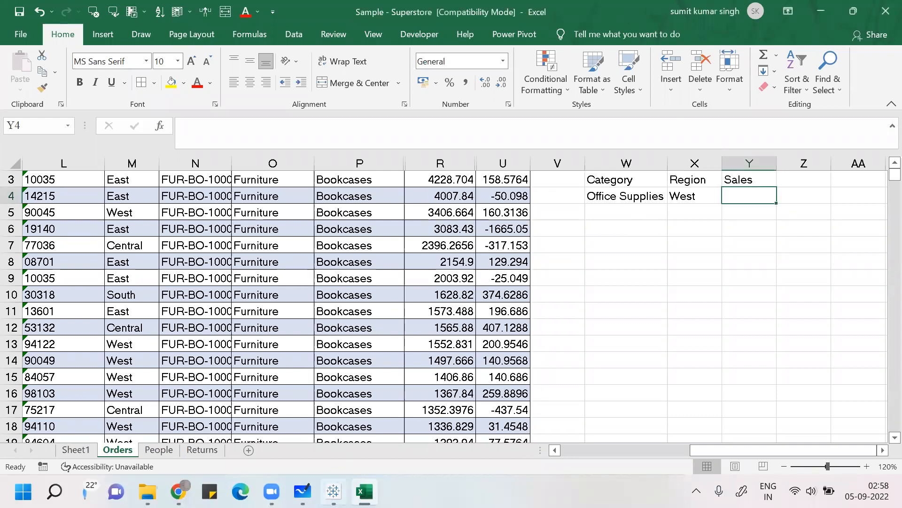
Step: Switch to Tableau and examine the Sales values of the Office Supplies and Technology bars on Sheet 1, including their regions
click(333, 491)
mouse_move(582, 334)
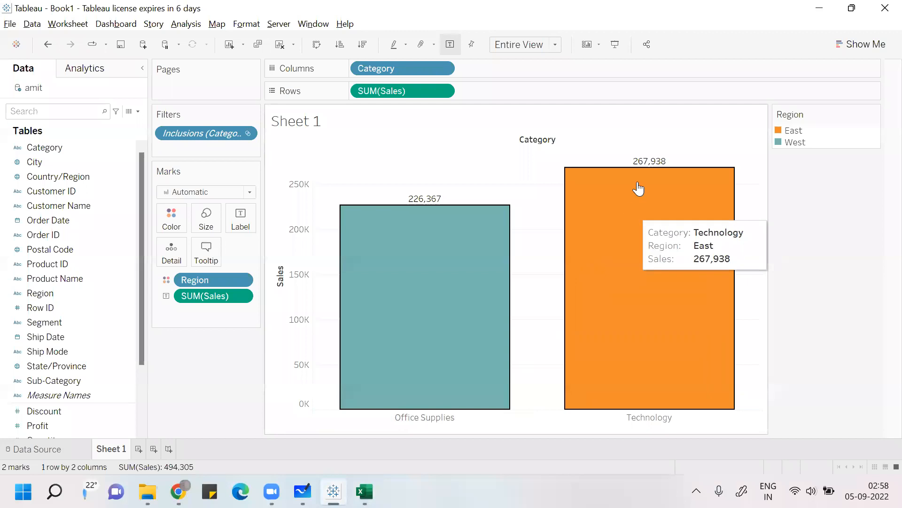
mouse_move(405, 356)
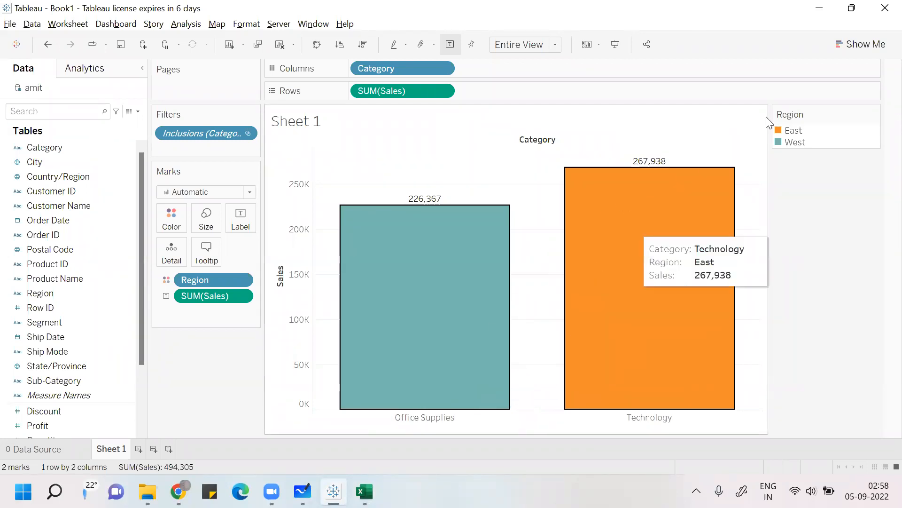
mouse_move(431, 209)
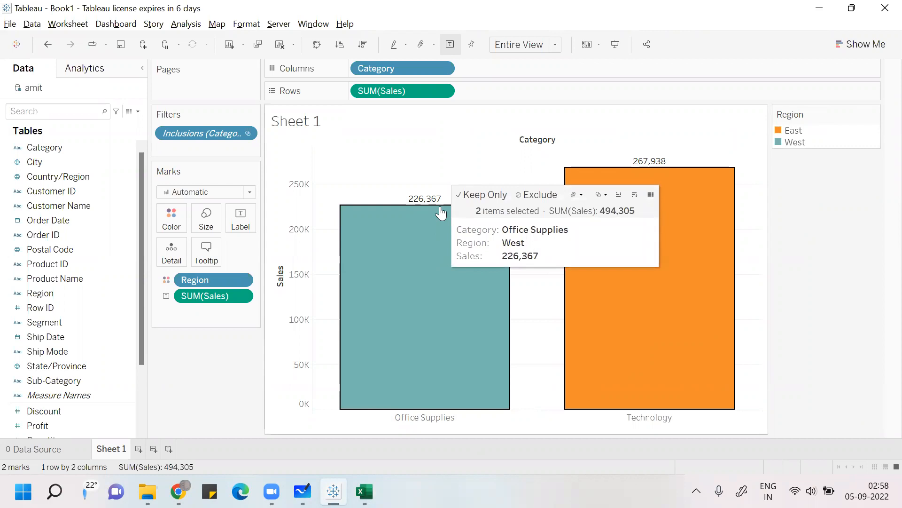
Step: Switch from Tableau back to the Orders sheet in Excel
key(alt+Tab)
key(alt+Tab)
key(alt+Tab)
key(alt+Tab)
key(alt+Tab)
key(alt+Tab)
key(alt+Tab)
key(alt+Tab)
key(alt+Tab)
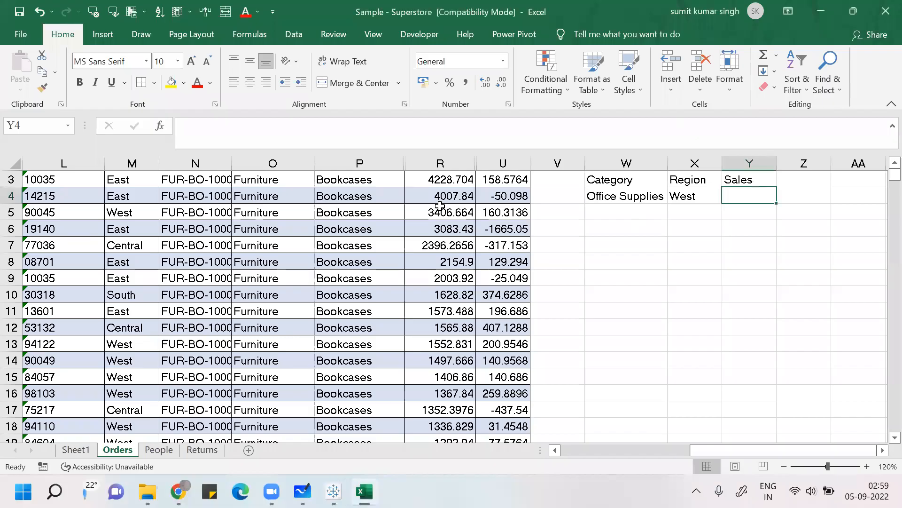
Step: Review the Office Supplies and West criteria in row 4 of the side block, finishing on cell Y4
key(Left)
key(Left)
key(Left)
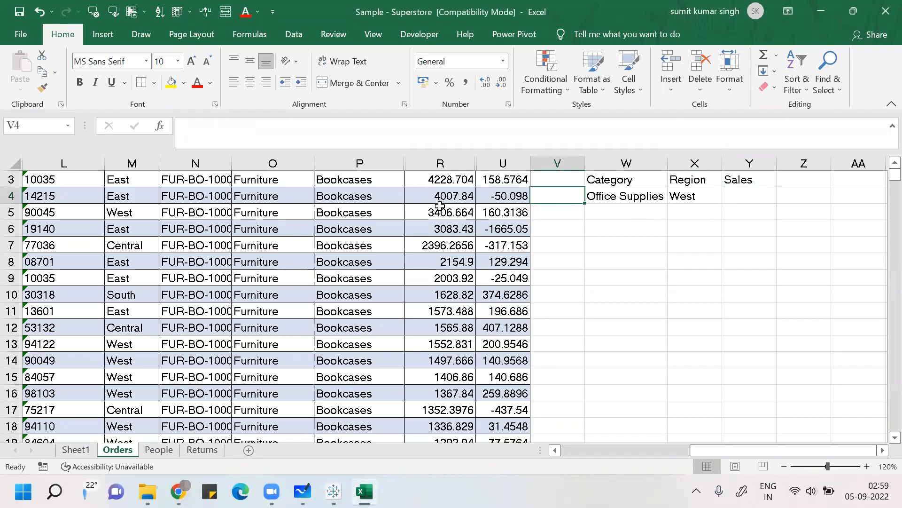
key(Up)
key(Right)
key(Down)
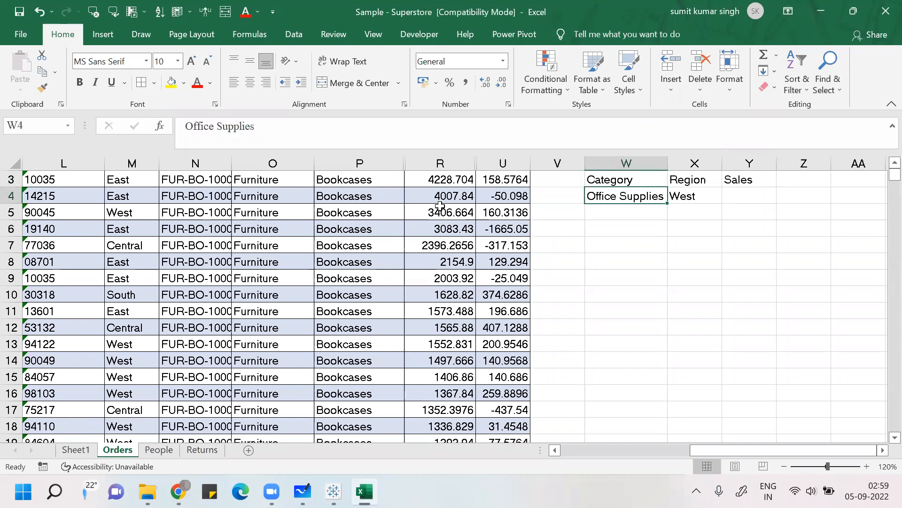
key(Right)
key(Right)
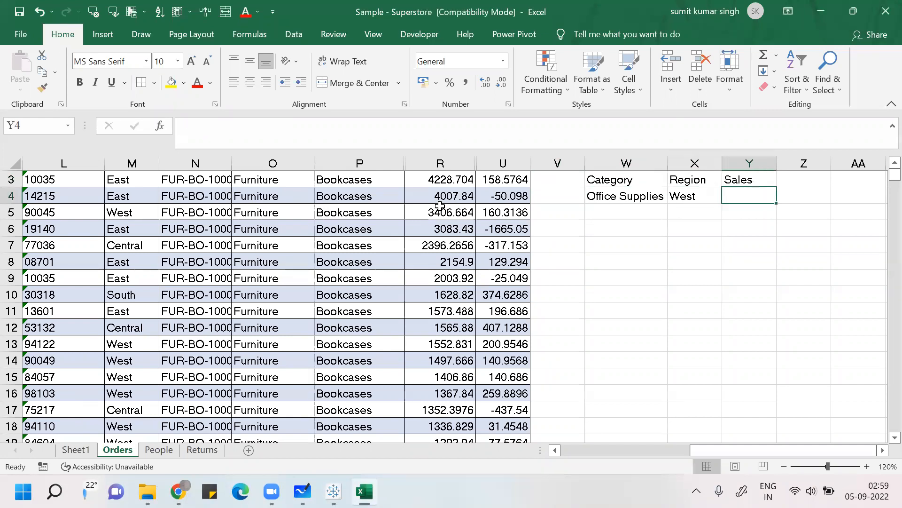
Step: Start a SUMIFS formula in Y4 with the Sales column, R1:R10197, as the sum range
text(=sumi)
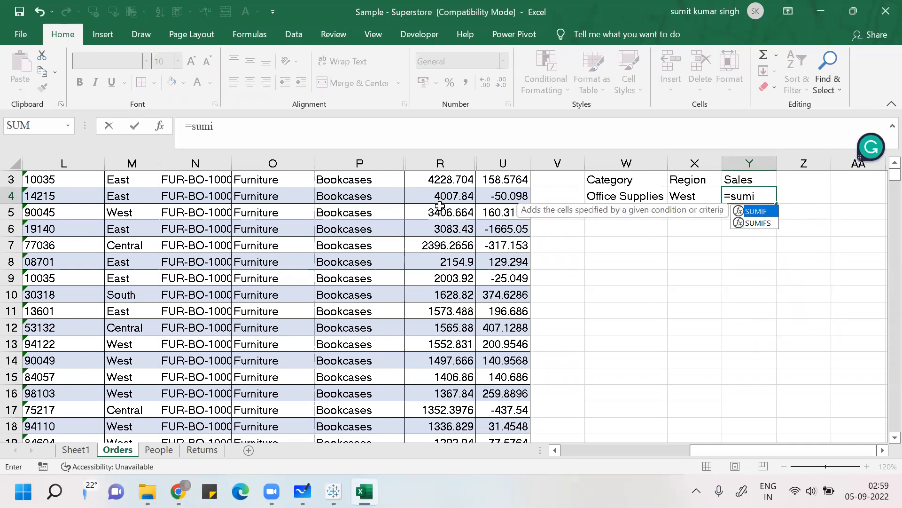
text(fs()
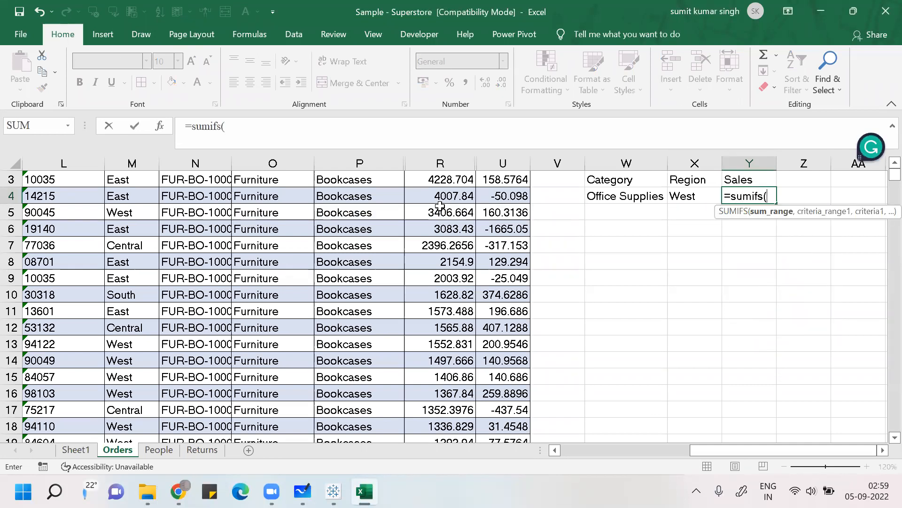
click(489, 210)
key(Up)
key(Up)
key(Up)
key(Up)
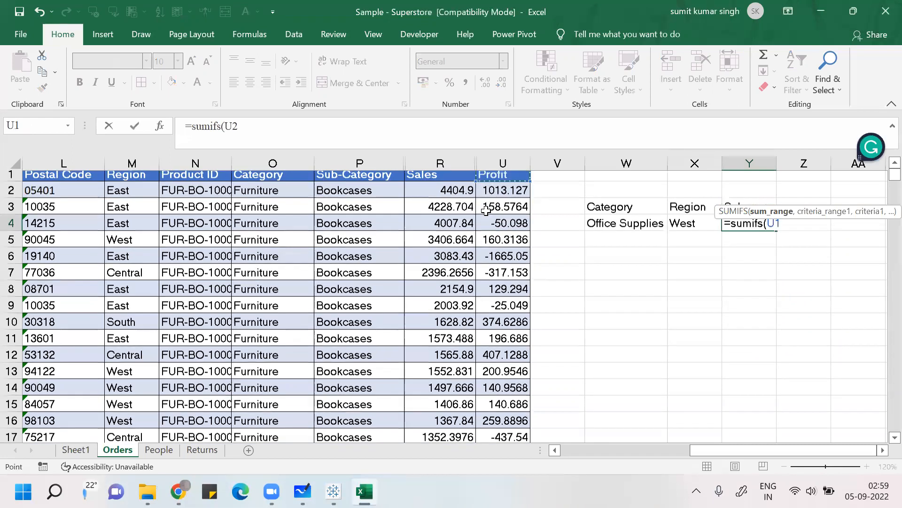
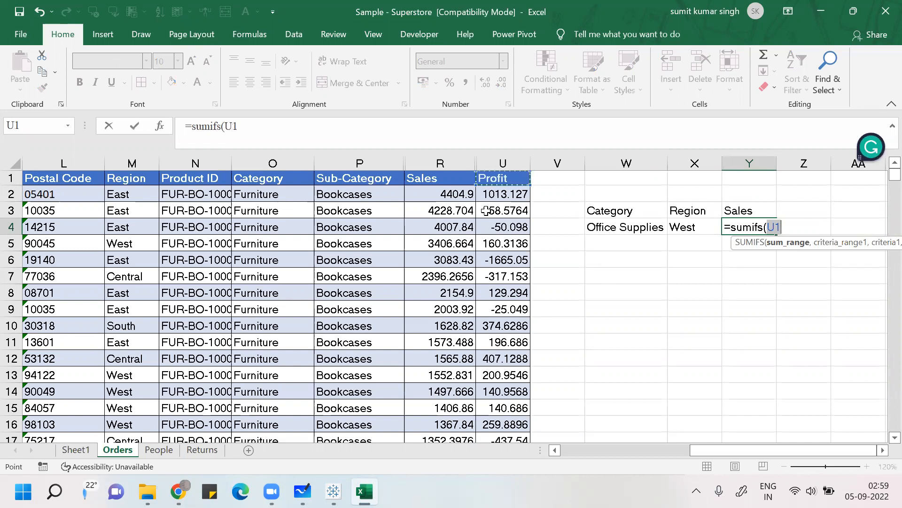
key(Right)
key(Left)
key(Left)
key(ctrl+shift+Down)
key(ctrl+shift+Down)
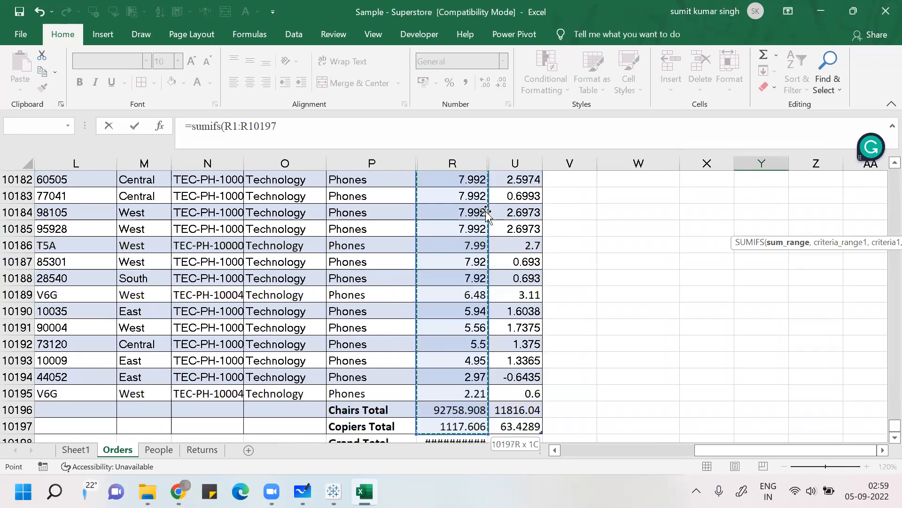
text(,)
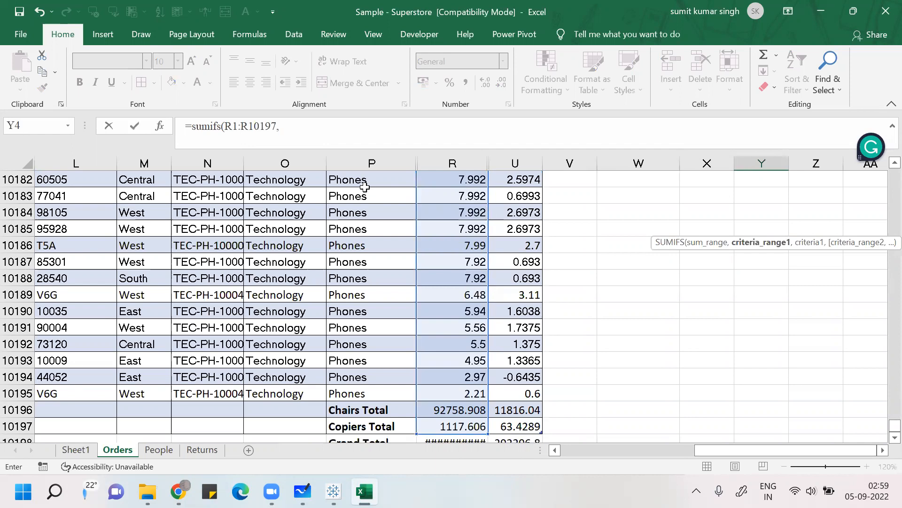
Step: Add the Category column, O1:O10195, as the first criteria range of the SUMIFS formula
click(406, 213)
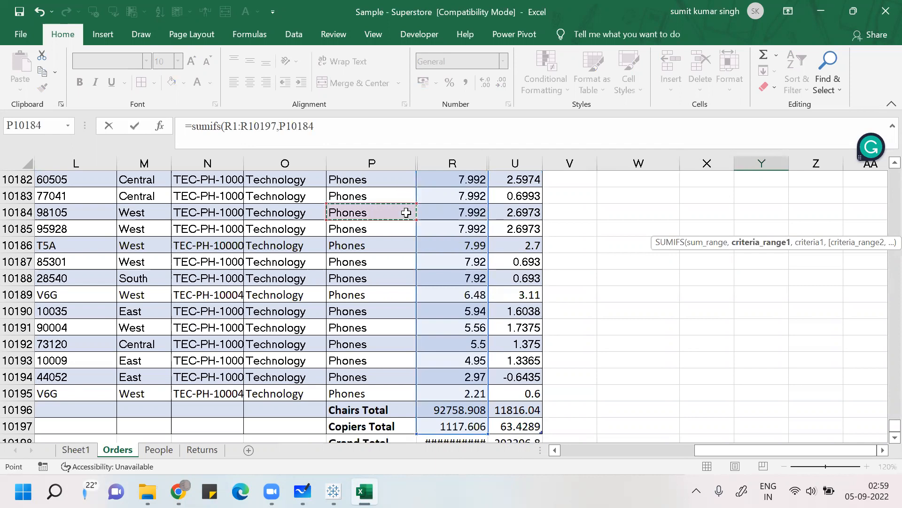
key(ctrl+Up)
key(Left)
key(Left)
key(Right)
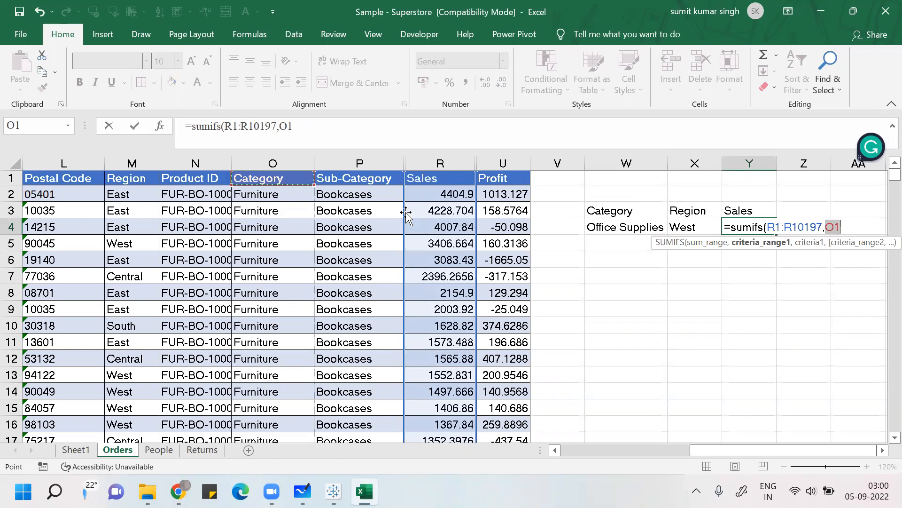
key(ctrl+shift+Down)
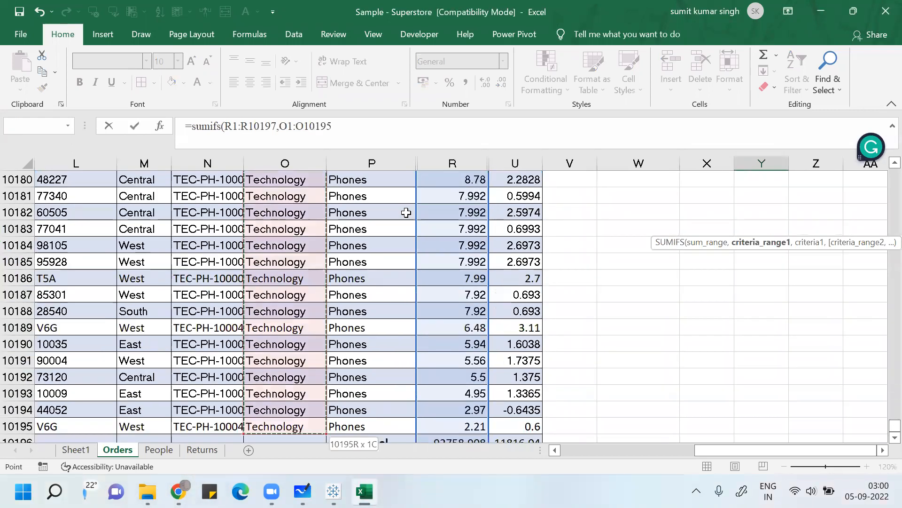
text(,)
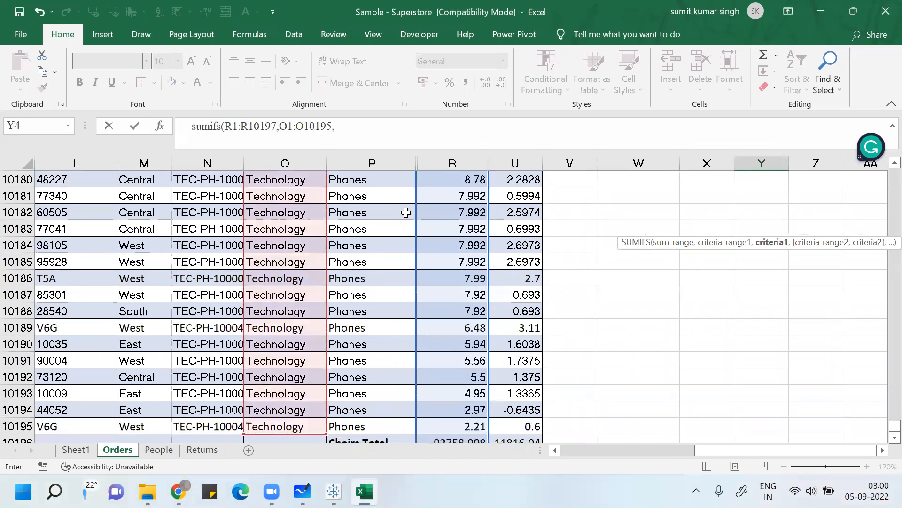
Step: Reference the Office Supplies cell W4 as the formula's first criterion
key(Up)
key(Up)
key(Up)
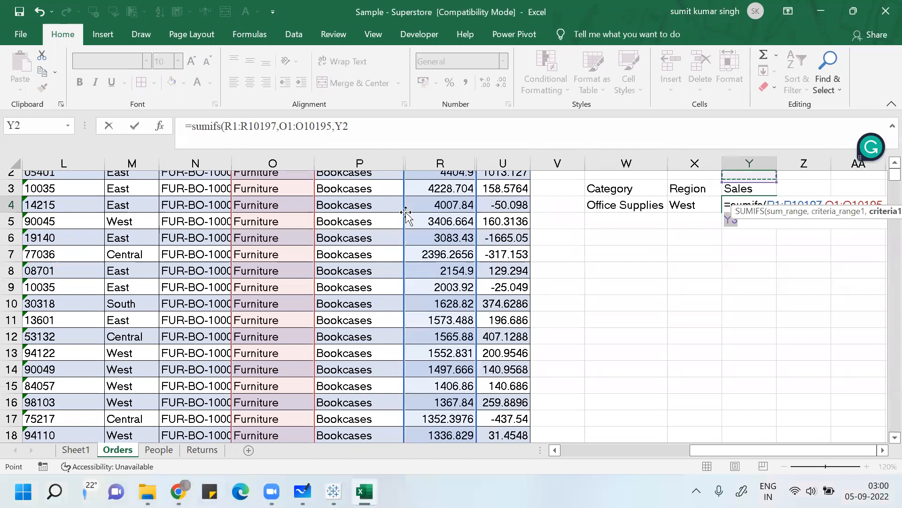
key(Down)
key(Down)
key(Down)
key(Left)
key(Left)
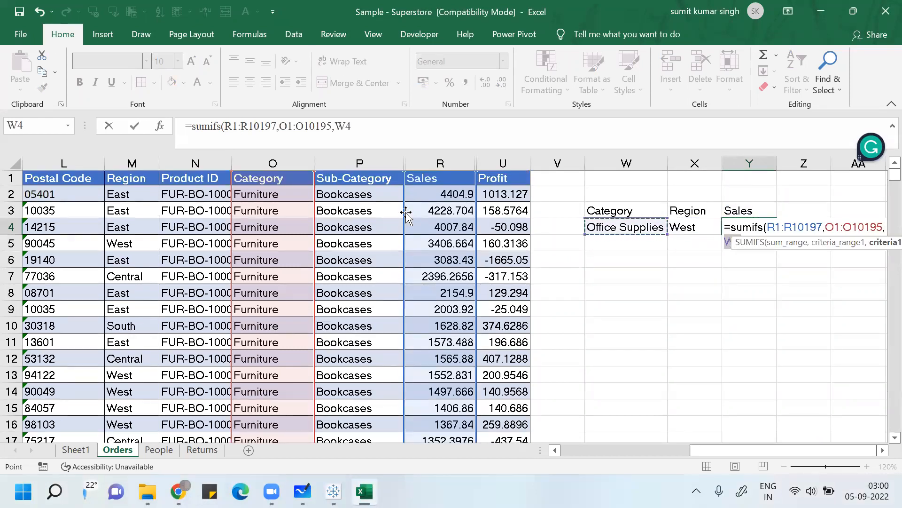
text(,)
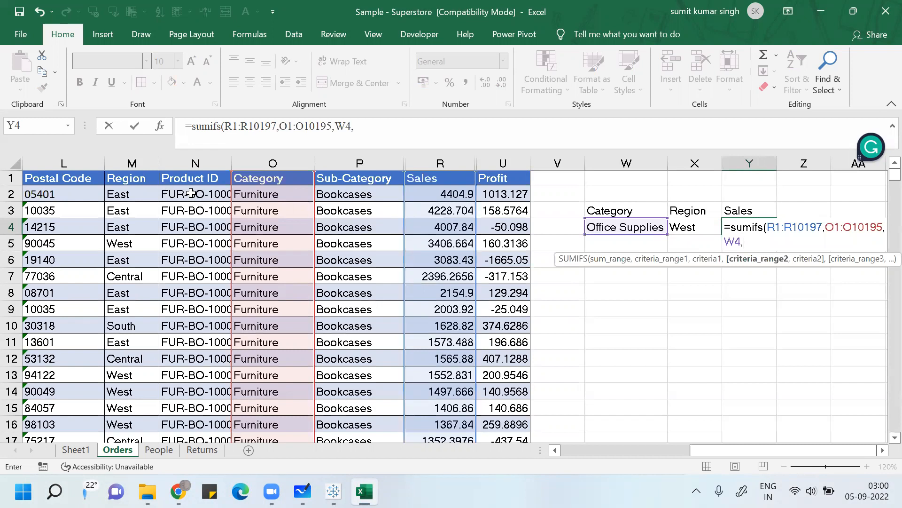
Step: Add the Region column, M1:M10195, as the second criteria range with X4 as its criterion, and close the parenthesis
click(148, 180)
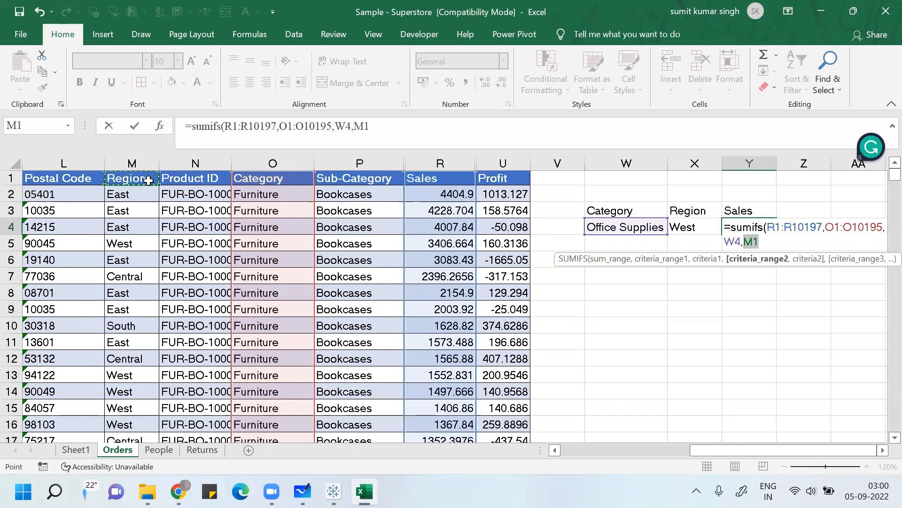
key(ctrl+shift+Down)
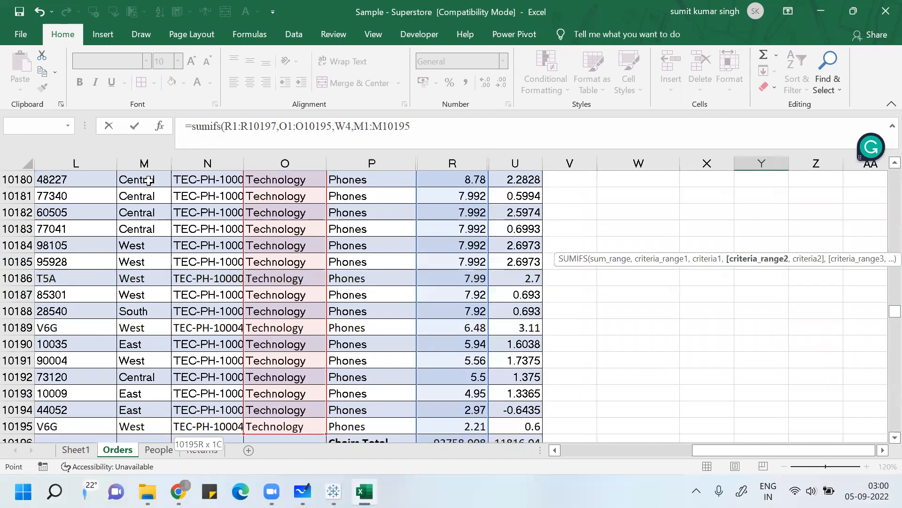
text(,)
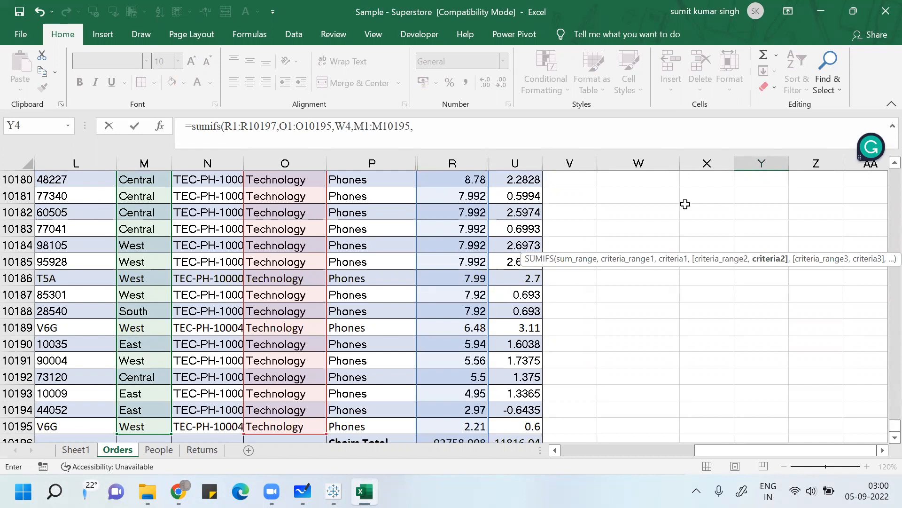
key(Left)
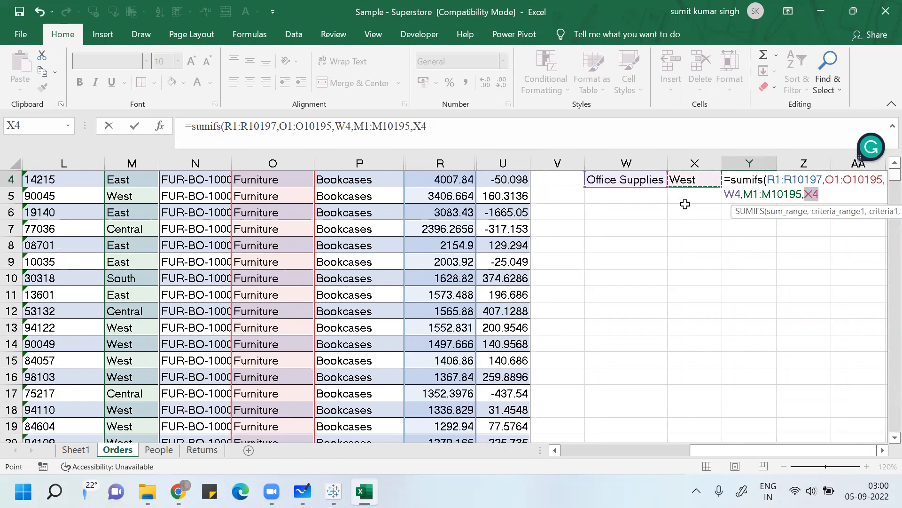
text())
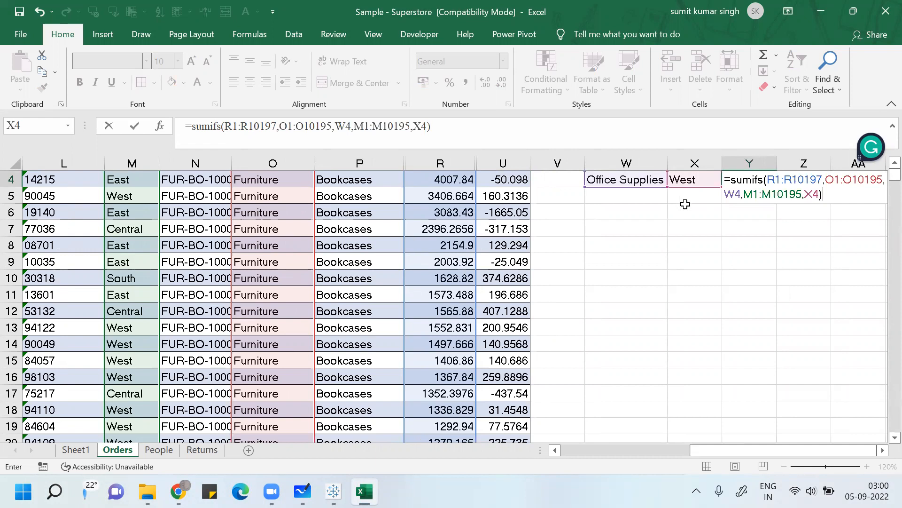
Step: Handwrite "= sumifs(sum range," in ink over the empty cells, with underlines and an arrow to Profit and Sales
drag(540, 248, 555, 246)
mouse_move(538, 256)
mouse_down()
mouse_move(607, 252)
mouse_move(619, 225)
mouse_move(628, 249)
mouse_move(650, 263)
mouse_move(652, 245)
mouse_move(700, 247)
mouse_up()
drag(708, 239, 737, 244)
mouse_move(742, 238)
mouse_down()
mouse_move(734, 259)
mouse_move(757, 239)
mouse_up()
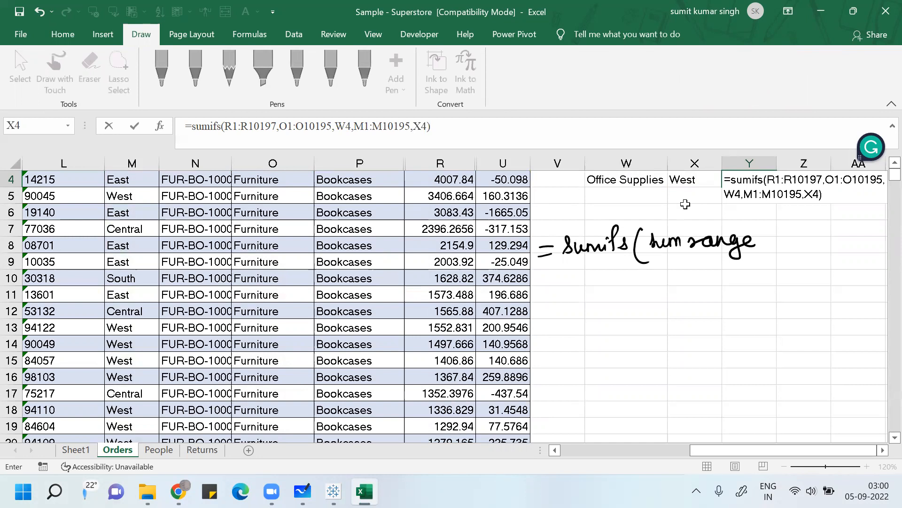
drag(575, 260, 596, 258)
drag(574, 269, 595, 264)
mouse_move(617, 219)
mouse_down()
mouse_move(603, 256)
mouse_move(625, 235)
mouse_up()
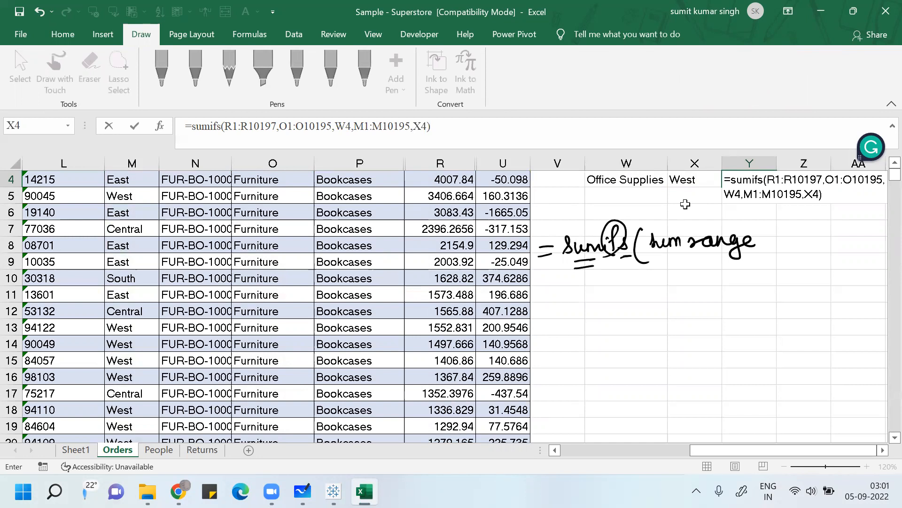
drag(764, 247, 762, 255)
mouse_move(679, 261)
mouse_down()
mouse_move(692, 258)
mouse_move(666, 287)
mouse_up()
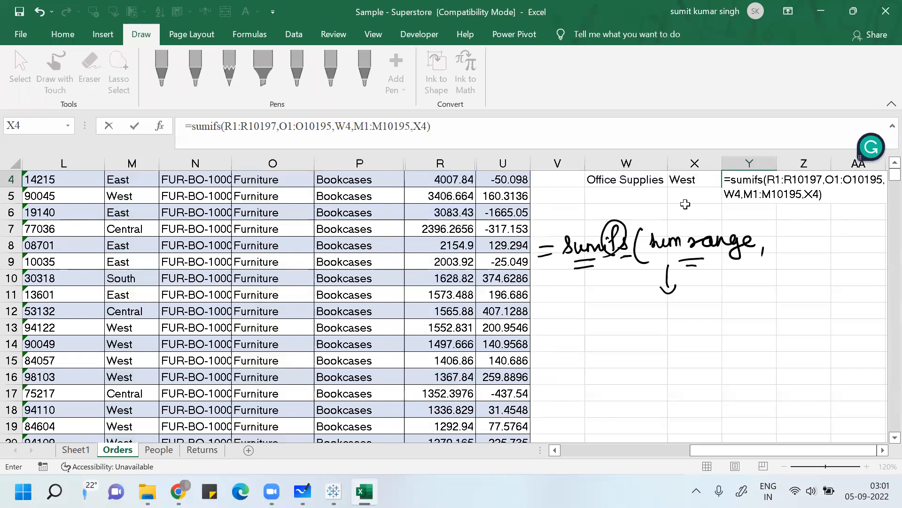
mouse_move(665, 299)
mouse_down()
mouse_move(666, 318)
mouse_move(687, 311)
mouse_move(697, 292)
mouse_move(715, 297)
mouse_move(684, 331)
mouse_move(728, 334)
mouse_up()
text(])
drag(734, 322, 726, 335)
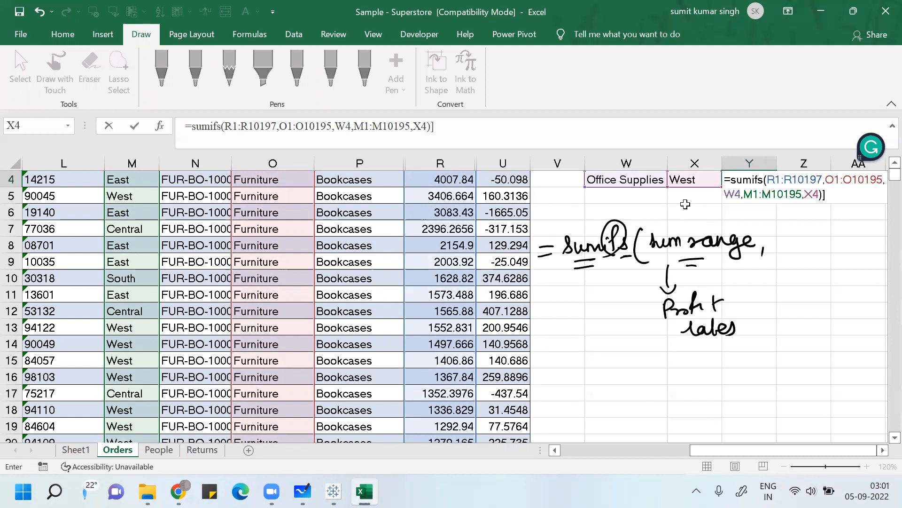
Step: Extend the handwritten SUMIFS syntax with the criteria range and criteria arguments, and clear all the ink
mouse_move(778, 233)
mouse_down()
mouse_move(771, 247)
mouse_move(793, 240)
mouse_move(828, 247)
mouse_up()
click(840, 239)
drag(831, 239, 849, 246)
mouse_move(807, 259)
mouse_down()
mouse_move(808, 274)
mouse_move(846, 270)
mouse_move(841, 281)
mouse_up()
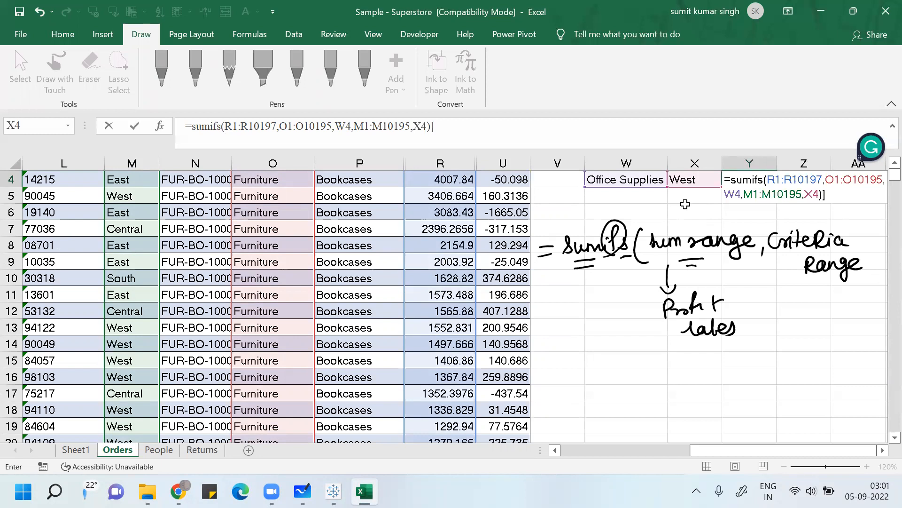
drag(865, 265, 873, 276)
drag(779, 290, 780, 304)
drag(782, 295, 805, 305)
mouse_move(800, 296)
mouse_down()
mouse_move(861, 306)
mouse_move(852, 293)
mouse_up()
drag(871, 305, 869, 313)
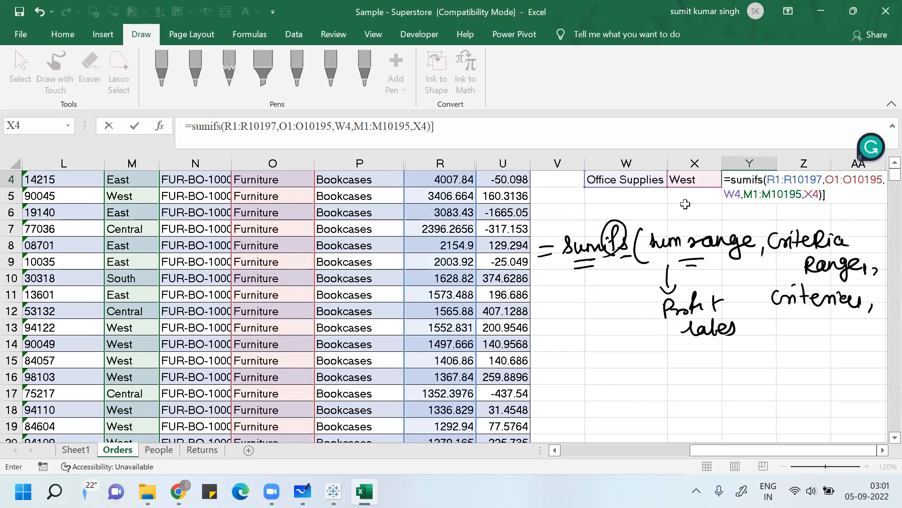
drag(685, 329, 717, 306)
mouse_move(785, 298)
mouse_down()
mouse_move(677, 308)
mouse_move(640, 247)
mouse_move(545, 255)
mouse_move(844, 242)
mouse_move(853, 300)
mouse_move(871, 308)
mouse_up()
mouse_move(875, 271)
mouse_down()
mouse_move(718, 302)
mouse_move(669, 290)
mouse_move(691, 266)
mouse_up()
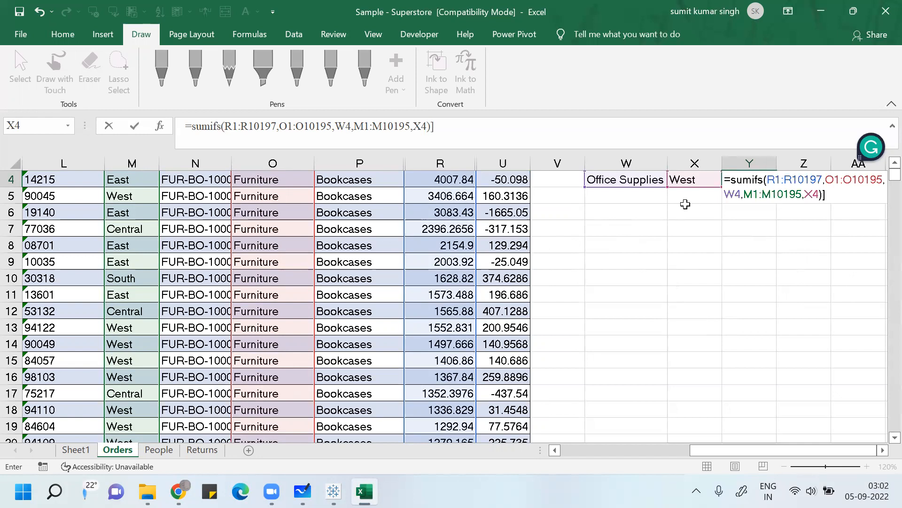
Step: Remove the stray square bracket from the Y4 formula and enter it as =SUMIFS(R1:R10197,O1:O10195,W4,M1:M10195,X4)
click(883, 450)
click(883, 450)
click(882, 450)
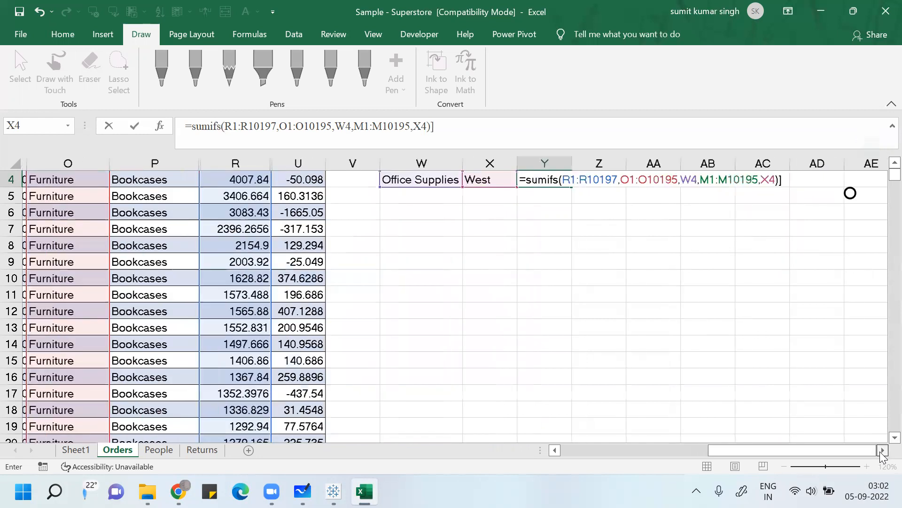
click(882, 450)
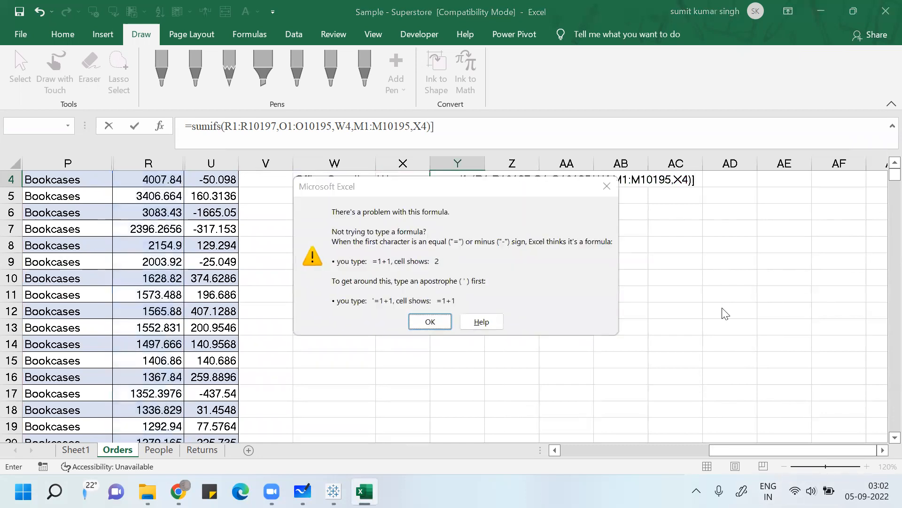
key(Return)
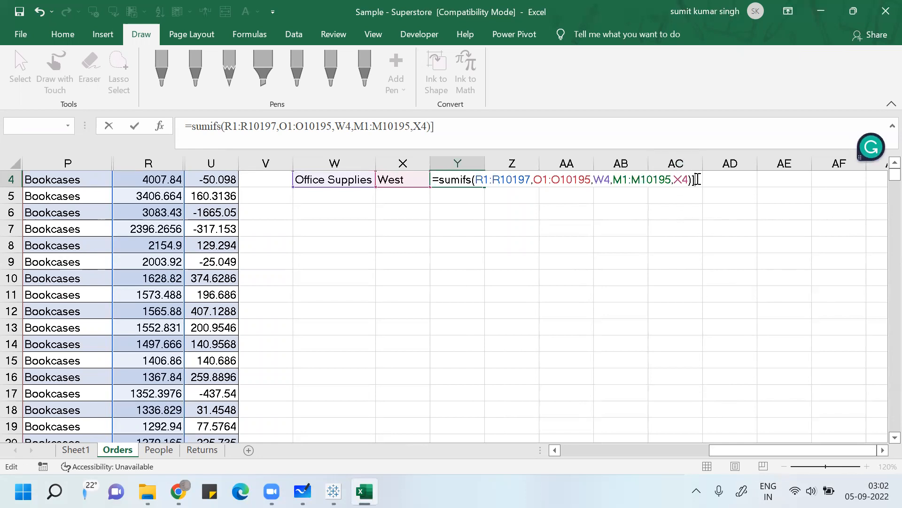
key(BackSpace)
key(BackSpace)
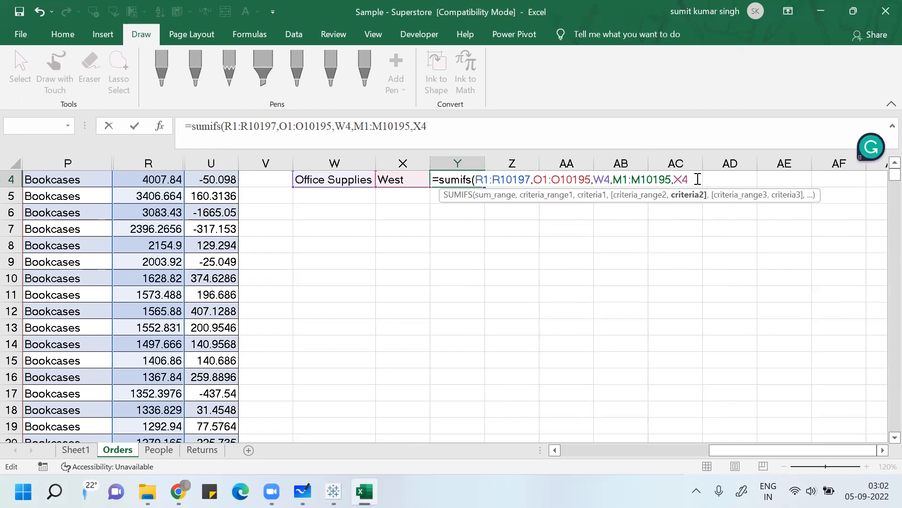
text())
key(Return)
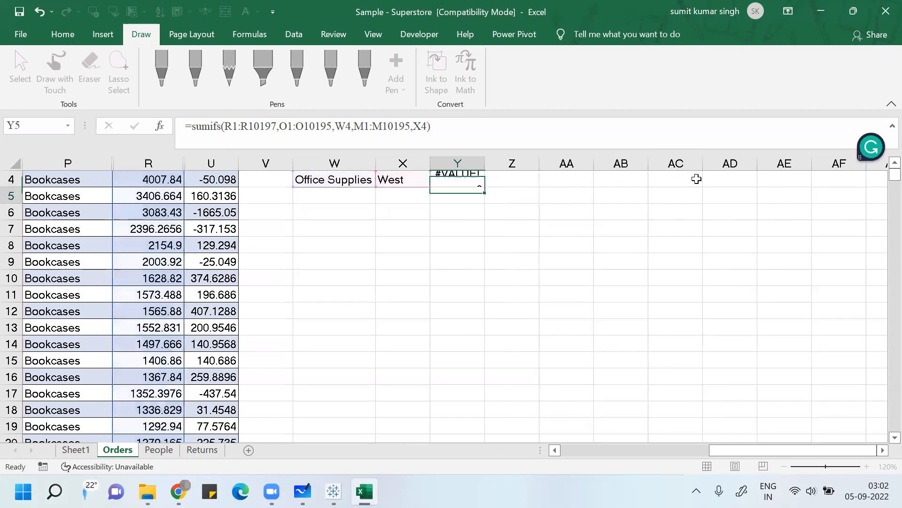
key(Up)
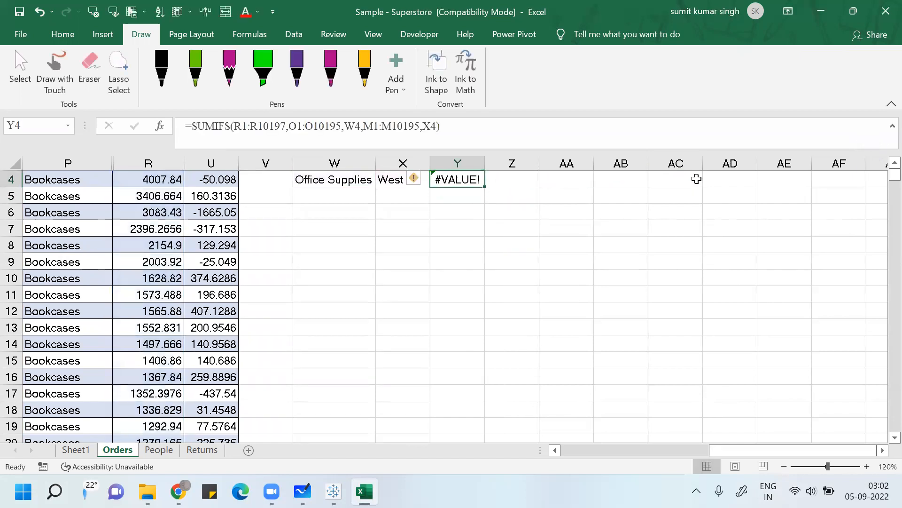
Step: Correct the sum range in the Y4 SUMIFS formula to R1:R10195 and enter the formula
key(F2)
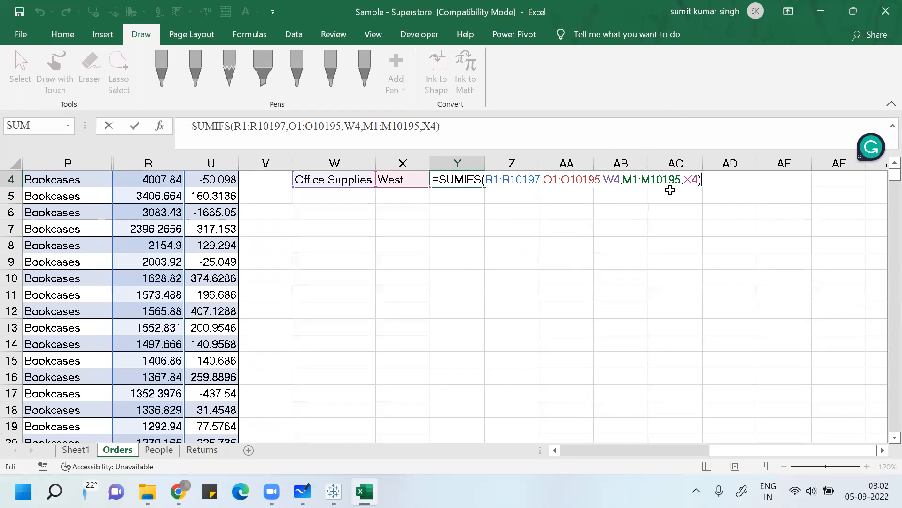
click(540, 183)
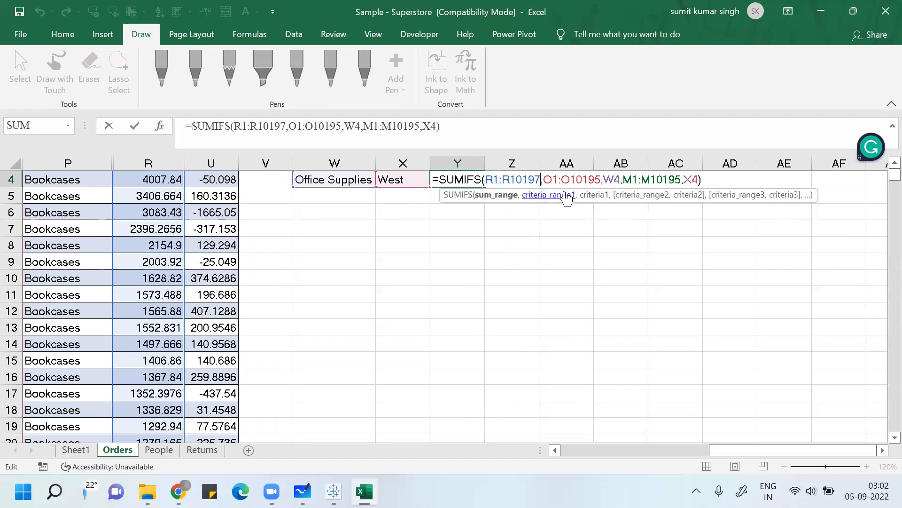
key(BackSpace)
text(5)
key(Return)
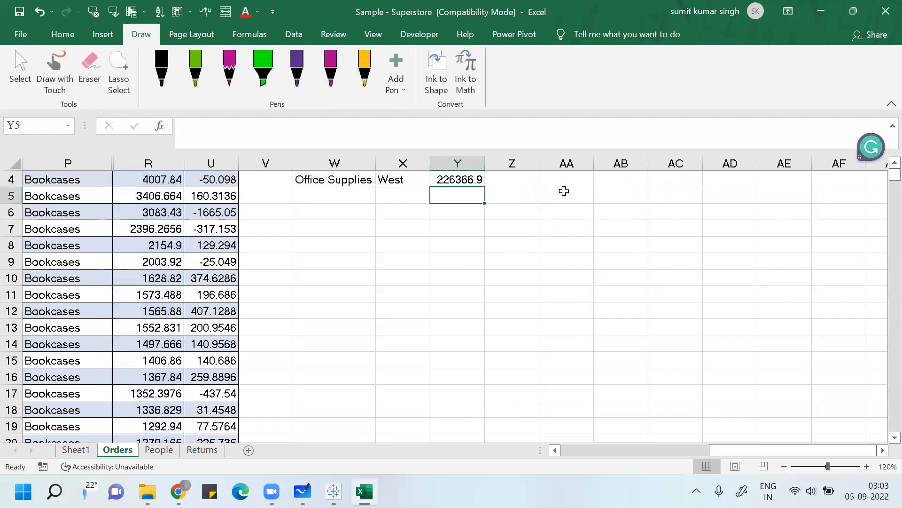
Step: Apply Comma Style to Y4 and compare its total with the Office Supplies bar in Tableau, returning to Excel
key(Up)
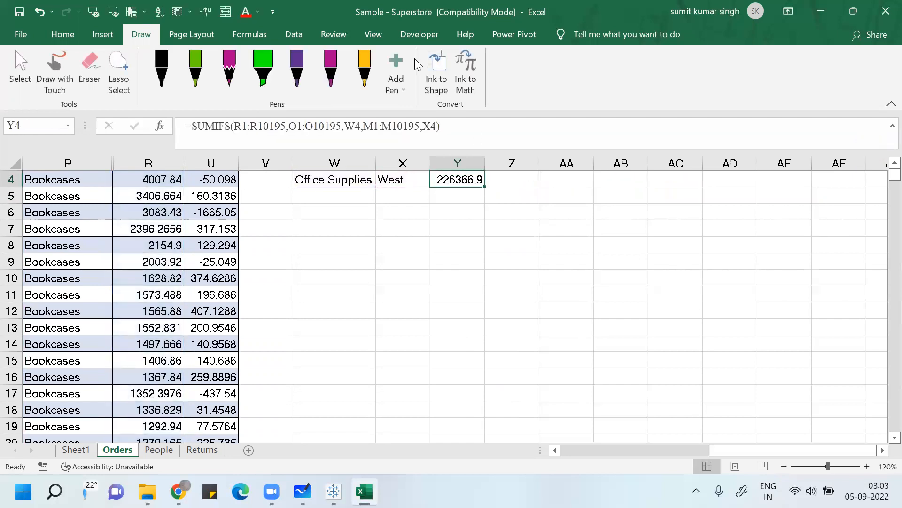
click(55, 34)
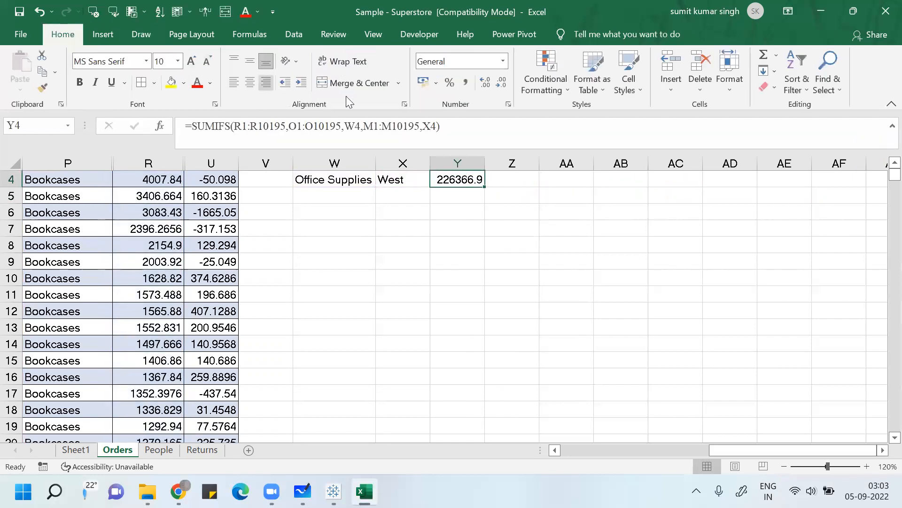
click(467, 83)
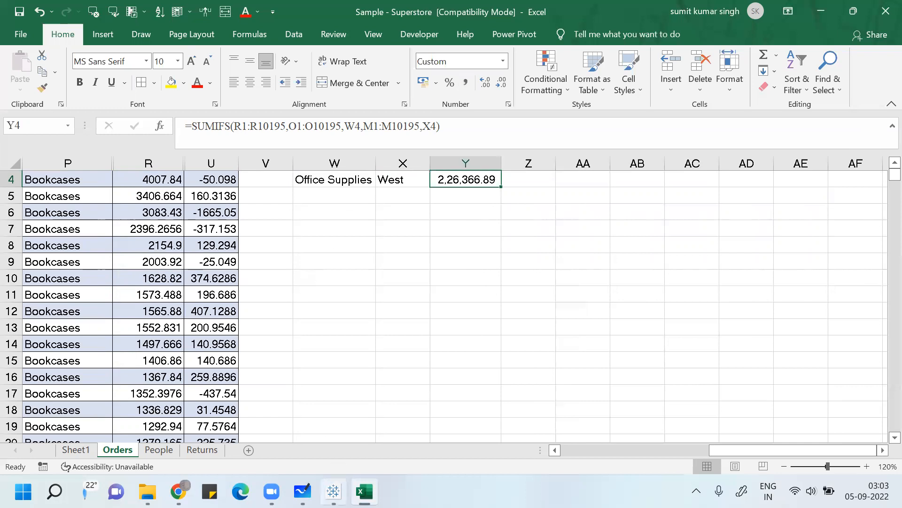
click(333, 491)
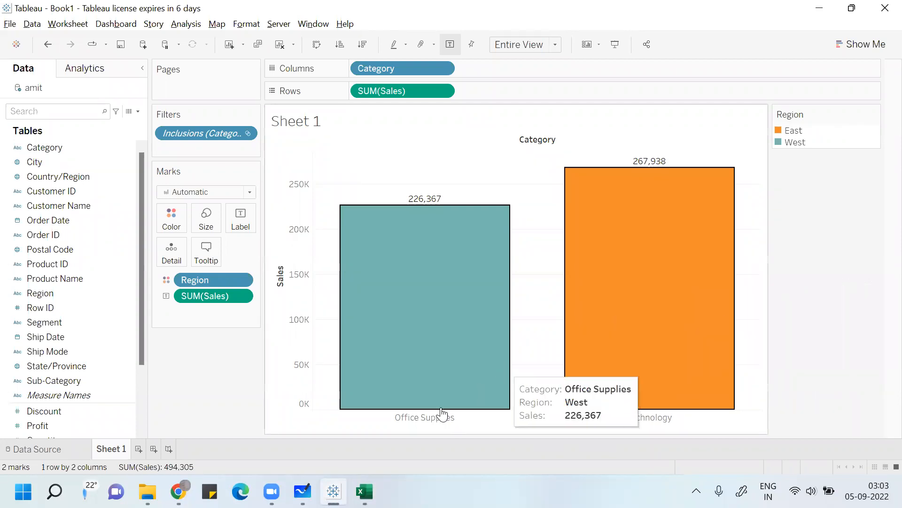
click(365, 491)
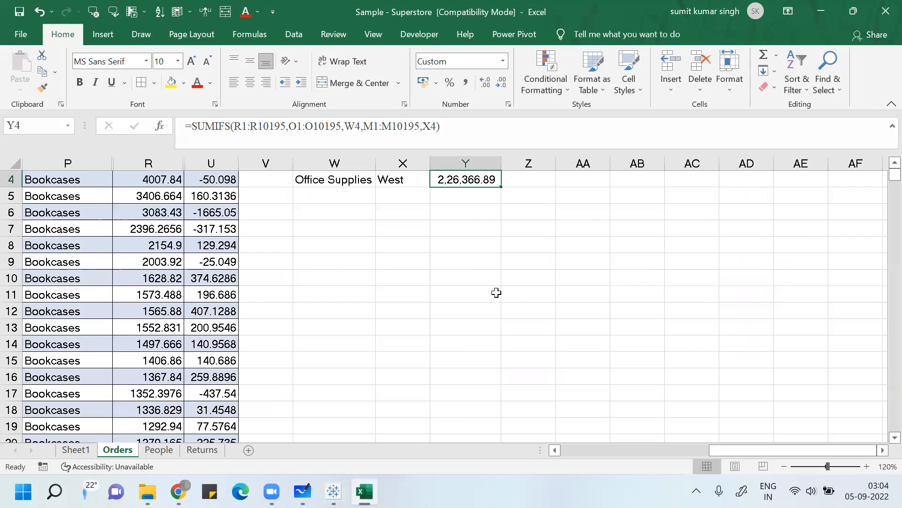
Step: Start a SUMIFS formula in Y5 with the Sales column, R1:R10195, as the sum range, excluding the total rows
key(Return)
text(=)
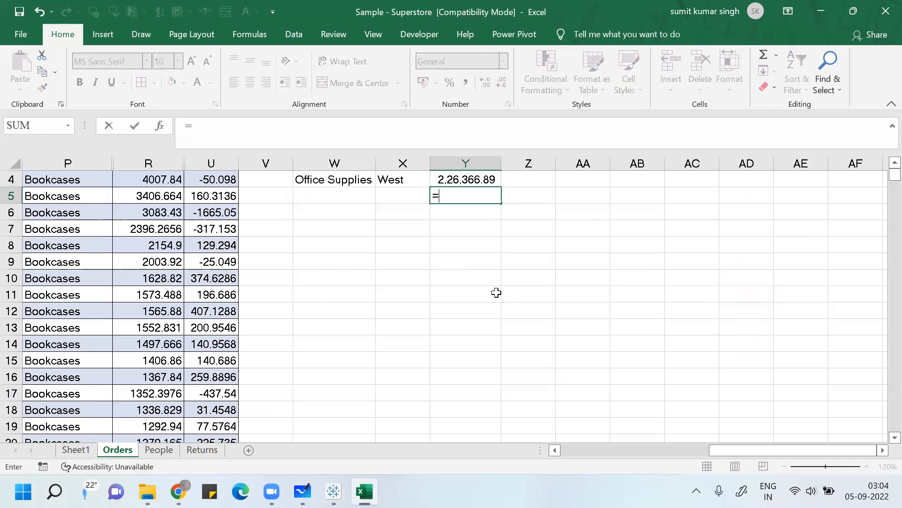
text(sum)
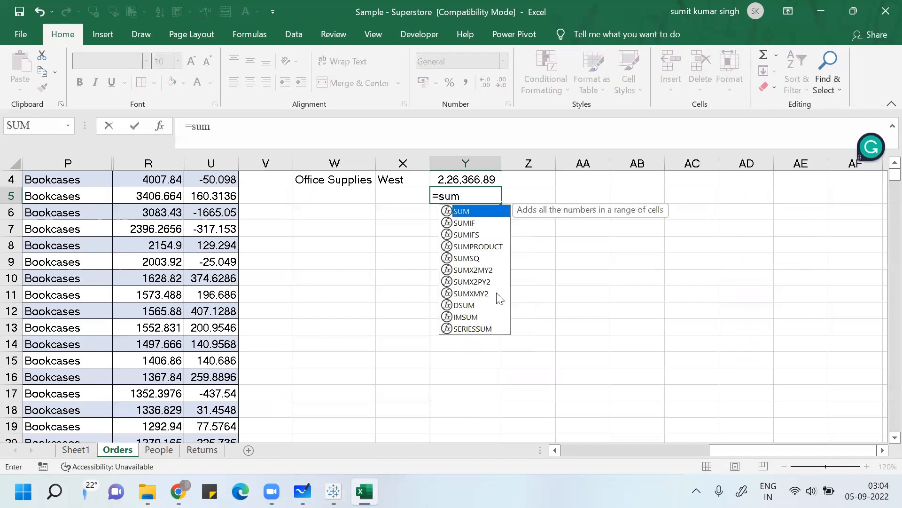
text(ifs()
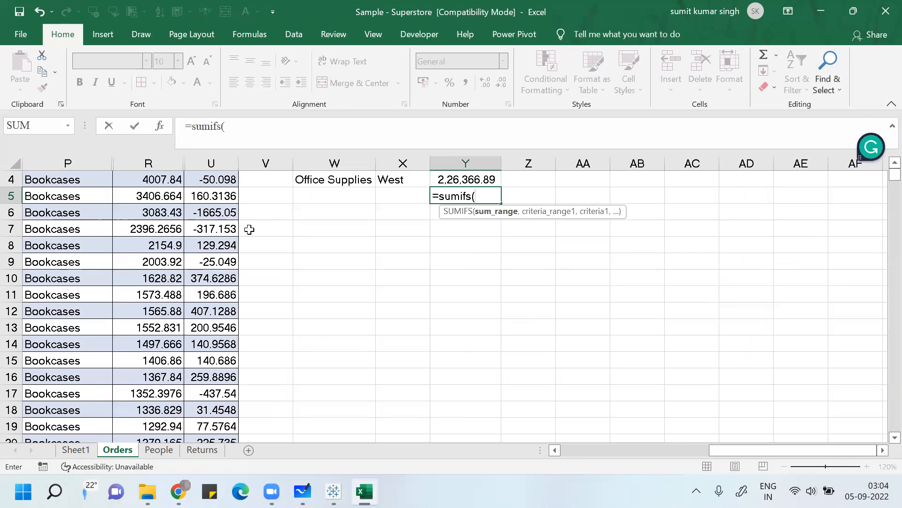
click(198, 235)
key(ctrl+Up)
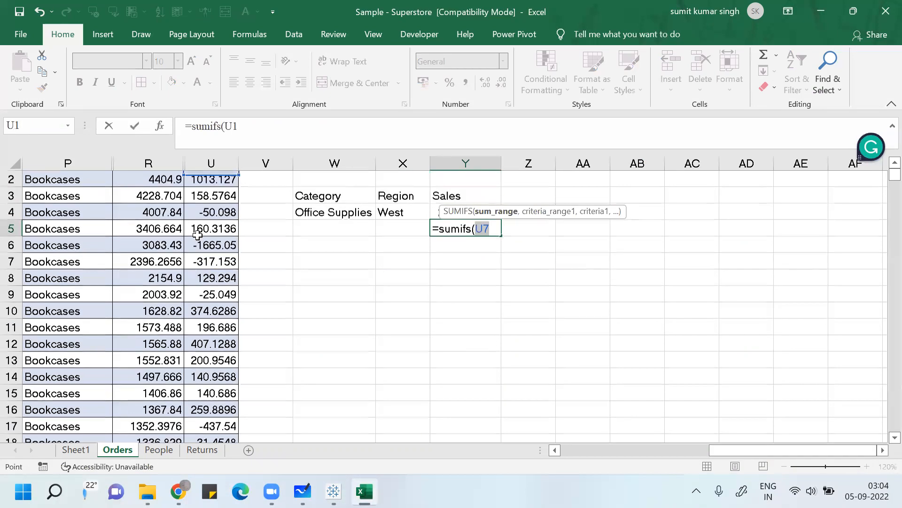
key(Left)
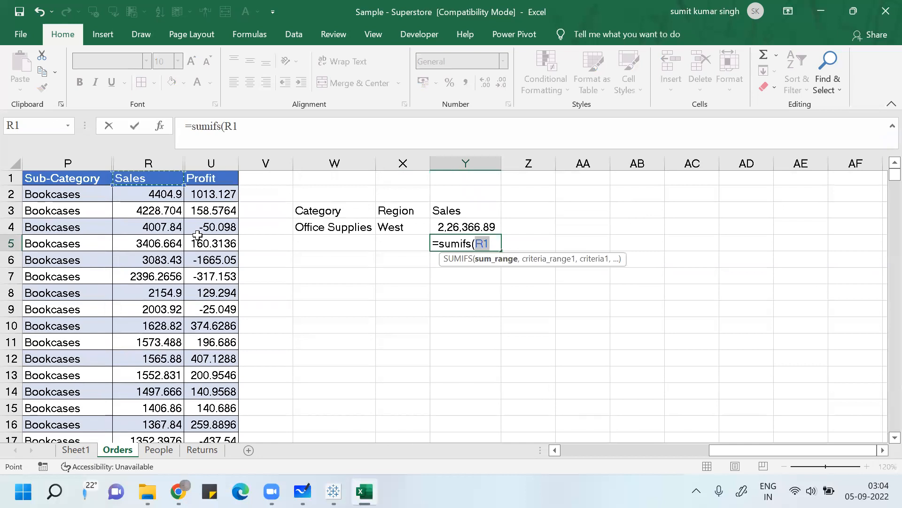
key(ctrl+shift+Right)
key(Left)
key(Right)
key(ctrl+shift+Down)
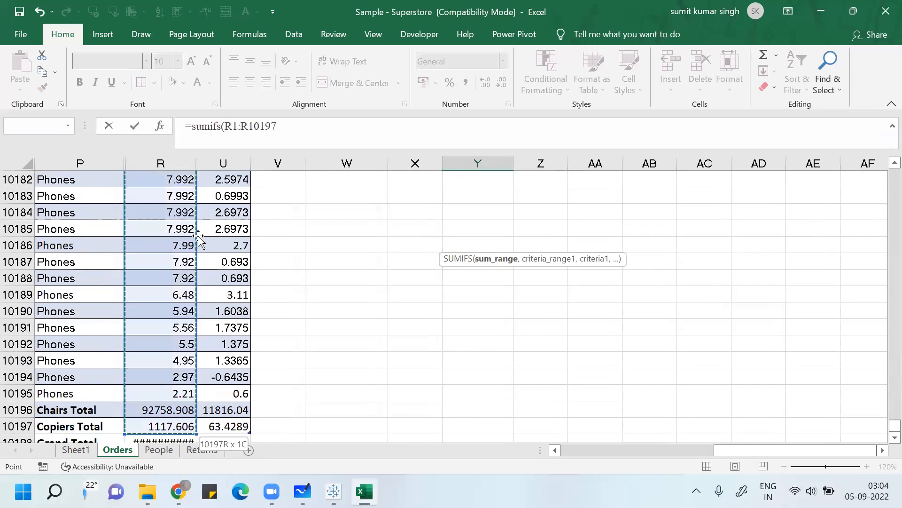
key(shift+Up)
key(shift+Up)
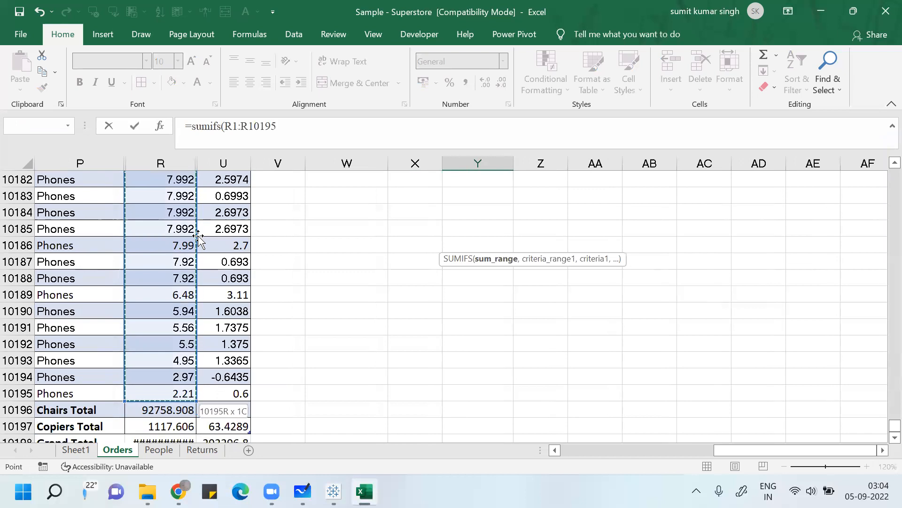
text(,)
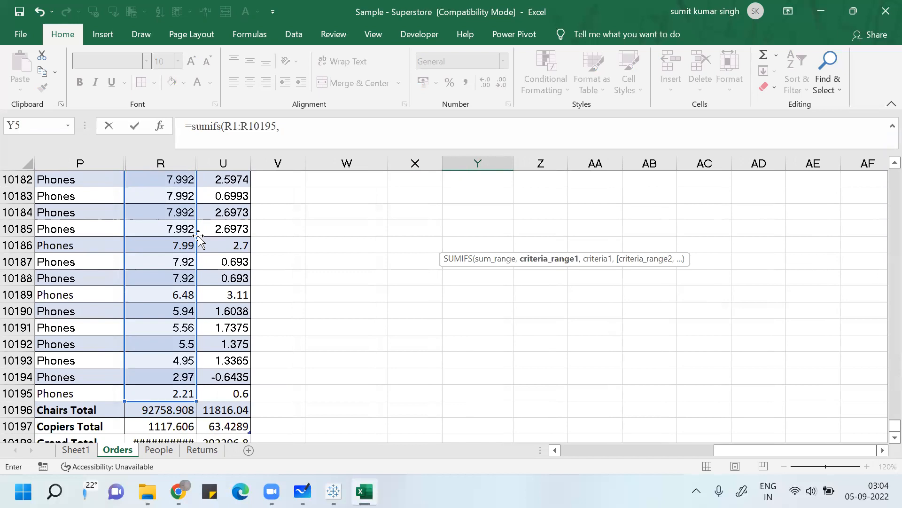
Step: Check the Tableau chart, then add the Category column, O1:O10195, as the first criteria range with Technology cell O10185 as its criterion
key(alt+Tab)
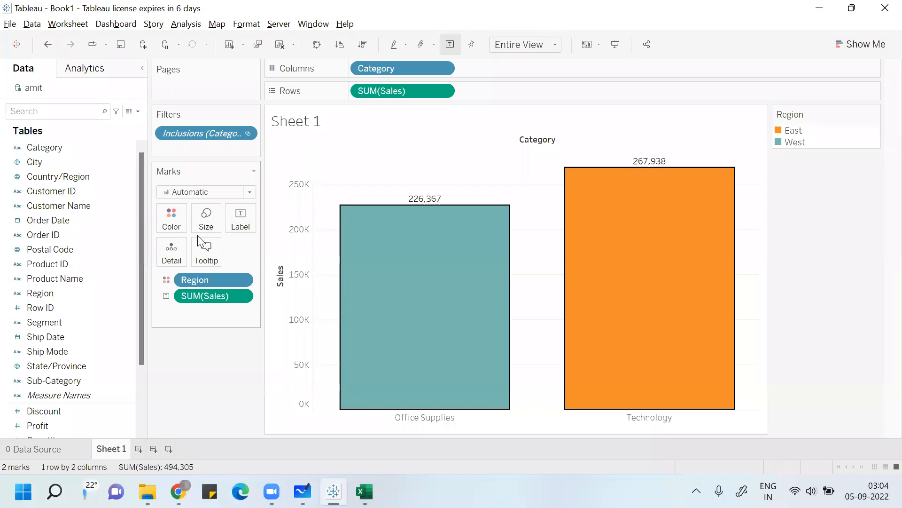
key(alt+Tab)
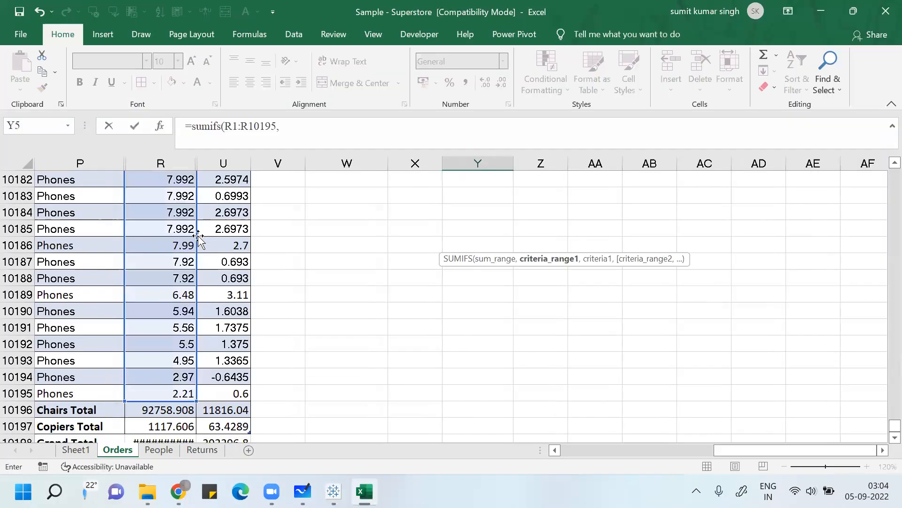
key(Up)
key(Left)
key(Left)
key(Left)
key(Left)
key(Left)
key(Left)
key(Left)
key(Up)
key(Up)
key(Up)
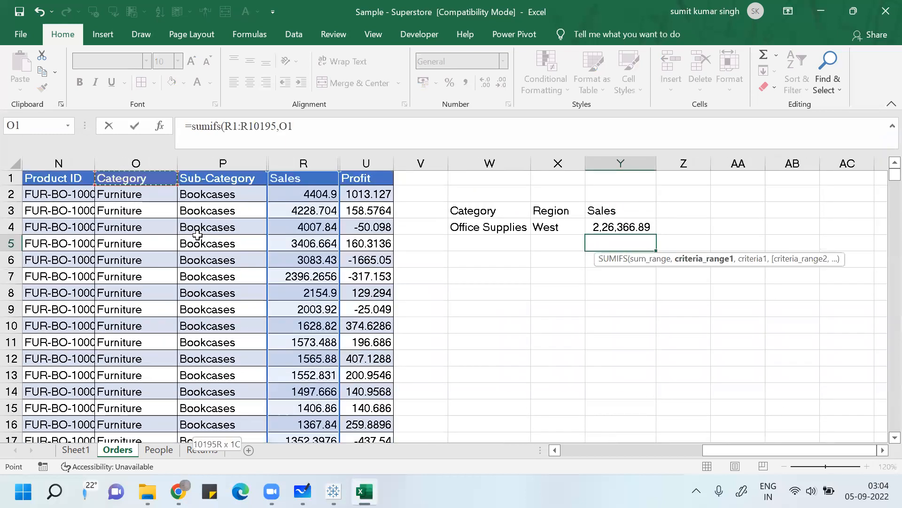
key(ctrl+shift+Down)
text(,)
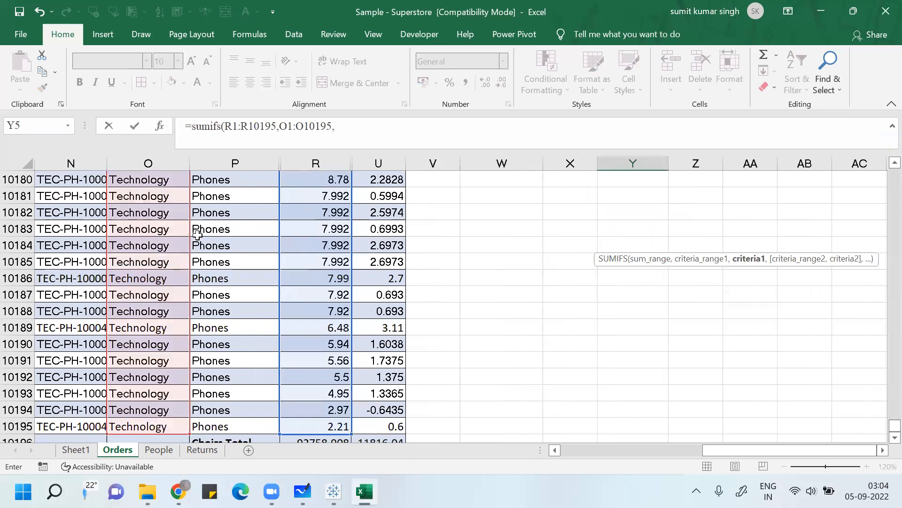
click(122, 264)
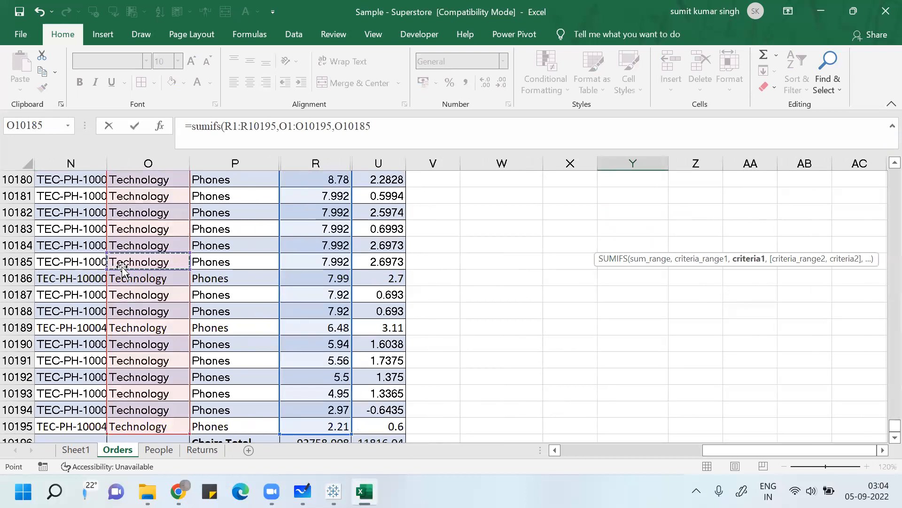
text(,)
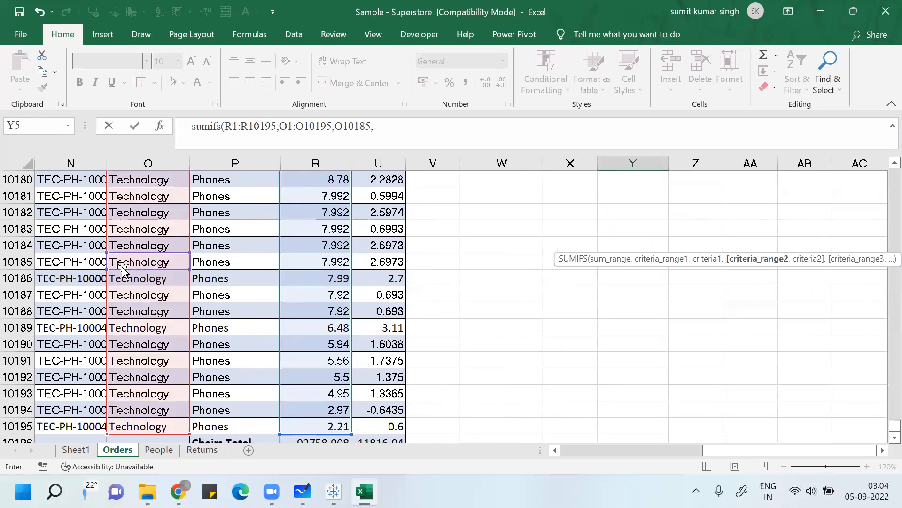
Step: Add the Region column, M1:M10195, as the second criteria range with West cell M10186 as its criterion, and enter the Y5 formula
key(Up)
key(Up)
key(Up)
key(Up)
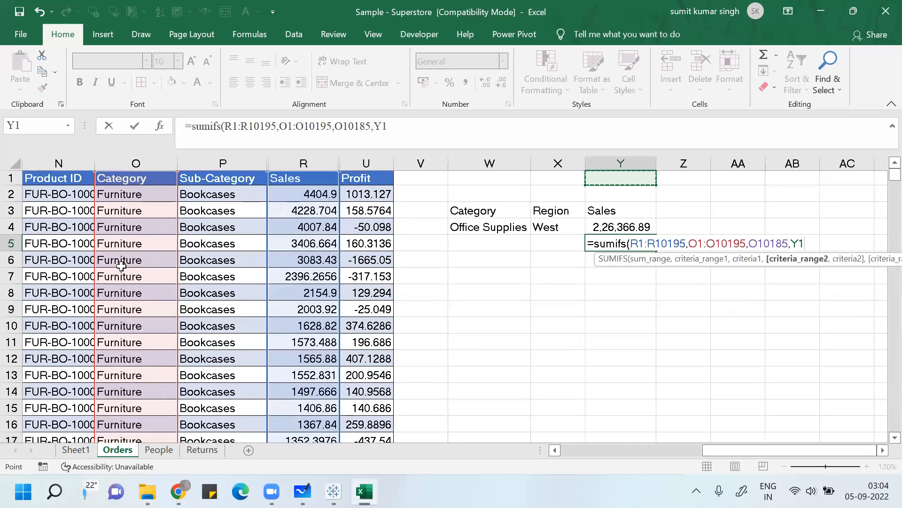
key(Left)
key(Left)
key(Left)
key(Left)
key(Left)
key(Left)
key(Left)
key(Left)
key(Left)
key(Left)
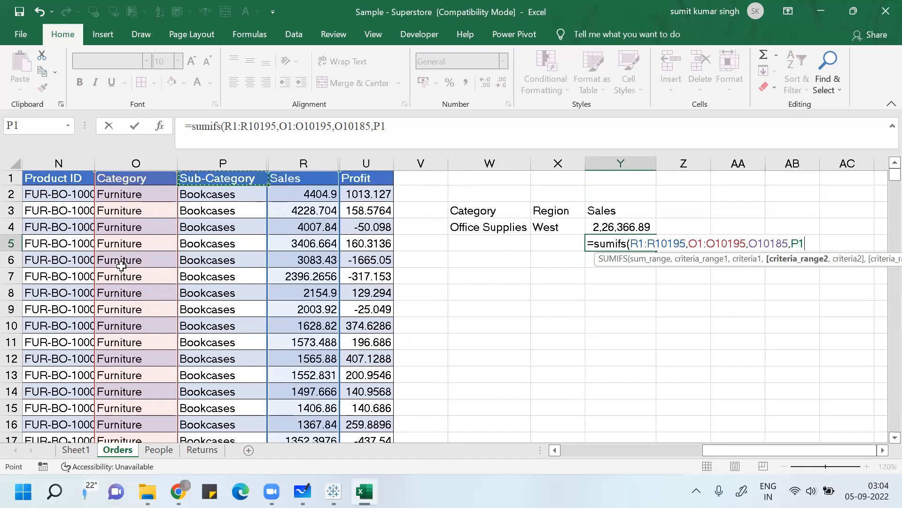
key(Right)
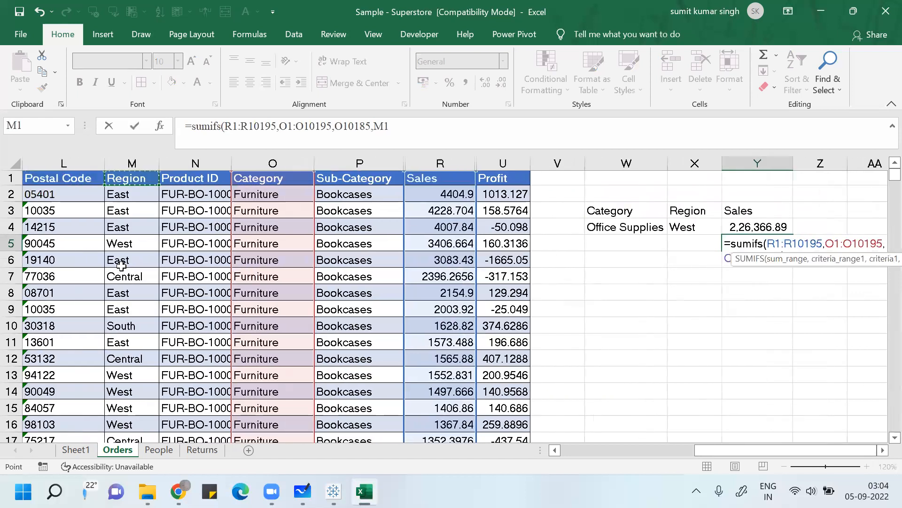
key(ctrl+shift+Down)
text(,)
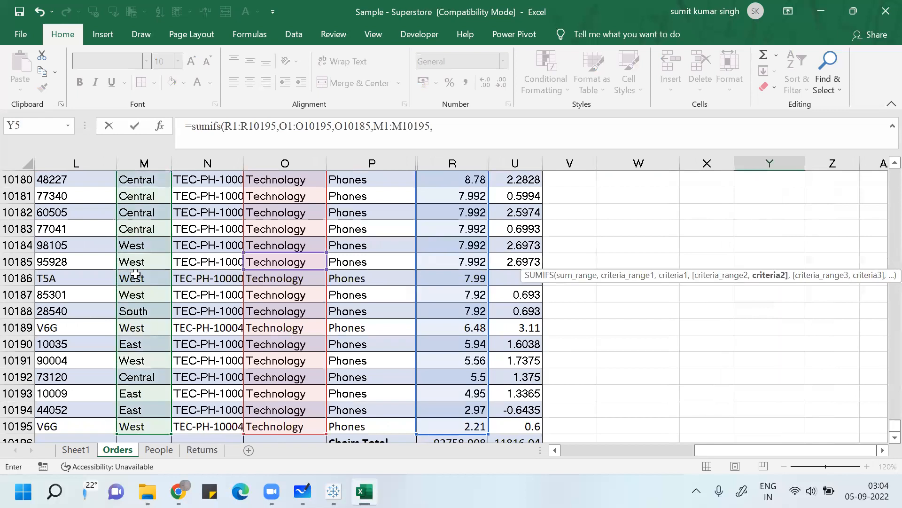
click(135, 274)
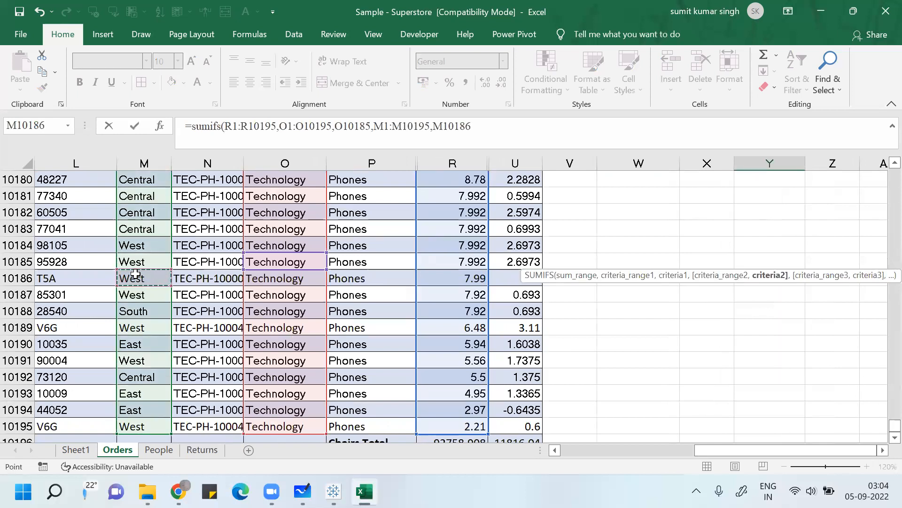
text())
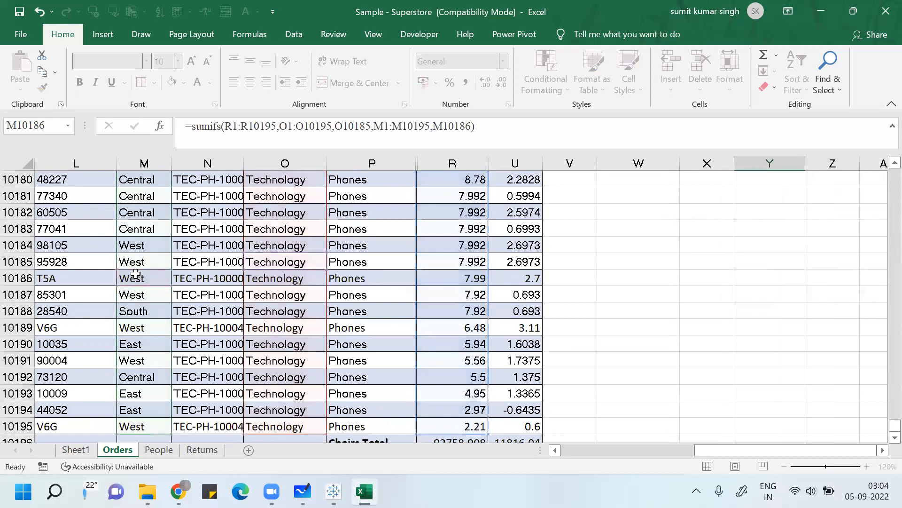
key(Escape)
Step: Apply Comma Style to Y5 and compare its total with the Technology bar in Tableau, returning to Excel
key(Up)
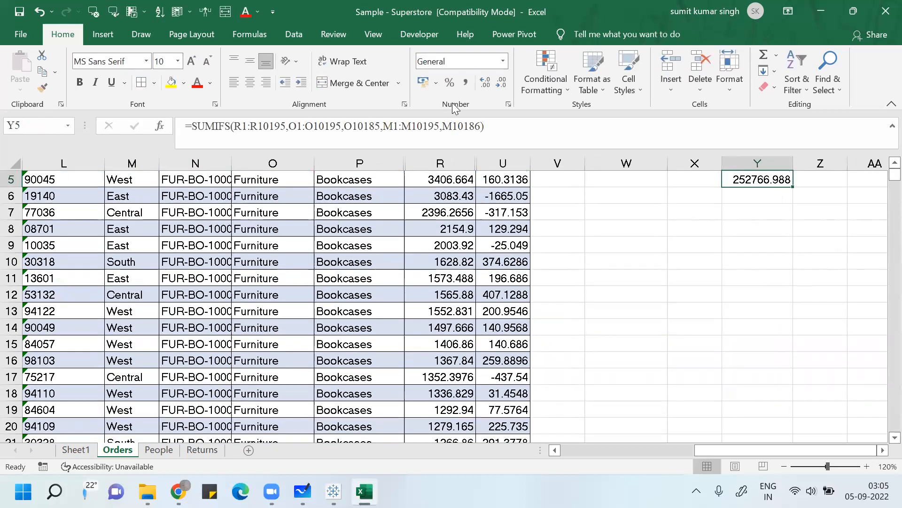
click(470, 76)
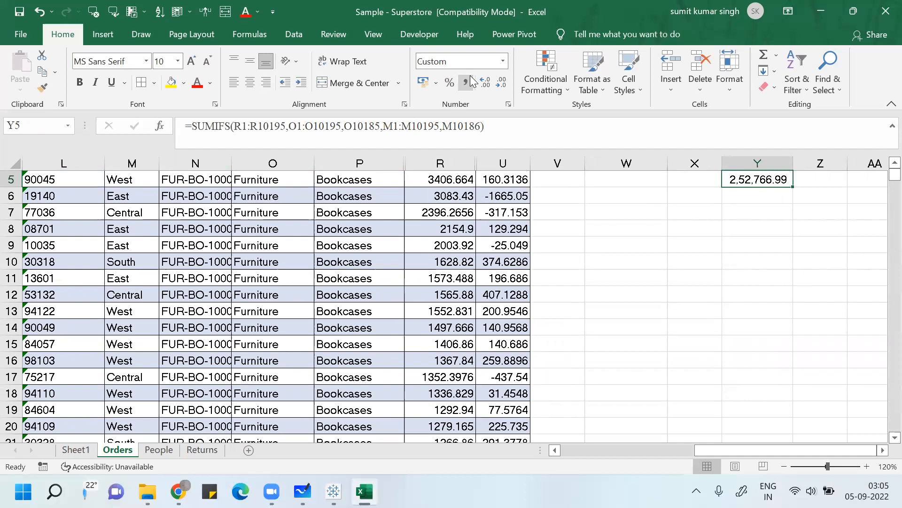
key(alt+Tab)
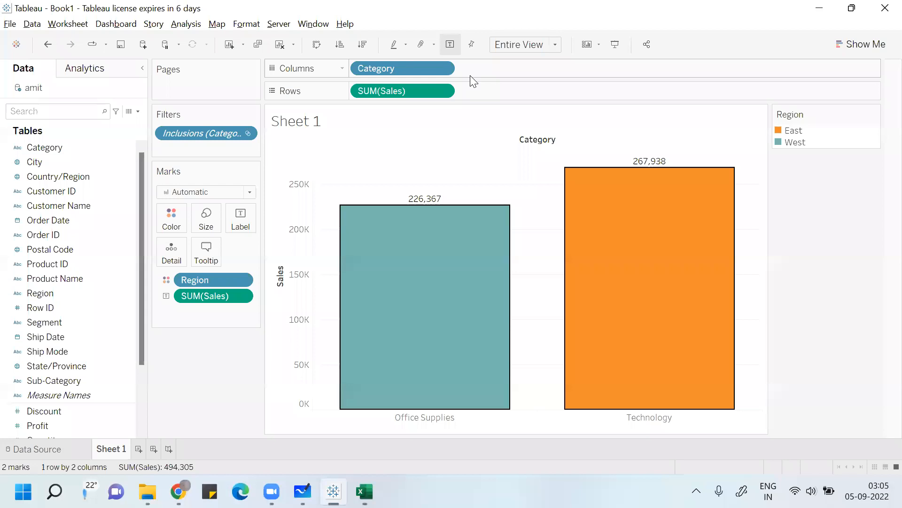
key(alt+Tab)
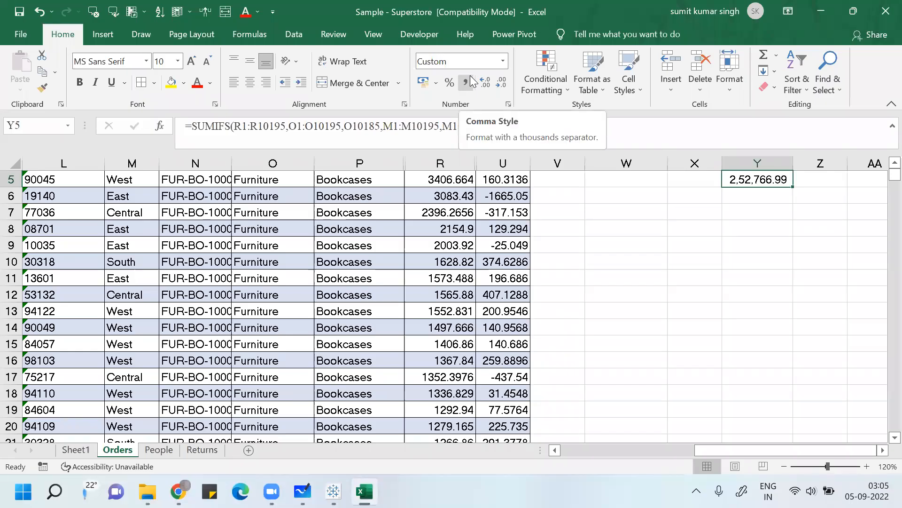
Step: Replace the region criterion in Y5's SUMIFS formula with East cell M4 and compare the result with Tableau's Technology bar, returning to Excel
key(Up)
key(Up)
key(Up)
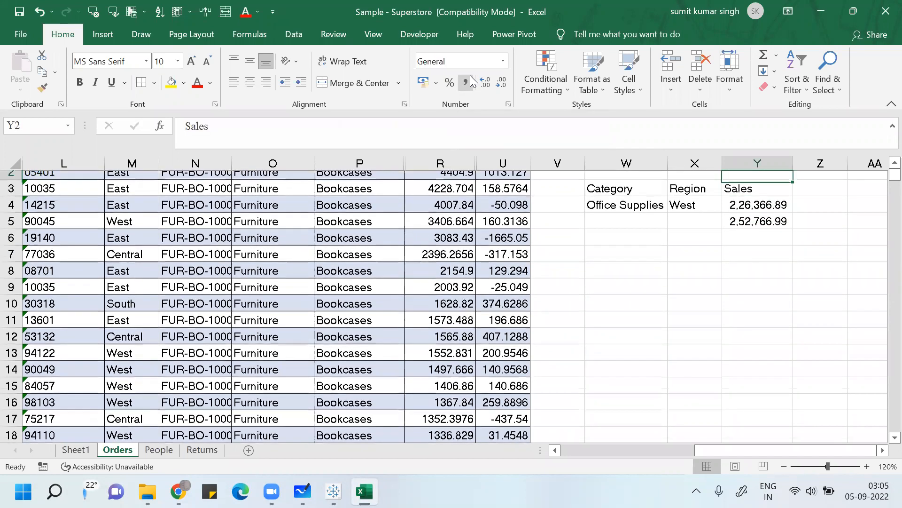
key(Down)
key(Down)
key(Down)
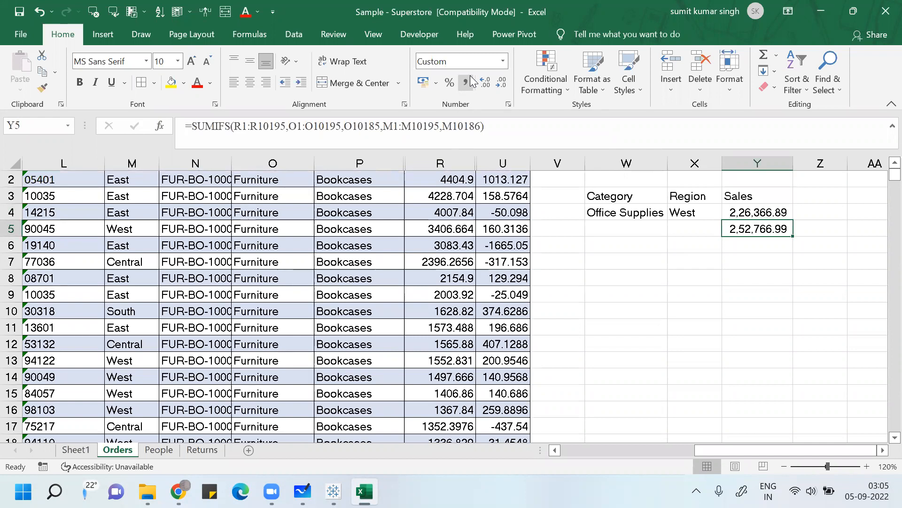
key(F2)
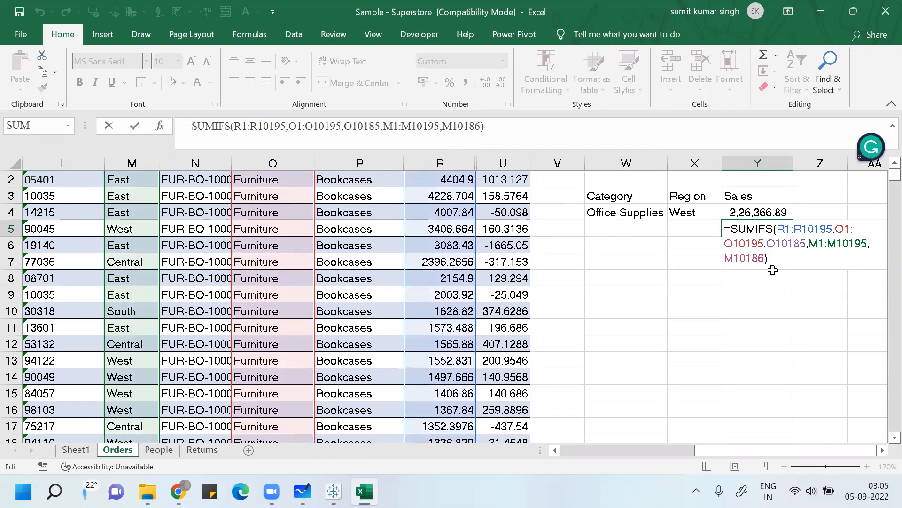
key(BackSpace)
key(BackSpace)
key(BackSpace)
key(BackSpace)
key(BackSpace)
key(BackSpace)
key(BackSpace)
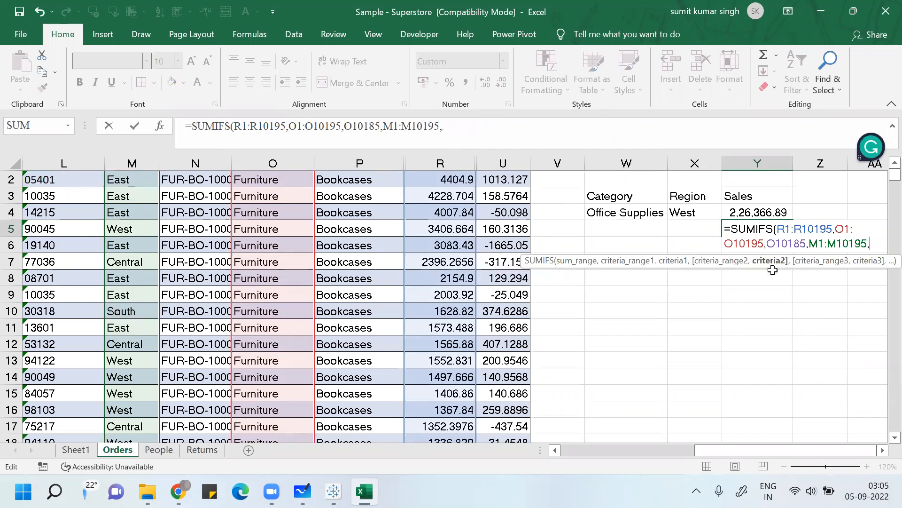
click(123, 213)
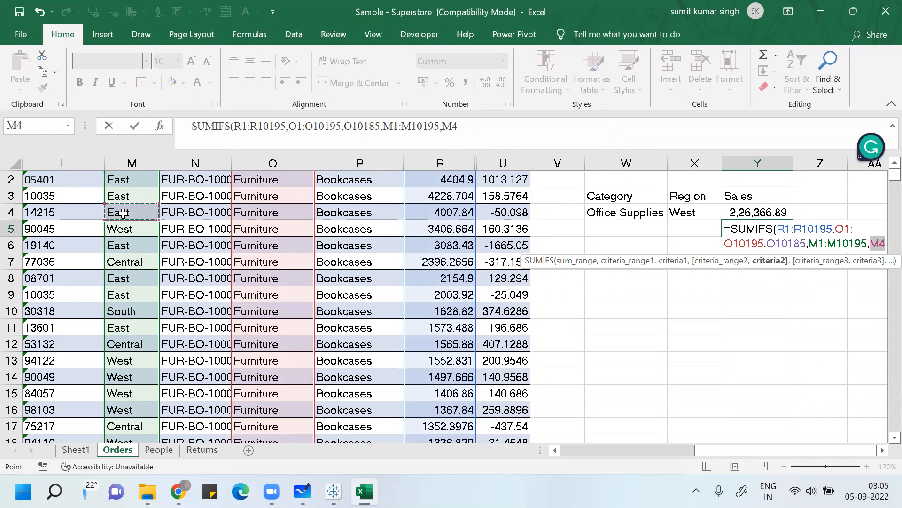
key(Return)
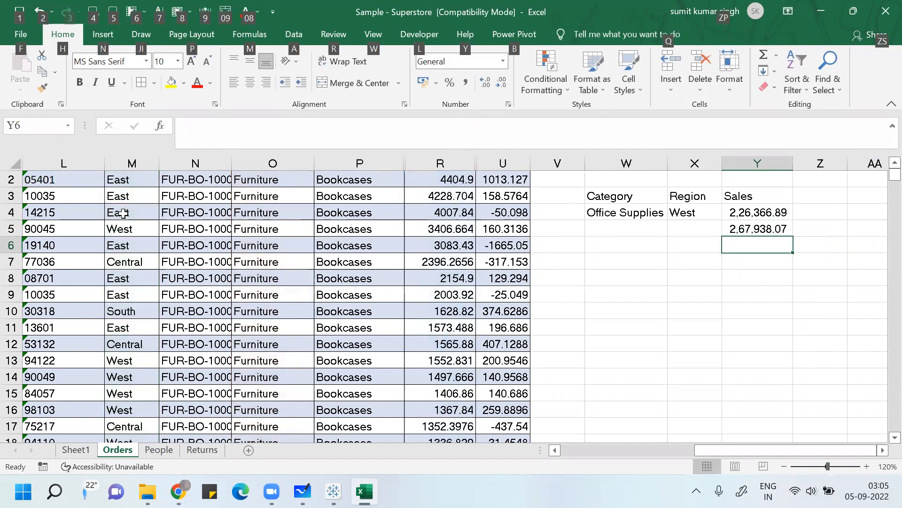
key(alt+Tab)
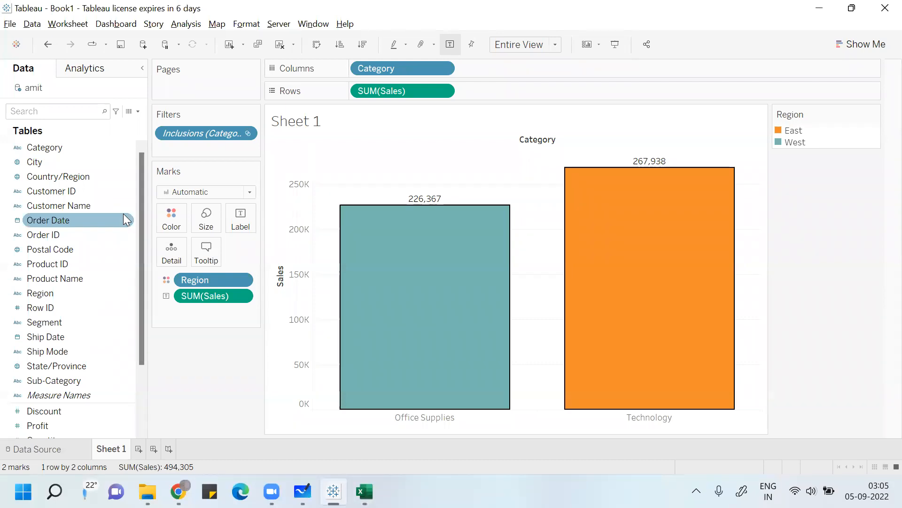
key(alt+Tab)
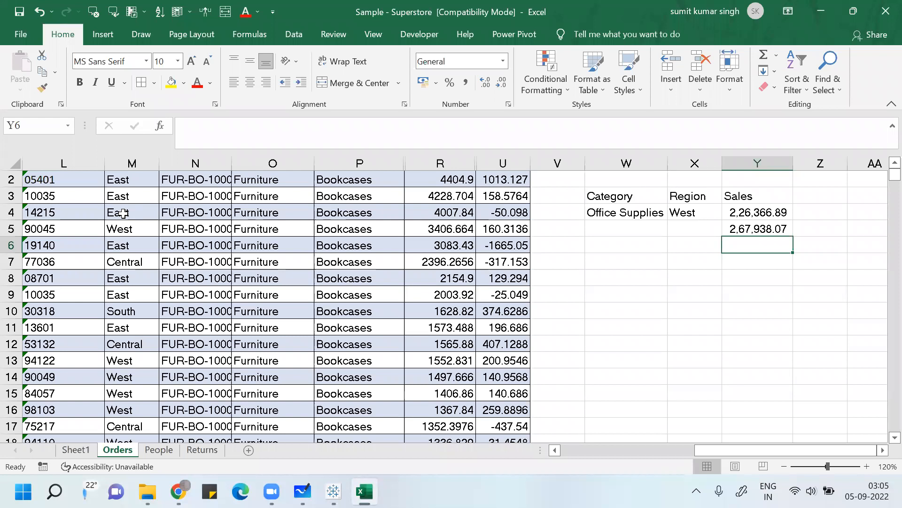
Step: Examine the Category, Region and Sales column headers used as ranges in the SUMIFS formulas
click(247, 200)
key(Up)
key(Up)
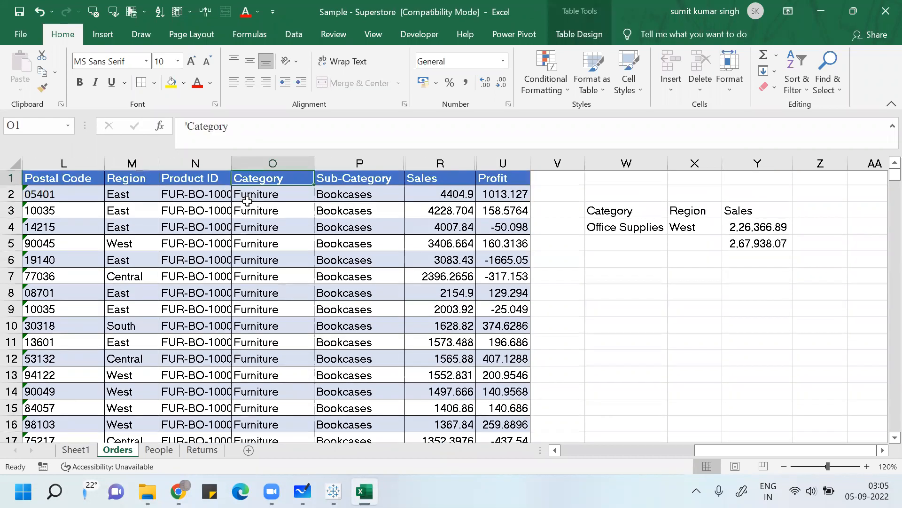
key(Left)
key(Left)
key(Left)
key(Right)
key(Right)
key(Right)
key(Right)
key(Right)
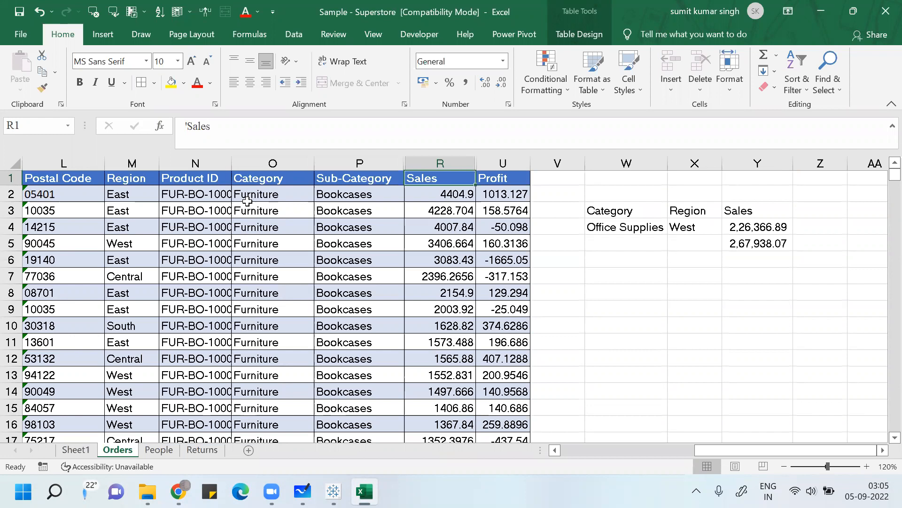
Step: Turn on the Orders table's filter controls and filter the Category column to Office Supplies only
click(316, 210)
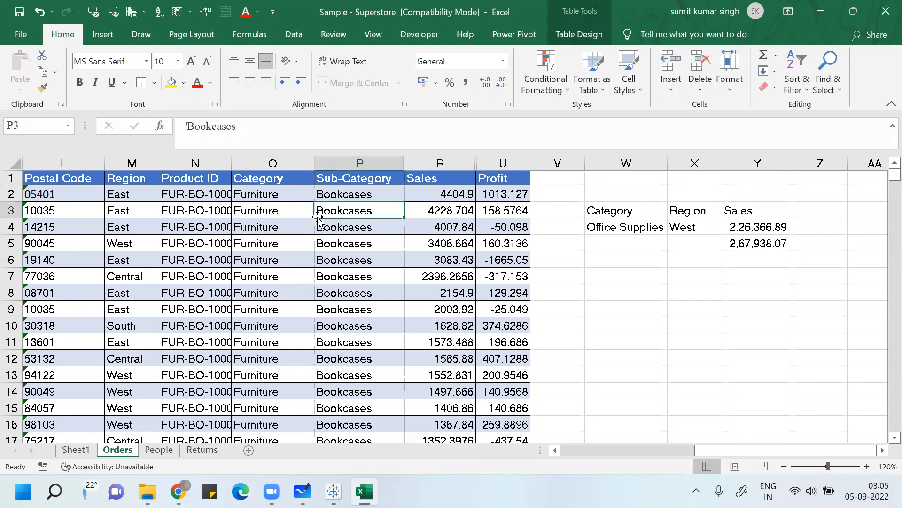
key(ctrl+shift+l)
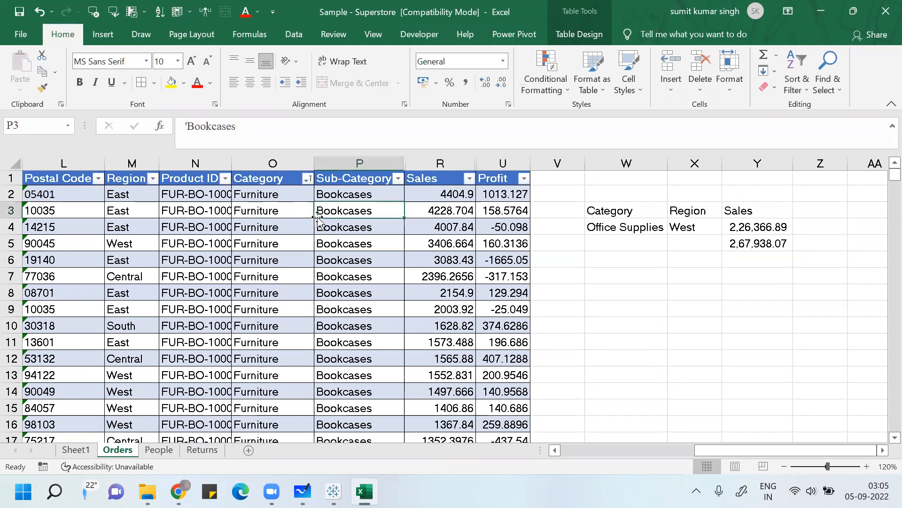
click(308, 181)
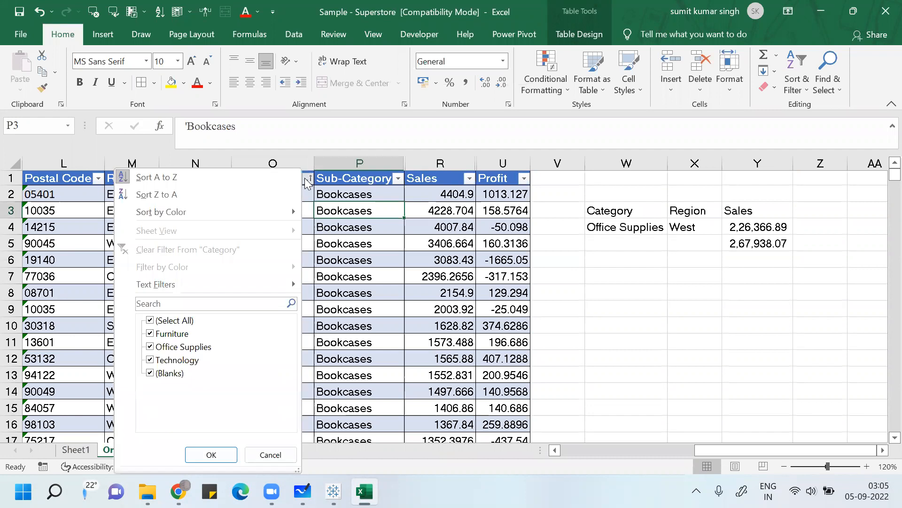
click(185, 321)
click(178, 350)
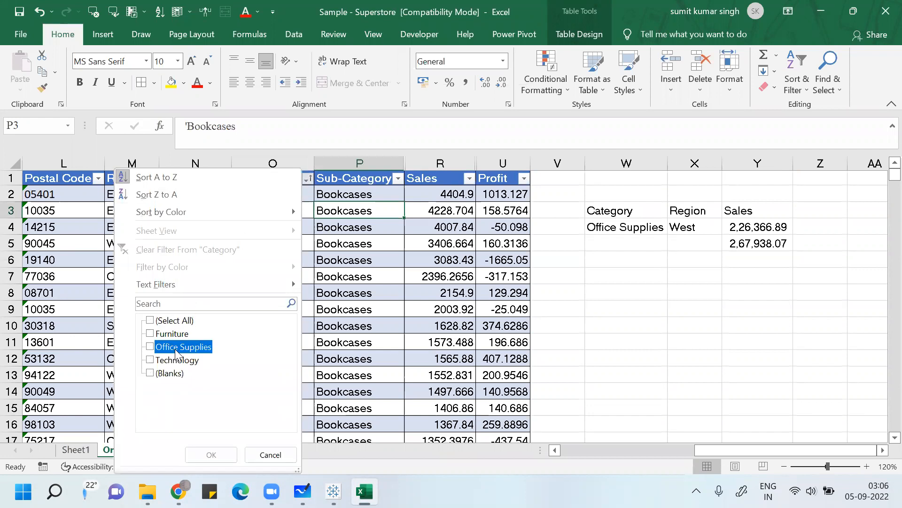
click(210, 455)
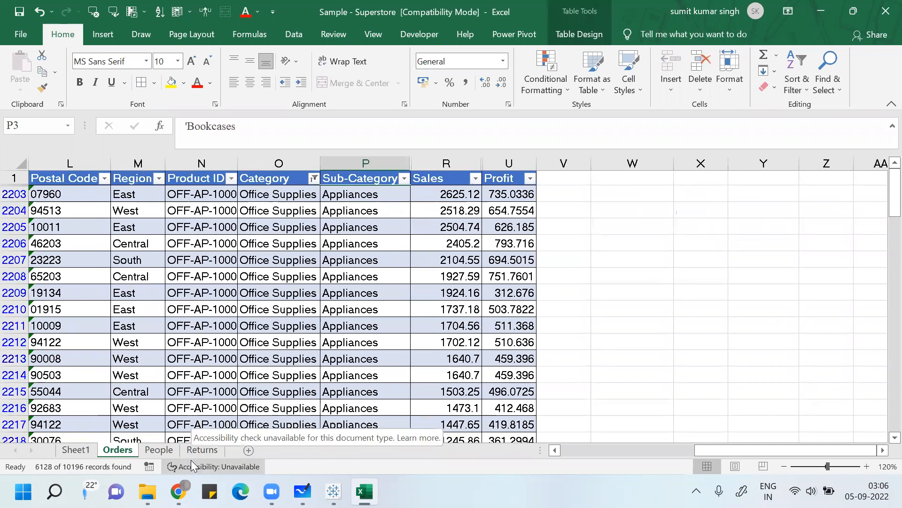
Step: Filter the Region column to West only
click(158, 178)
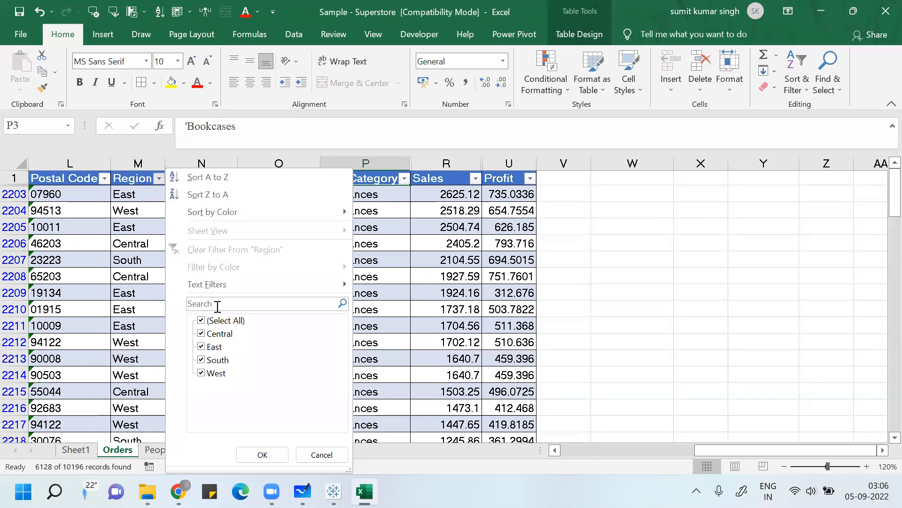
click(219, 321)
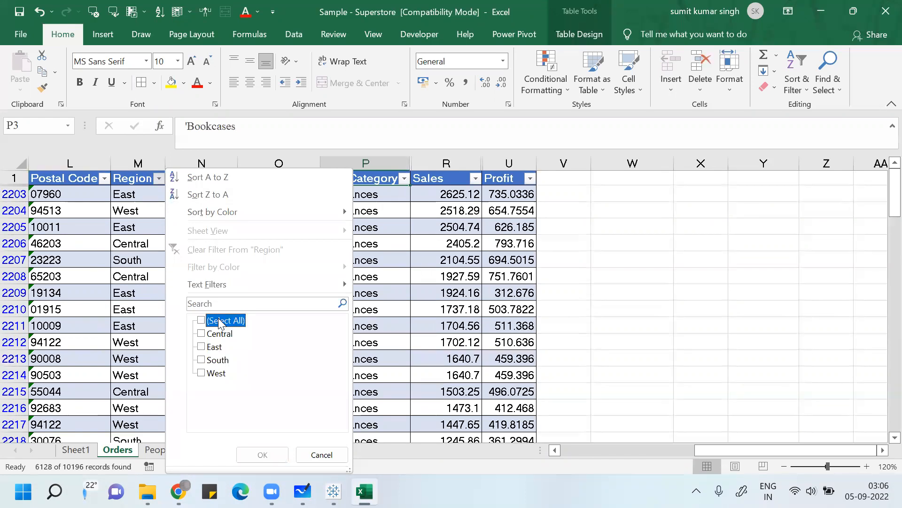
click(216, 374)
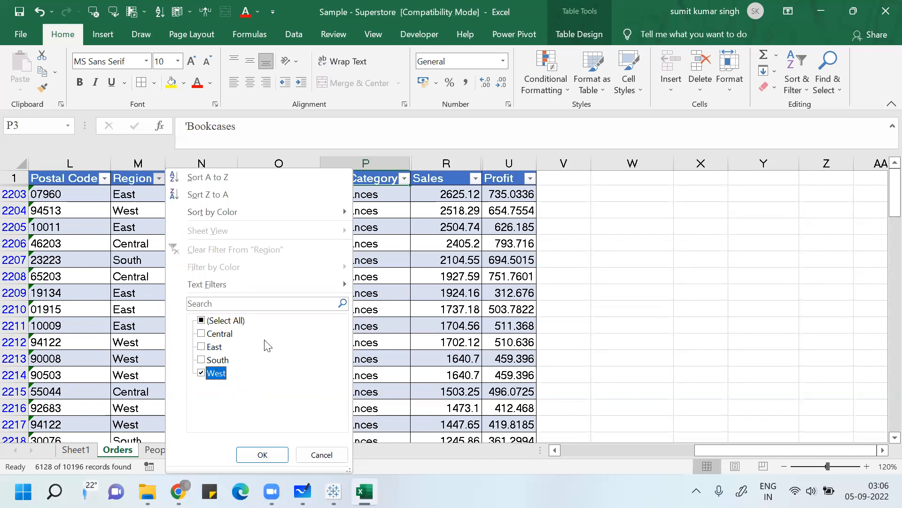
click(263, 456)
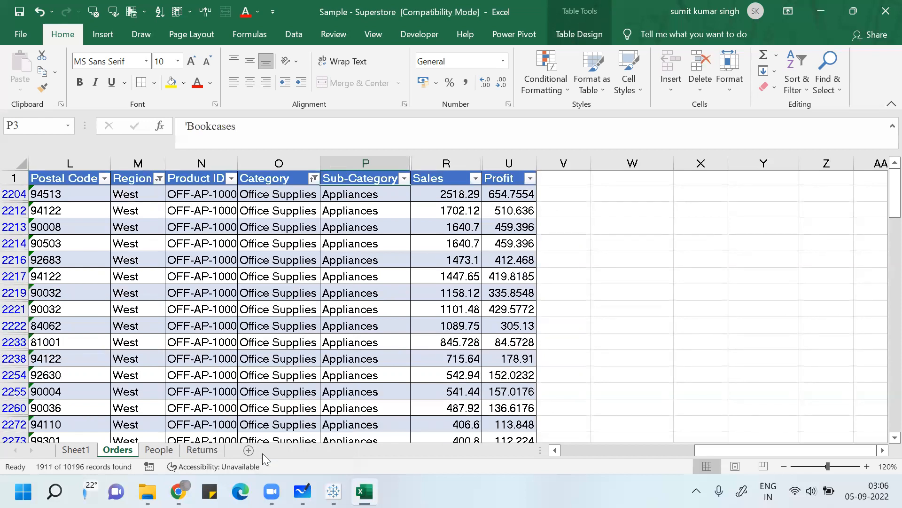
Step: Select all filtered Sales values from R2204 down to the last data row to check their sum
click(446, 195)
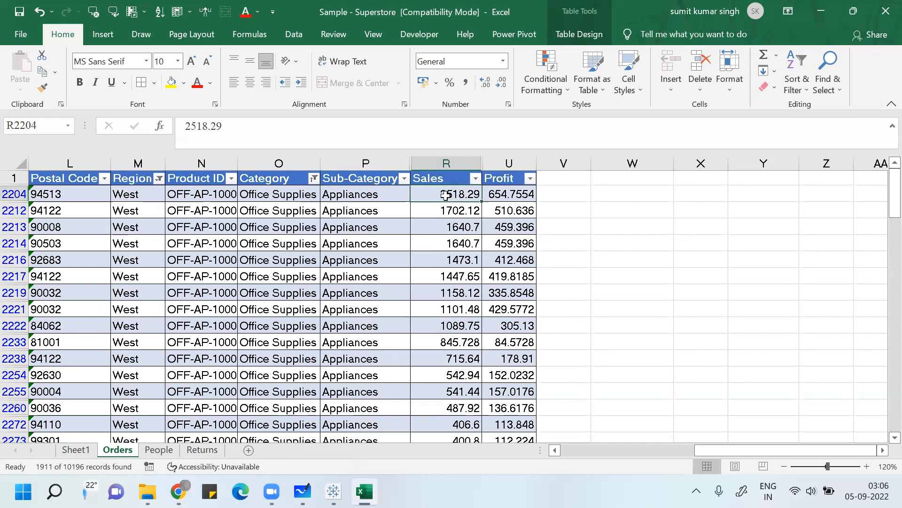
key(shift+Down)
key(shift+Down)
key(shift+Down)
key(shift+Down)
key(shift+Down)
key(shift+Down)
key(shift+Down)
key(shift+Down)
key(shift+Down)
key(shift+Down)
key(shift+Down)
key(shift+Down)
key(shift+Down)
key(shift+Down)
key(shift+Down)
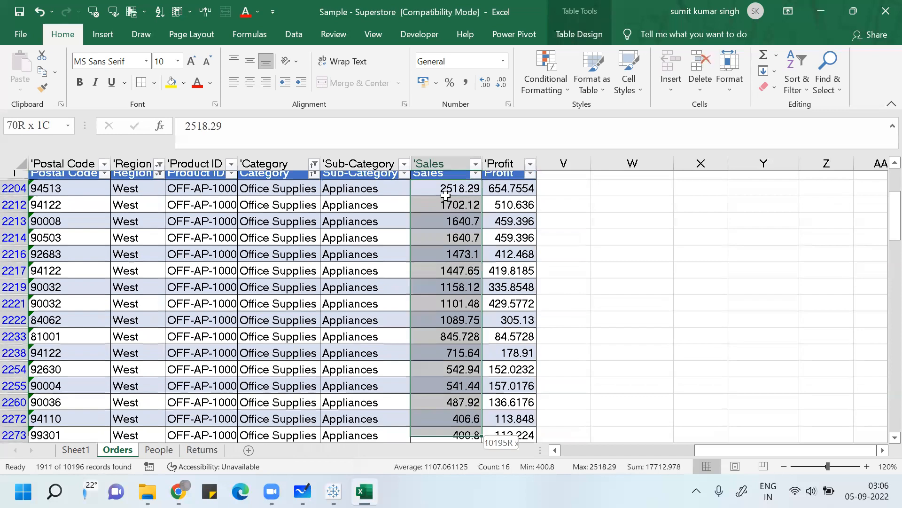
key(shift+Down)
key(shift+Down)
key(shift+Down)
key(shift+Down)
key(shift+Down)
key(shift+Down)
key(shift+Down)
key(shift+Down)
key(shift+Down)
key(shift+Down)
key(shift+Down)
key(shift+Down)
key(shift+Down)
key(shift+Down)
key(shift+Down)
key(shift+Down)
key(shift+Down)
key(shift+Down)
key(shift+Down)
key(shift+Down)
key(shift+Down)
key(shift+Down)
key(shift+Down)
key(shift+Down)
key(shift+Down)
key(shift+Down)
key(shift+Down)
key(shift+Down)
key(shift+Down)
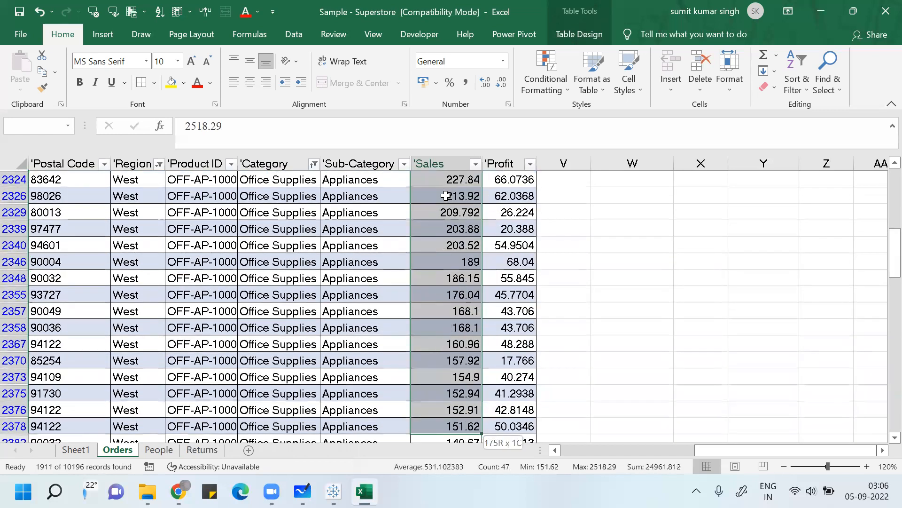
key(ctrl+shift+Down)
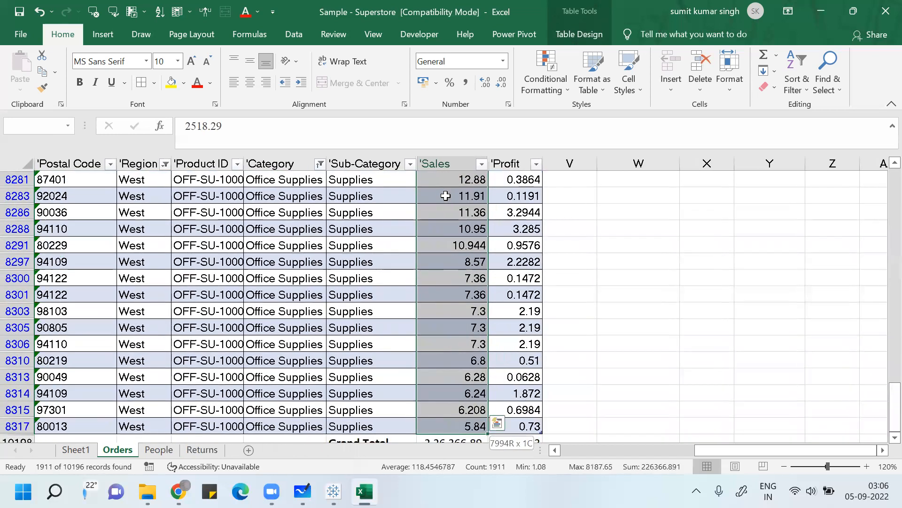
key(shift+Down)
key(shift+Up)
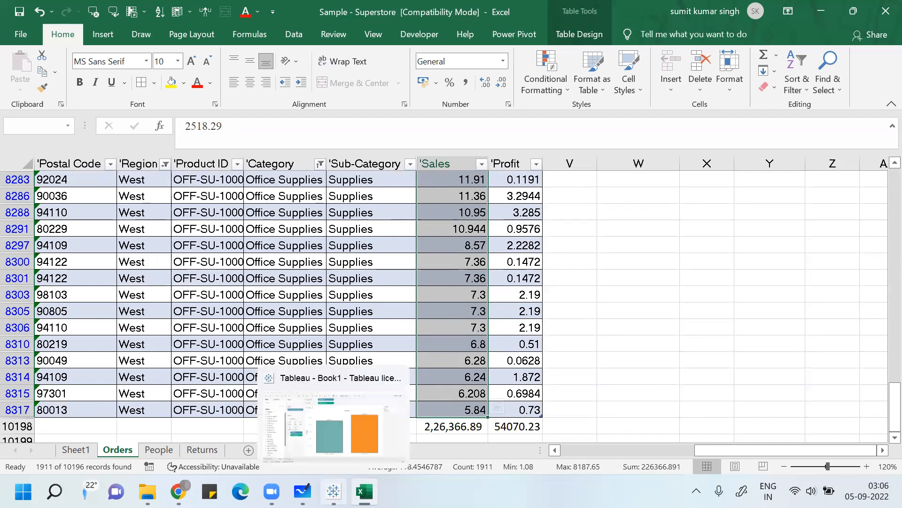
Step: Switch to Tableau, check the category bars, and remove the Inclusions filter from Sheet 1
click(333, 492)
mouse_move(630, 318)
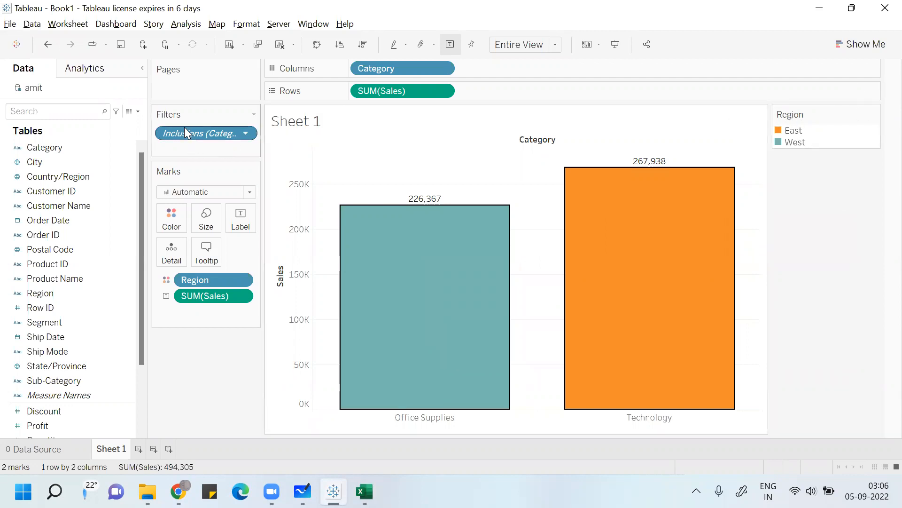
drag(183, 127, 182, 381)
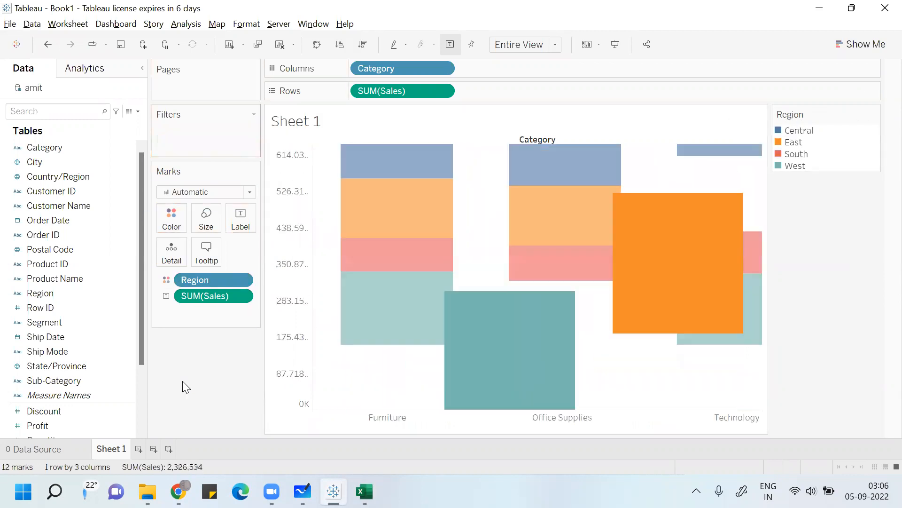
click(778, 28)
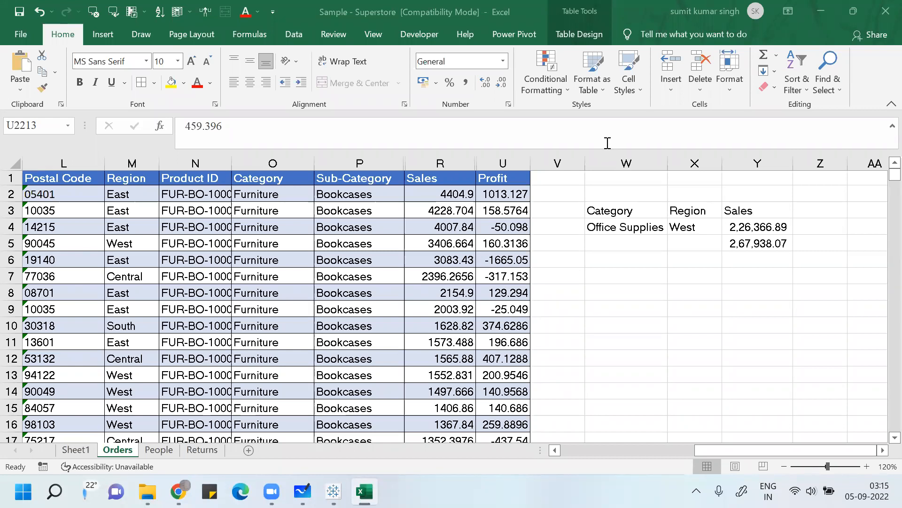
Step: In Tableau, keep only the Technology Central, Office Supplies East and Furniture South segments, and remove the resulting Inclusions filter
key(alt+Tab)
key(alt+Tab)
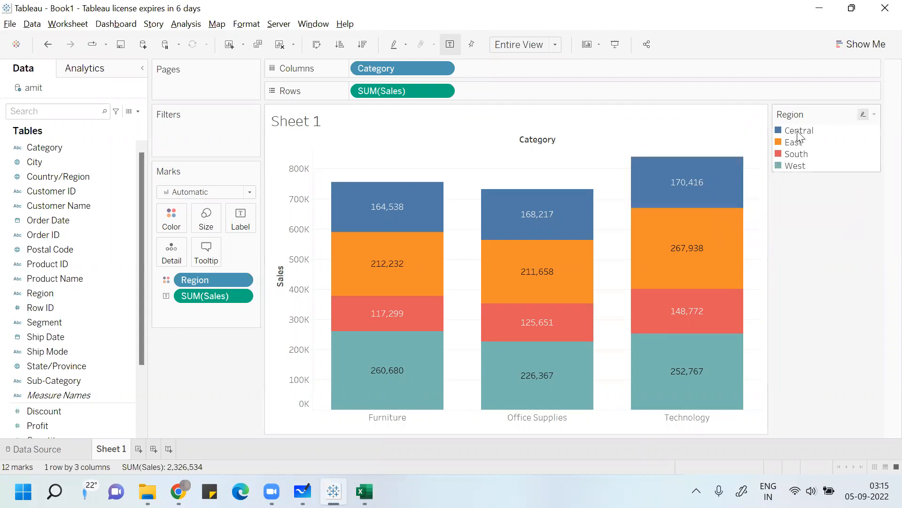
mouse_move(713, 173)
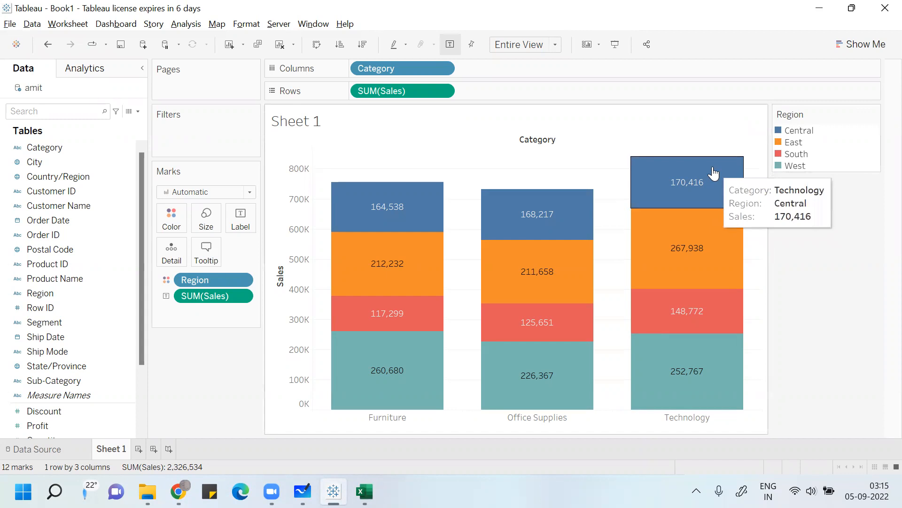
click(714, 173)
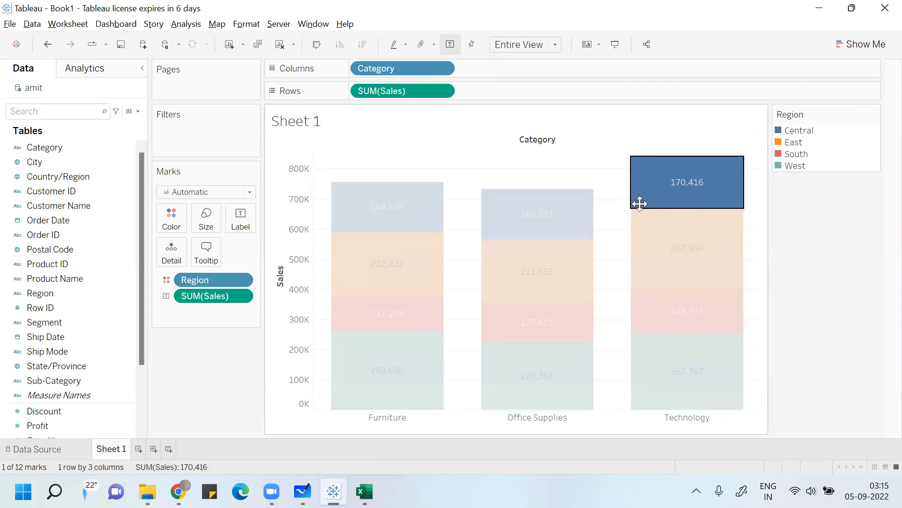
ctrl+click(513, 268)
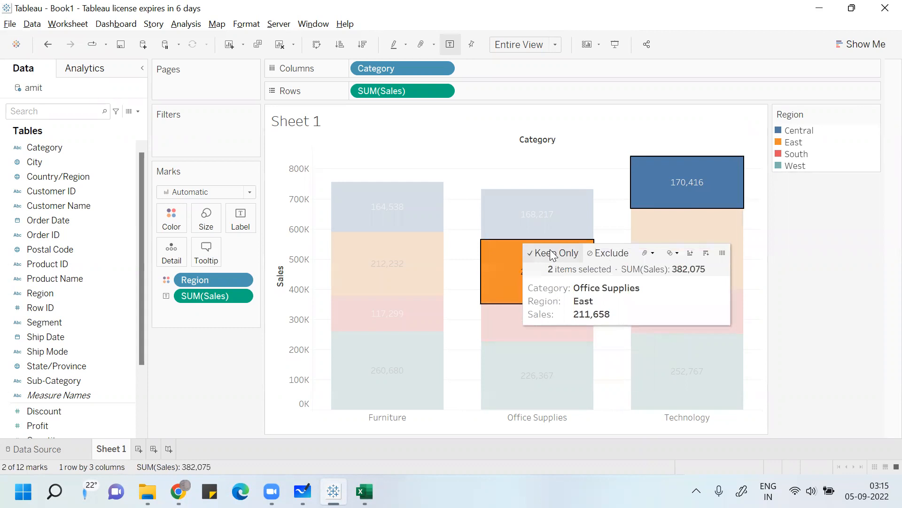
ctrl+click(430, 313)
click(461, 299)
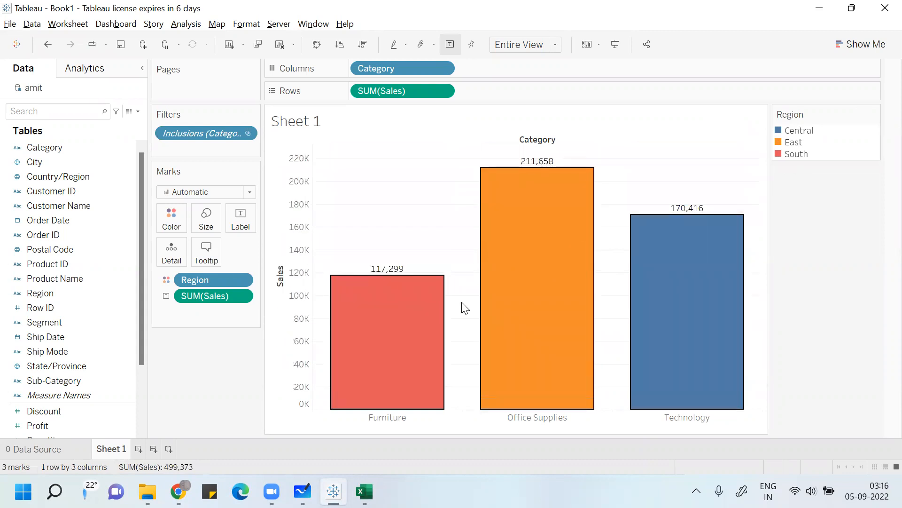
drag(223, 143, 196, 402)
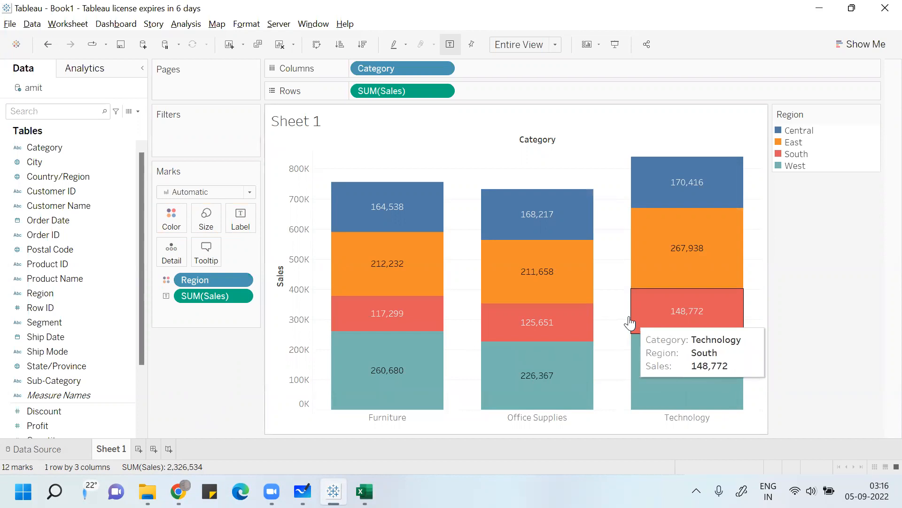
Step: Exclude the Central region segment of Office Supplies from the stacked bar chart
click(528, 211)
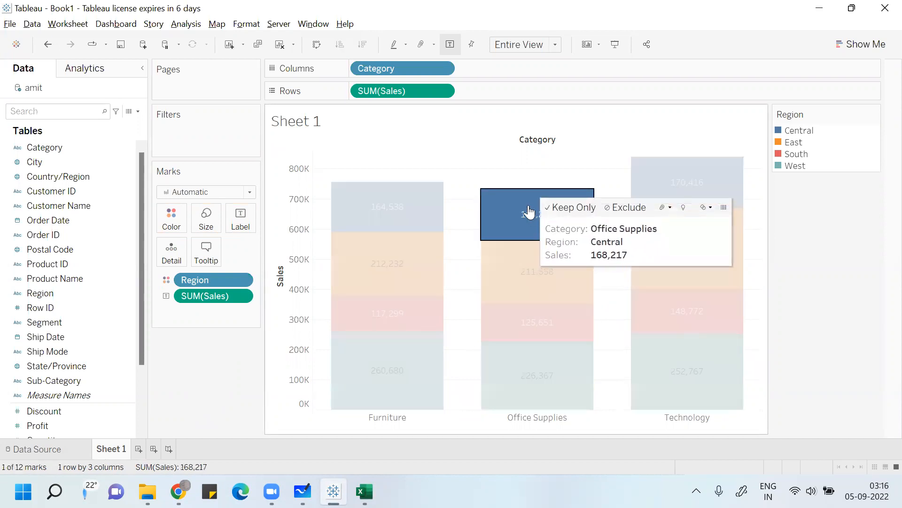
click(618, 206)
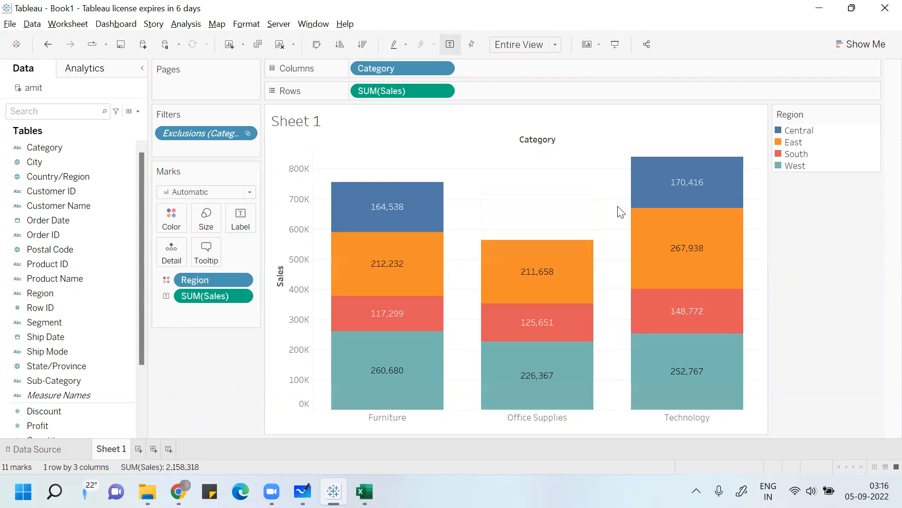
Step: Remove the Exclusions filter from Sheet 1 and highlight the West region in the stacked bars
drag(229, 132, 227, 448)
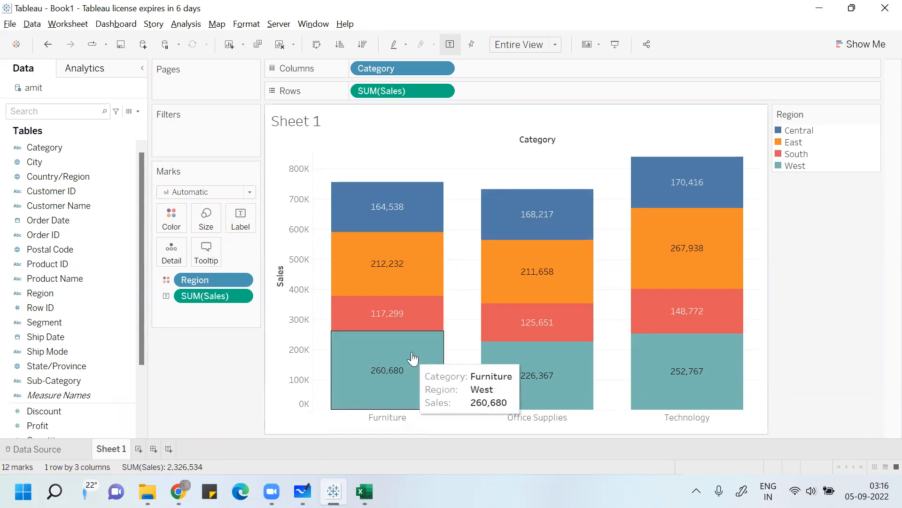
mouse_move(696, 242)
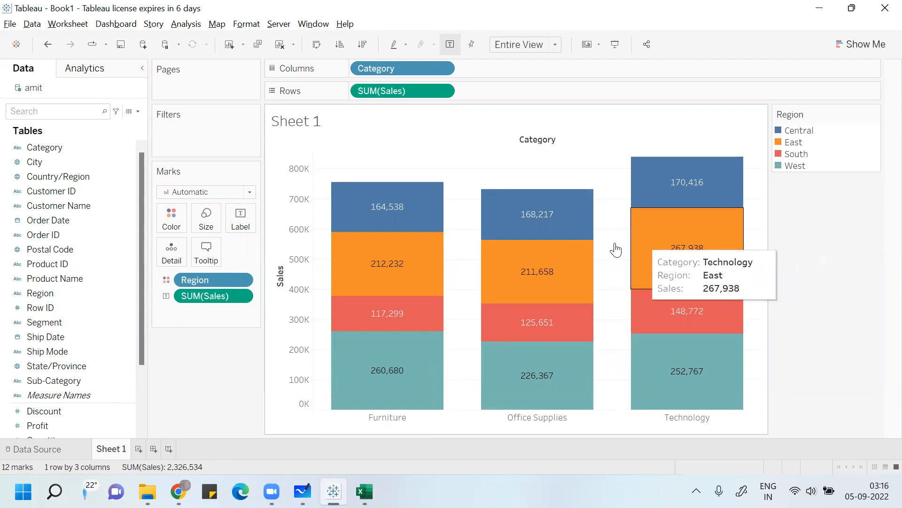
click(795, 168)
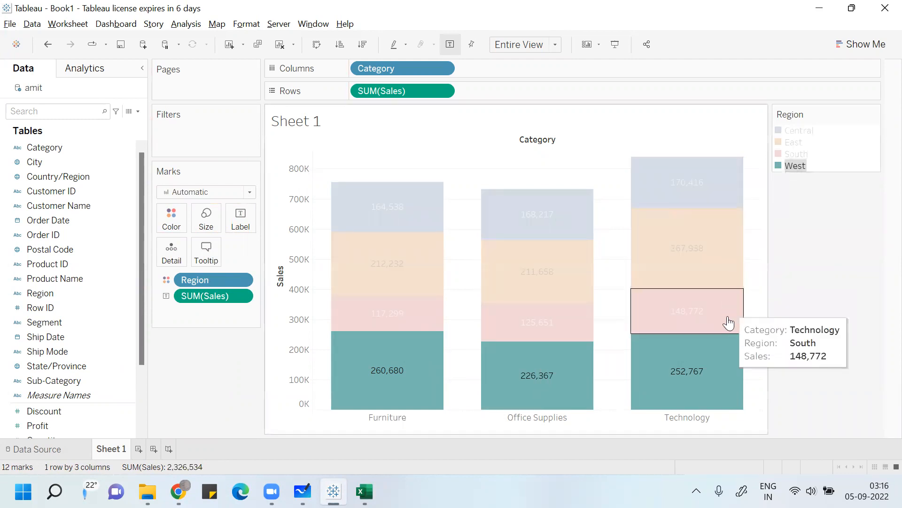
Step: Sort the Region segments from the selected Technology West and East segments, then clear the selection
click(698, 370)
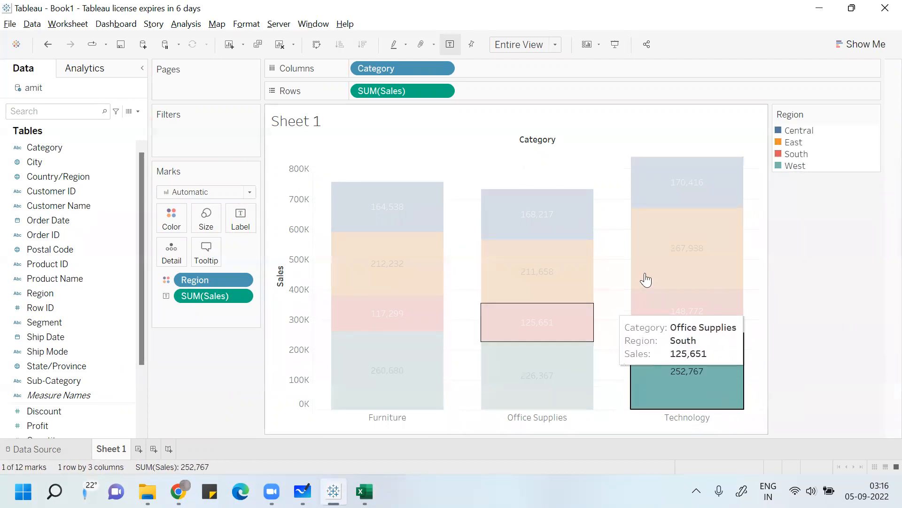
ctrl+click(681, 260)
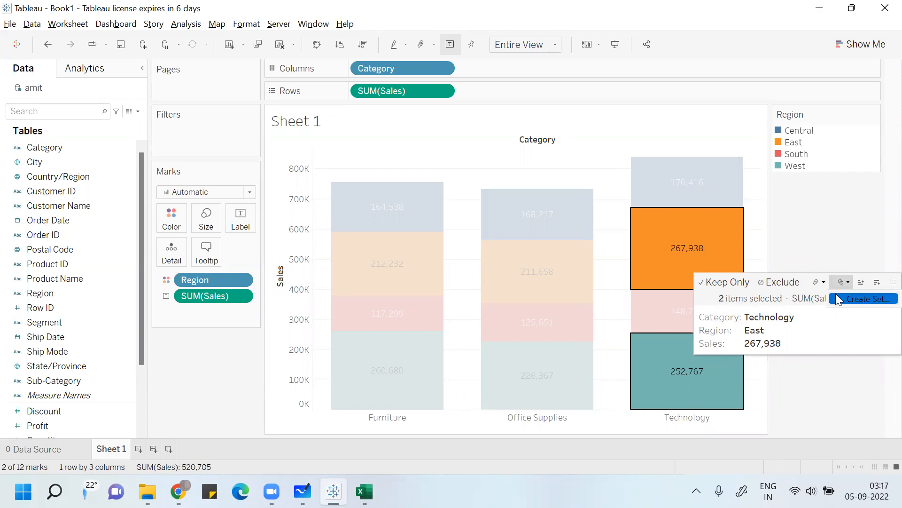
click(875, 280)
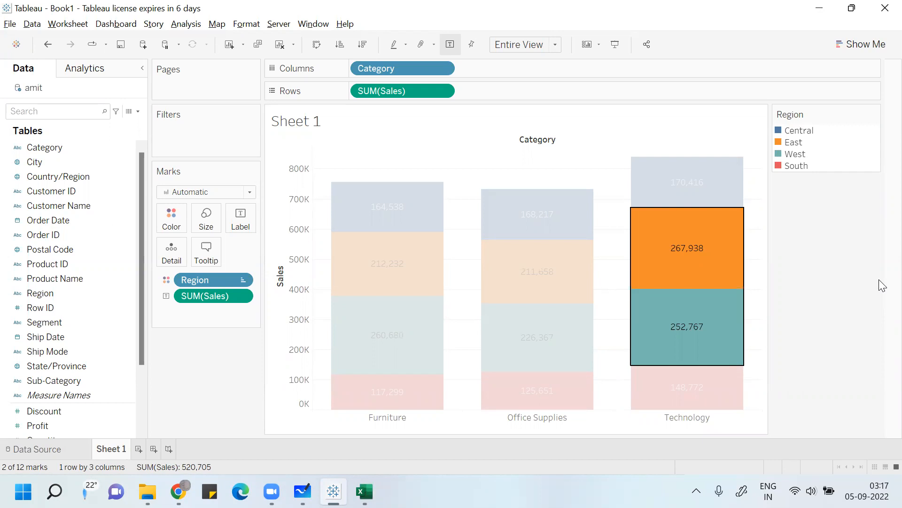
click(677, 249)
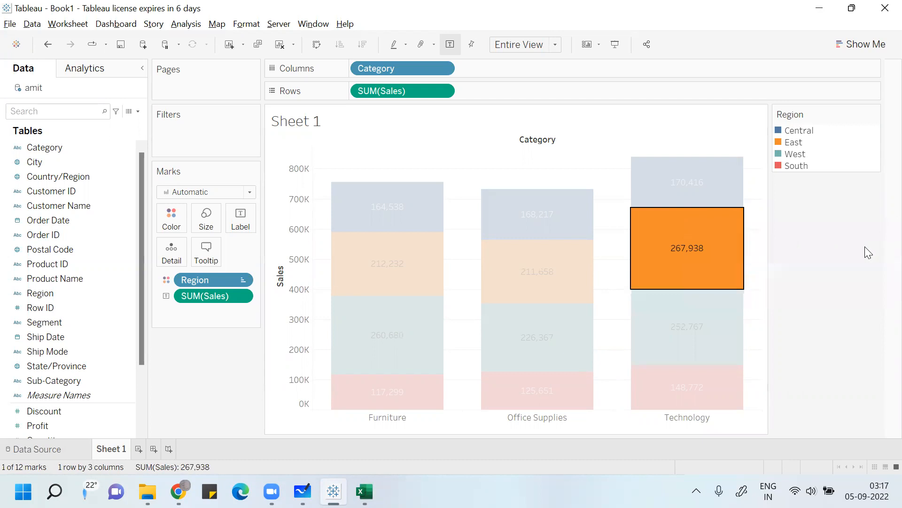
click(729, 257)
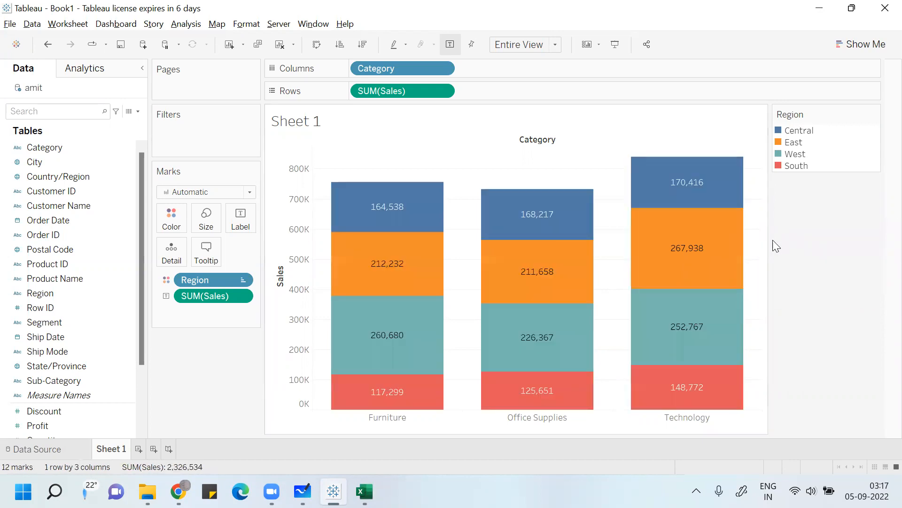
Step: View the data behind the Technology East segment and export its summary to Documents as the CSV file Sheet 1_Summary
click(715, 254)
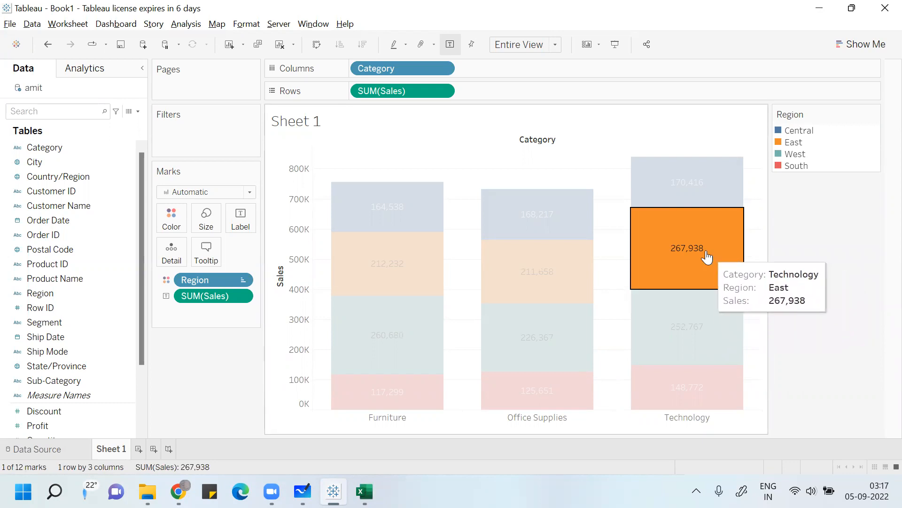
mouse_move(708, 257)
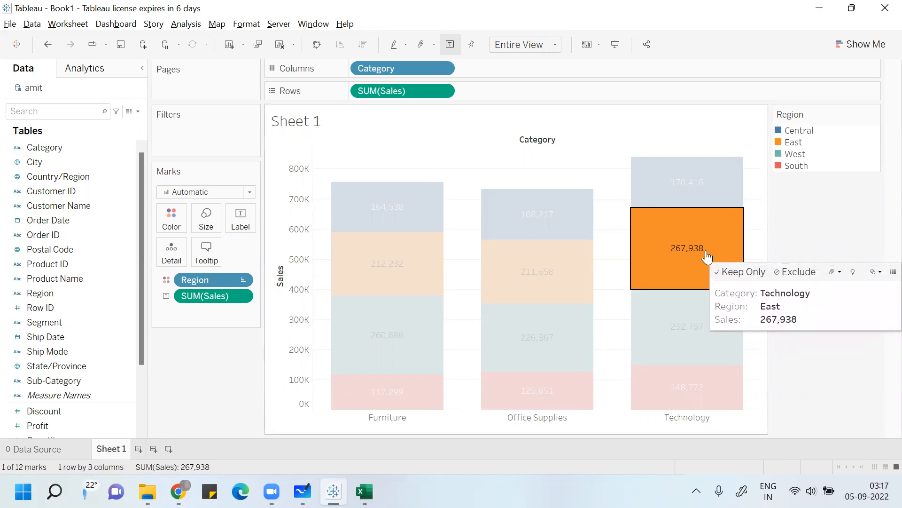
click(708, 257)
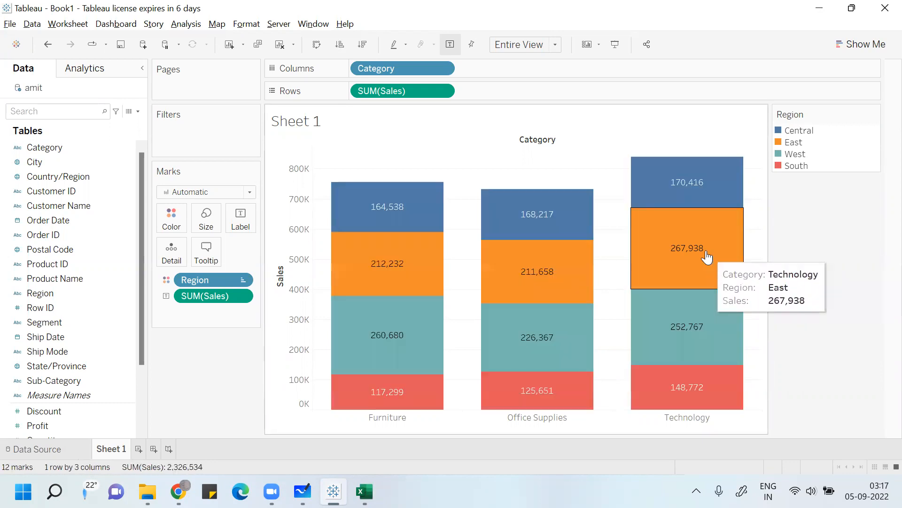
click(713, 259)
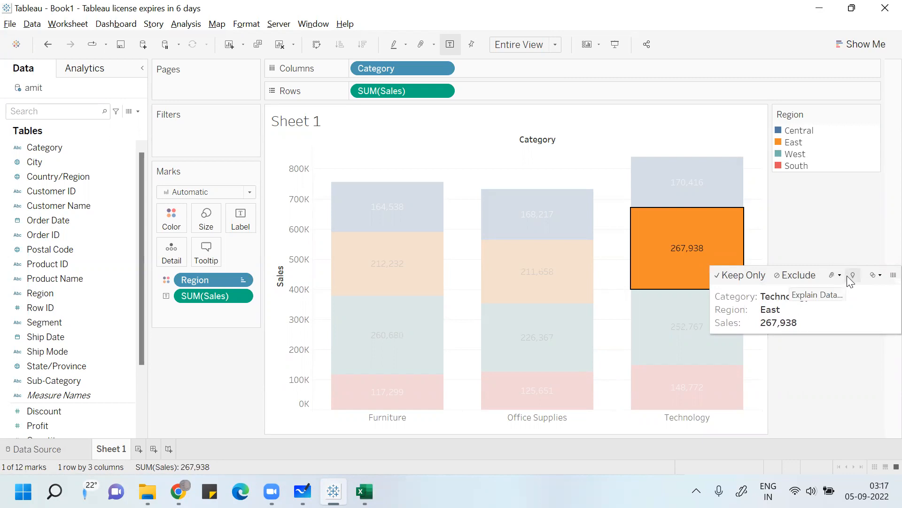
click(882, 280)
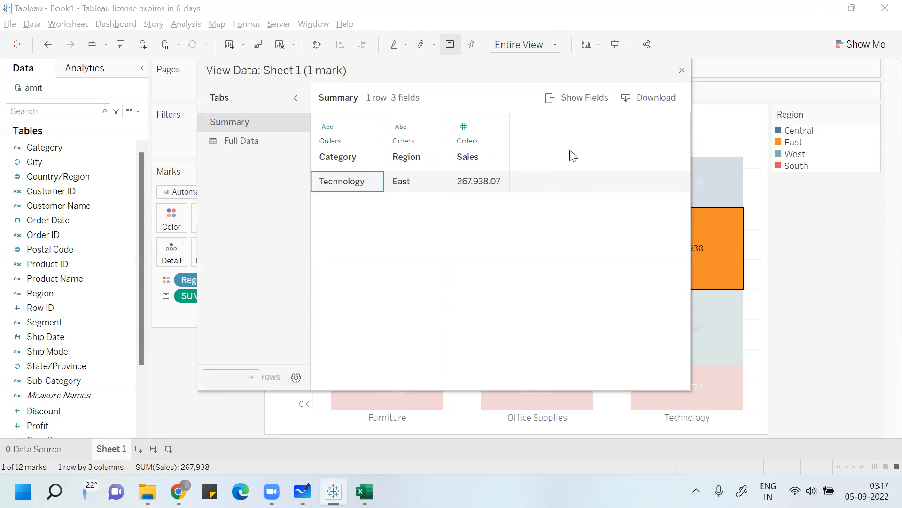
click(649, 98)
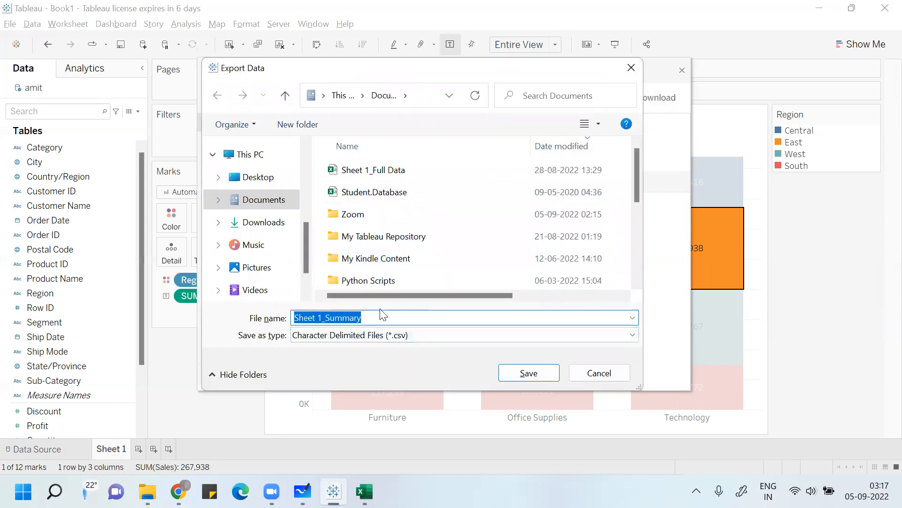
click(503, 376)
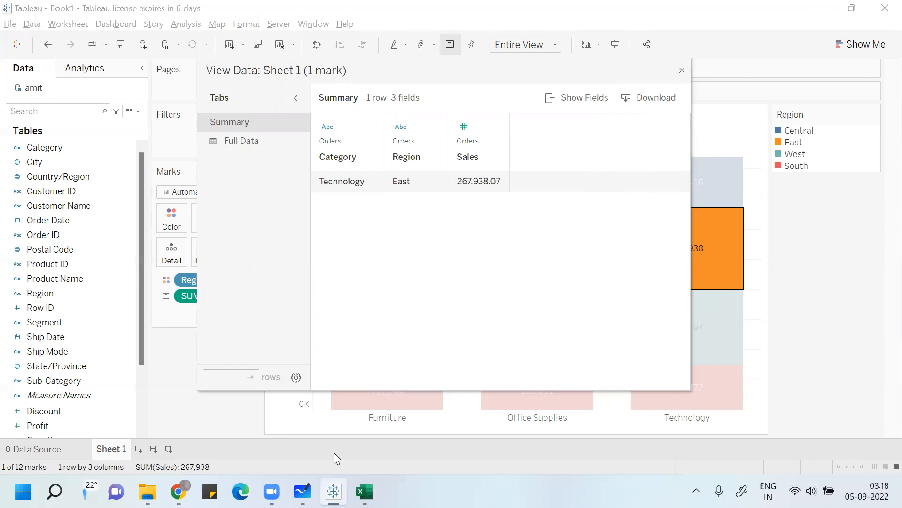
Step: Export the full data rows behind the Technology East segment and close the data viewer
click(252, 141)
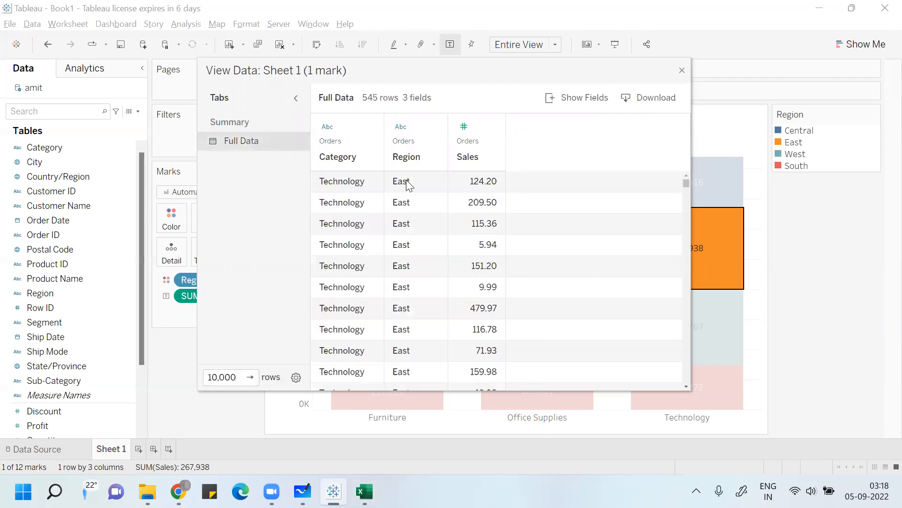
click(652, 106)
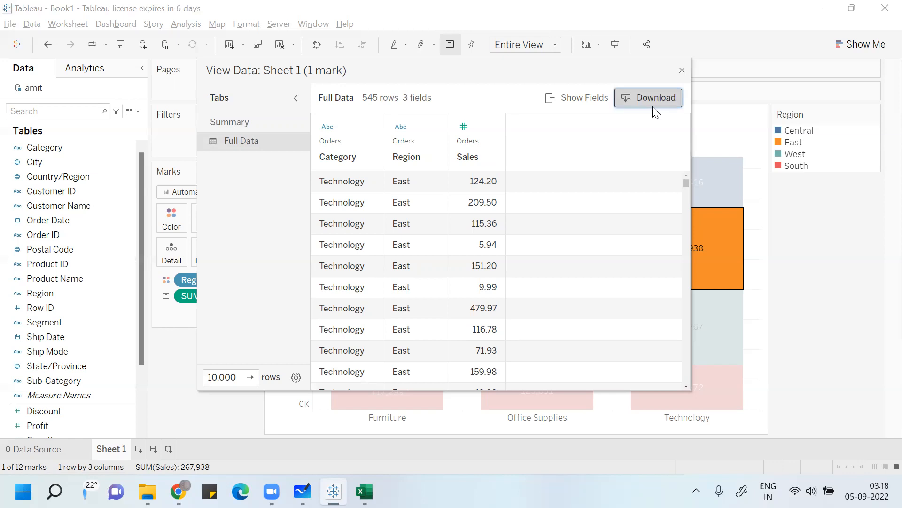
click(520, 377)
click(476, 247)
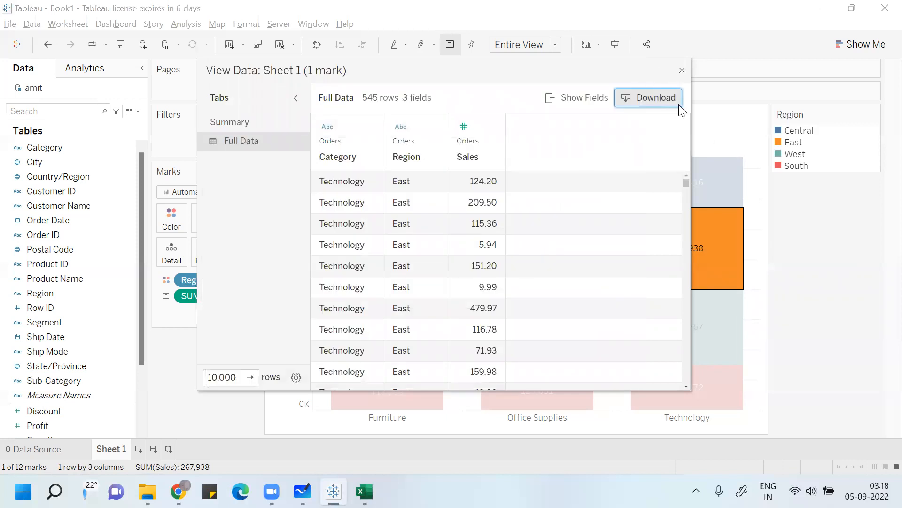
key(Escape)
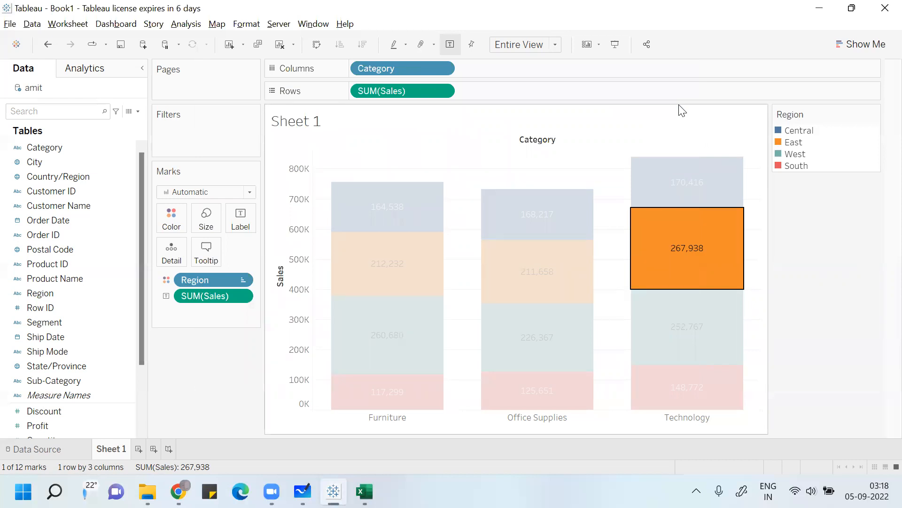
mouse_move(686, 284)
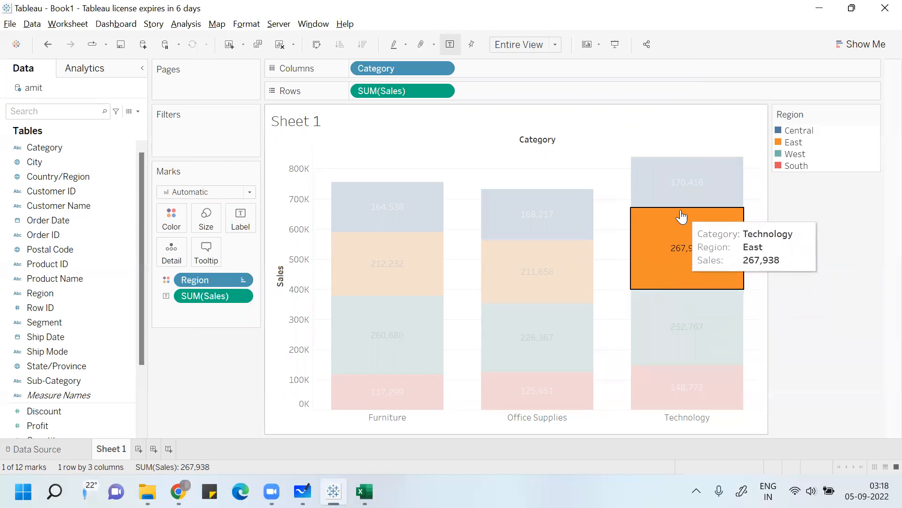
Step: Switch to the Sample - Superstore workbook in Excel and turn on the filters for the Orders table
click(333, 491)
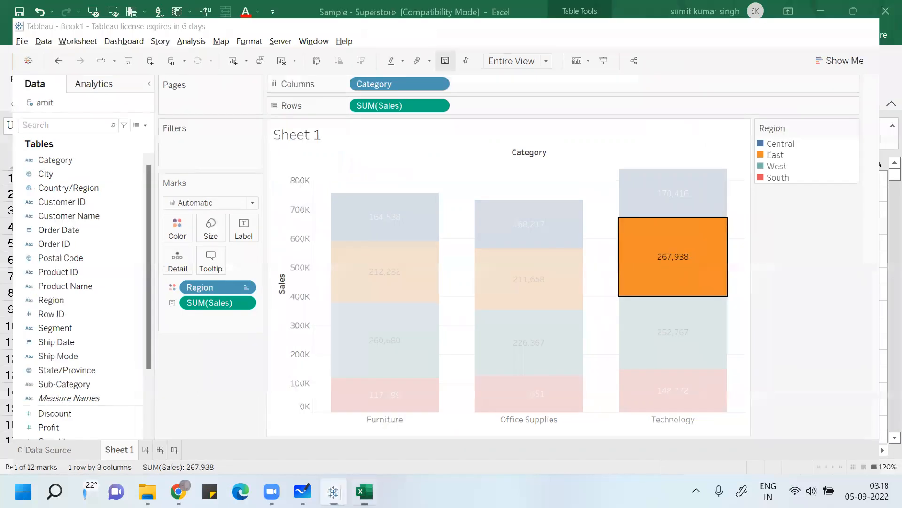
click(290, 270)
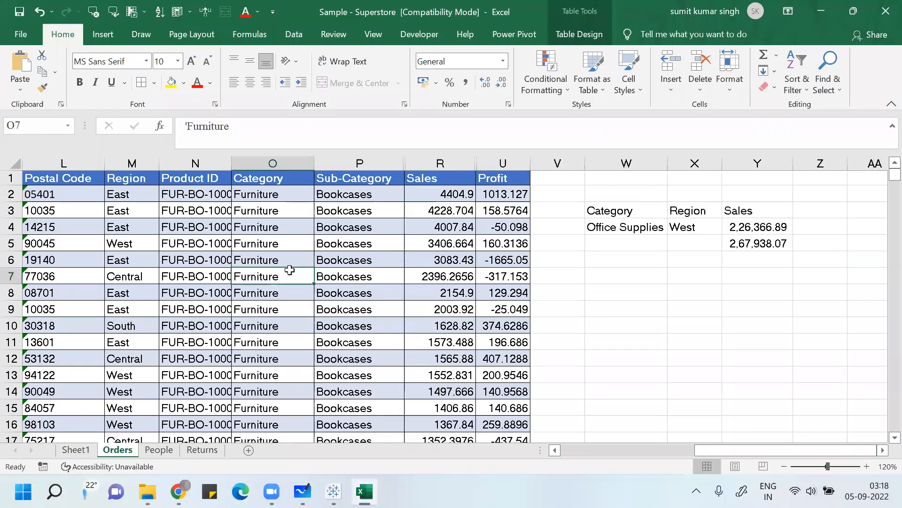
click(271, 229)
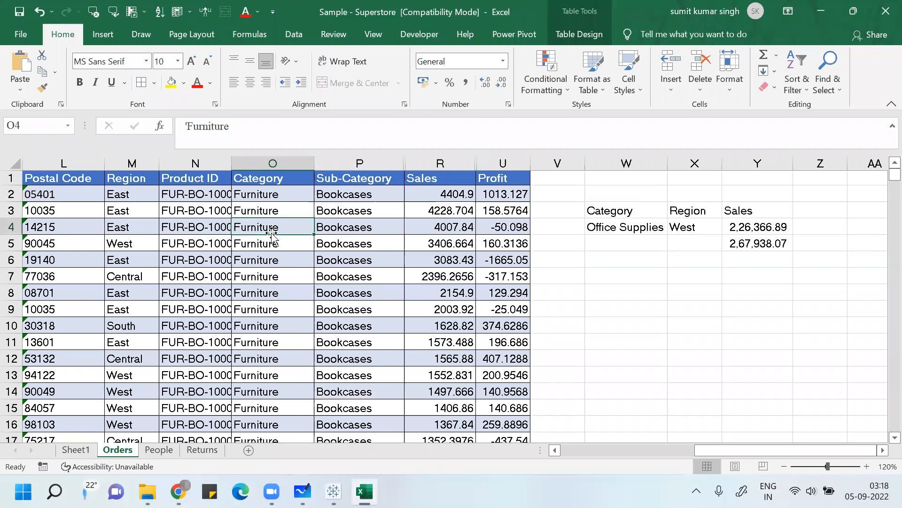
key(ctrl+shift+l)
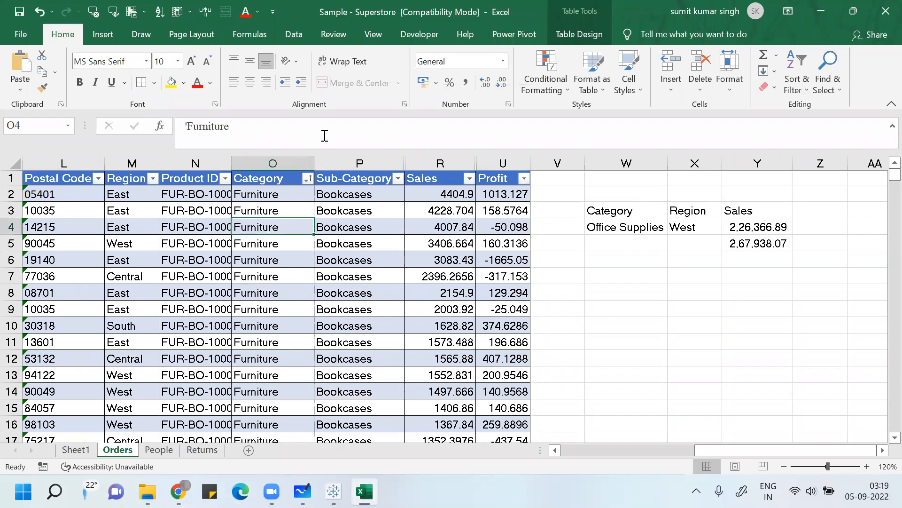
click(398, 178)
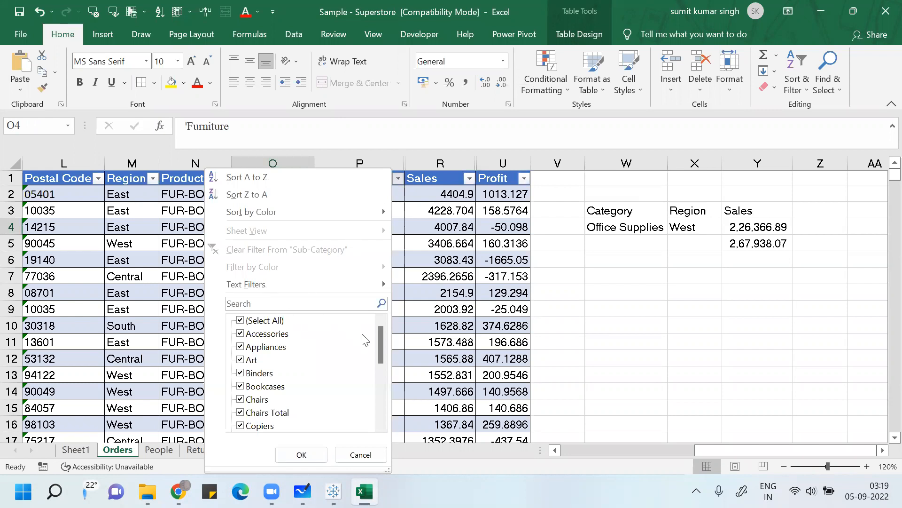
click(486, 291)
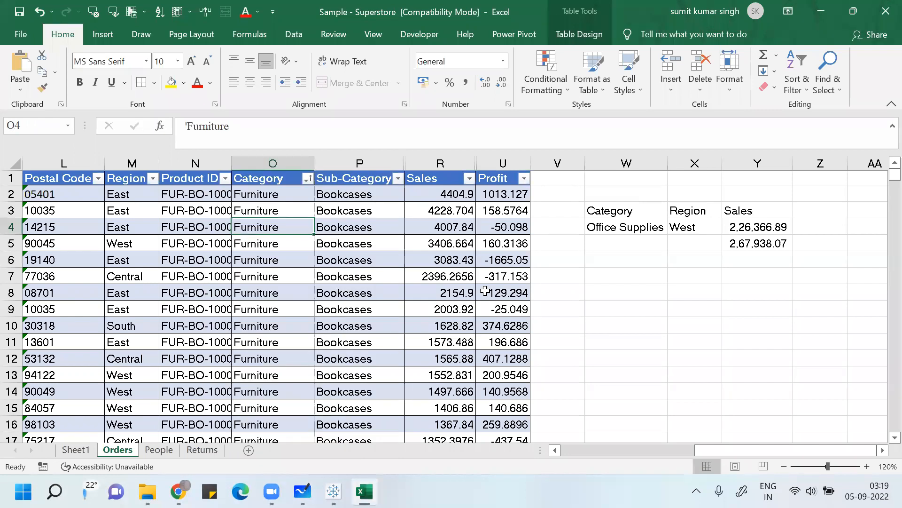
Step: Examine the Orders table's columns from Category back to the first ones and compare them with the Tableau chart
key(Left)
key(Left)
key(Left)
key(Left)
key(Left)
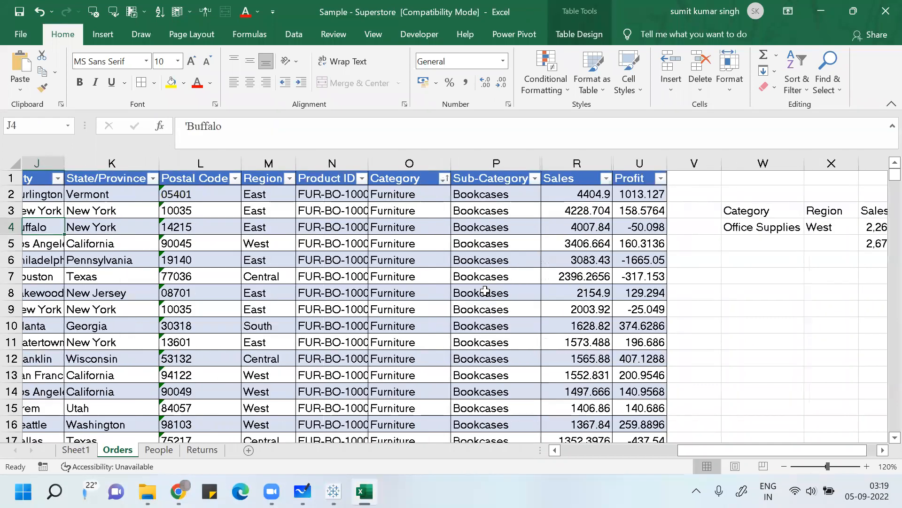
key(Left)
key(Left)
key(Left)
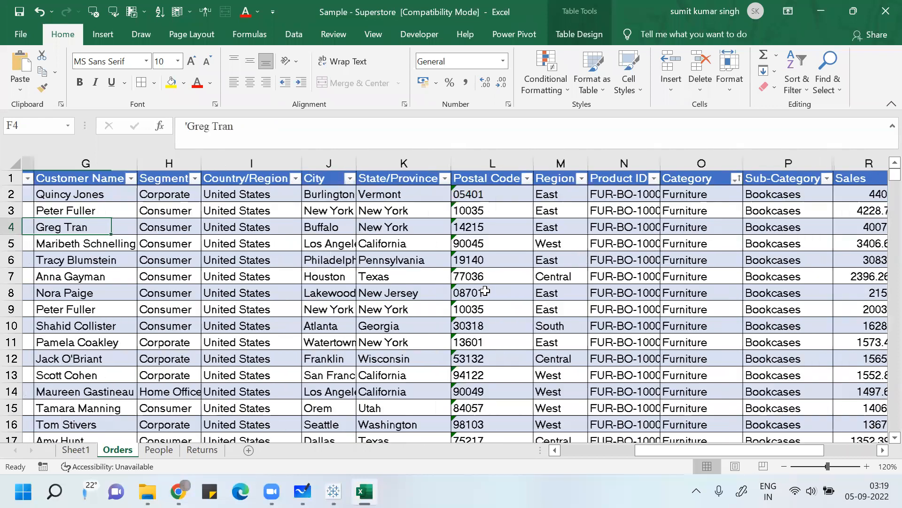
key(Left)
key(Left)
key(Left)
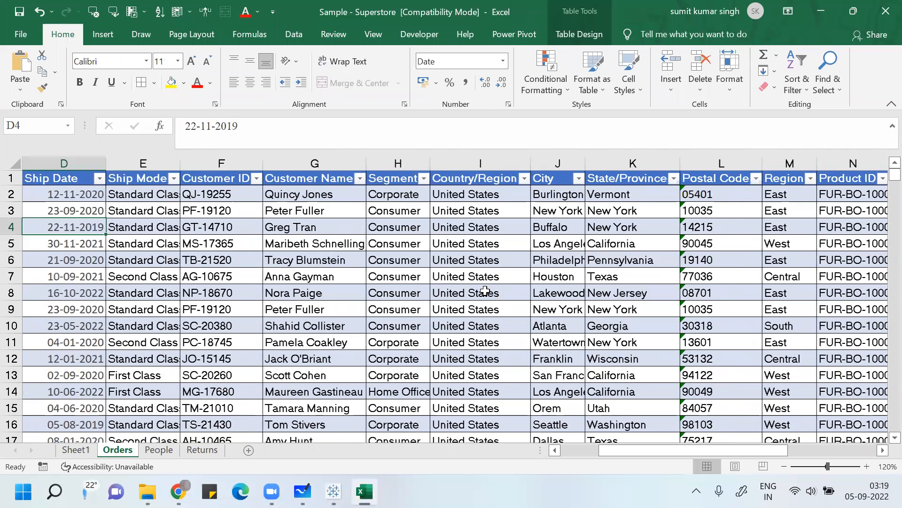
key(Left)
key(Left)
key(Left)
key(alt+Tab)
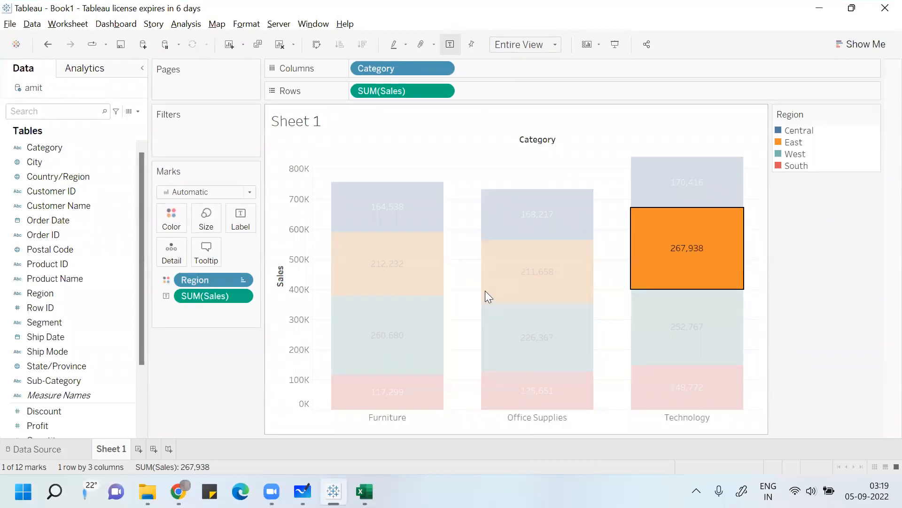
key(alt+Tab)
Step: Switch to the Superstore workbook in Excel and filter the Orders table's Category column to Furniture and Technology
key(Right)
key(Right)
key(Right)
key(Right)
key(Right)
key(Right)
key(Right)
key(Right)
key(Right)
key(Right)
key(Right)
key(Right)
key(Right)
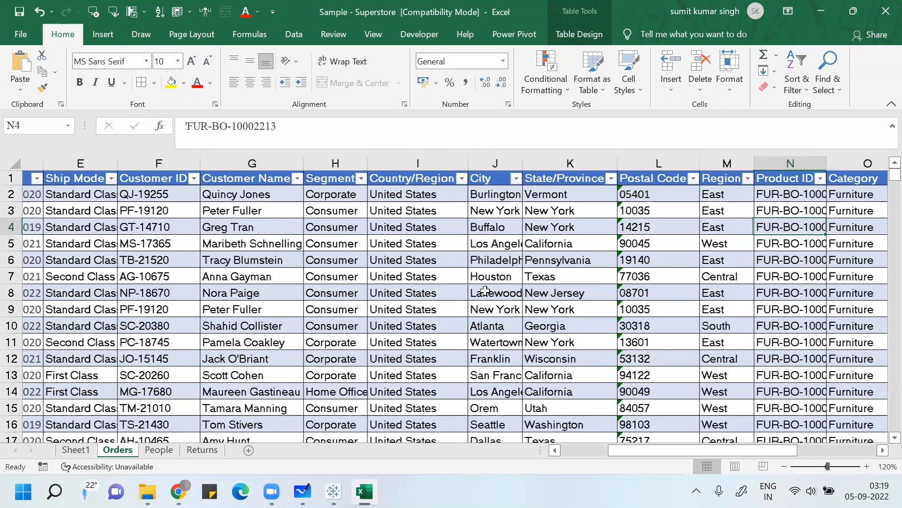
key(Right)
key(Right)
key(Right)
key(Right)
key(Right)
click(565, 180)
key(ctrl+space)
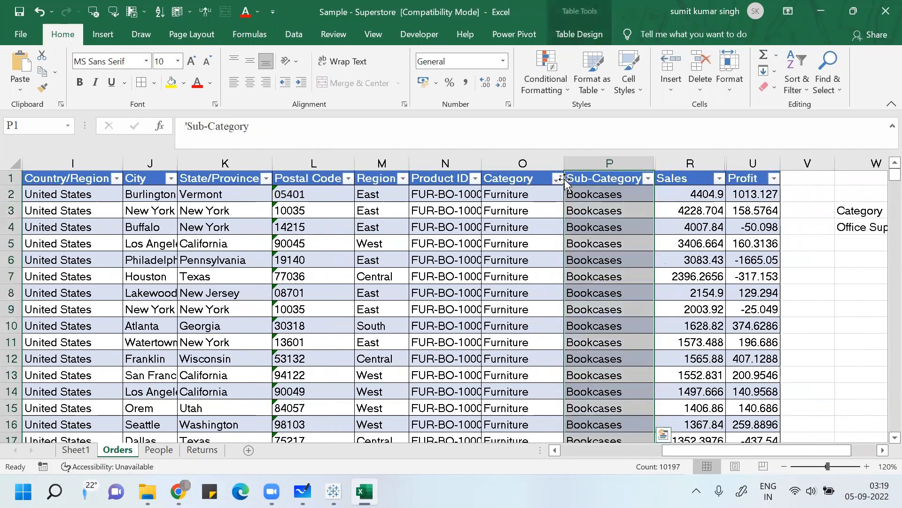
click(558, 178)
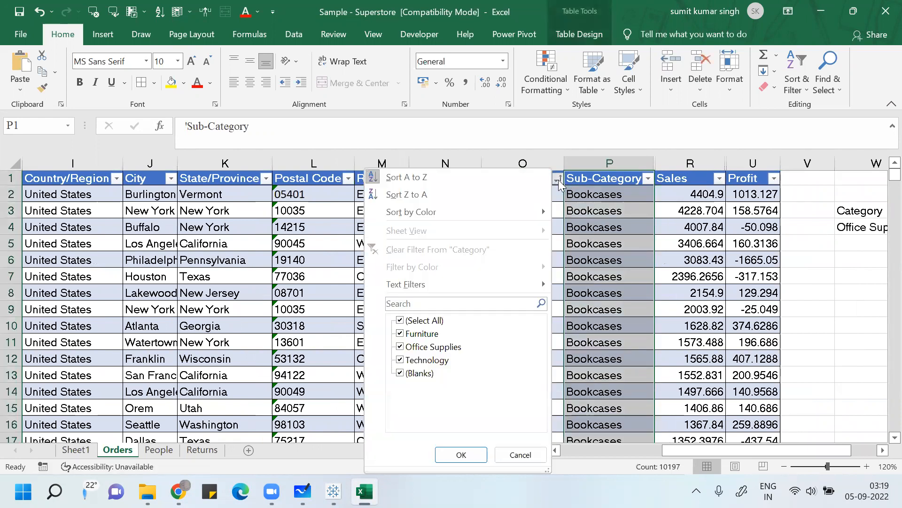
click(427, 320)
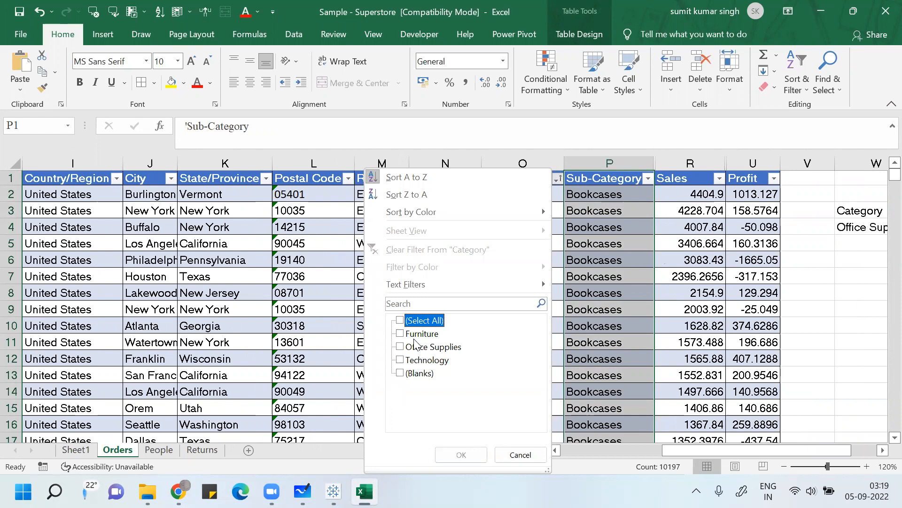
click(416, 333)
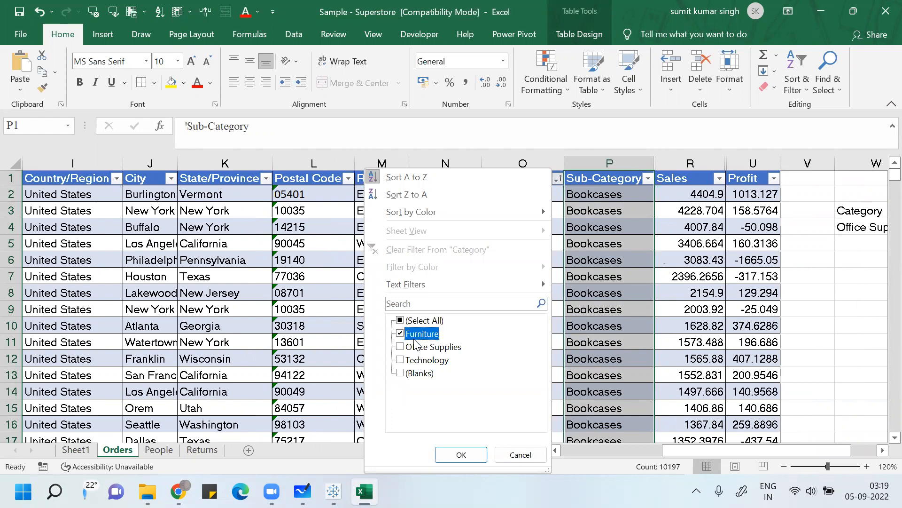
click(400, 361)
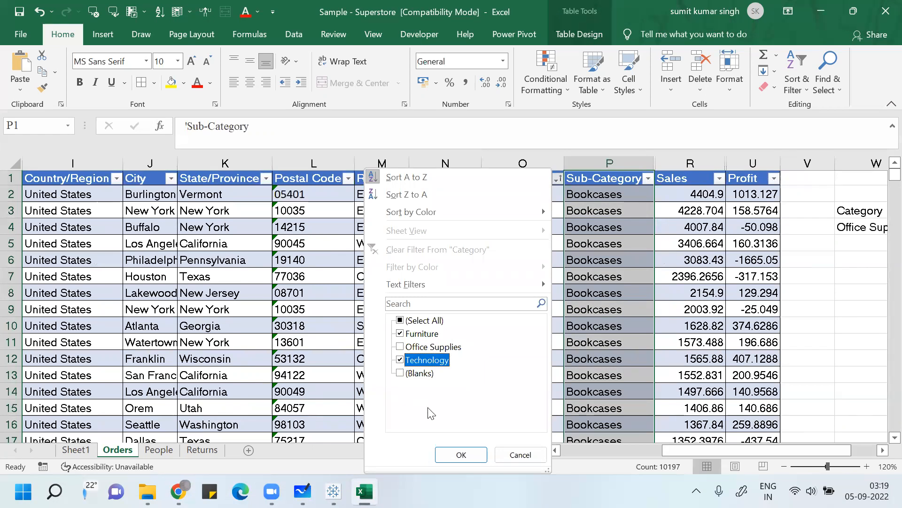
click(461, 454)
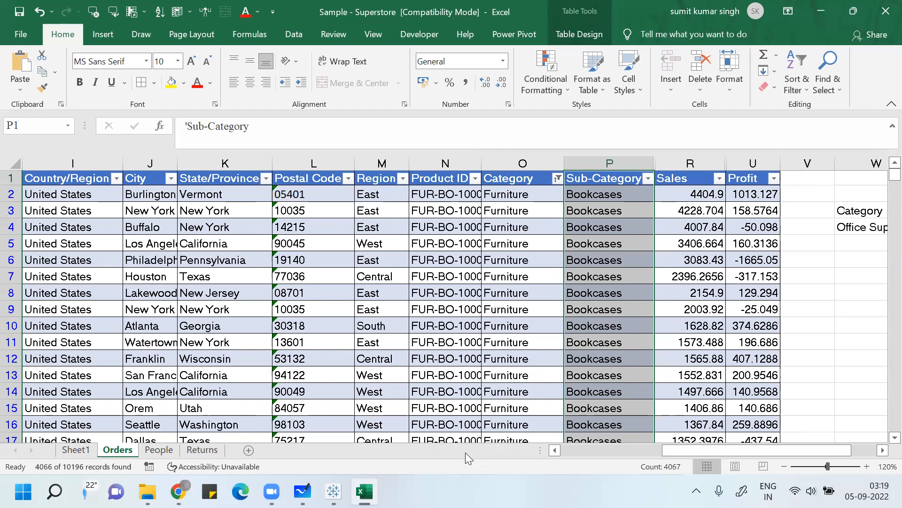
Step: Change the Category filter of the Orders table to show only Technology
click(553, 216)
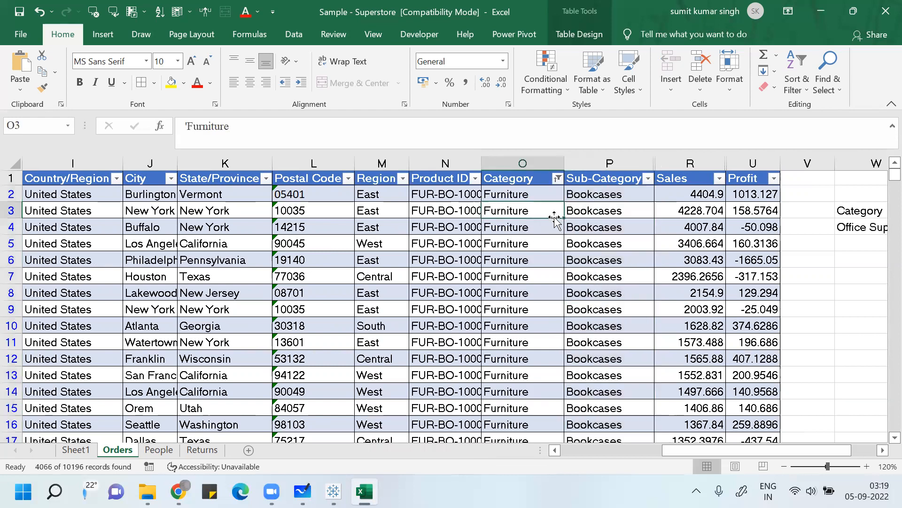
click(559, 193)
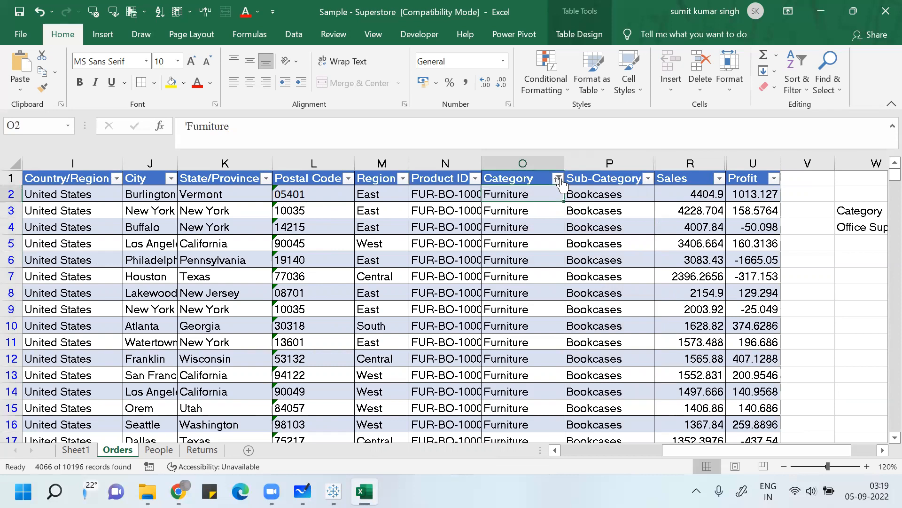
click(559, 180)
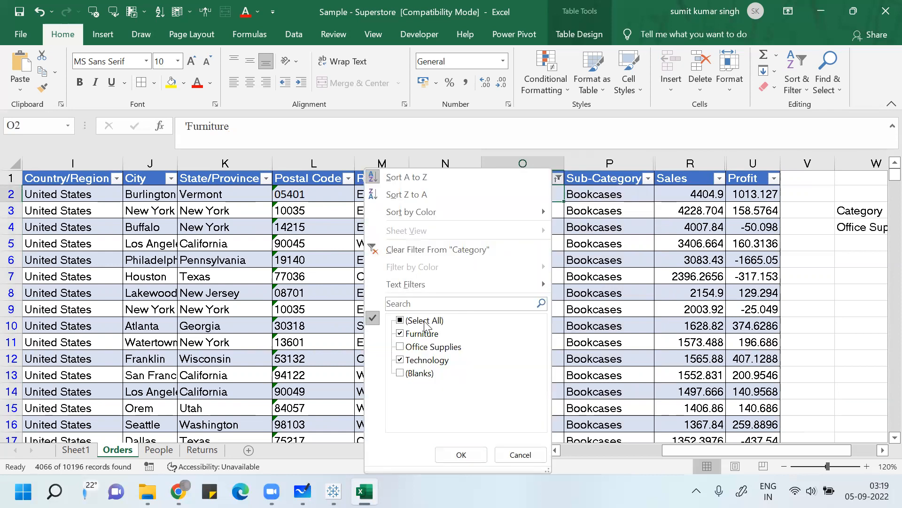
click(424, 320)
click(424, 321)
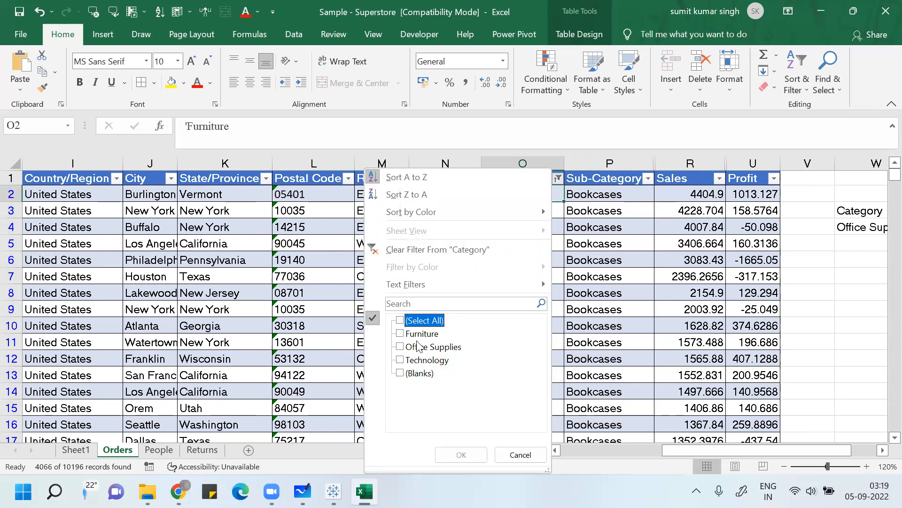
click(400, 360)
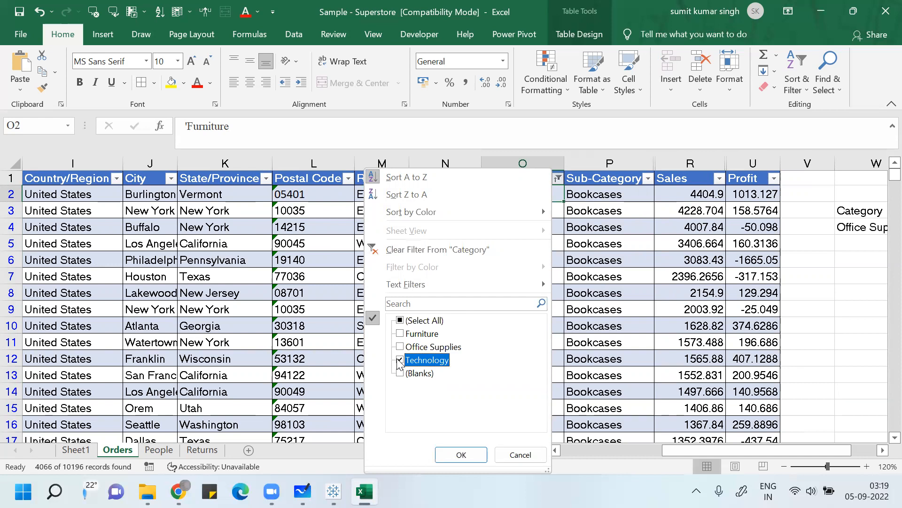
click(454, 456)
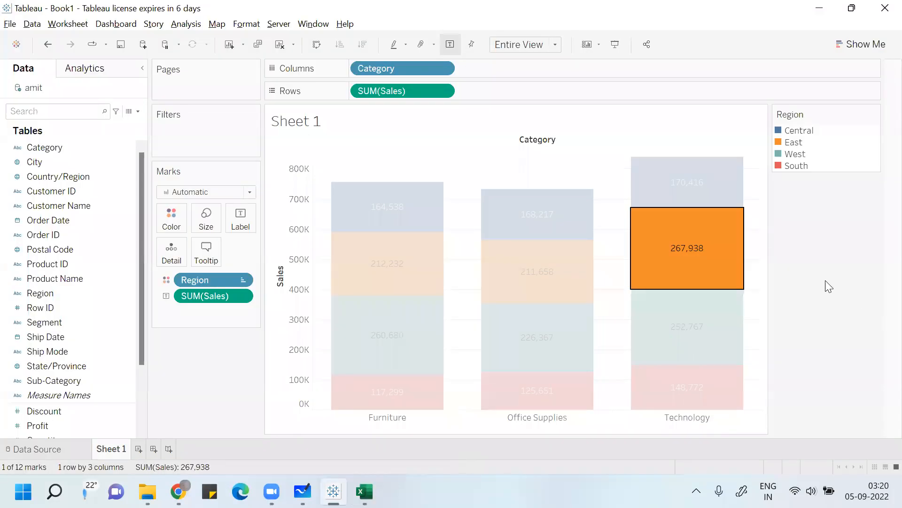
Step: Return to the Excel Orders table and filter its Region column to East only
key(alt+Tab)
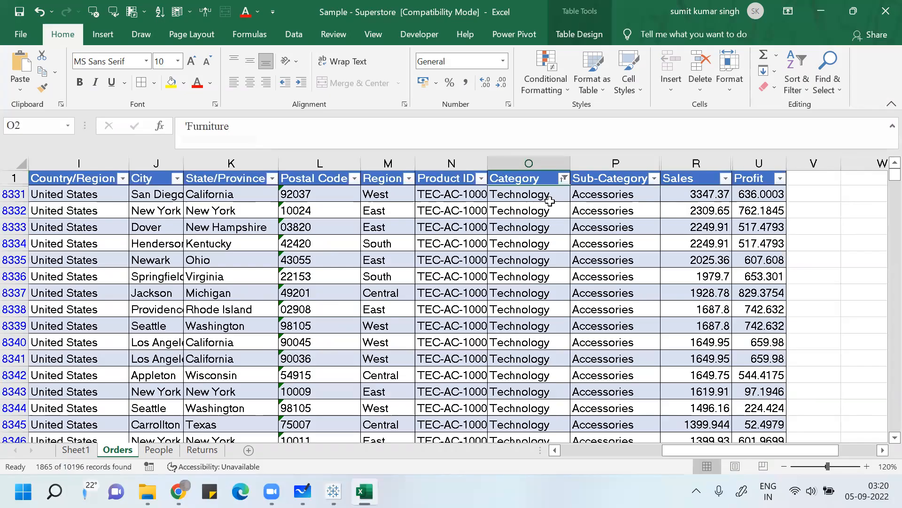
click(409, 178)
click(280, 320)
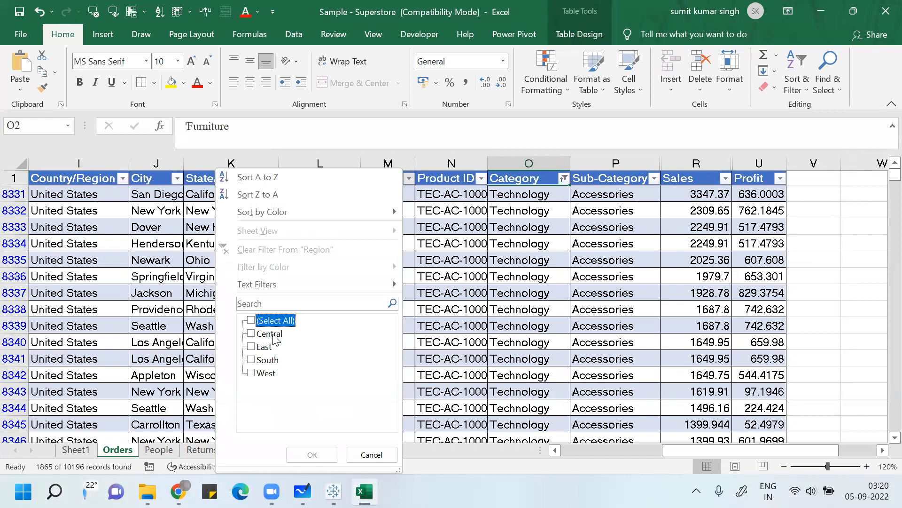
click(271, 347)
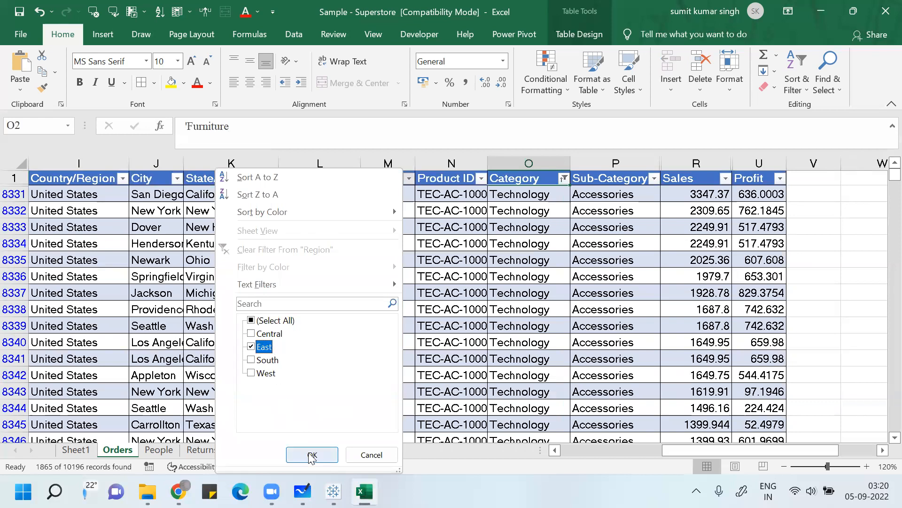
click(315, 462)
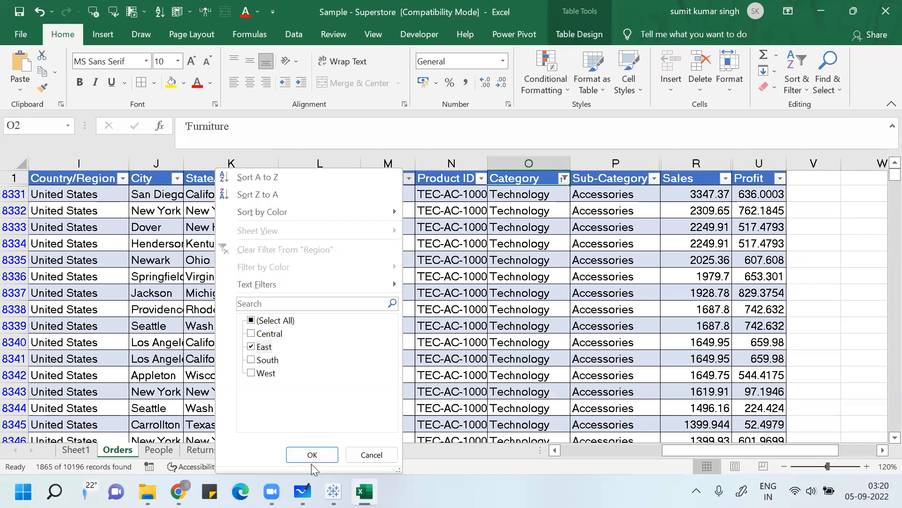
click(311, 463)
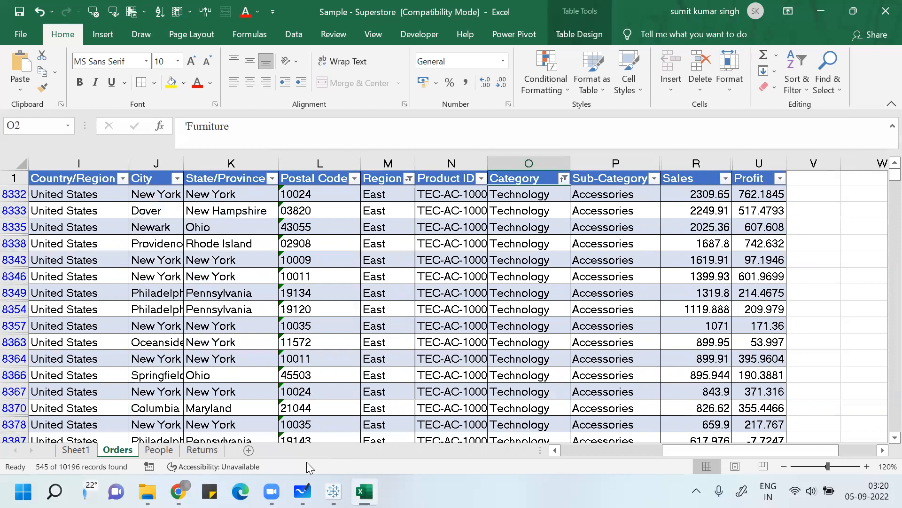
Step: Go down the filtered Sales column to the Grand Total row beneath the Orders table
click(706, 203)
key(Up)
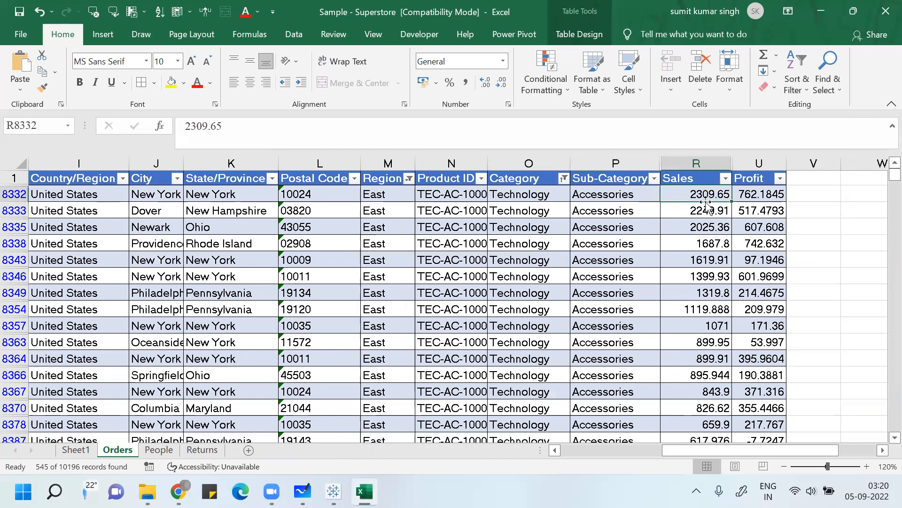
key(Up)
key(Down)
key(Down)
key(ctrl+Down)
key(Down)
key(Down)
key(Down)
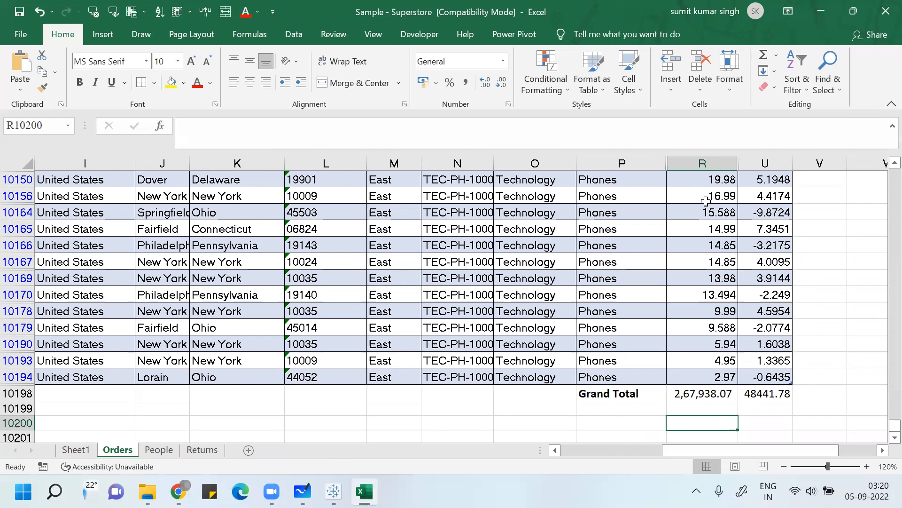
Step: Compare the Sales grand total with the Technology East segment in Tableau, inspect its formula, and return to the Sales header in Excel
key(alt+Tab)
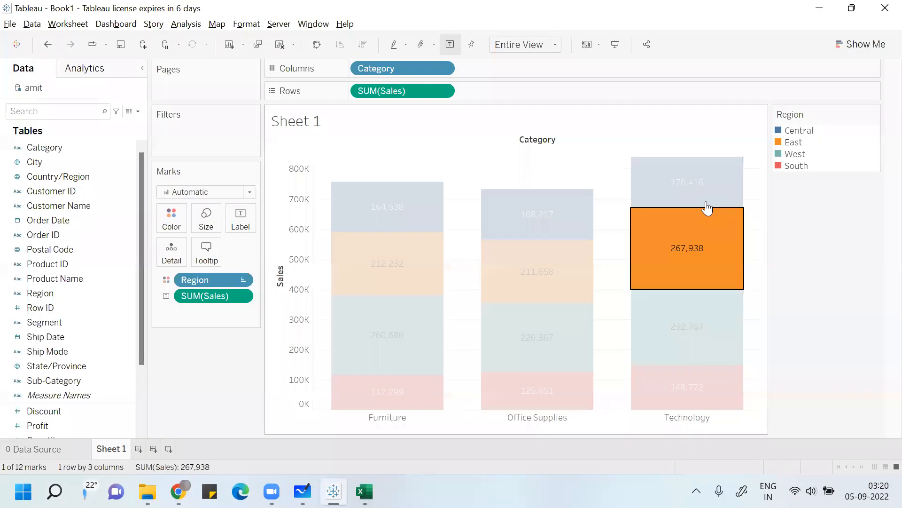
key(alt+Tab)
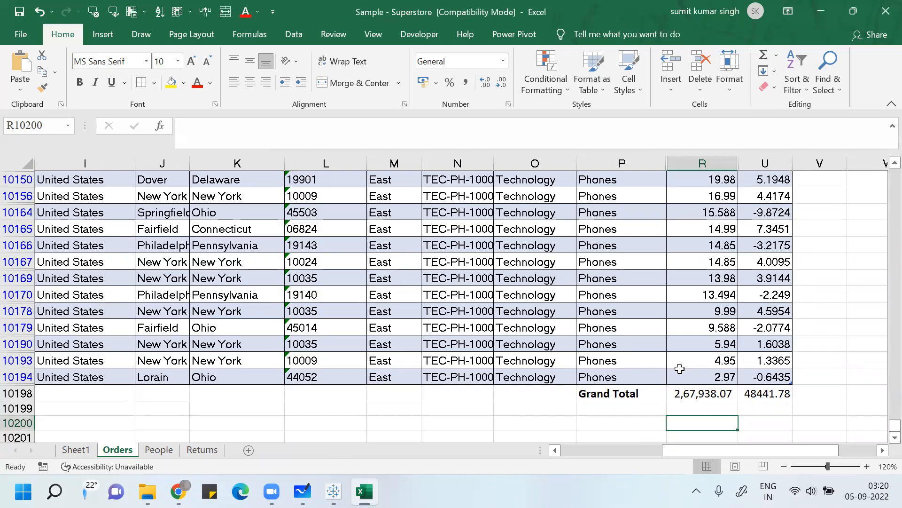
click(718, 391)
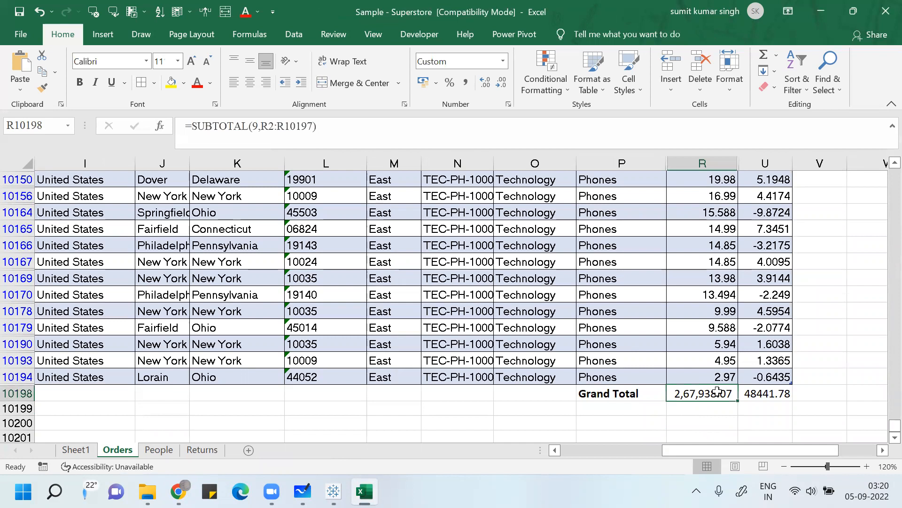
key(Up)
key(Up)
key(ctrl+Up)
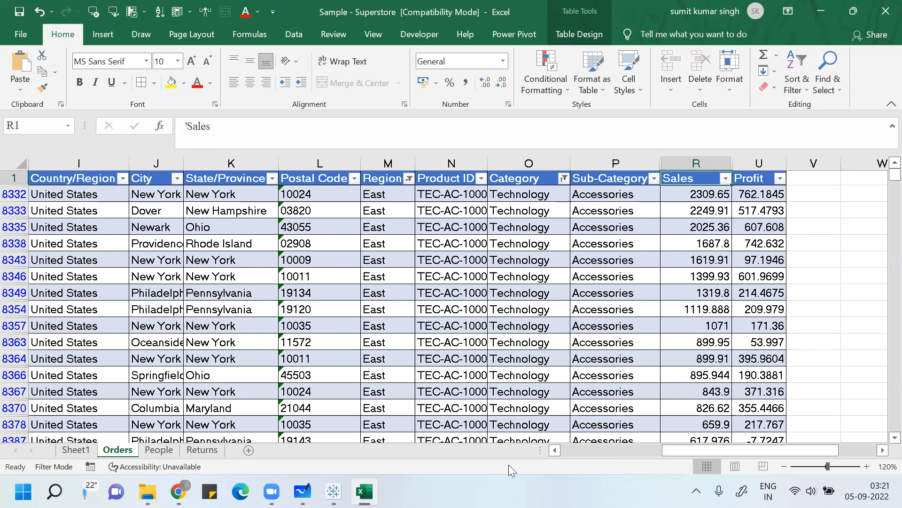
Step: Switch to Tableau, clear the segment selection, and swap rows and columns to make a horizontal stacked bar chart
click(334, 491)
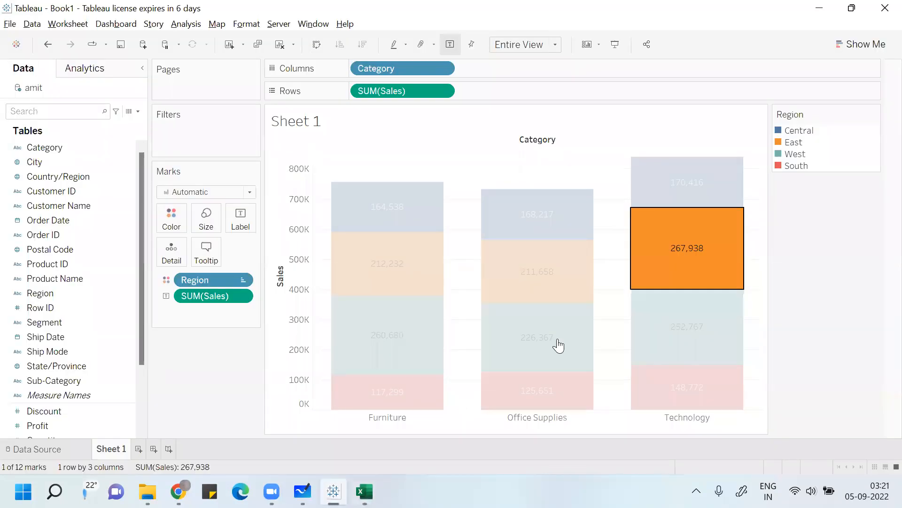
click(807, 195)
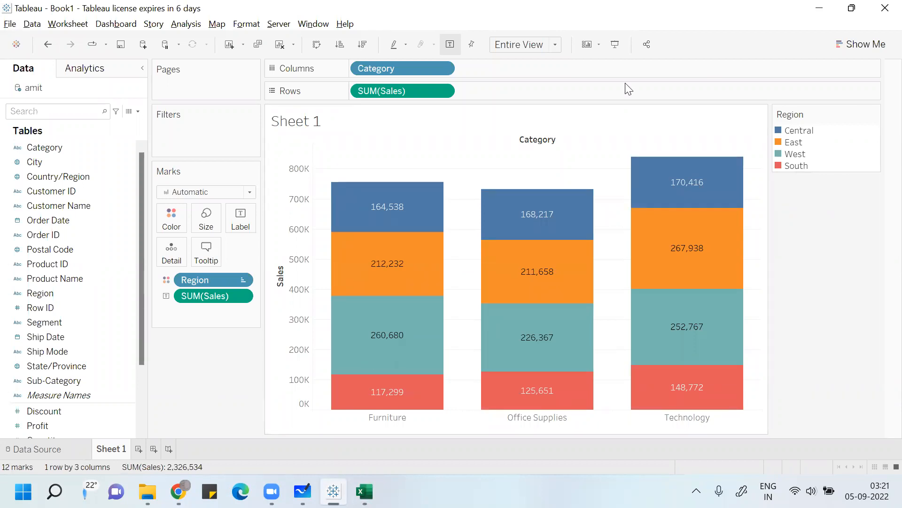
click(301, 56)
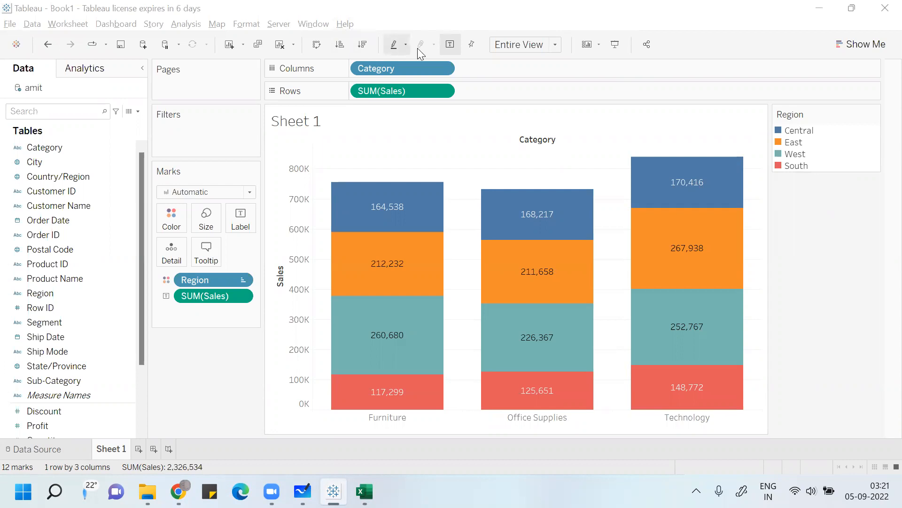
click(323, 44)
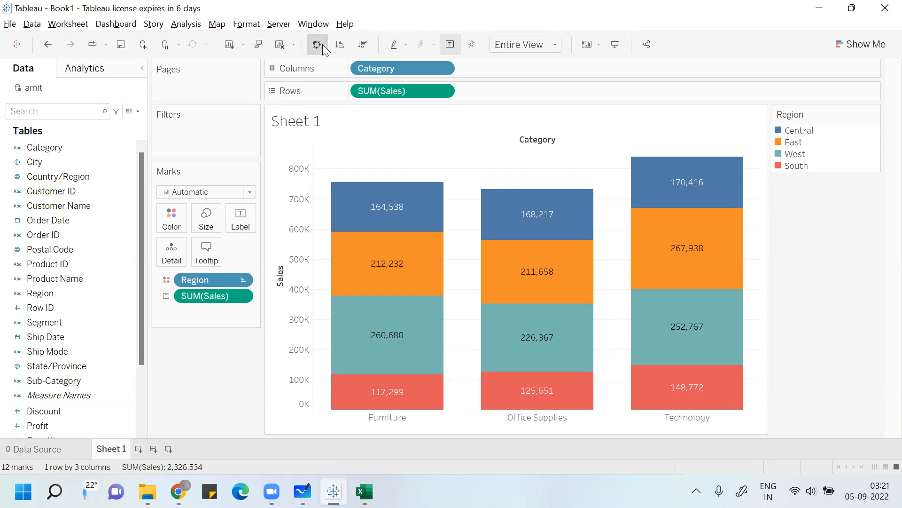
click(323, 44)
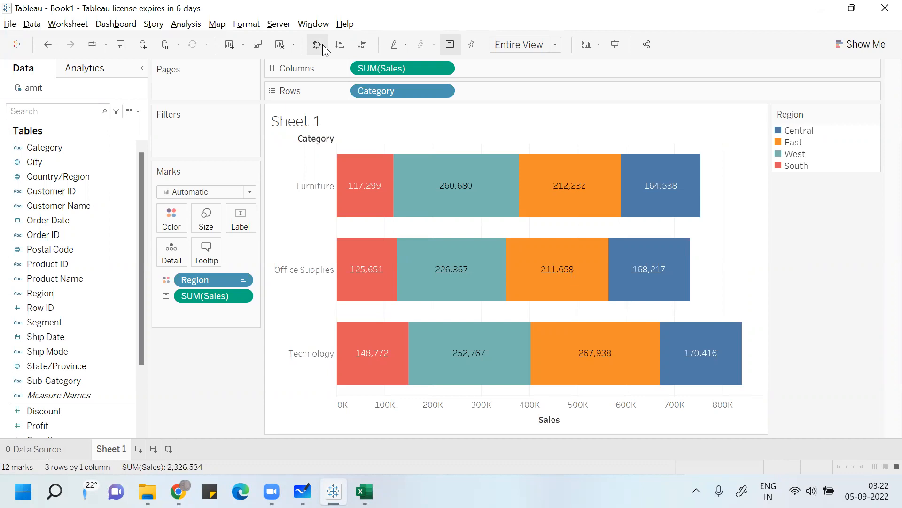
Step: Switch to Microsoft Whiteboard and draw a long green underline beneath the "Keep only, Exclude, View Data, Export" line
key(alt+Tab)
key(alt+Tab)
key(alt+Tab)
key(alt+Tab)
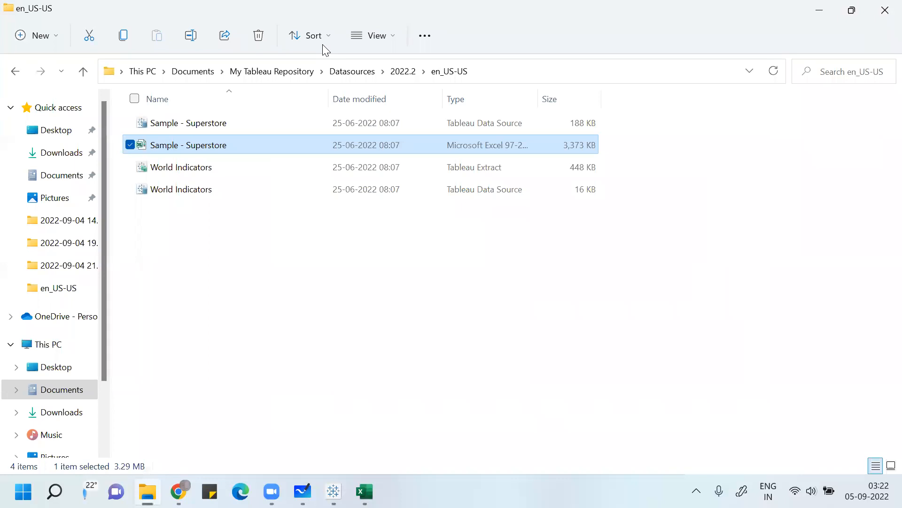
key(alt+Tab)
mouse_move(287, 408)
mouse_down()
mouse_move(432, 384)
mouse_move(832, 366)
mouse_up()
scroll(322, 44, down, 2)
scroll(322, 45, right, 2)
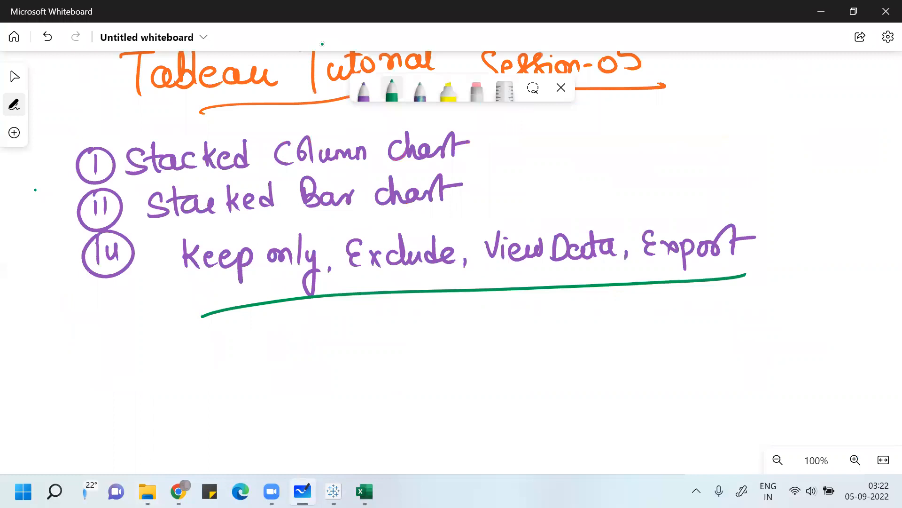
Step: Tick the Stacked Column chart and Stacked Bar chart items in green and underline Keep only, Exclude, View Data and Export separately
drag(55, 172, 160, 119)
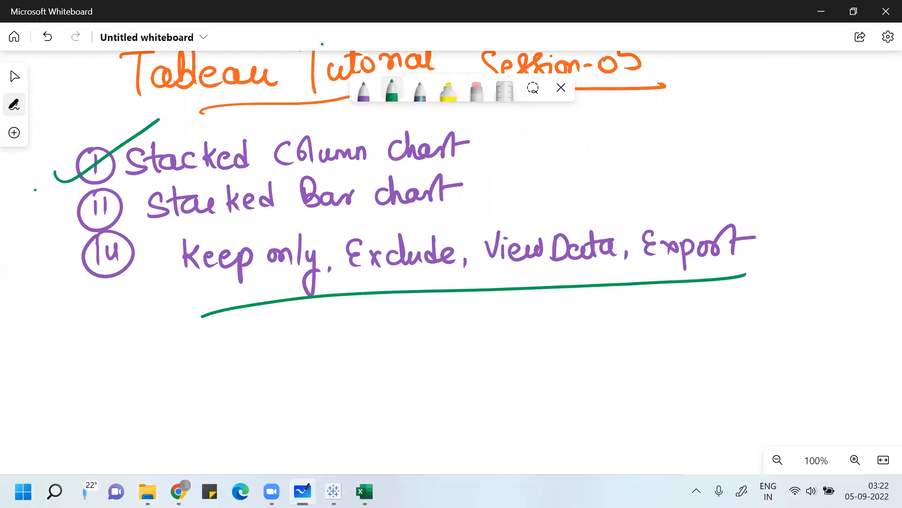
mouse_move(59, 215)
mouse_down()
mouse_move(103, 208)
mouse_move(158, 179)
mouse_up()
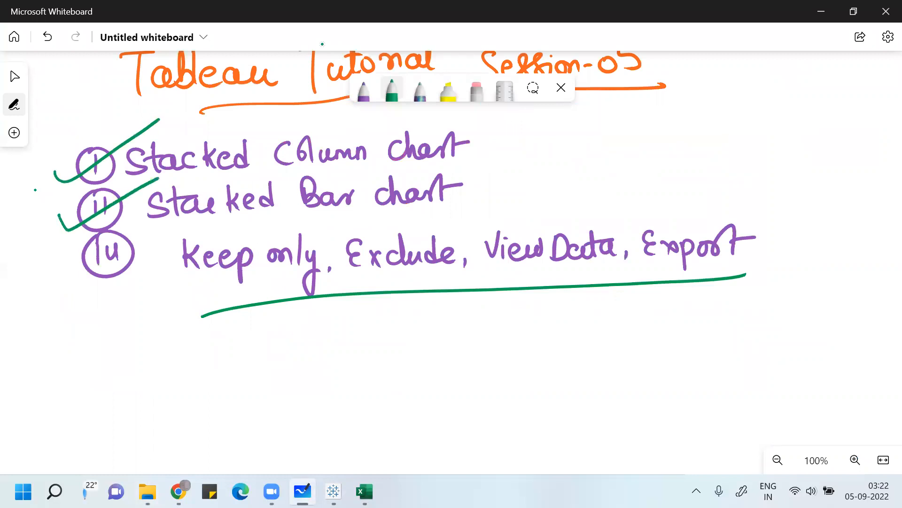
drag(189, 281, 344, 273)
drag(382, 271, 467, 267)
drag(529, 266, 602, 270)
drag(657, 262, 723, 260)
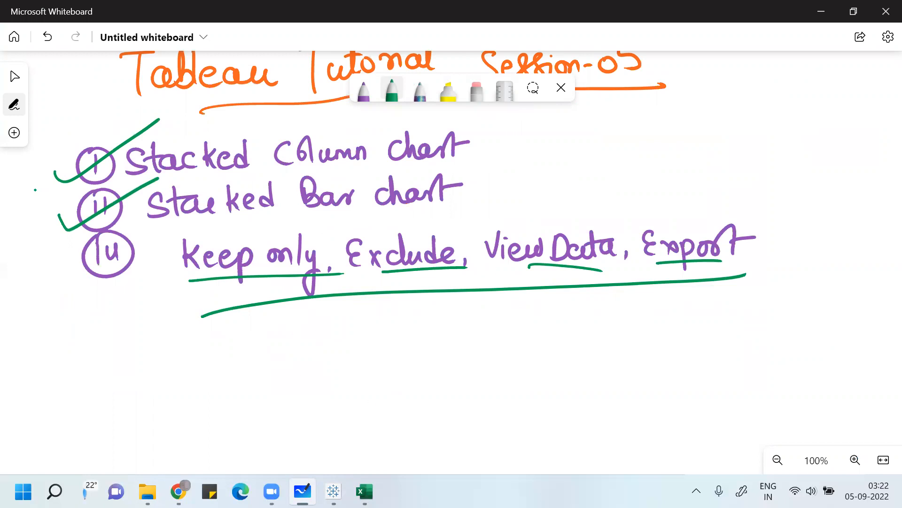
Step: Switch to Tableau, view the Furniture Central segment's data, and export its summary to Documents as Sheet 1_Summary in CSV format, replacing the existing file
key(alt+Tab)
click(662, 175)
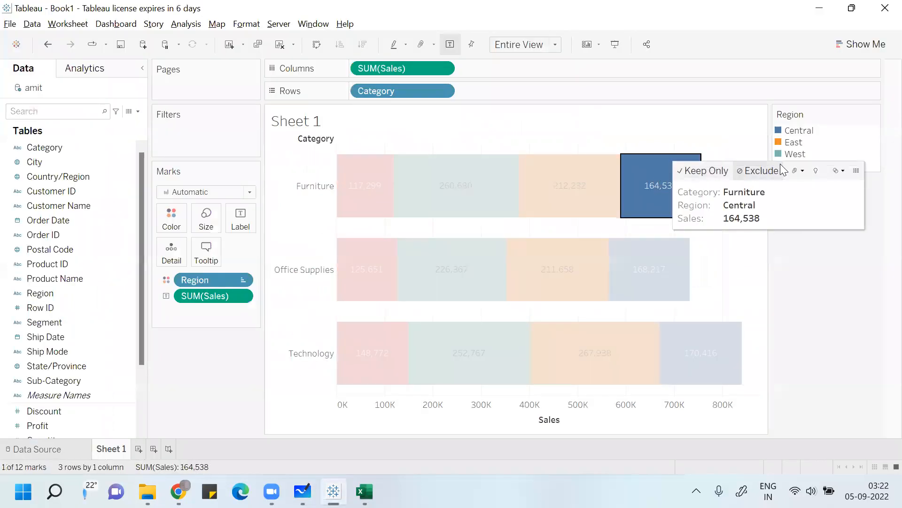
click(857, 171)
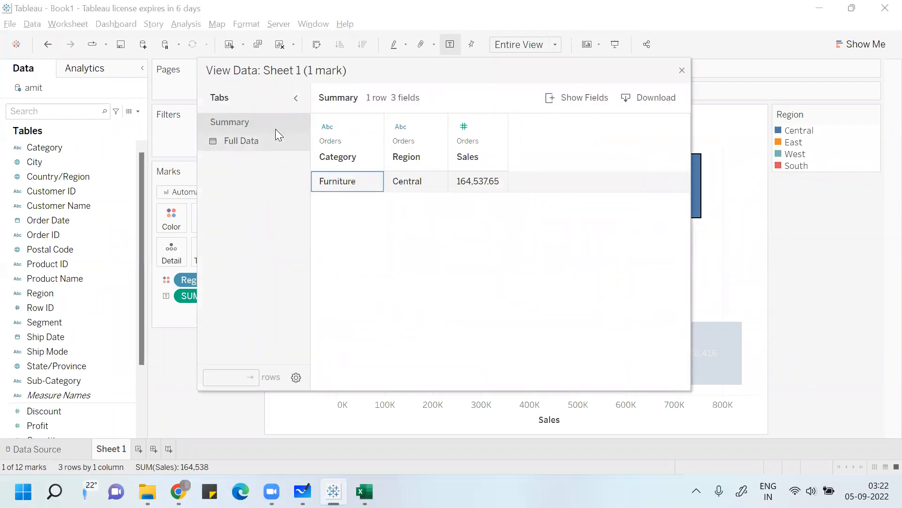
click(643, 90)
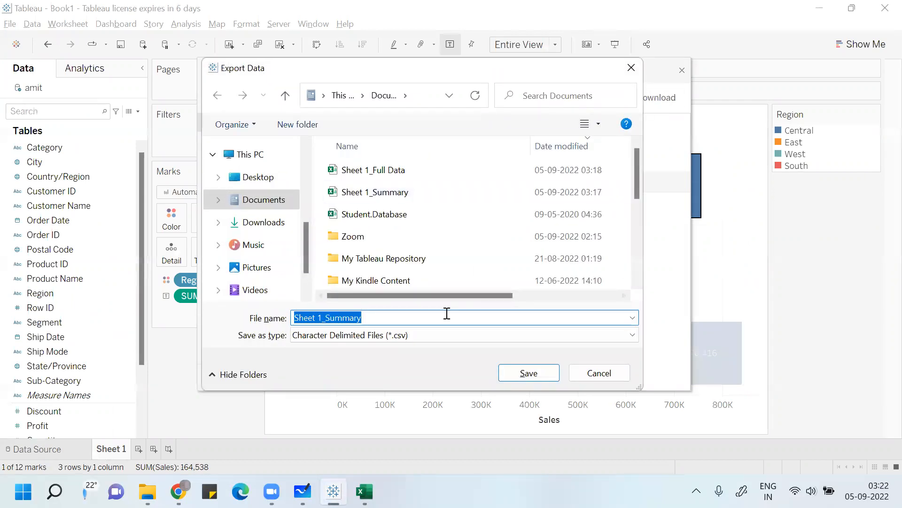
click(543, 377)
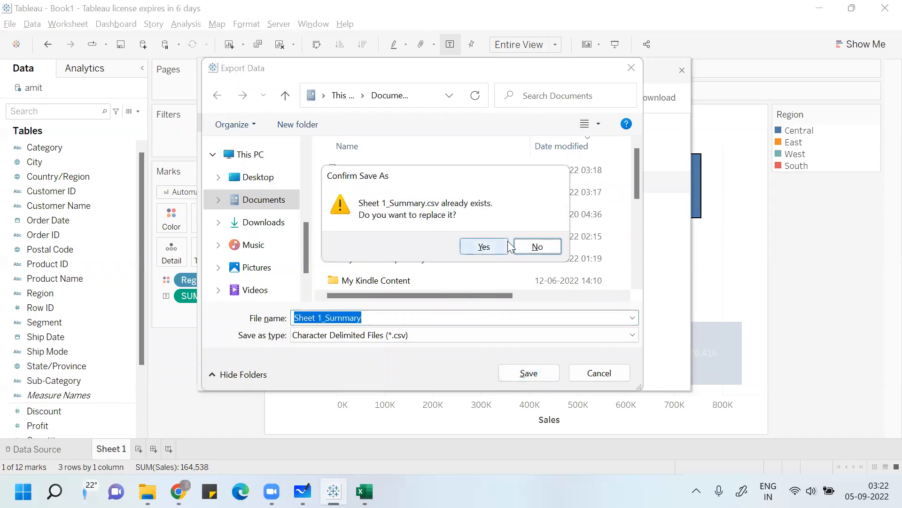
click(485, 247)
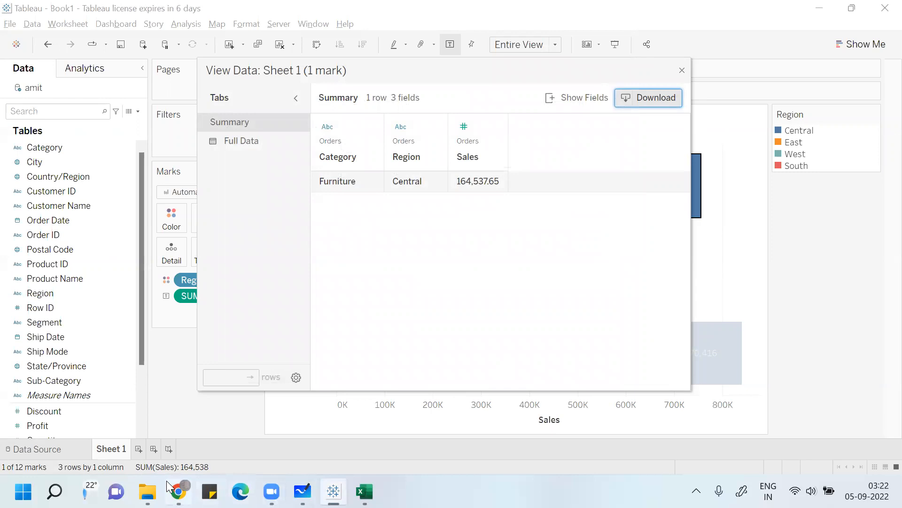
Step: Switch to File Explorer, look through the Documents folder for the exported file, and return to Tableau's data view
click(148, 491)
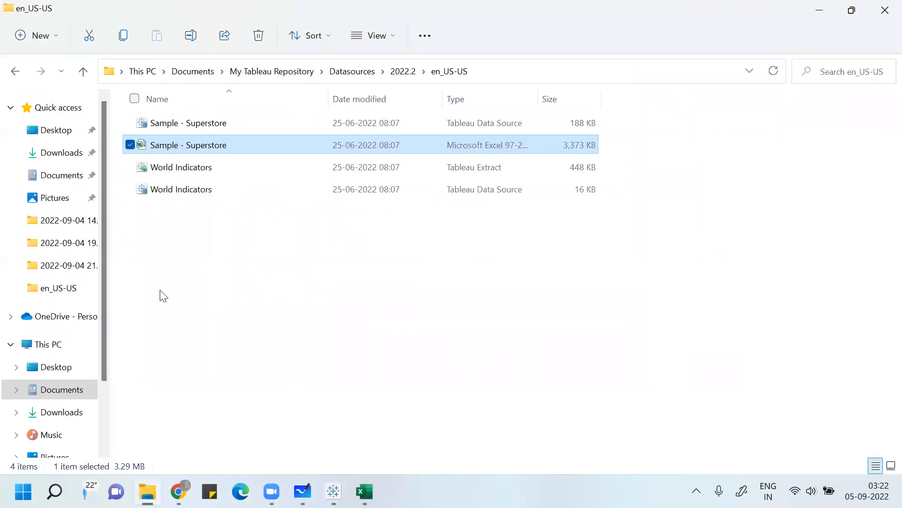
click(75, 178)
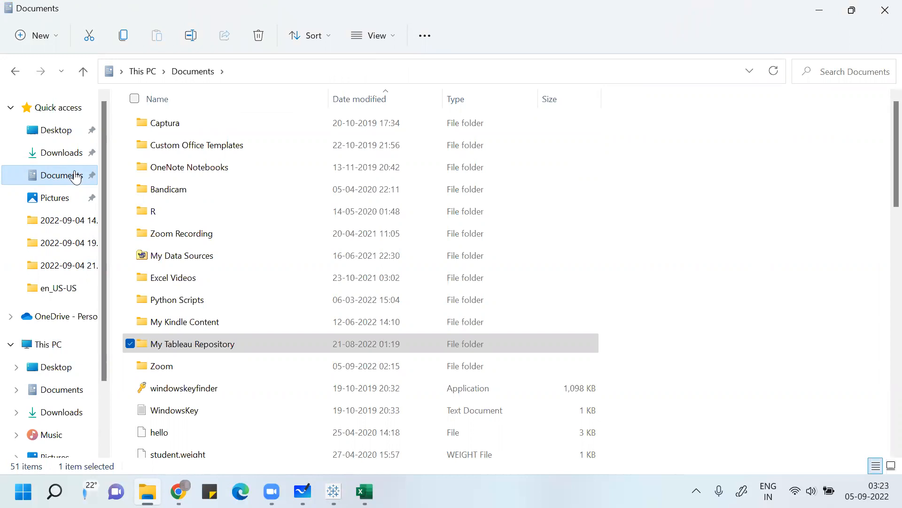
key(alt+Tab)
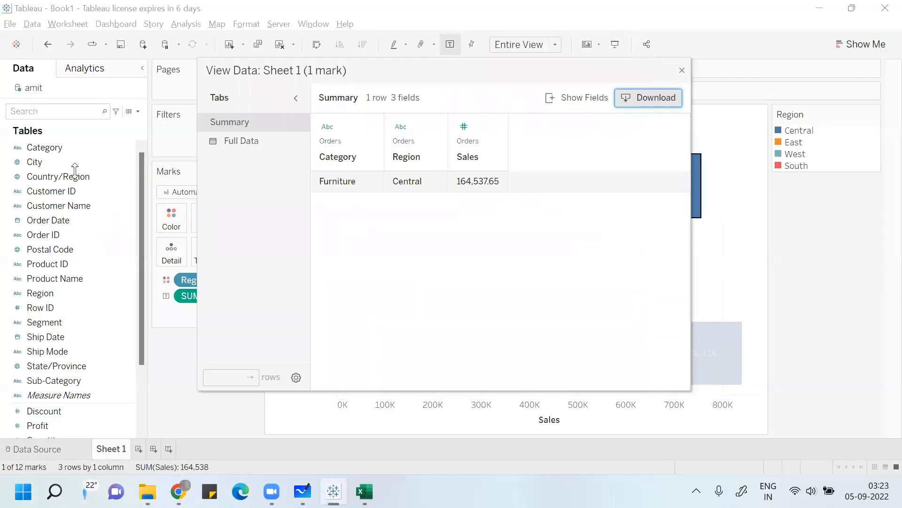
Step: Export the Furniture Central summary to the Downloads folder as Sheet 1_Summary in CSV format and close the data view
click(641, 96)
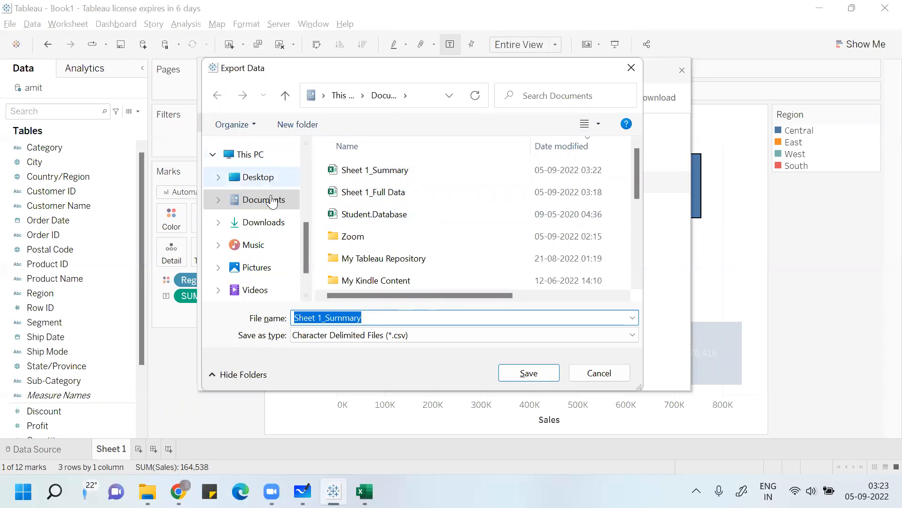
click(263, 224)
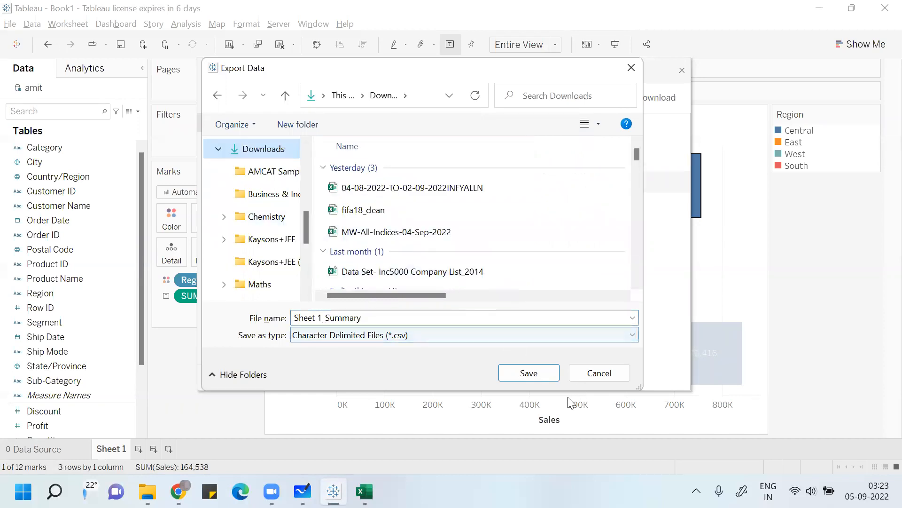
click(533, 376)
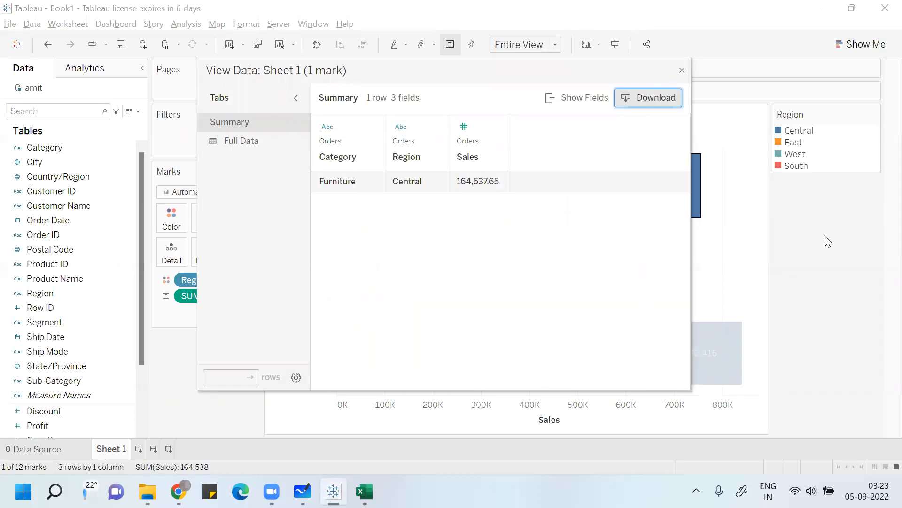
click(681, 70)
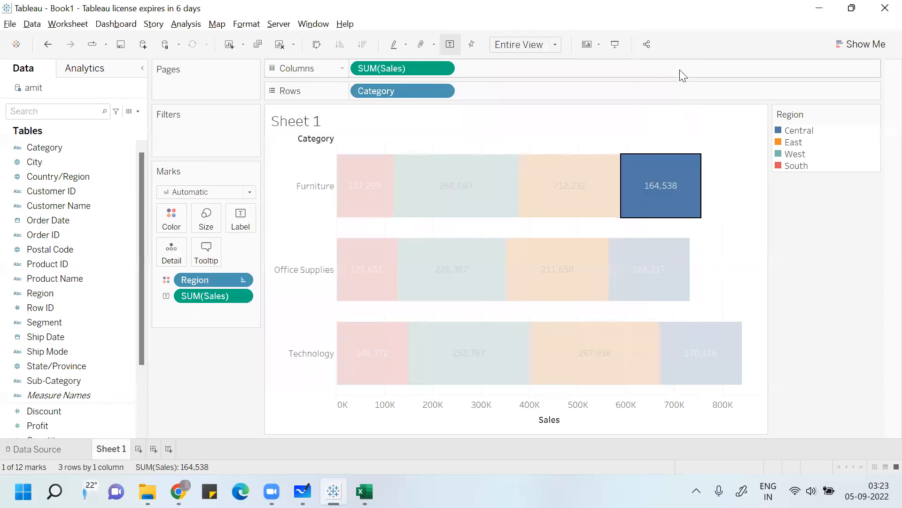
Step: Swap rows and columns to turn the stacked bars back into stacked columns, and select the Furniture East segment
click(769, 214)
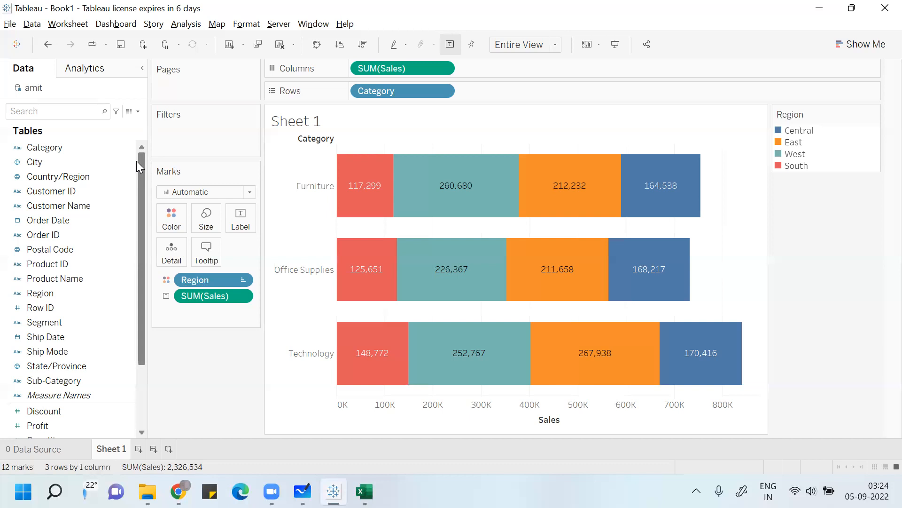
click(316, 44)
click(316, 45)
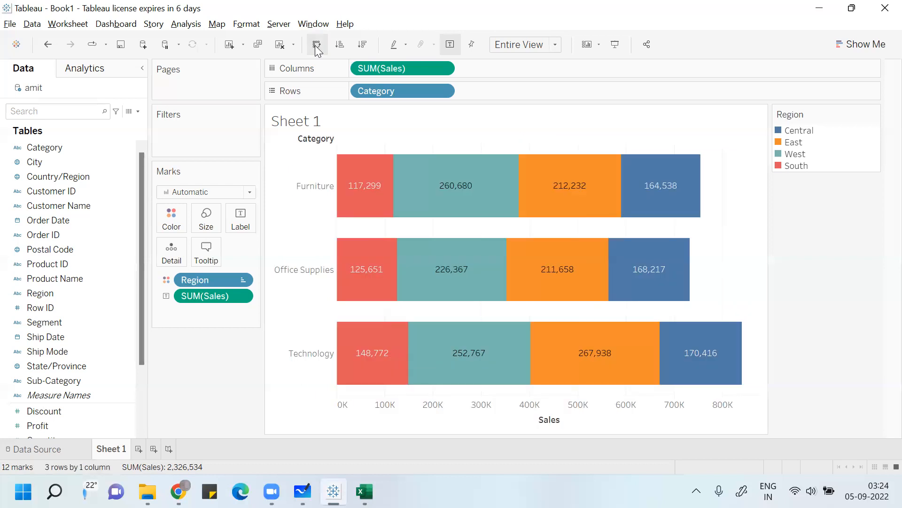
click(315, 45)
click(315, 45)
click(315, 45)
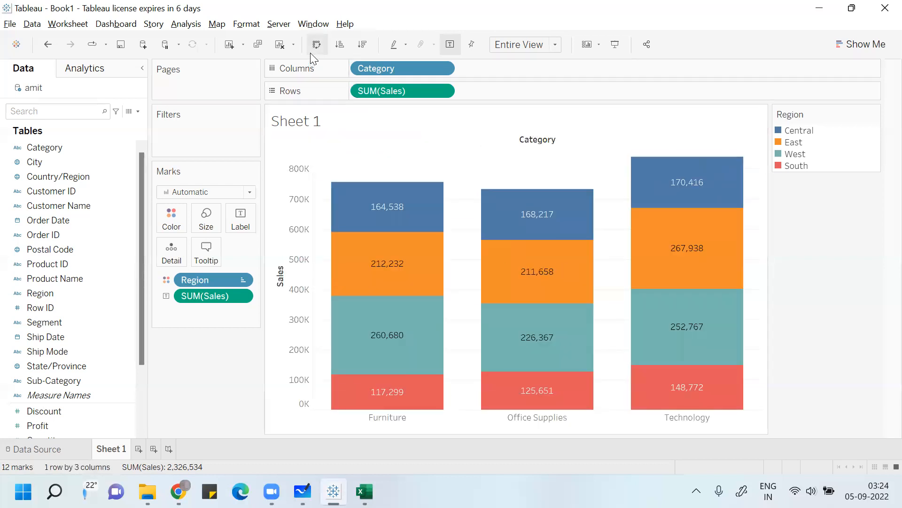
click(423, 256)
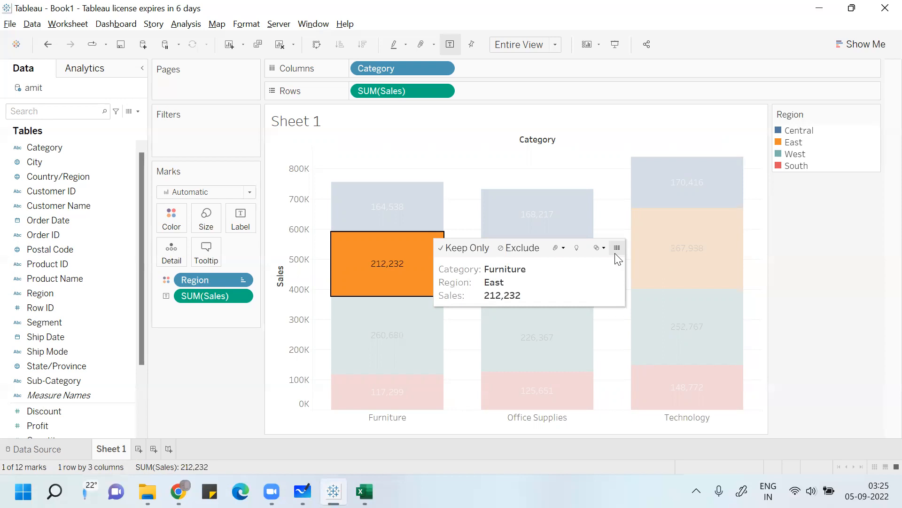
Step: Switch to Microsoft Whiteboard and handwrite "Thank-you" in green below the topic list, underlined and enclosed in an oval
key(alt+Tab)
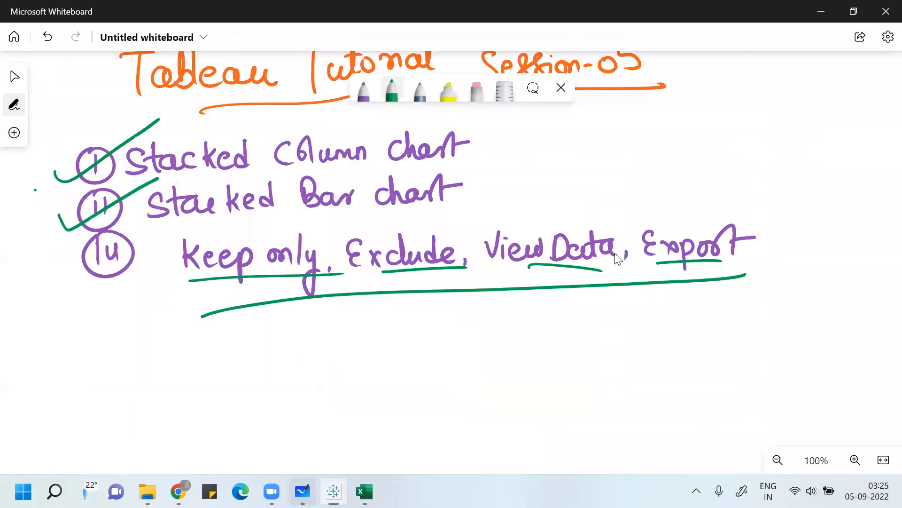
scroll(617, 258, down, 3)
drag(335, 258, 345, 370)
mouse_move(303, 322)
mouse_down()
mouse_move(322, 292)
mouse_move(417, 310)
mouse_move(479, 335)
mouse_up()
drag(480, 271, 484, 338)
drag(504, 295, 506, 323)
drag(520, 314, 569, 303)
drag(582, 282, 573, 372)
mouse_move(585, 313)
mouse_down()
mouse_move(641, 307)
mouse_move(667, 338)
mouse_up()
mouse_move(555, 389)
mouse_down()
mouse_move(674, 334)
mouse_move(559, 376)
mouse_move(641, 356)
mouse_up()
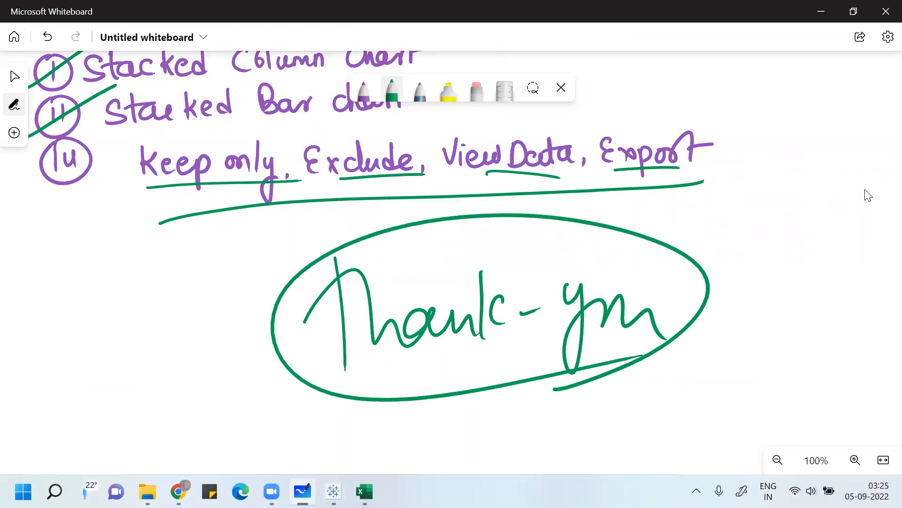